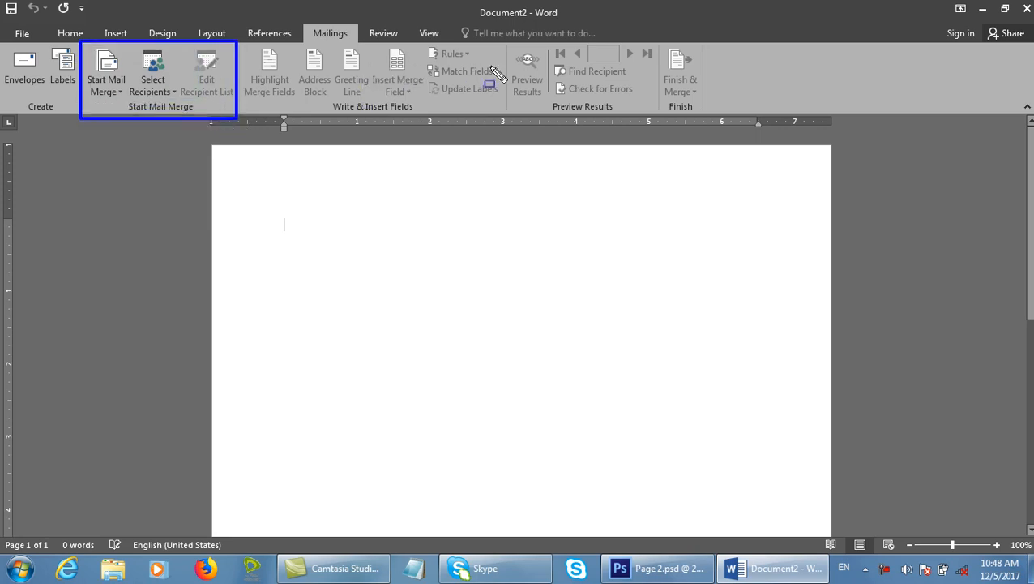
Outline the preview-results, finish, insert-field and highlight-field Mailings features, then clear the annotations.
drag(504, 42, 653, 121)
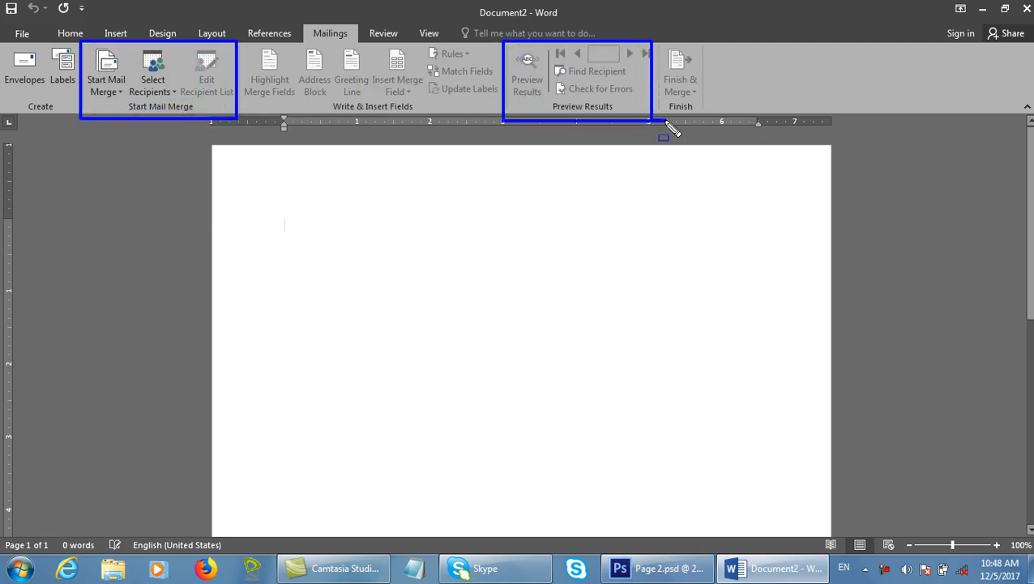
drag(655, 34, 717, 116)
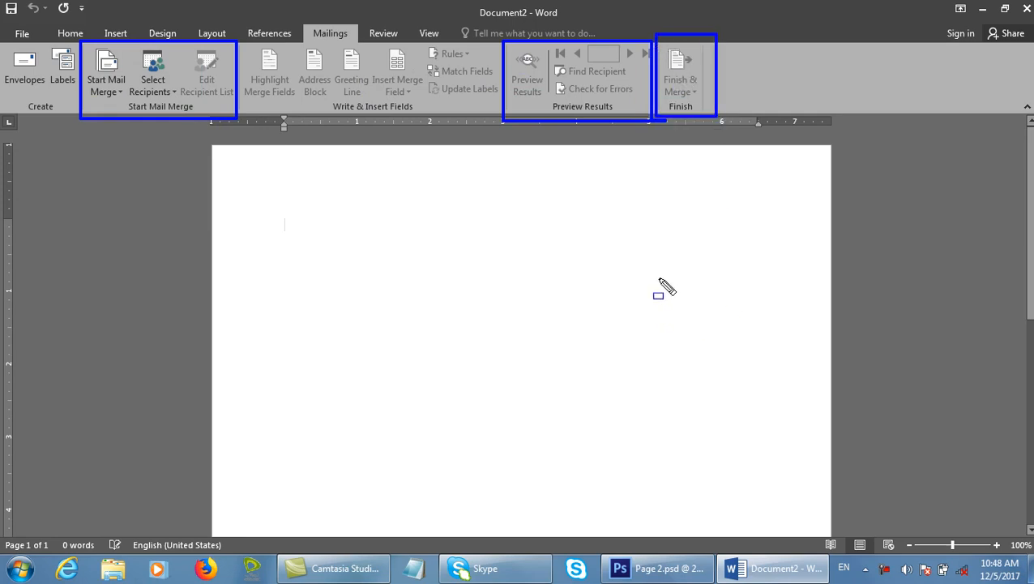
drag(236, 34, 485, 130)
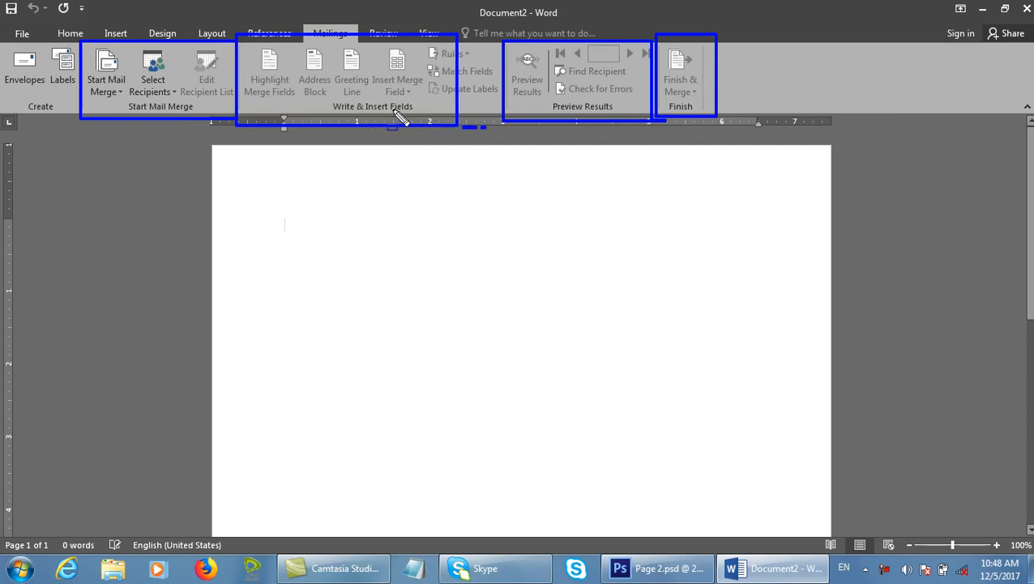
drag(238, 46, 308, 119)
click(301, 108)
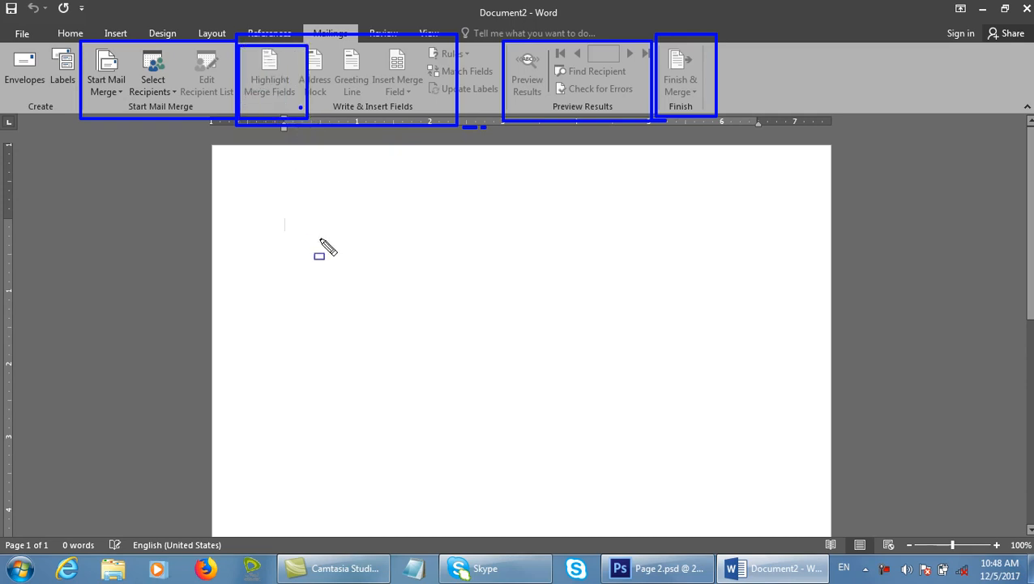
key(Escape)
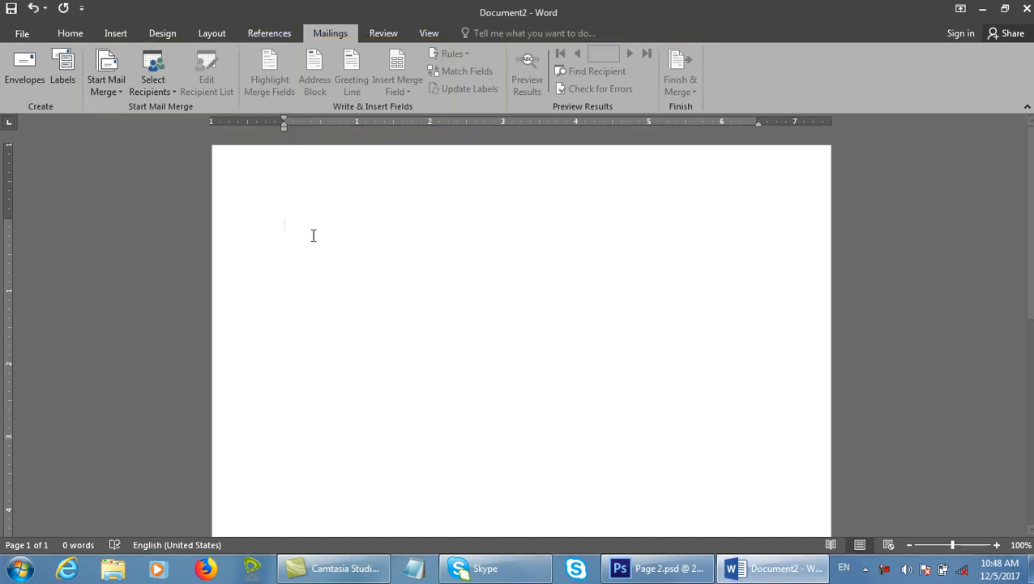
Minimize Word and open Computer, Local Disk (D:), and the Certificate subfolder.
click(981, 13)
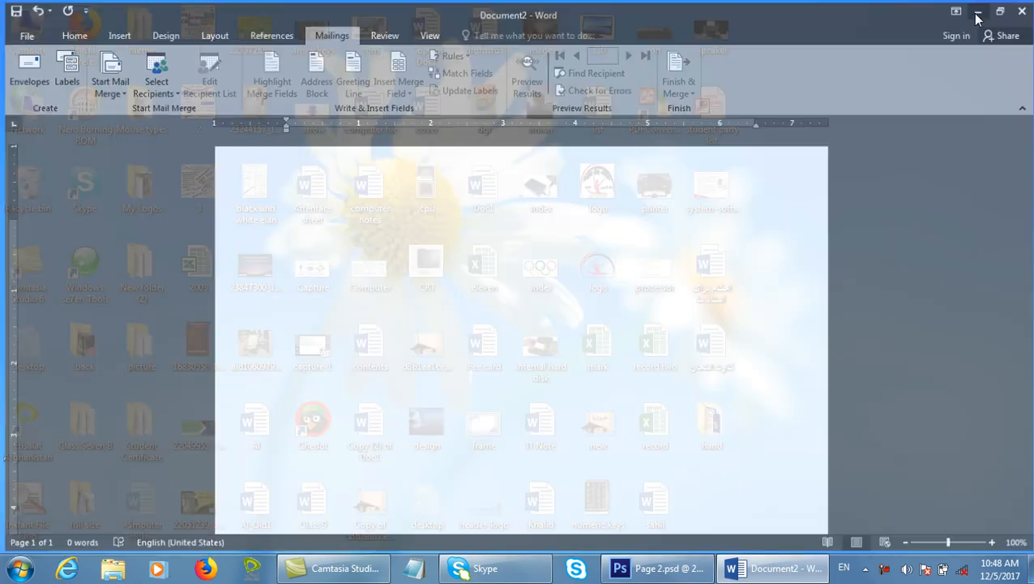
double_click(27, 28)
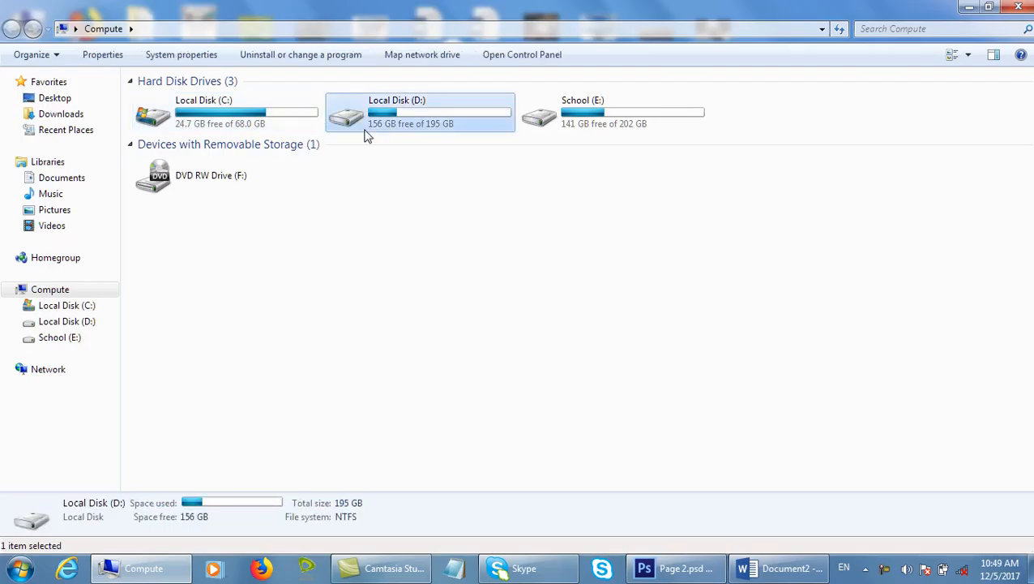
double_click(361, 125)
double_click(226, 274)
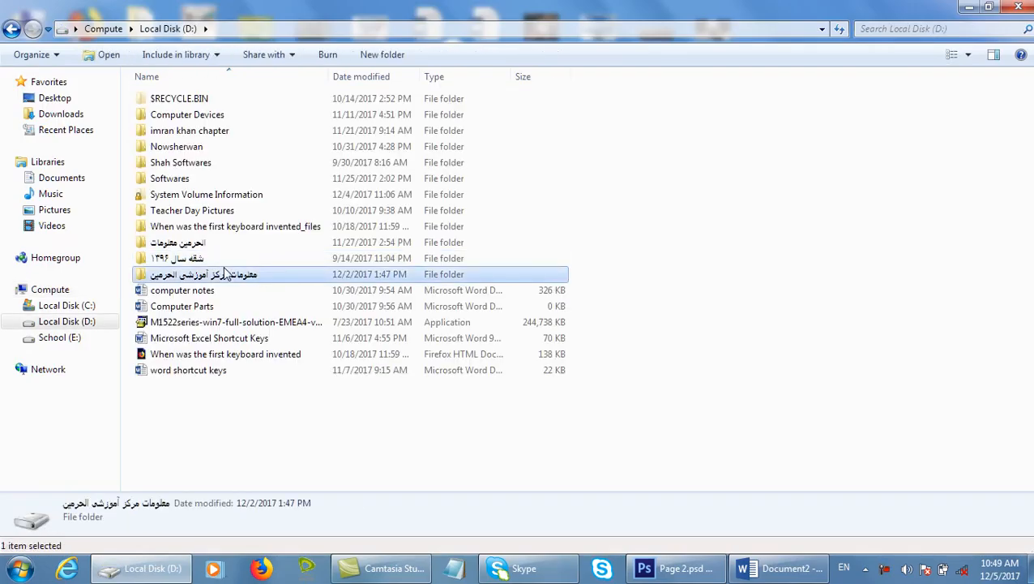
double_click(195, 112)
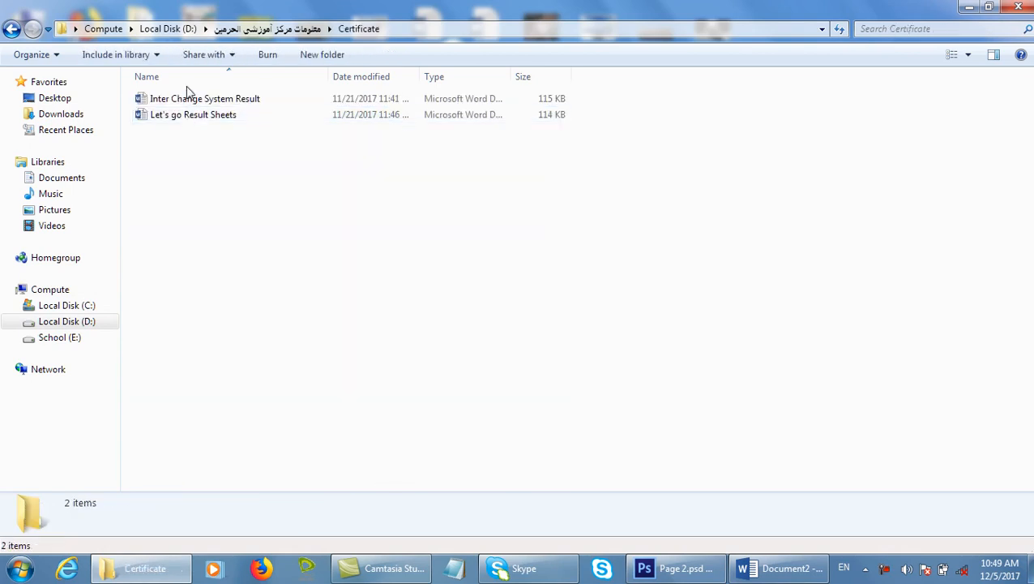
Browse drive D's folder list with the arrow keys, peeking into Certificate and CEL Certificate.
key(BackSpace)
key(Down)
key(Down)
key(Up)
key(Up)
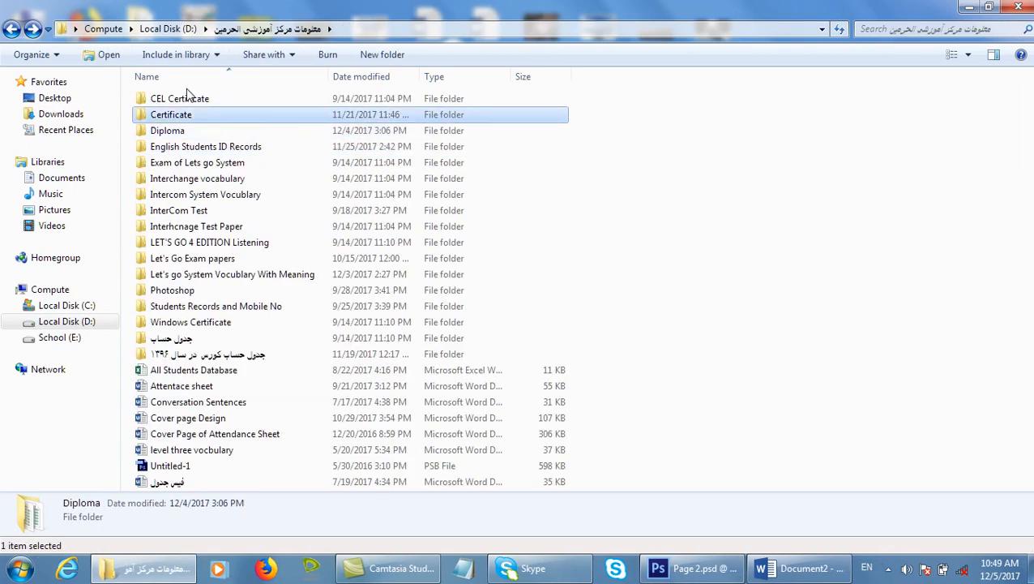
key(Return)
key(BackSpace)
key(Up)
key(Return)
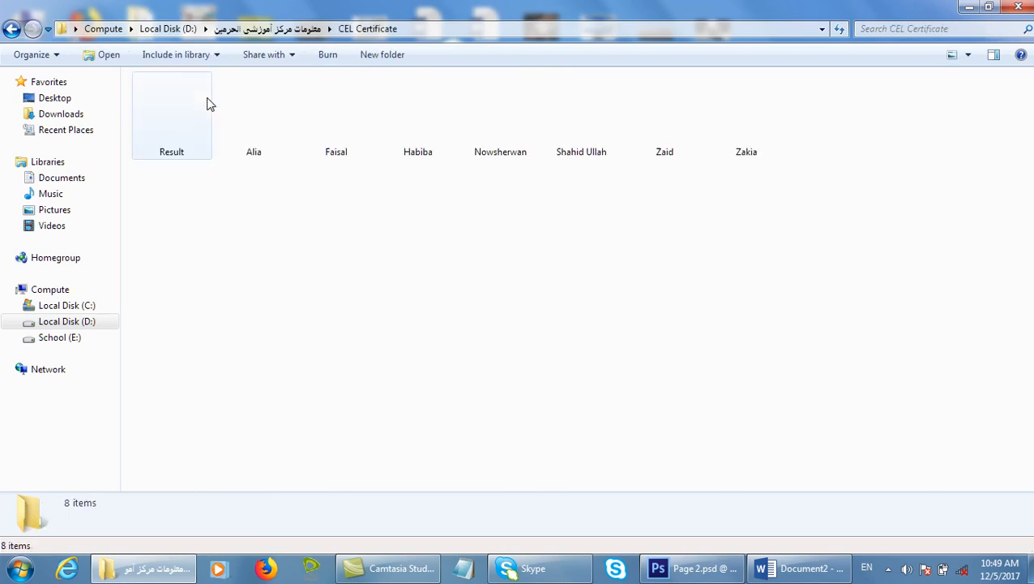
key(BackSpace)
key(Down)
key(Down)
key(Down)
key(Down)
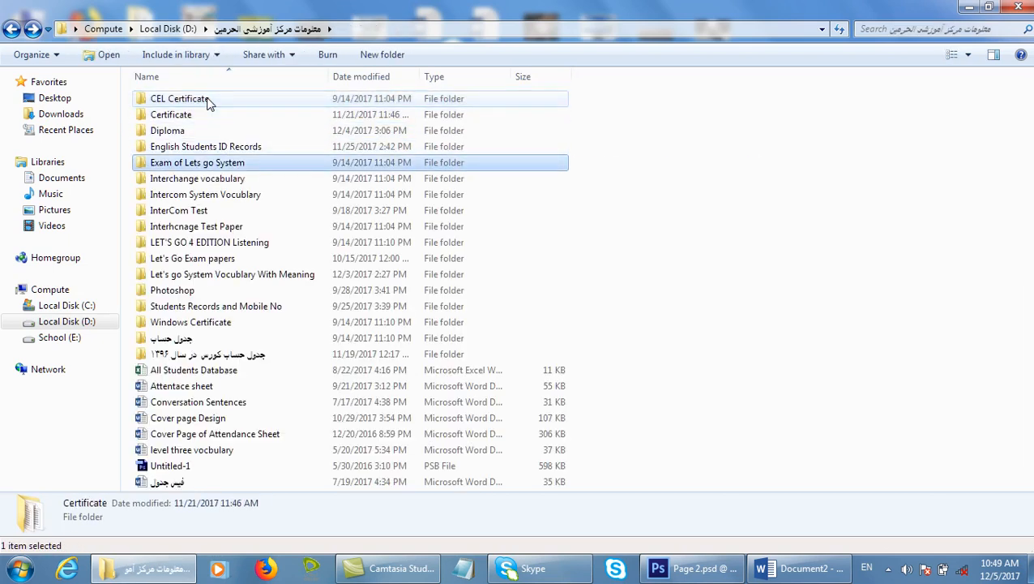
key(Up)
key(Down)
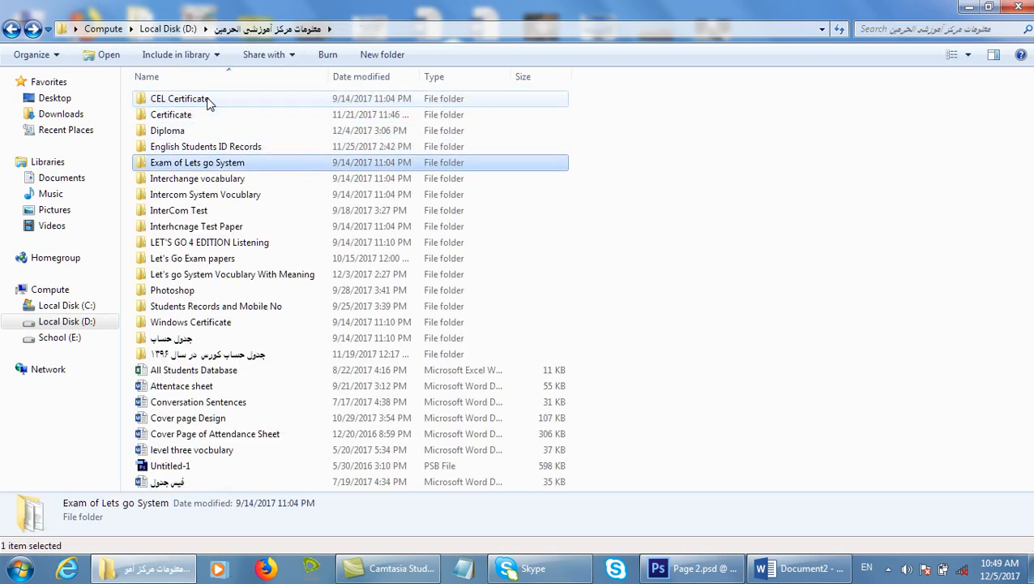
key(Down)
key(Down)
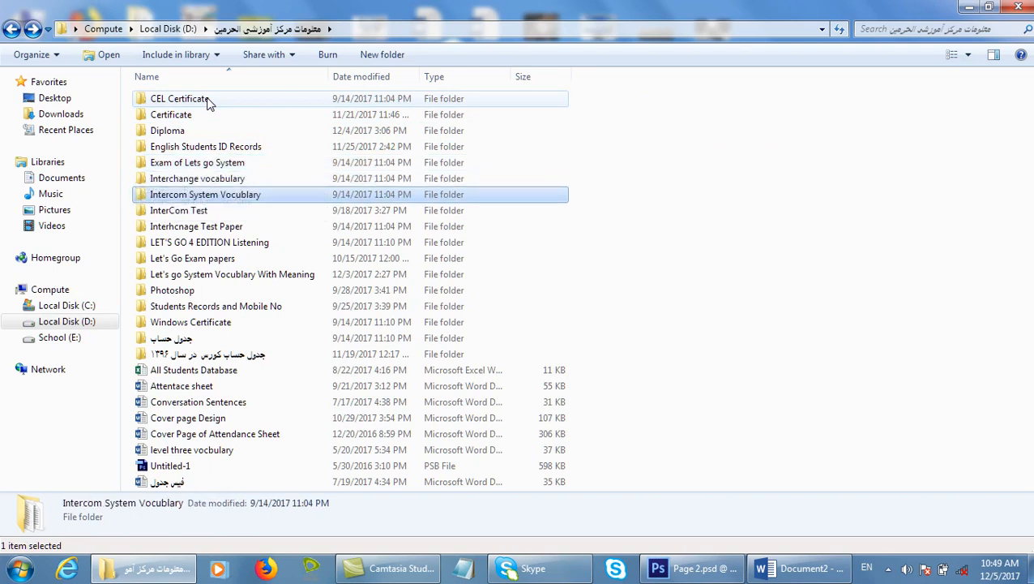
key(Down)
key(Down)
key(Down)
key(Down)
key(Down)
key(Up)
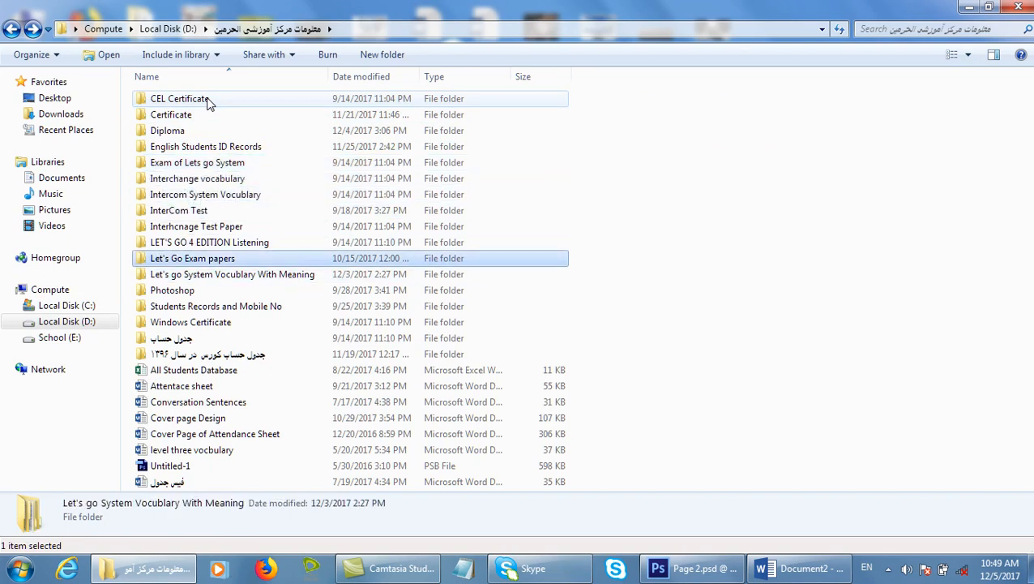
key(Up)
key(Up)
key(Up)
key(Up)
key(Up)
key(Up)
key(Up)
key(Up)
key(Up)
key(Up)
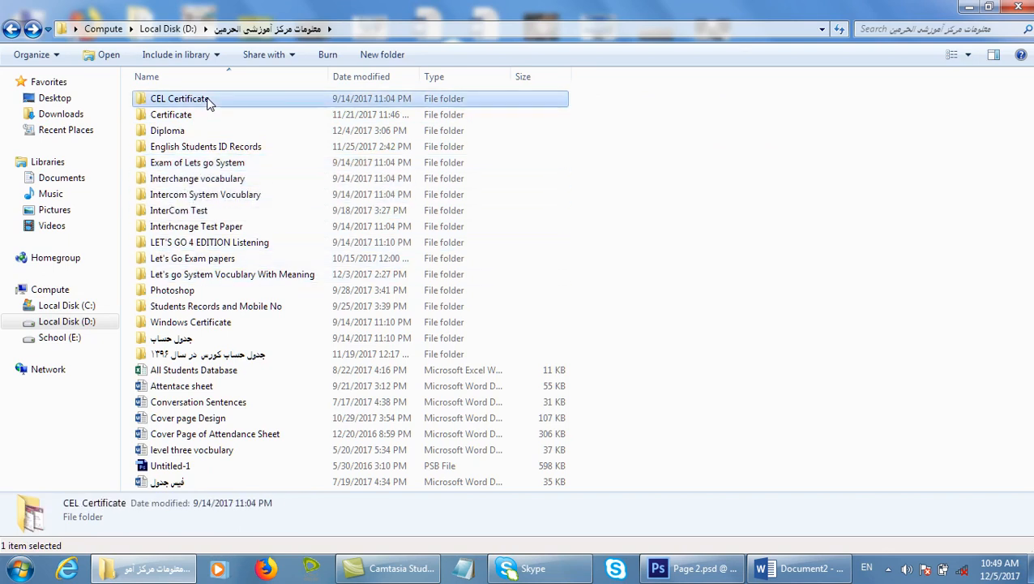
key(Down)
key(Down)
key(Down)
key(Down)
key(Down)
key(Down)
key(Down)
key(Down)
key(Down)
key(Down)
key(Down)
key(Up)
key(Up)
key(Up)
key(Up)
key(Up)
key(Up)
key(Up)
key(Up)
key(Up)
key(Up)
key(Up)
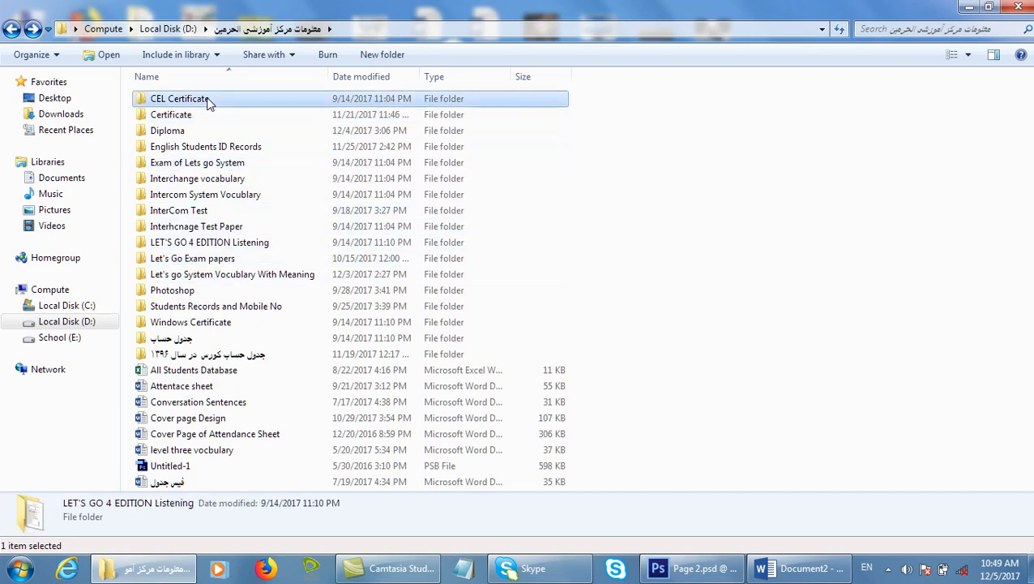
key(Return)
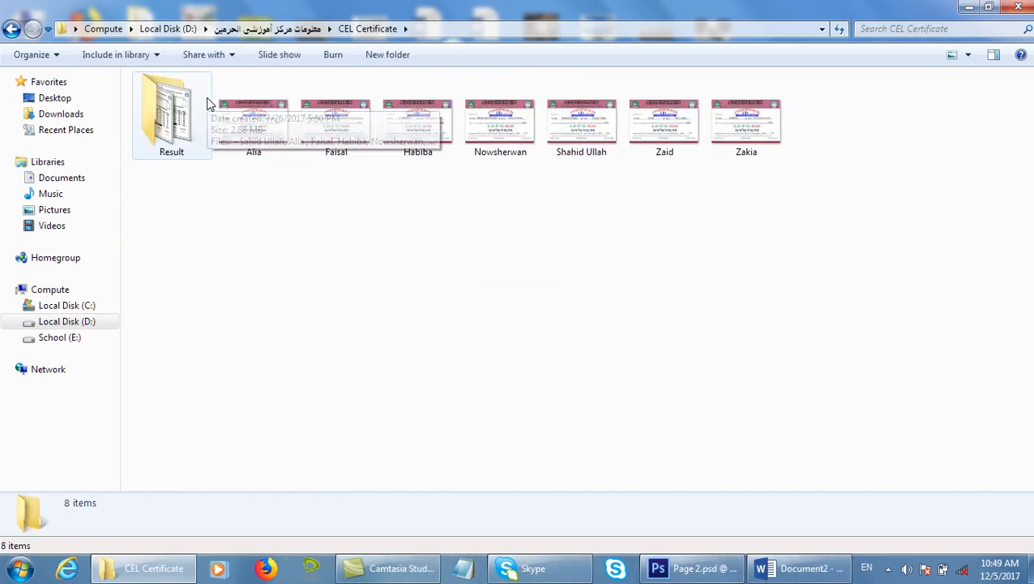
Back out of CEL Certificate, check Certificate, and open the Diploma folder.
key(Right)
key(BackSpace)
key(Down)
key(Return)
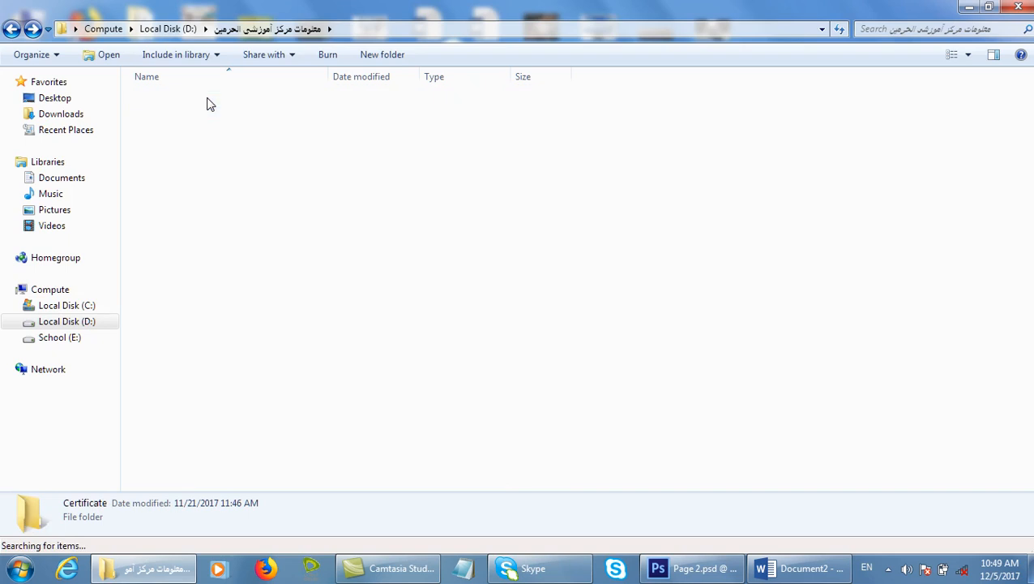
key(BackSpace)
key(Down)
key(Return)
Open the Computer Diploma image, zoom in, and outline the blank Mr/Mrs and Son/daughter lines.
double_click(209, 103)
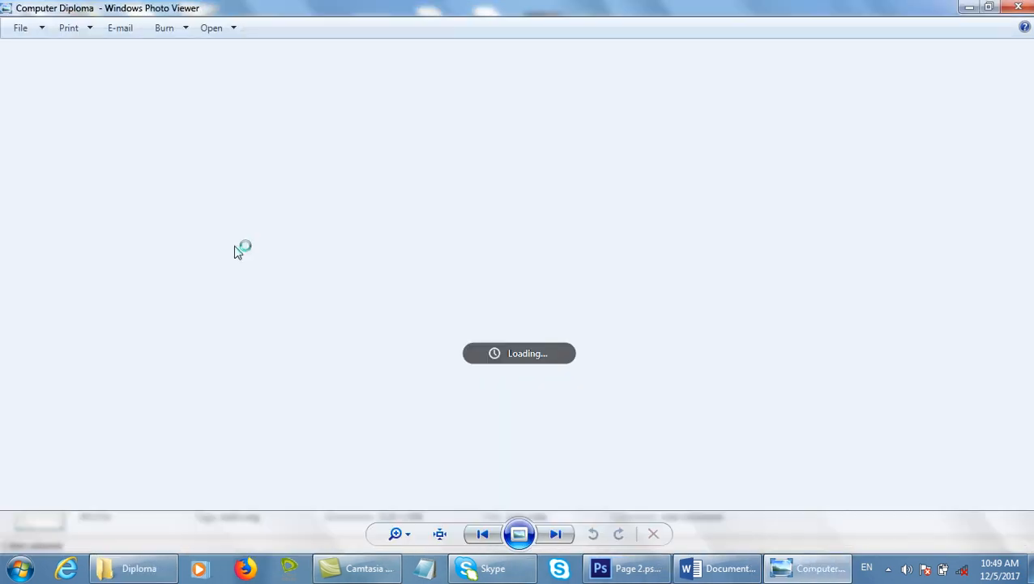
scroll(294, 303, up, 2)
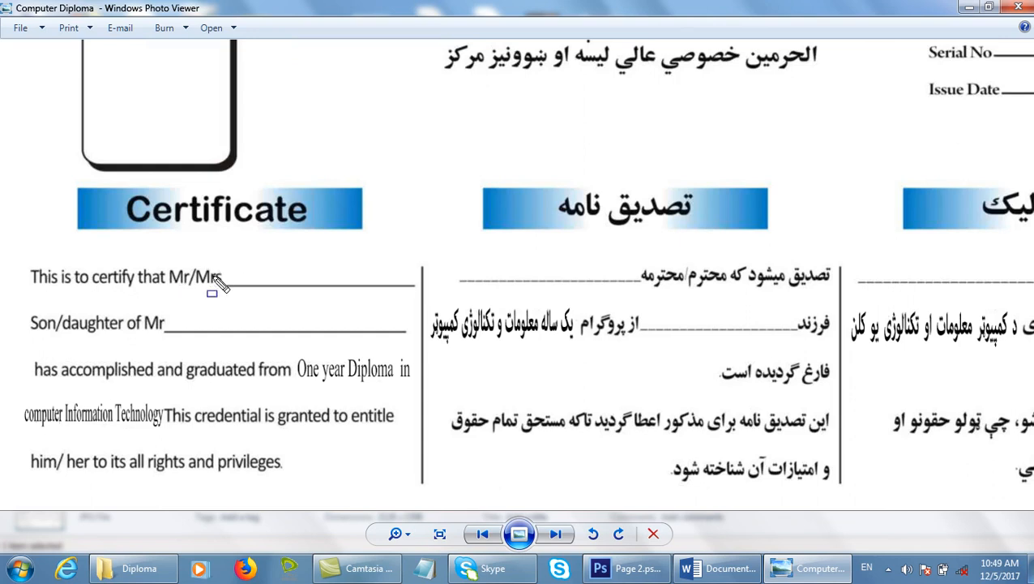
drag(222, 271, 419, 293)
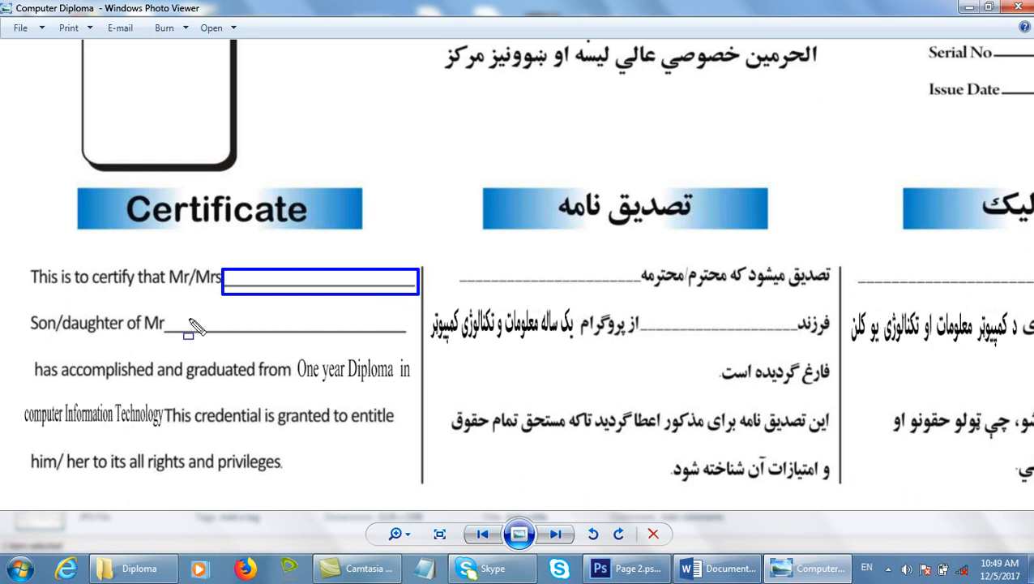
drag(165, 315, 236, 336)
drag(347, 350, 415, 349)
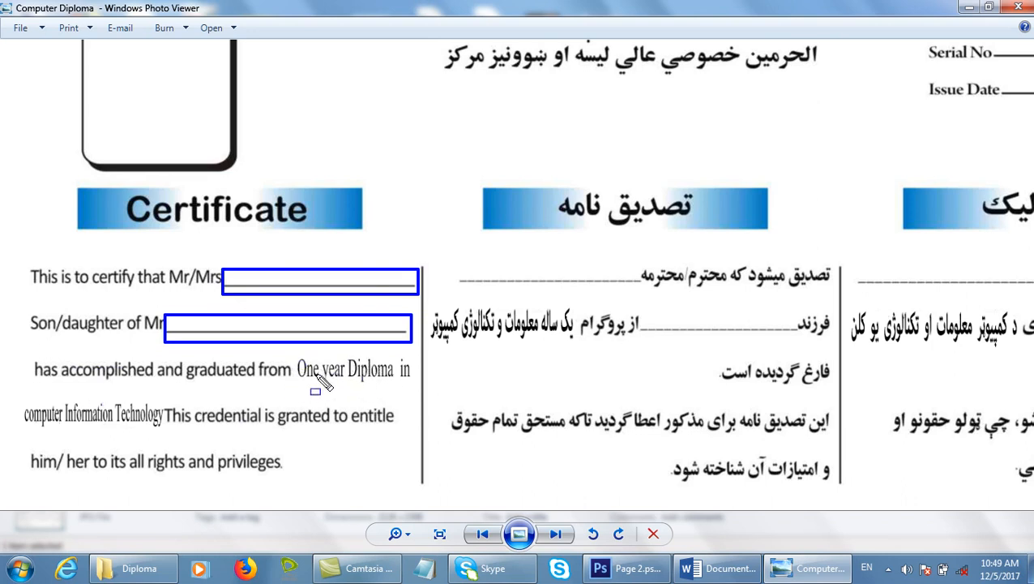
Outline the words 'One year Diploma', clear the marks, and return to Word.
drag(301, 349, 382, 378)
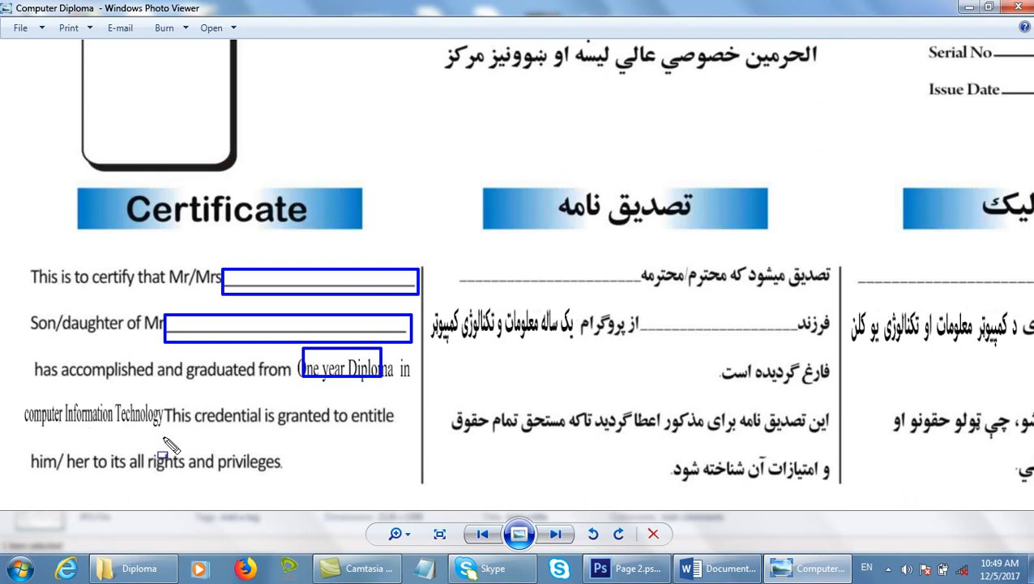
key(Escape)
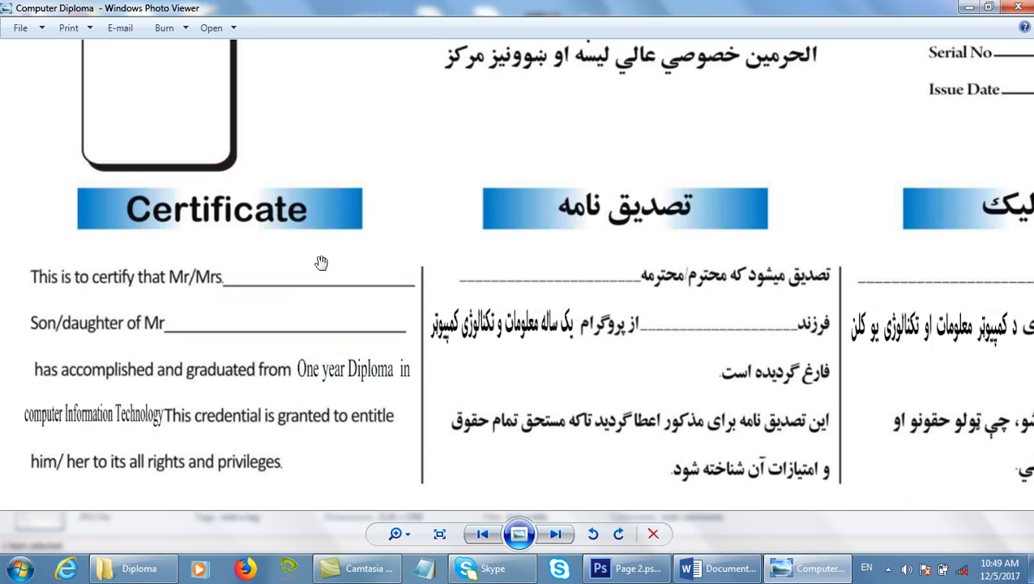
click(720, 567)
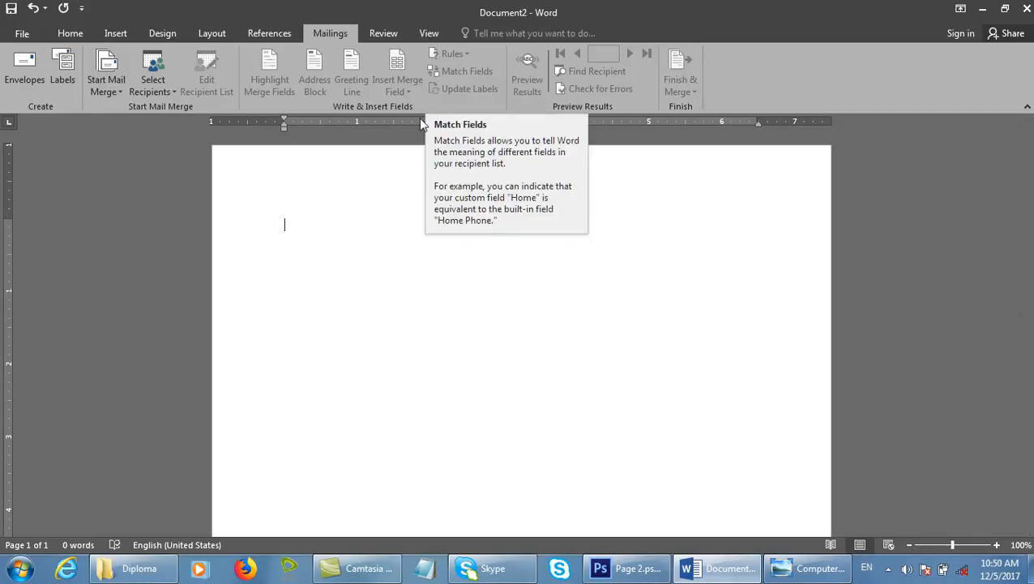
Launch Microsoft Access by running msaccess from the Run box, fixing an earlier misspelling.
key(super+r)
text(msa)
key(BackSpace)
key(BackSpace)
key(BackSpace)
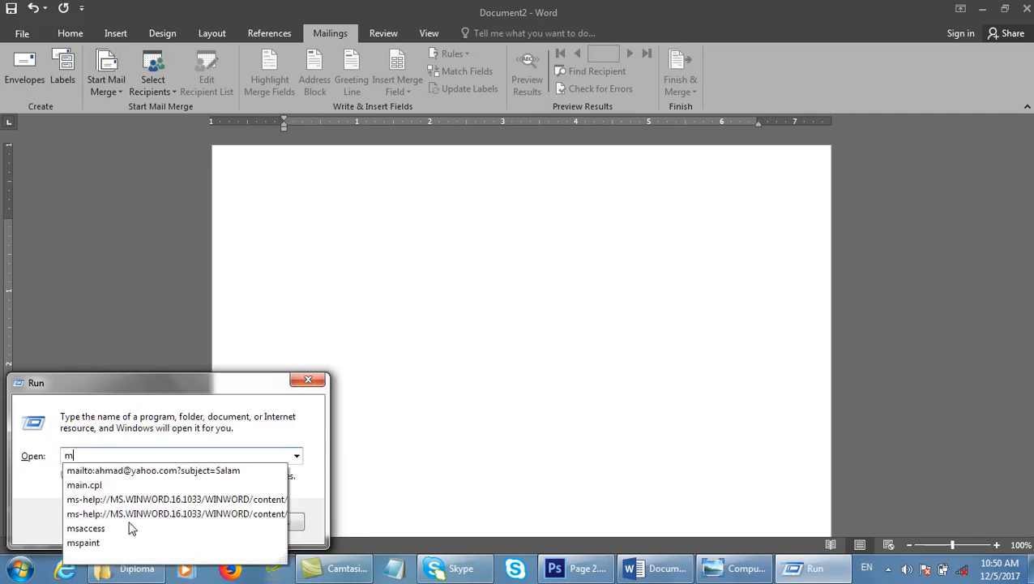
text(msa)
key(BackSpace)
key(BackSpace)
text(msaaccess)
click(128, 523)
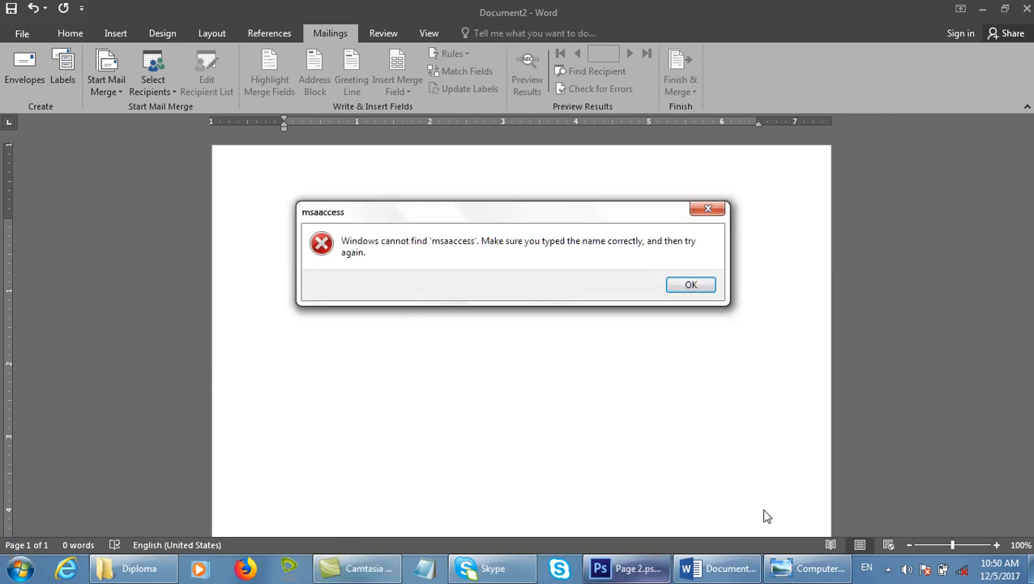
click(693, 287)
text(msacce)
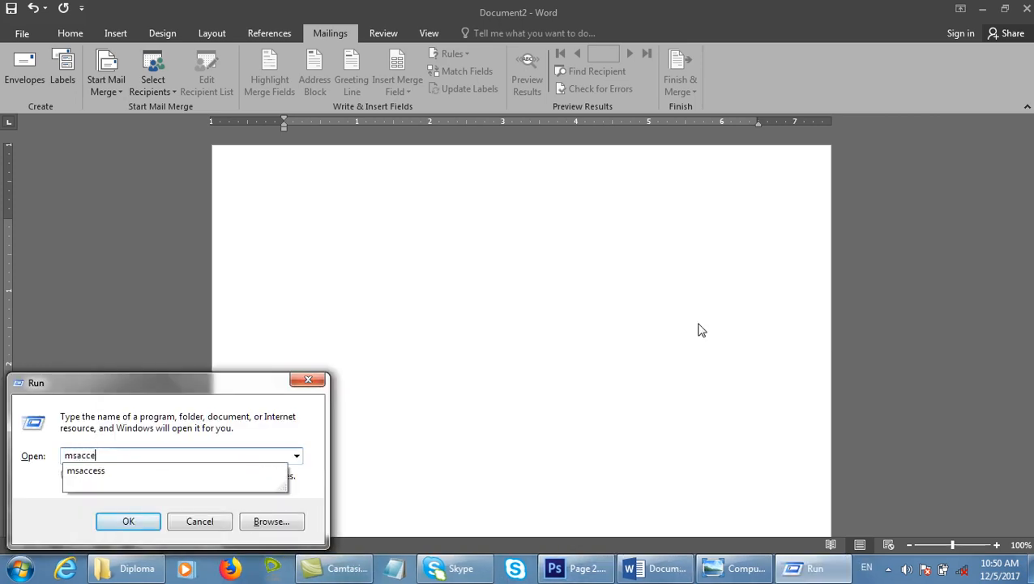
text(ss)
key(Return)
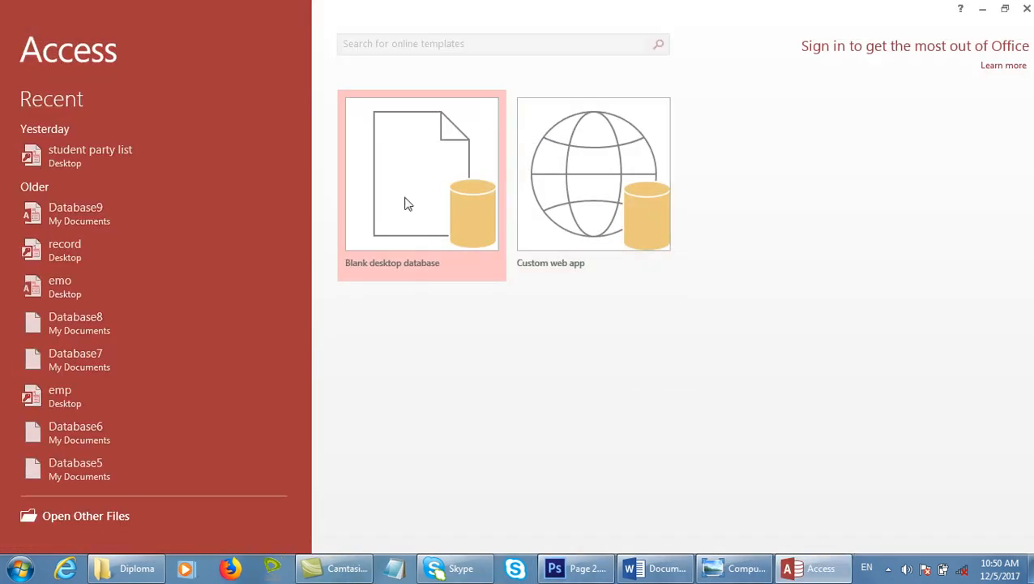
Create a blank desktop database named record, saved in the Desktop folder.
click(424, 185)
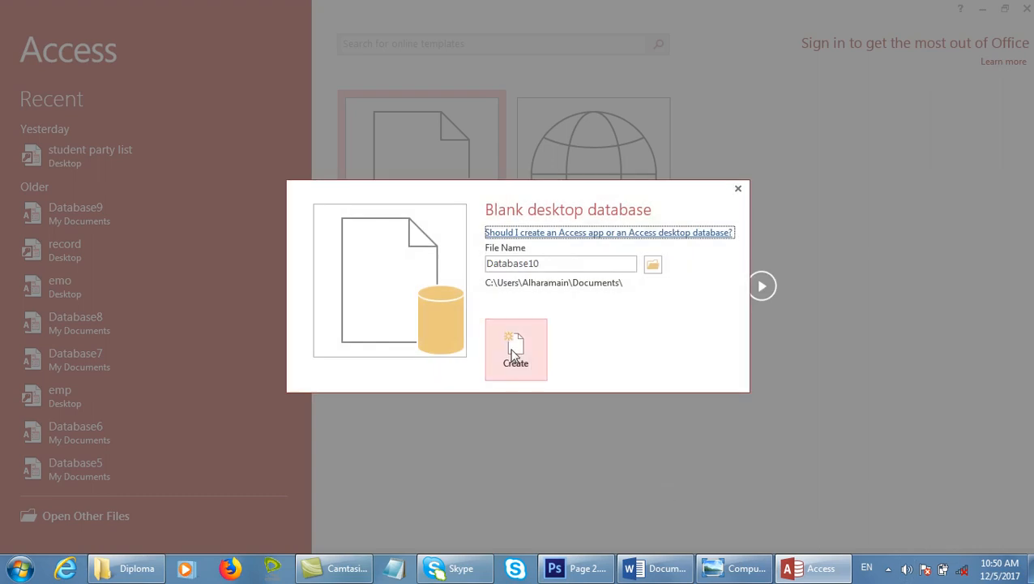
click(653, 265)
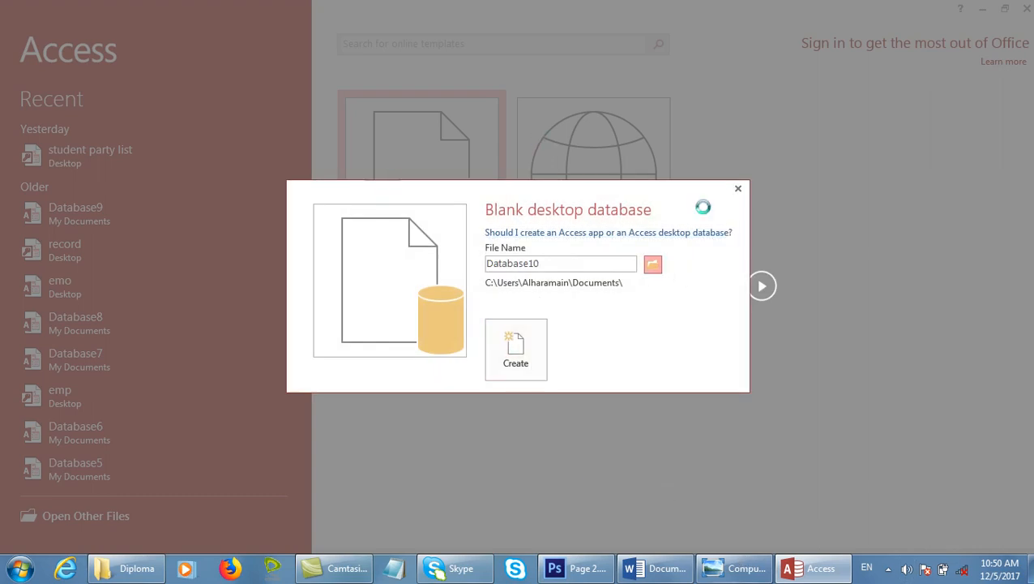
click(61, 135)
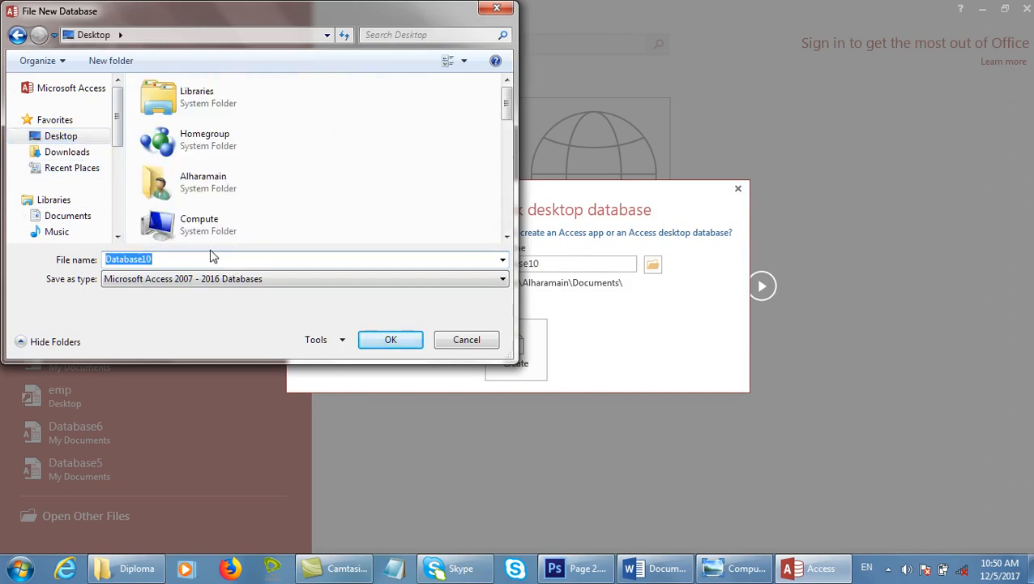
text(record)
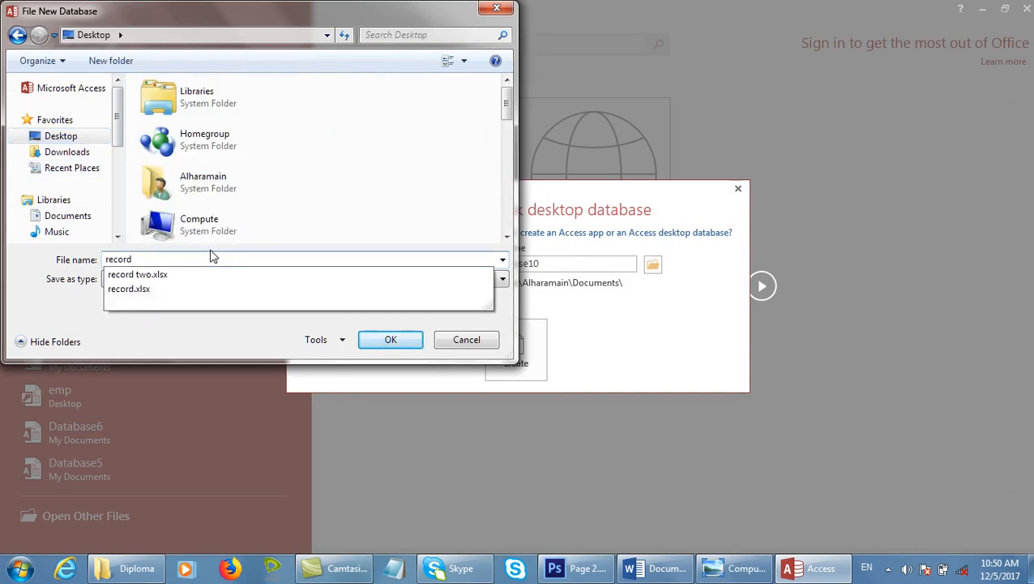
click(410, 342)
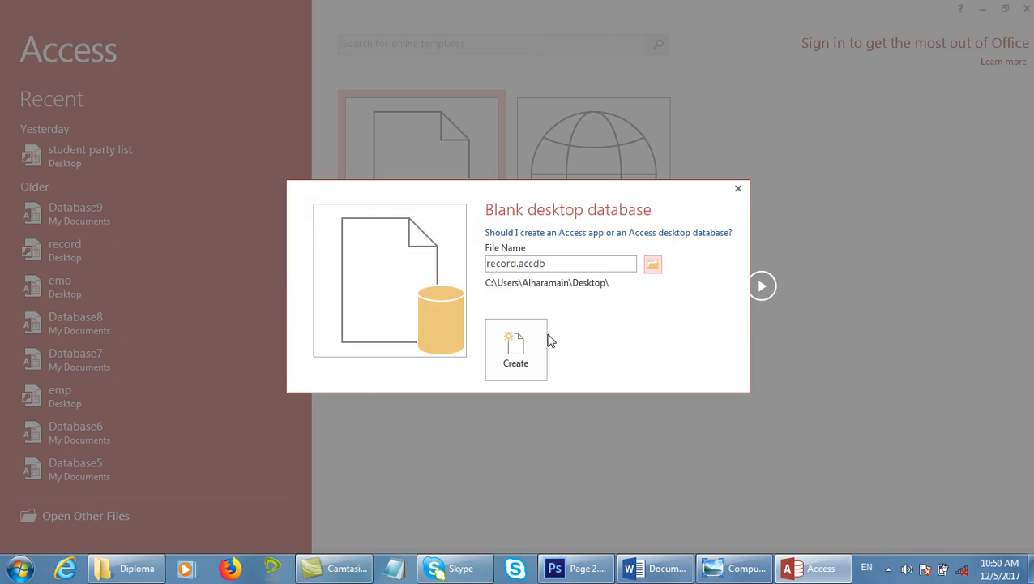
click(533, 339)
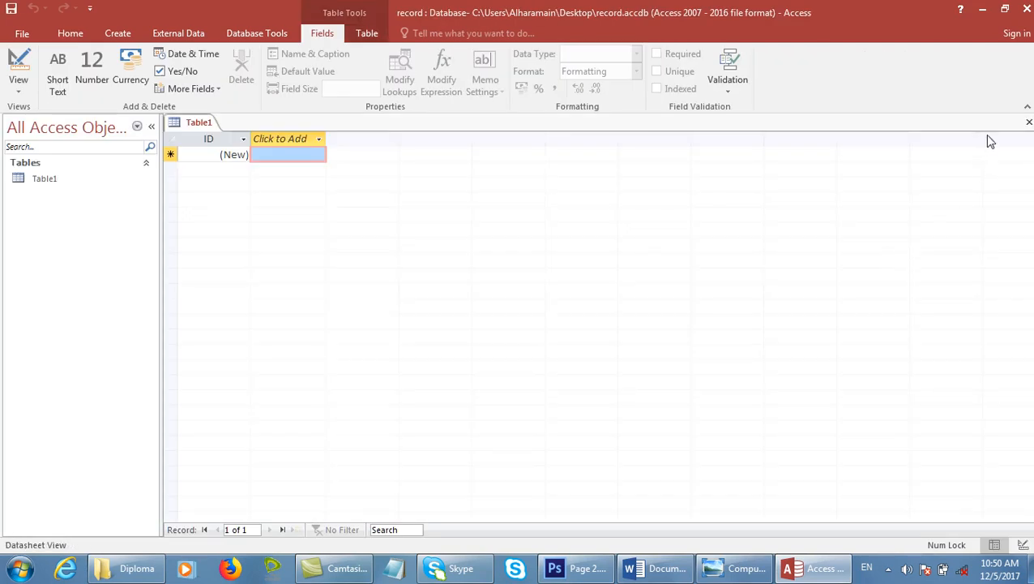
Close Table1 and define Short Text fields Std_Name, Fa/Name and Course in Table Design.
click(1029, 122)
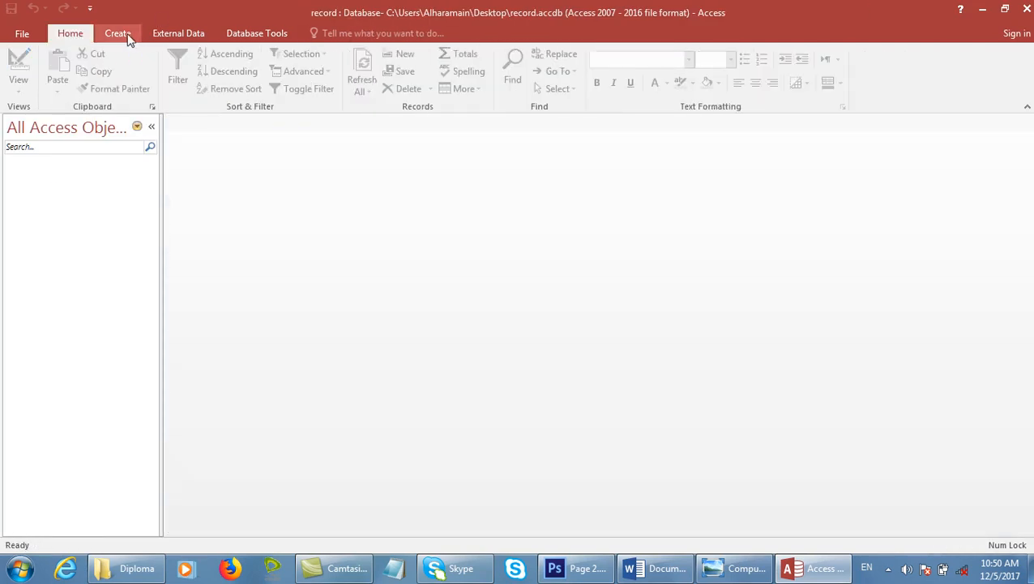
click(118, 35)
click(113, 77)
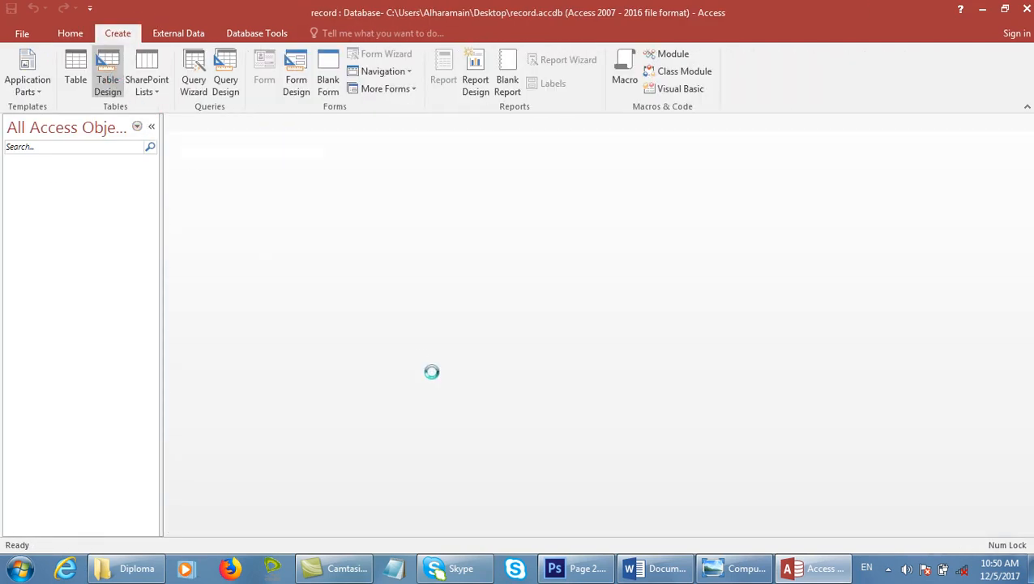
text(Std)
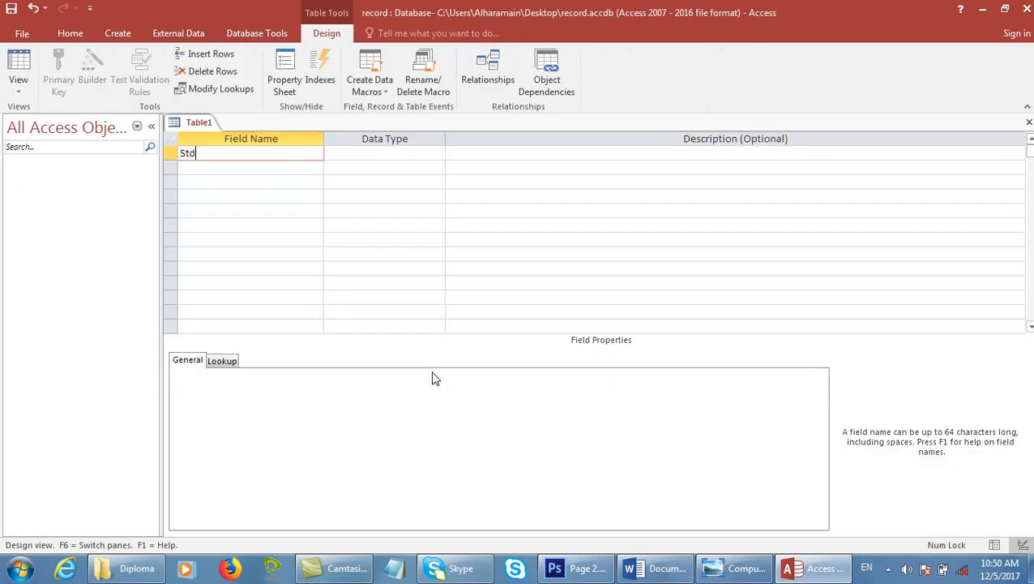
text(_Name)
key(Return)
key(Return)
key(Return)
text(Fa/Name)
key(Return)
key(Return)
key(Return)
text(Course)
key(Return)
key(Return)
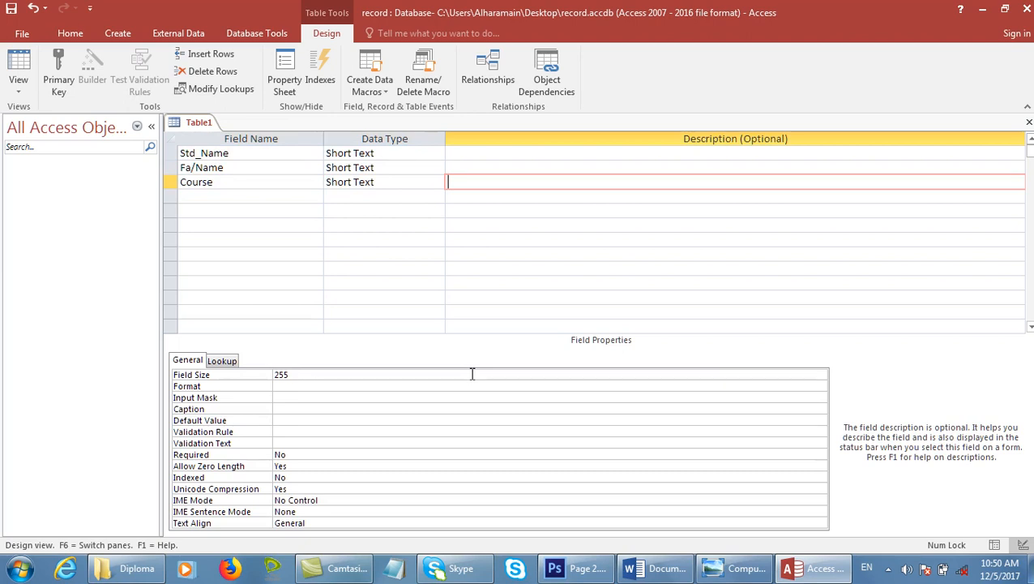
Save the table as std without a primary key, close the design, and select std.
key(ctrl+s)
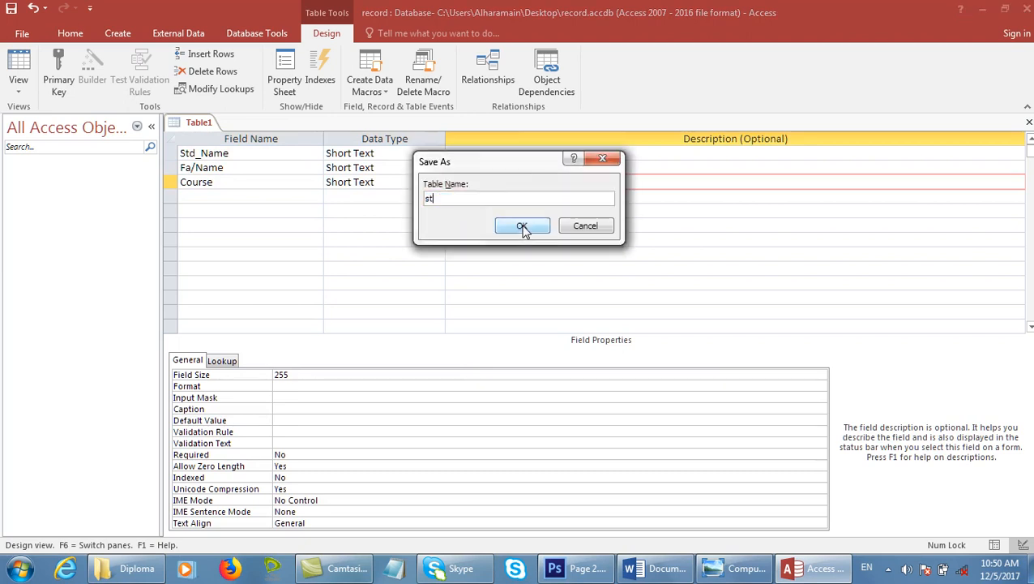
click(522, 227)
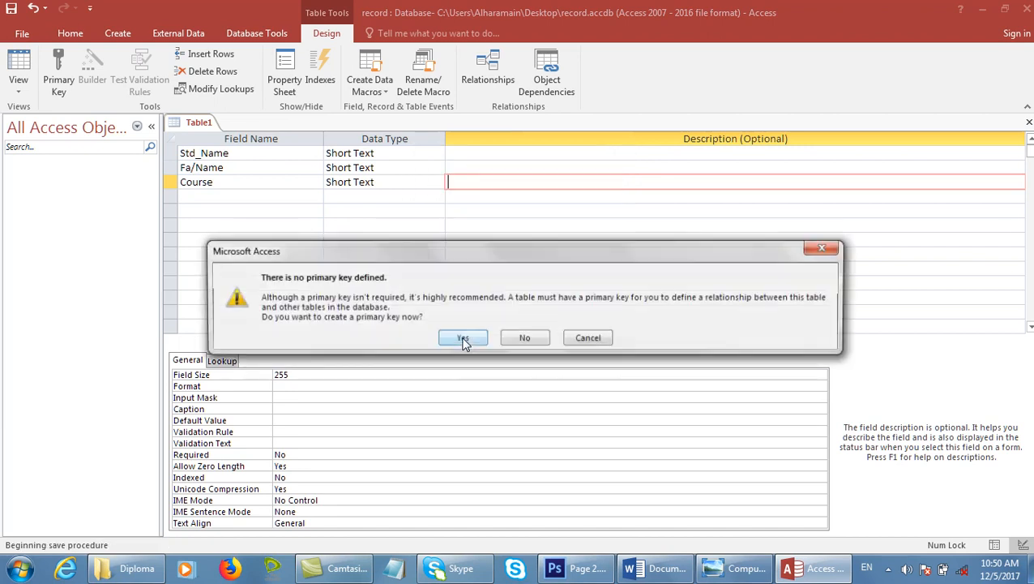
click(526, 338)
click(1029, 121)
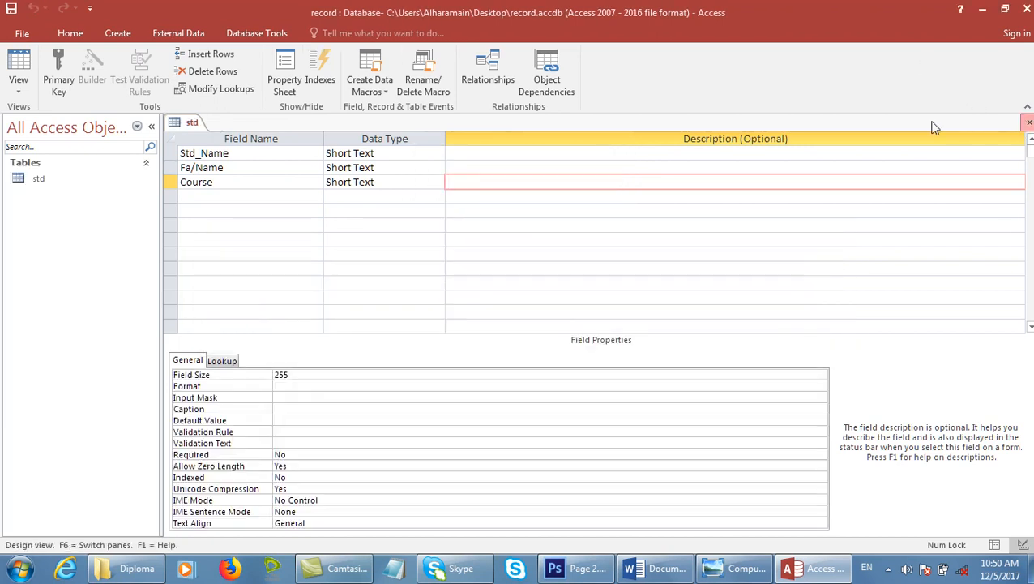
click(51, 183)
Open the std table and enter the first student record with course DIT.
double_click(86, 182)
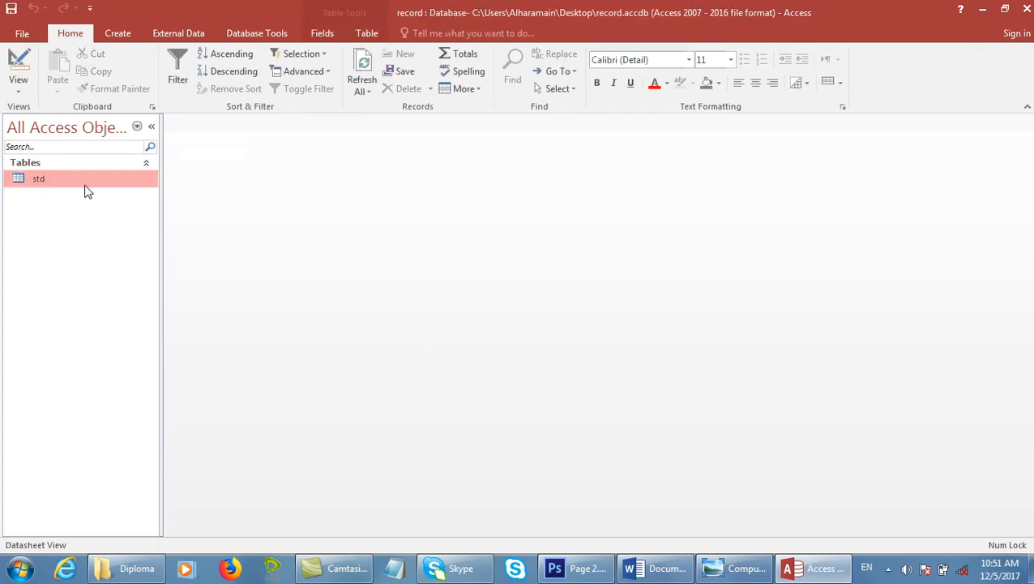
click(240, 162)
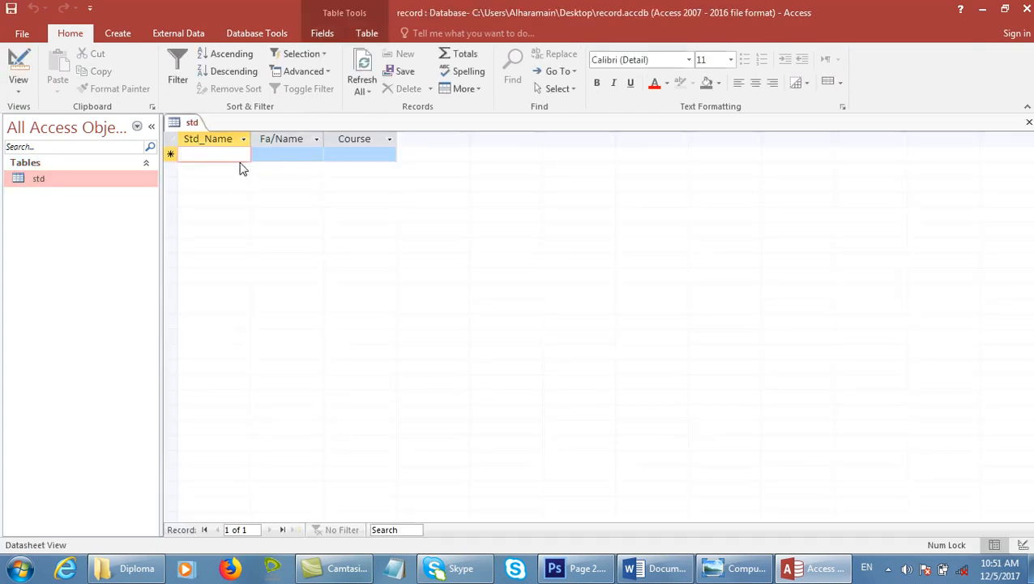
text(Ah)
key(Down)
key(Up)
text(Ah)
key(Tab)
text(K)
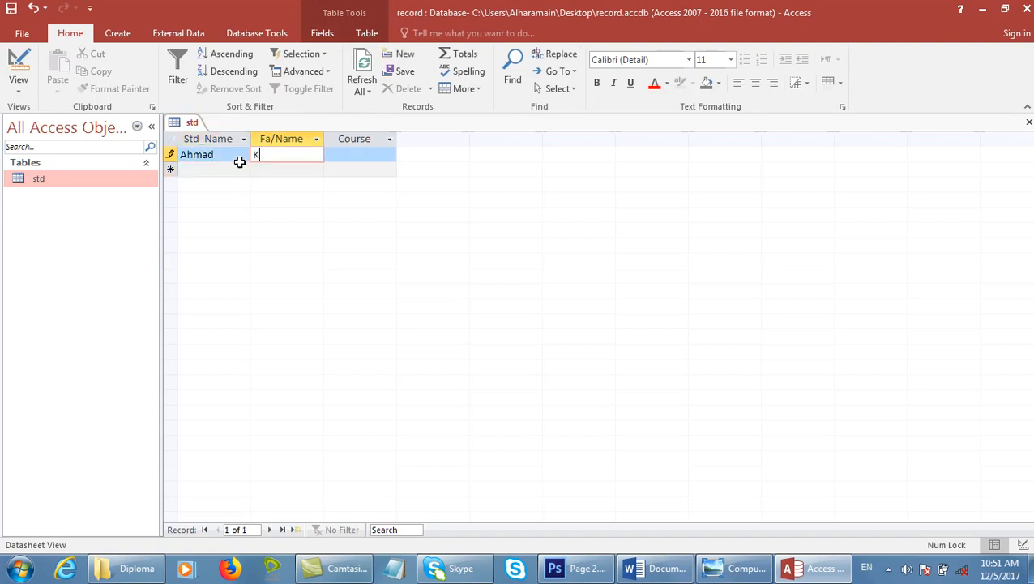
text(h)
click(244, 169)
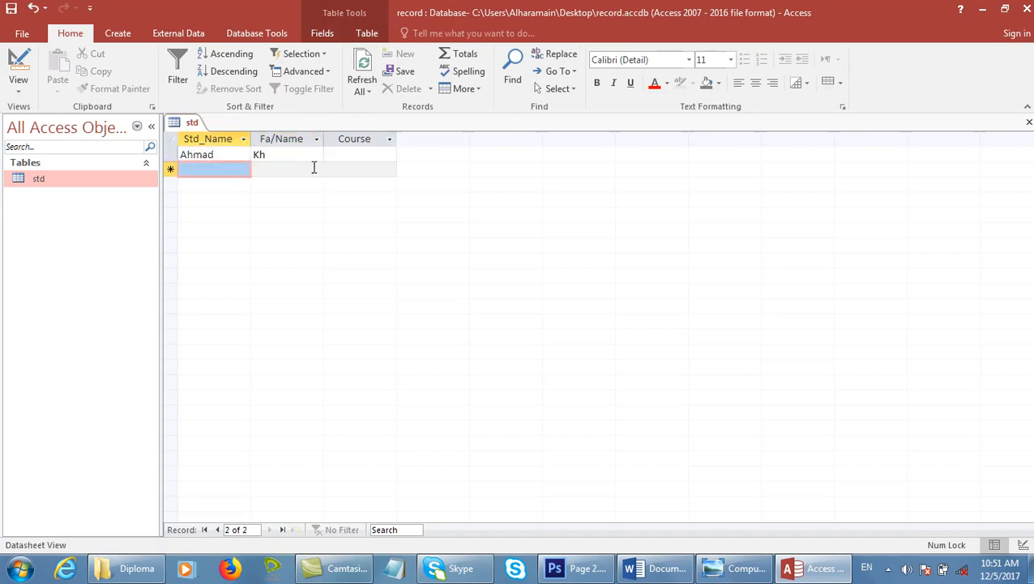
click(314, 155)
text(an)
key(Tab)
text(DI)
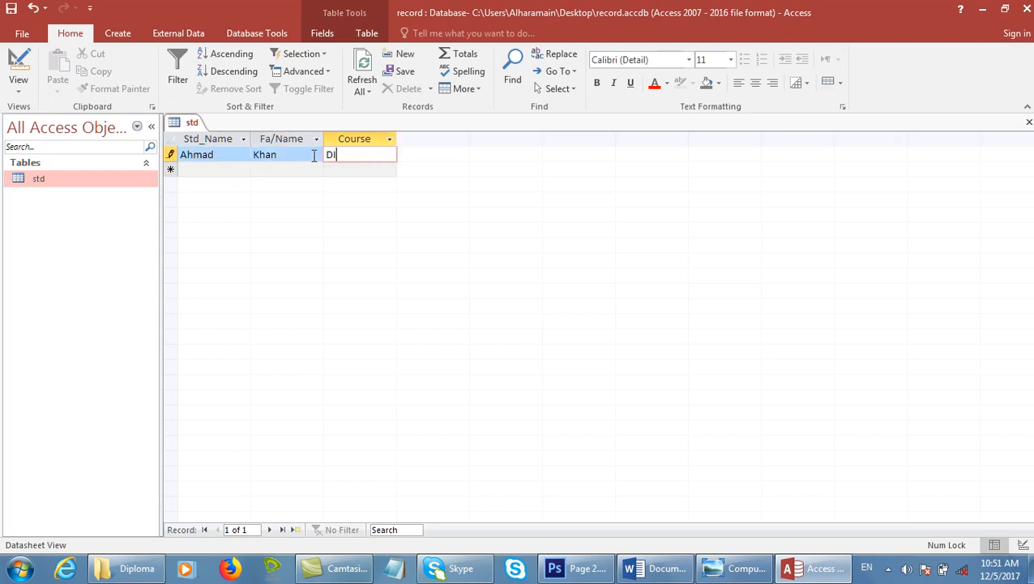
text(T)
key(Tab)
Enter the second and third student records, the third with course DEL.
text(Jams)
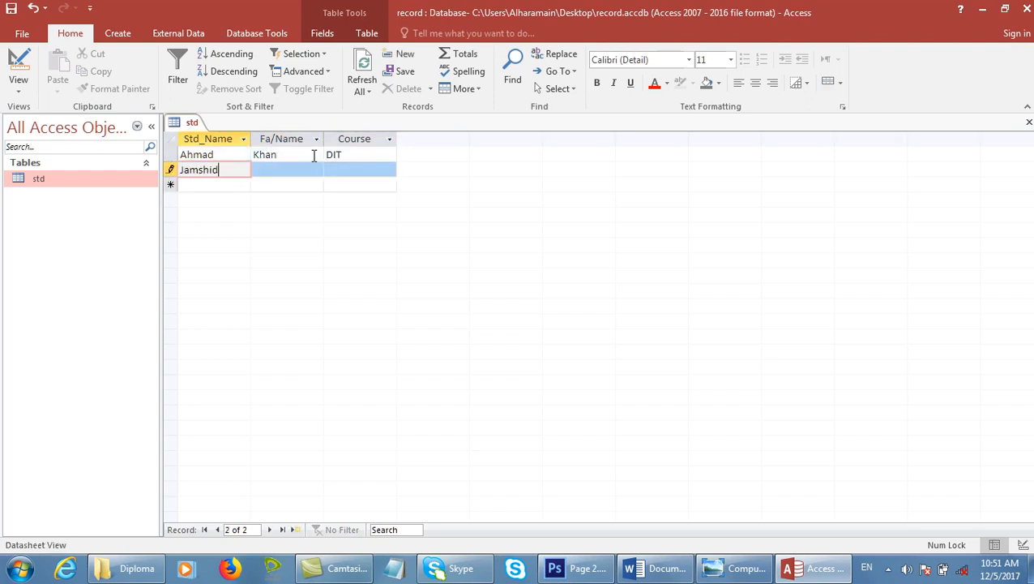
key(Tab)
text(Mujeeb)
key(Tab)
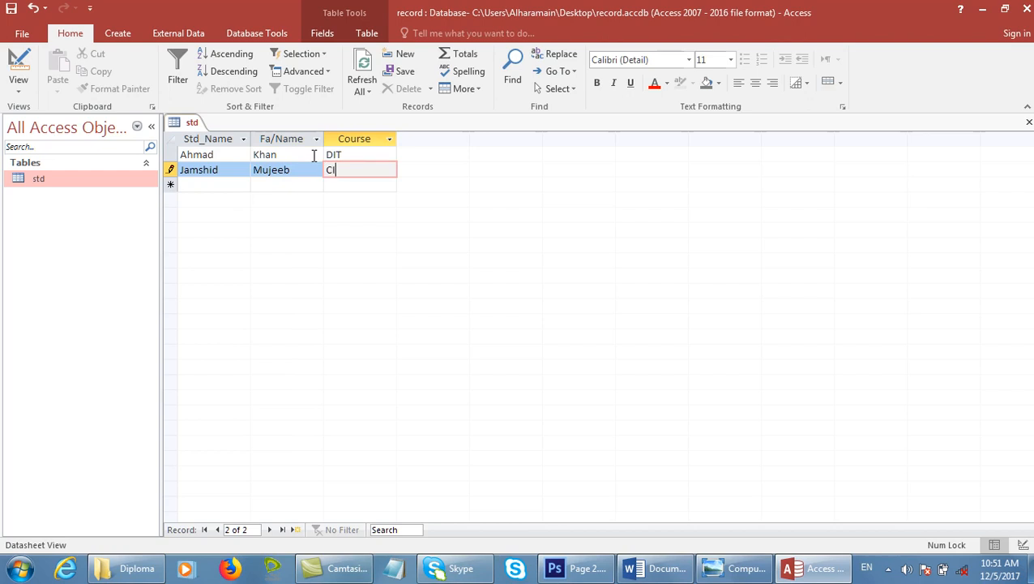
key(Tab)
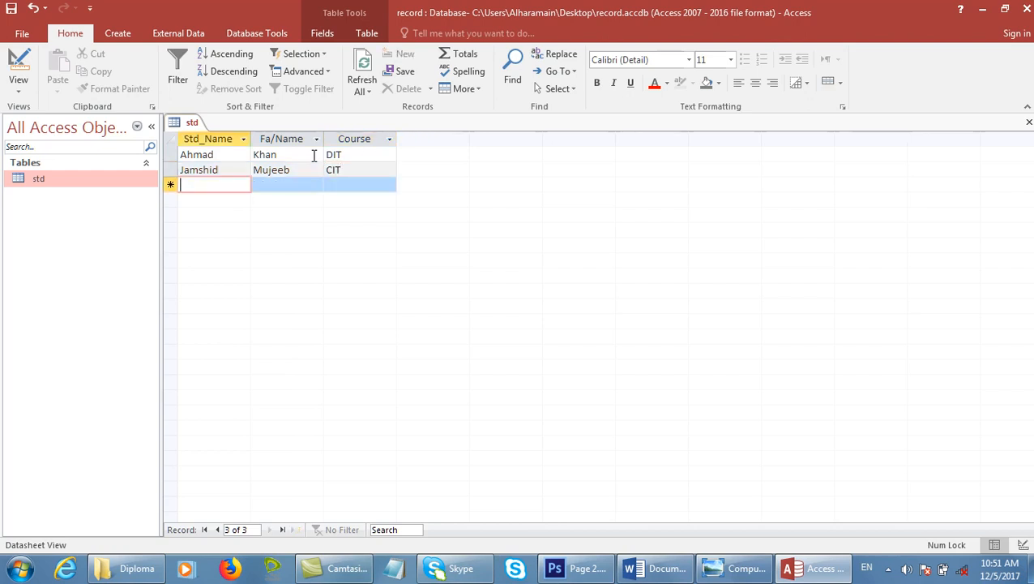
text(Abid)
key(Tab)
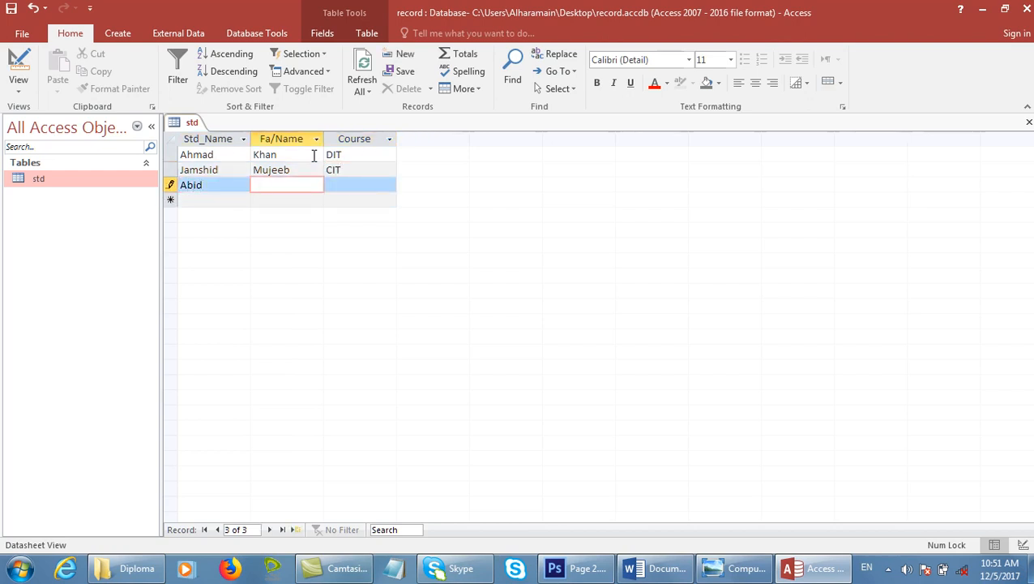
key(Tab)
text(DEL)
key(Tab)
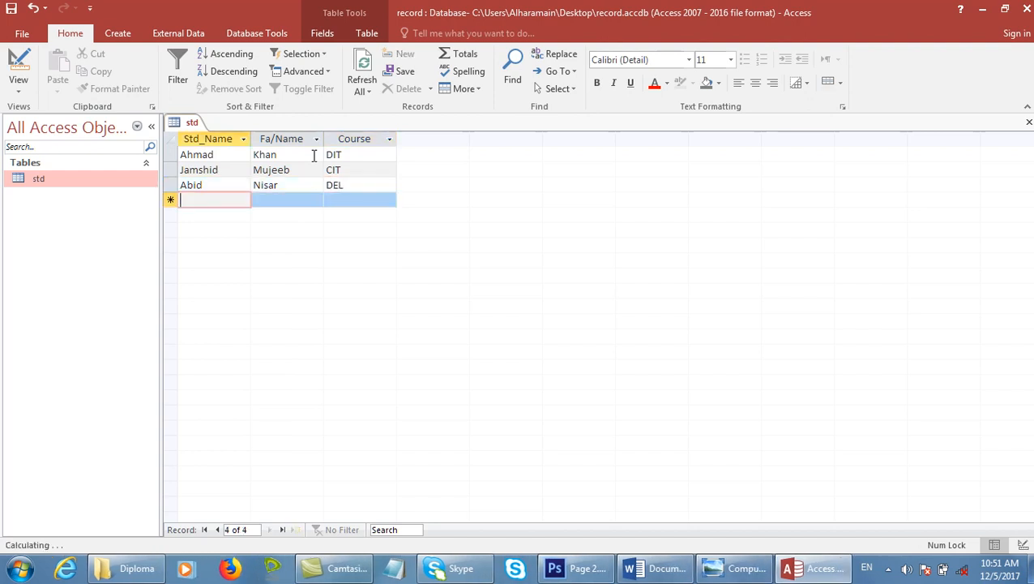
Enter the fourth and fifth records, correcting the fifth student's name, then save and close Access.
text(Imran)
key(Tab)
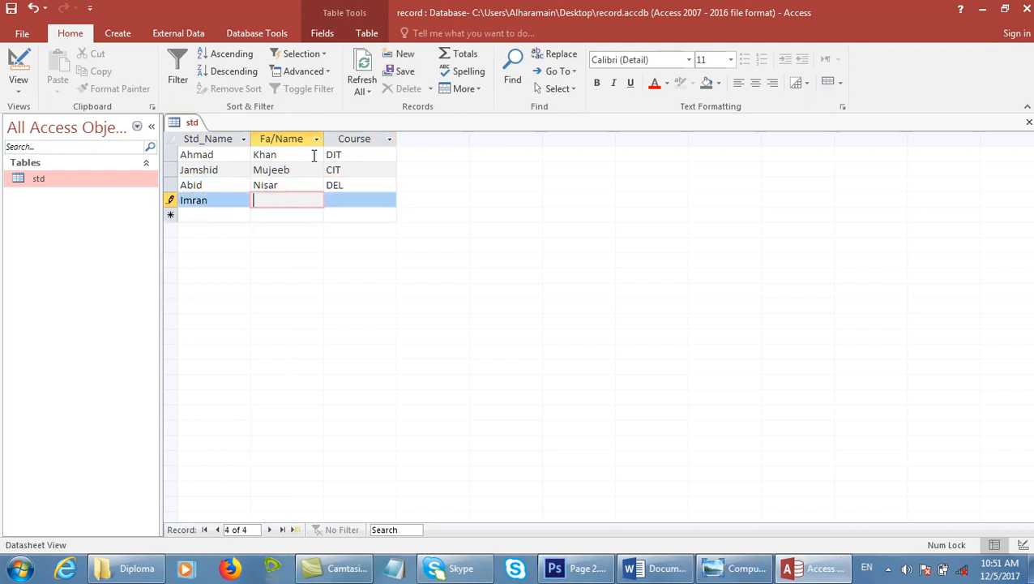
text(Usman)
key(Tab)
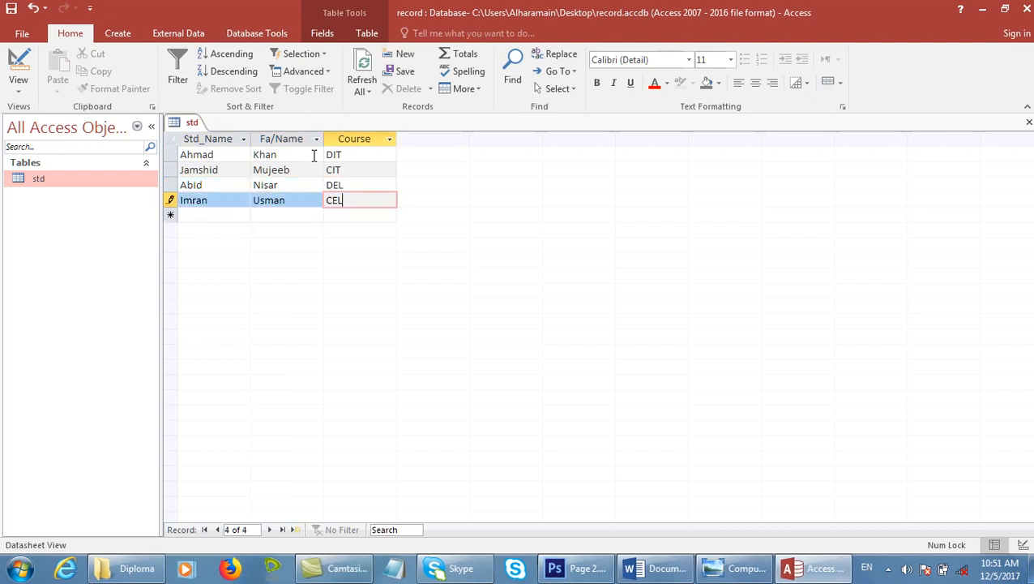
key(Tab)
text(Tar)
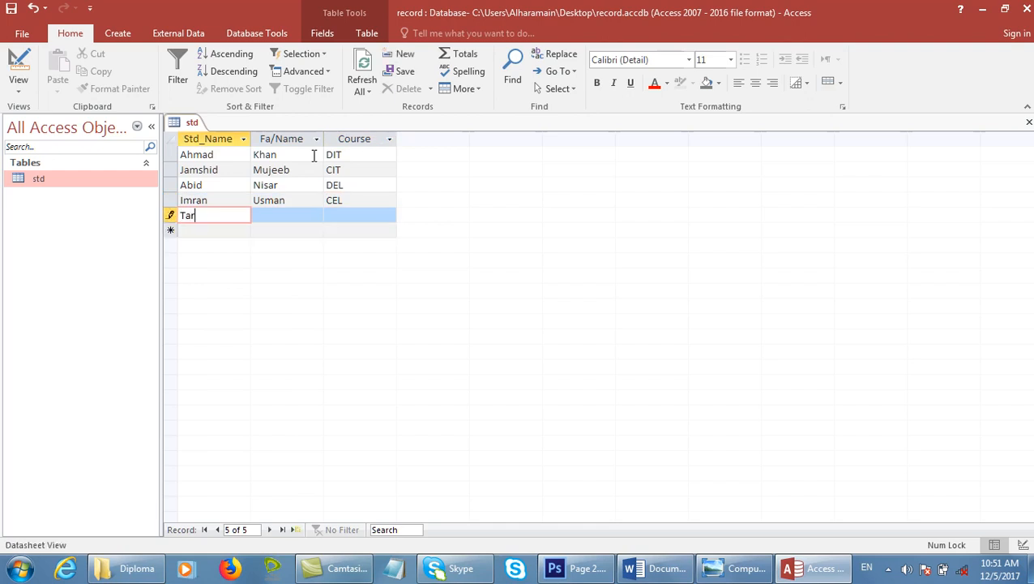
key(Tab)
key(shift+Tab)
text(Tariq)
key(Tab)
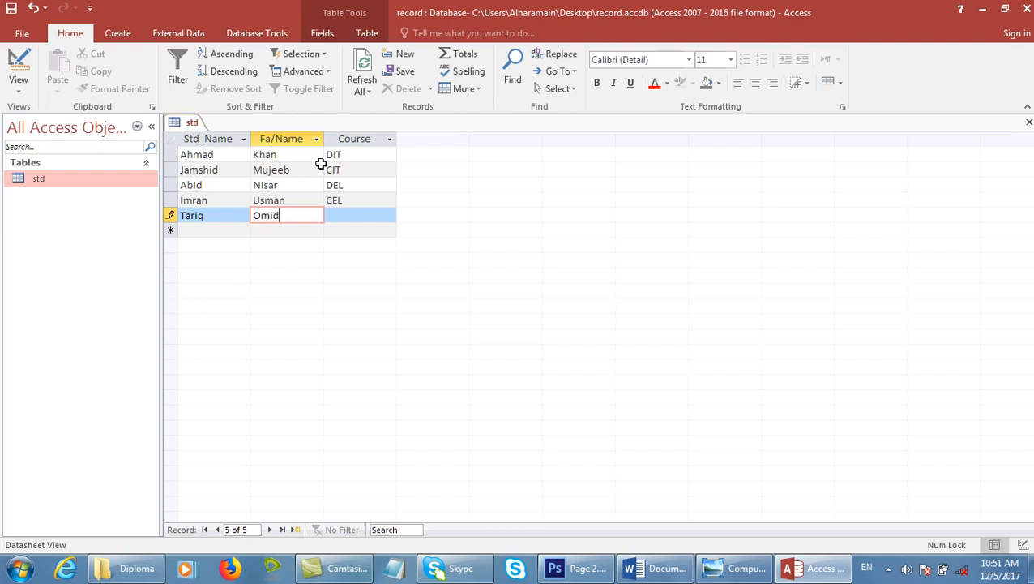
key(Tab)
text(DI)
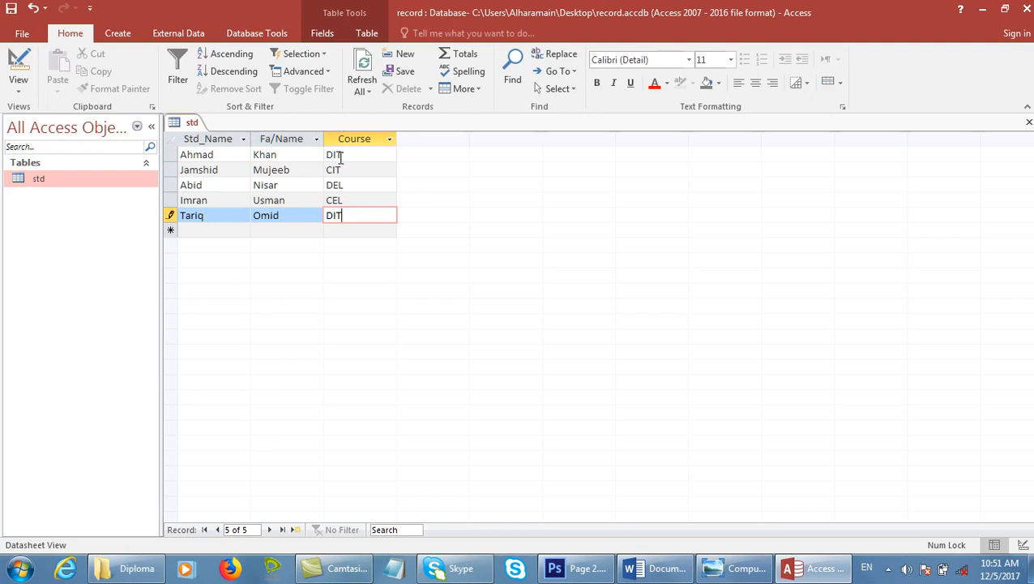
key(ctrl+s)
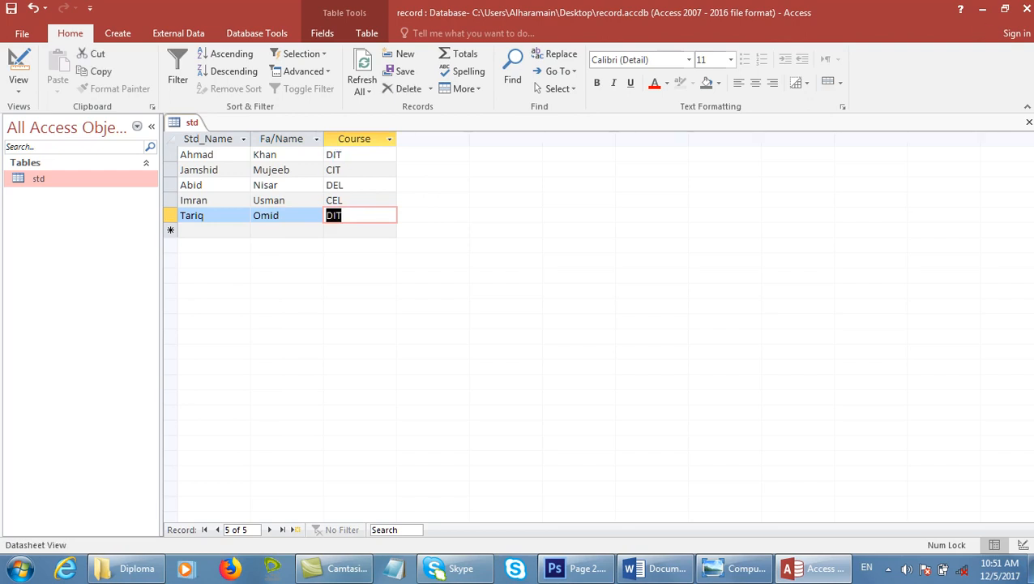
click(1028, 11)
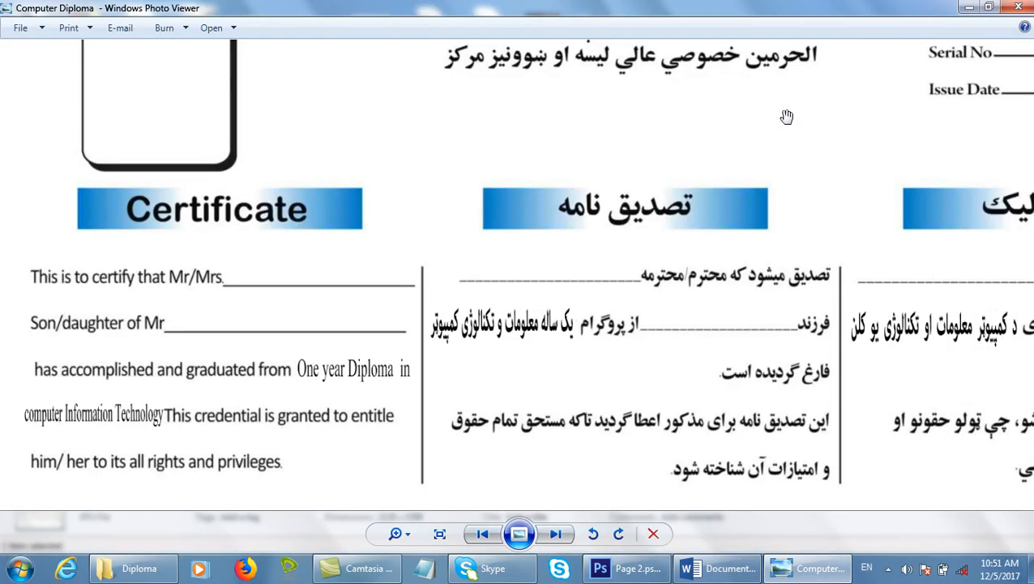
Minimize the image viewer, close the Diploma folder, and bring Word forward.
click(969, 6)
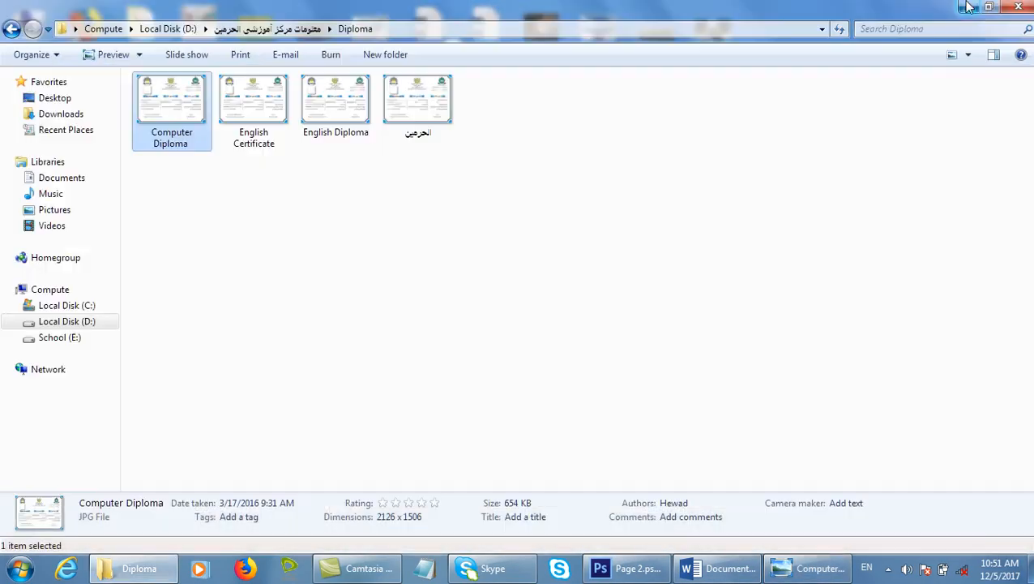
click(1020, 7)
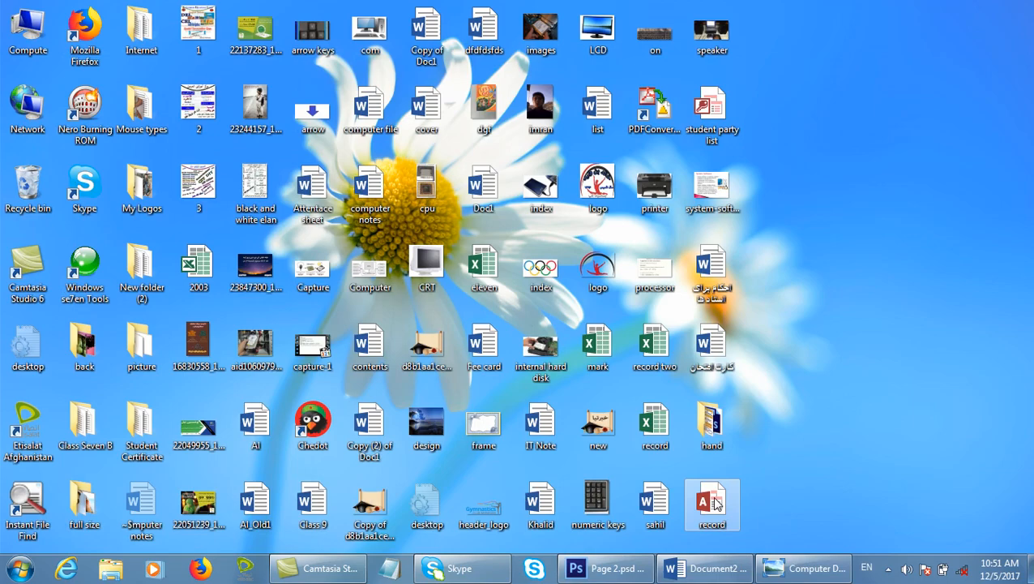
click(704, 568)
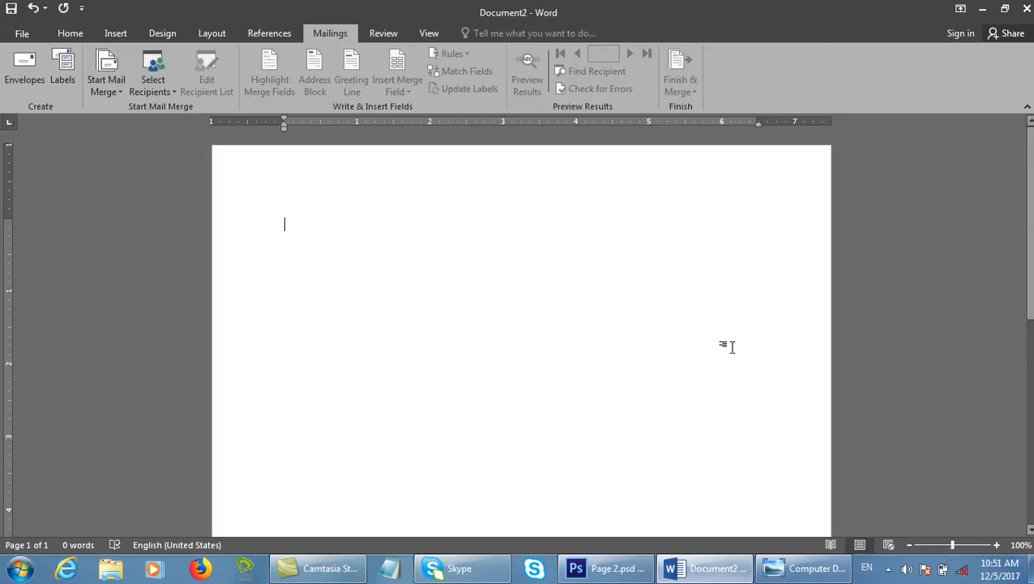
Use the Desktop record database as the existing recipient list and view its merge fields.
click(165, 98)
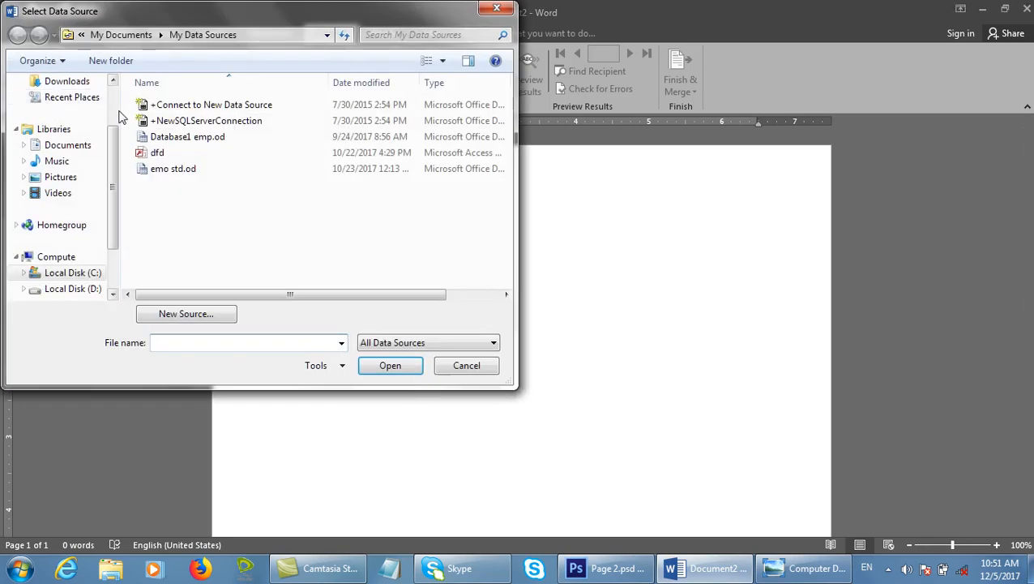
scroll(120, 115, up, 2)
click(61, 135)
drag(506, 97, 509, 273)
click(174, 83)
click(390, 365)
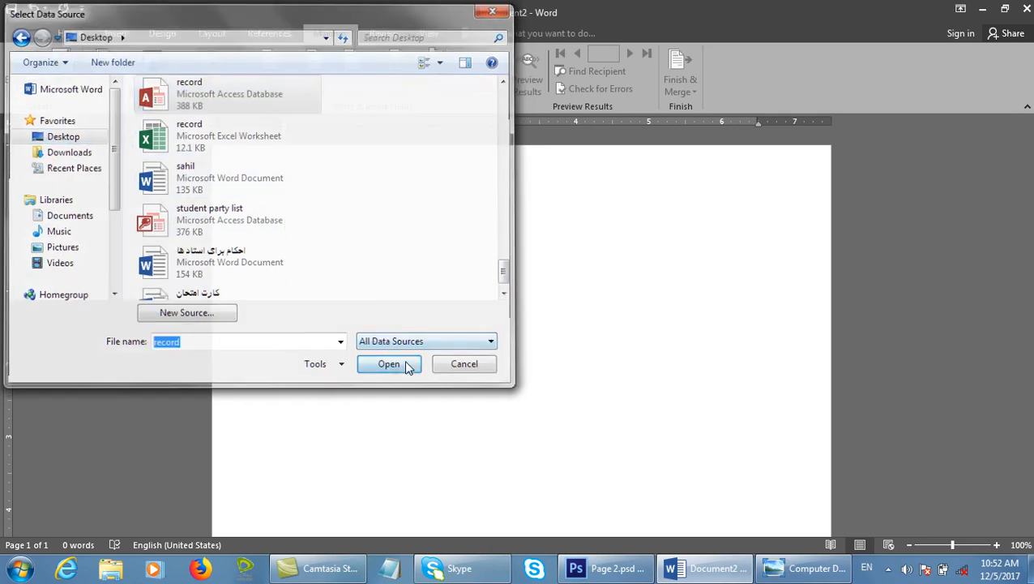
click(406, 91)
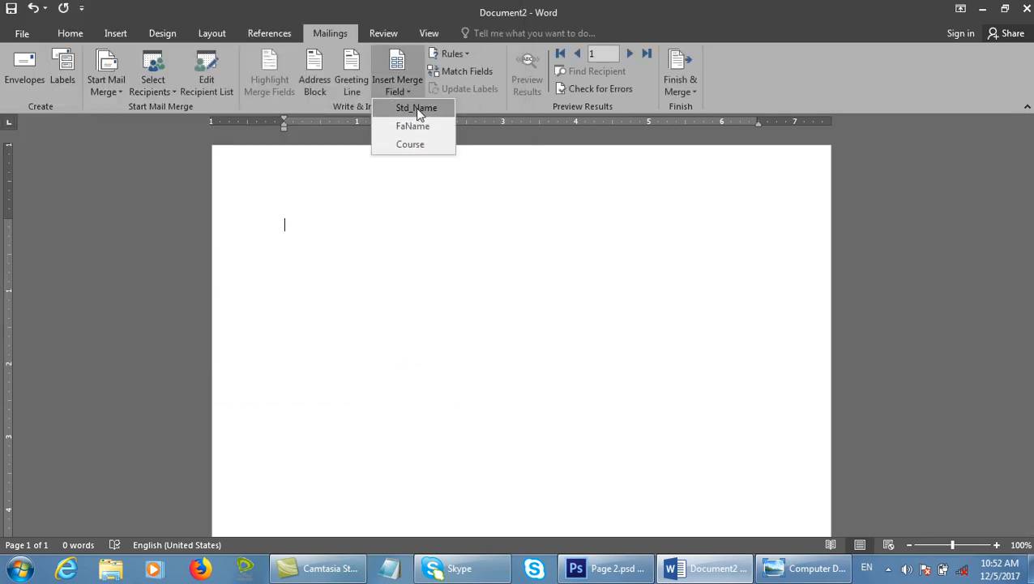
Type the heading 'Certificate', fixing the typo, and start a left-aligned line below it.
click(419, 253)
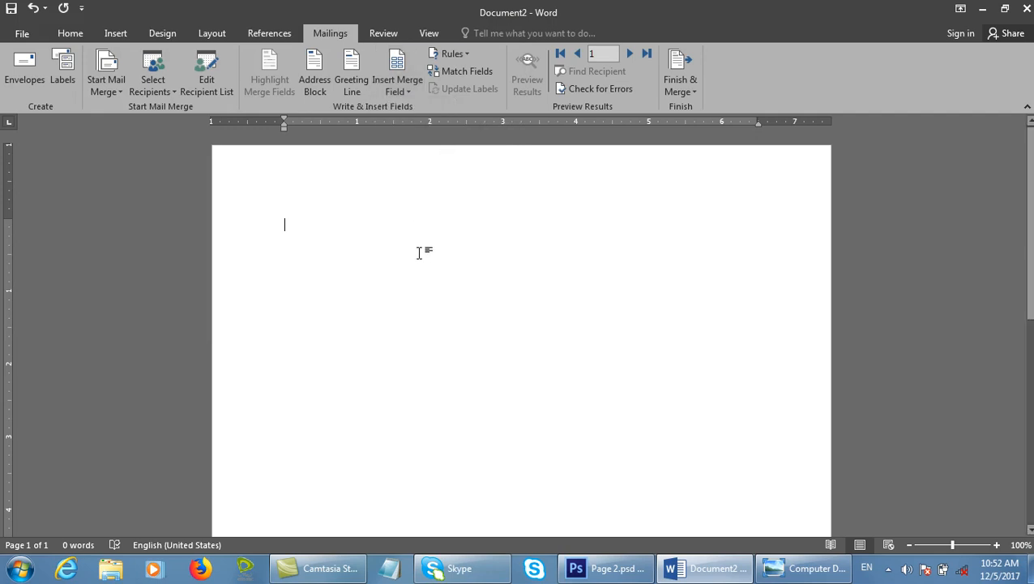
text(Certicagte)
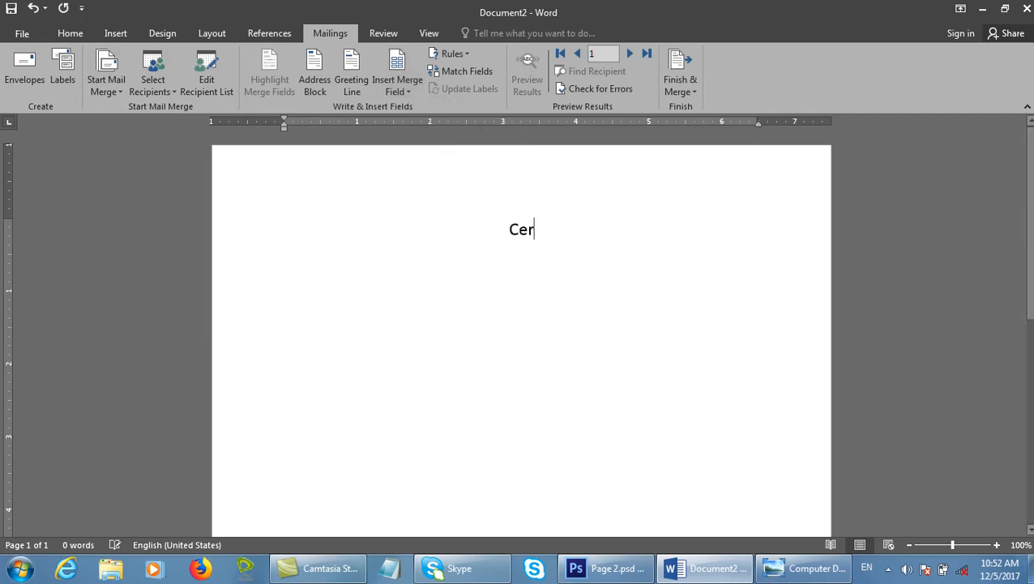
key(BackSpace)
key(BackSpace)
key(BackSpace)
key(BackSpace)
key(BackSpace)
key(BackSpace)
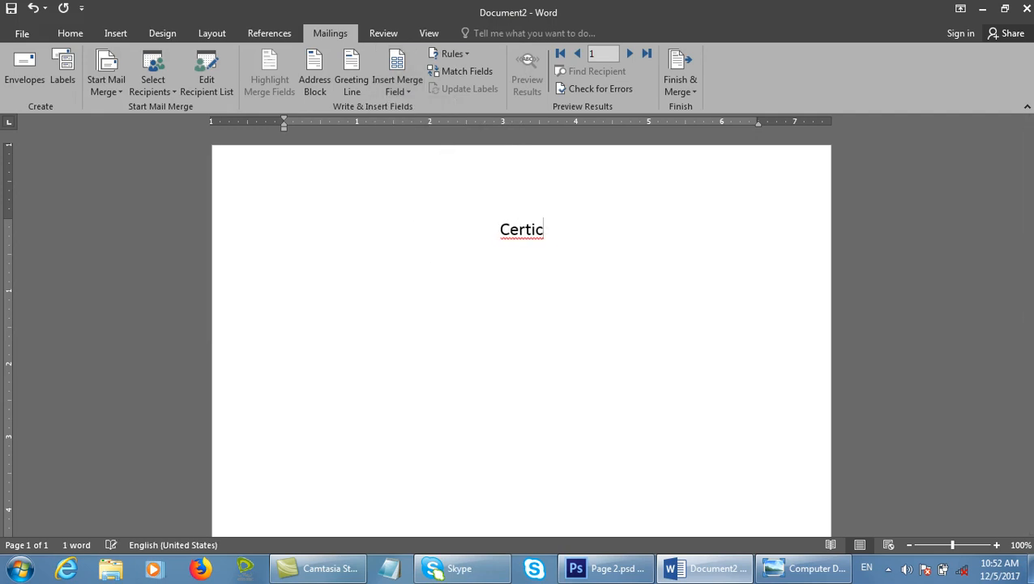
text(ificate)
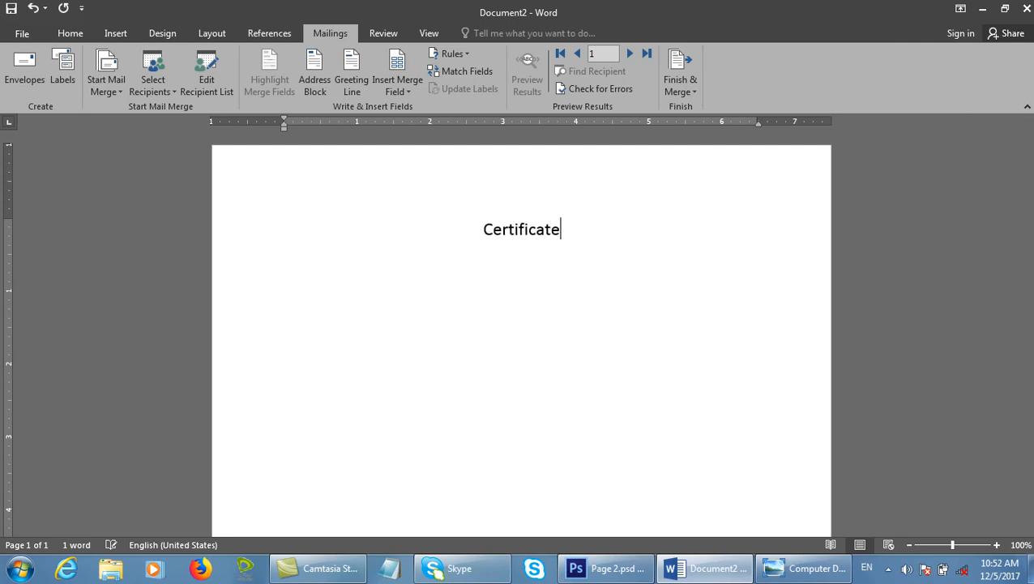
key(ctrl+l)
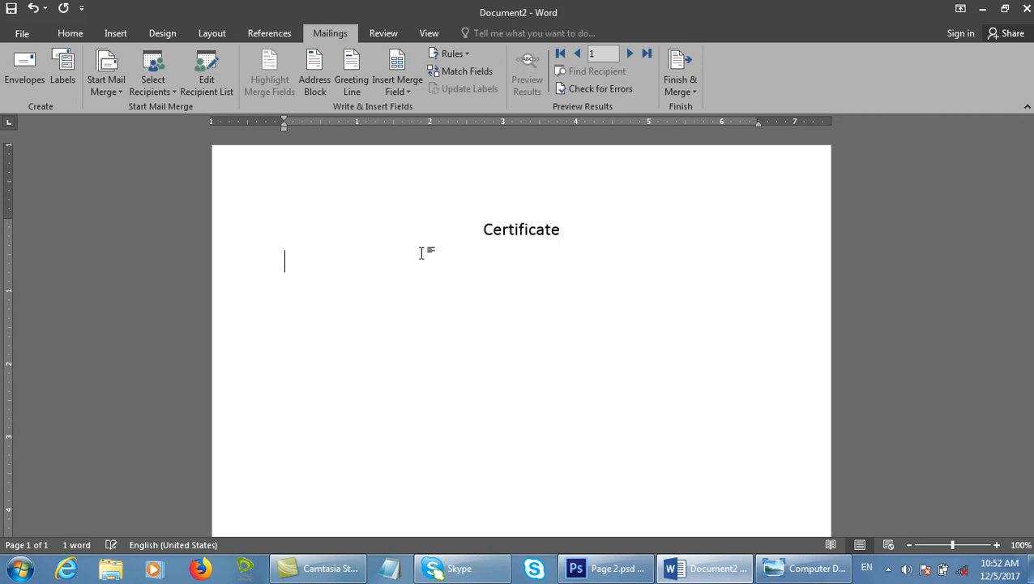
Type 'This is to certify that Mr/Mrs' and maximize the Word window.
double_click(744, 3)
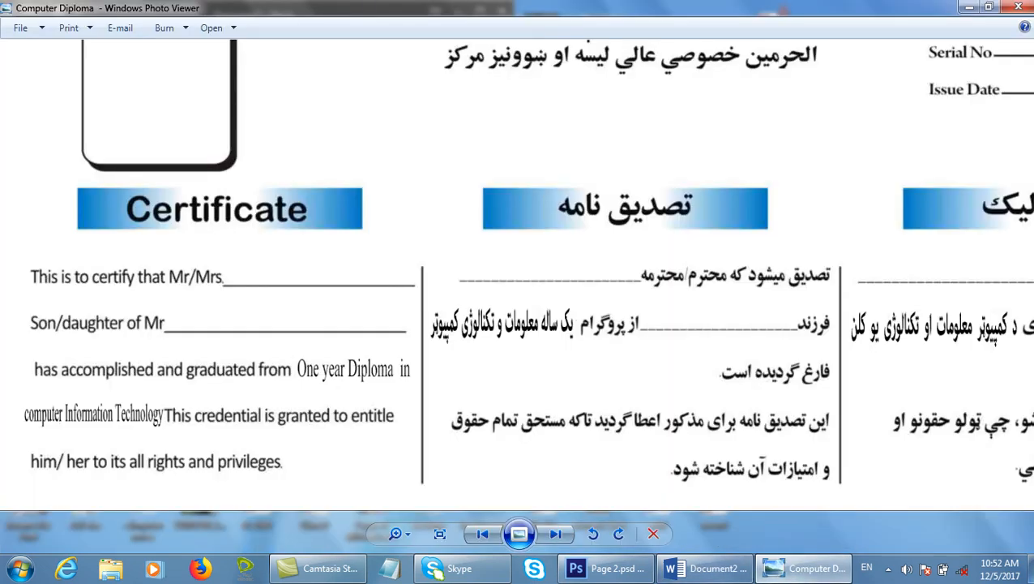
click(707, 568)
drag(369, 14, 678, 148)
text(T)
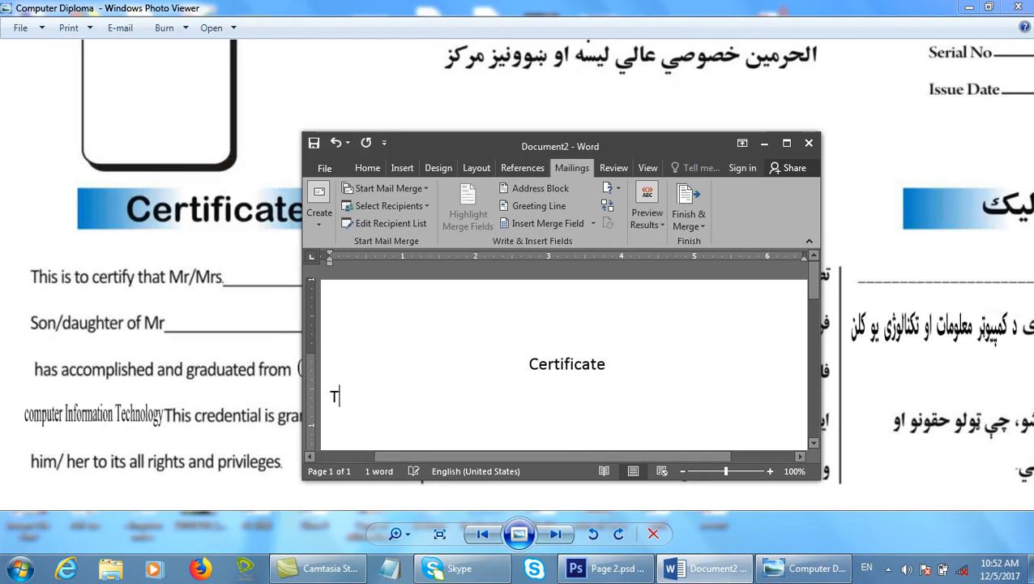
text(his is to c)
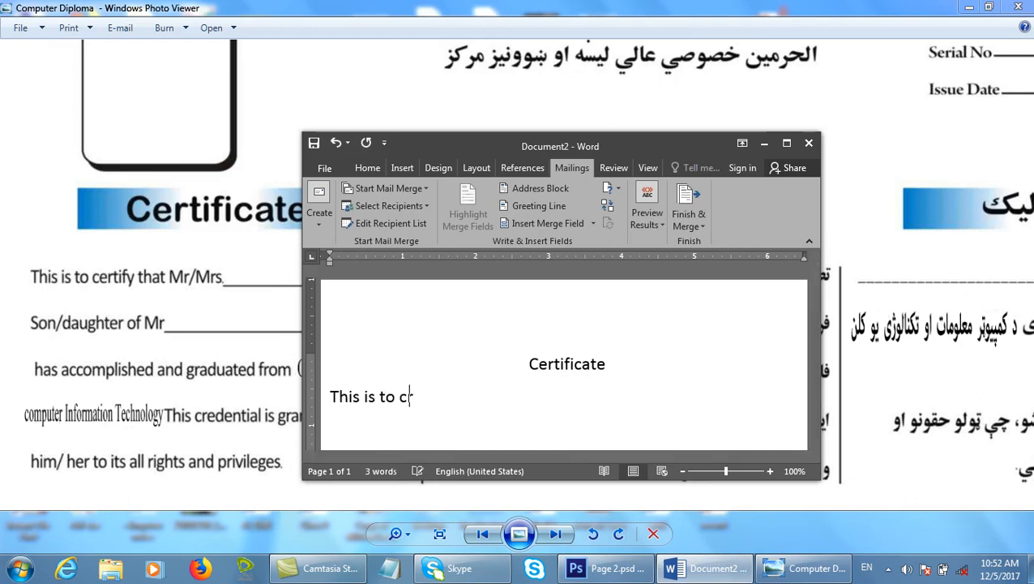
text(ertify that mr)
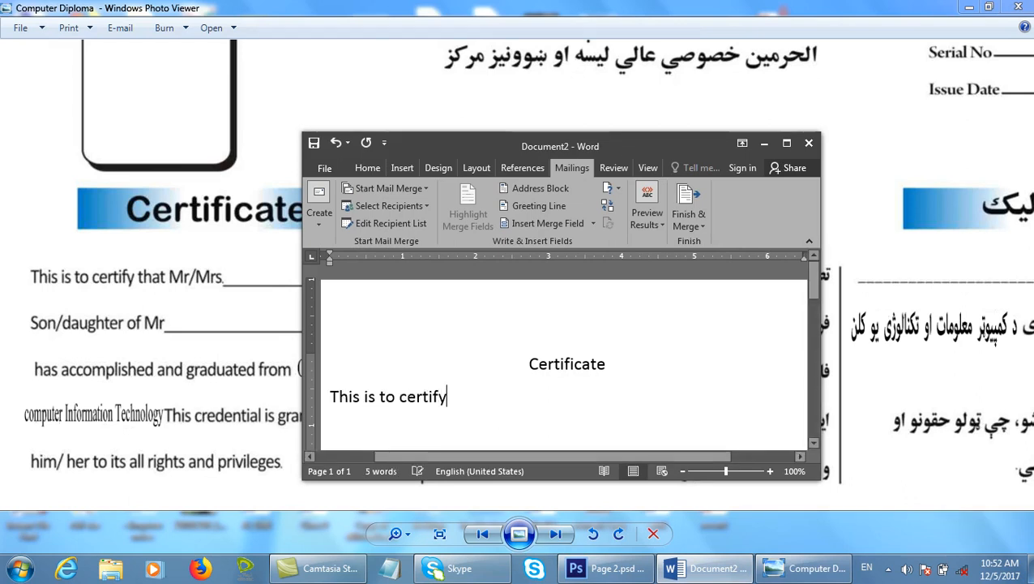
key(BackSpace)
key(BackSpace)
text(Mr/Mrs)
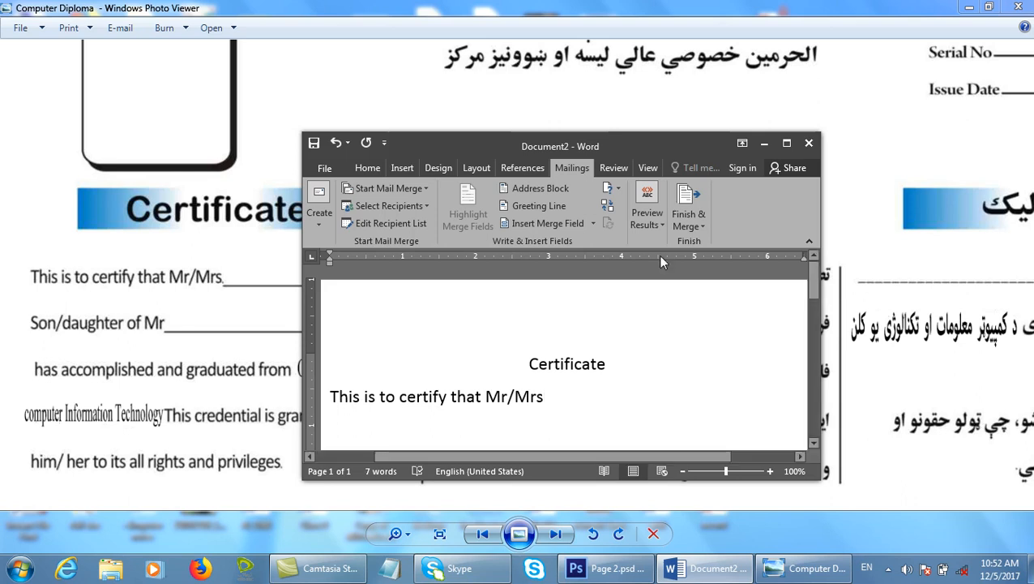
click(786, 142)
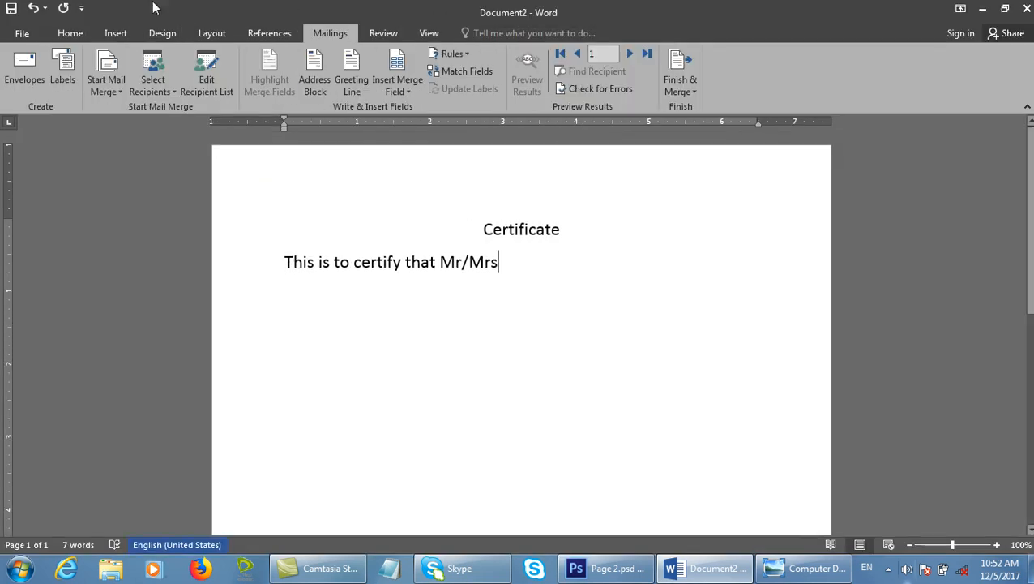
Insert the Std_Name merge field and start typing 'son/daughter' after it.
click(396, 91)
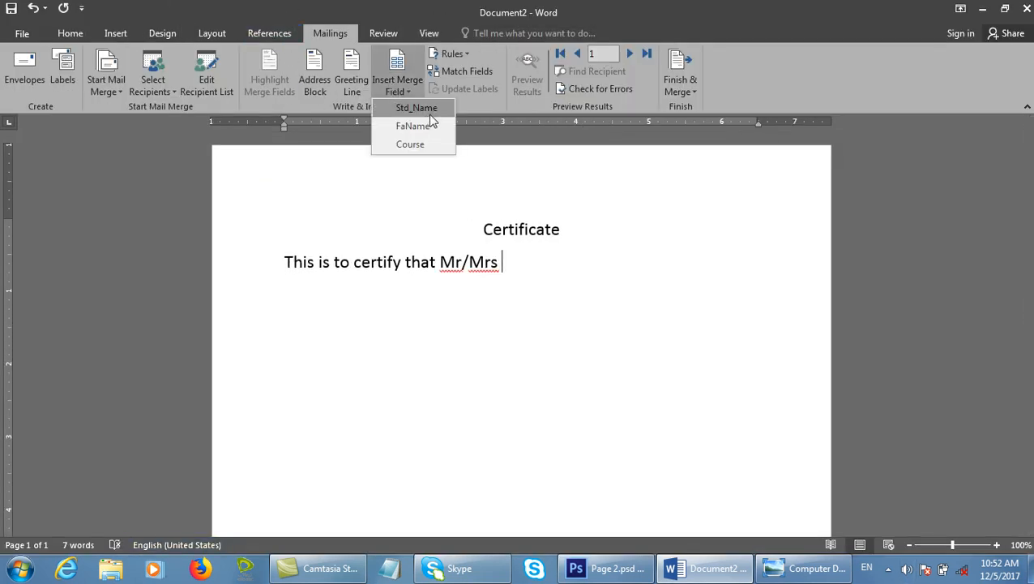
click(430, 114)
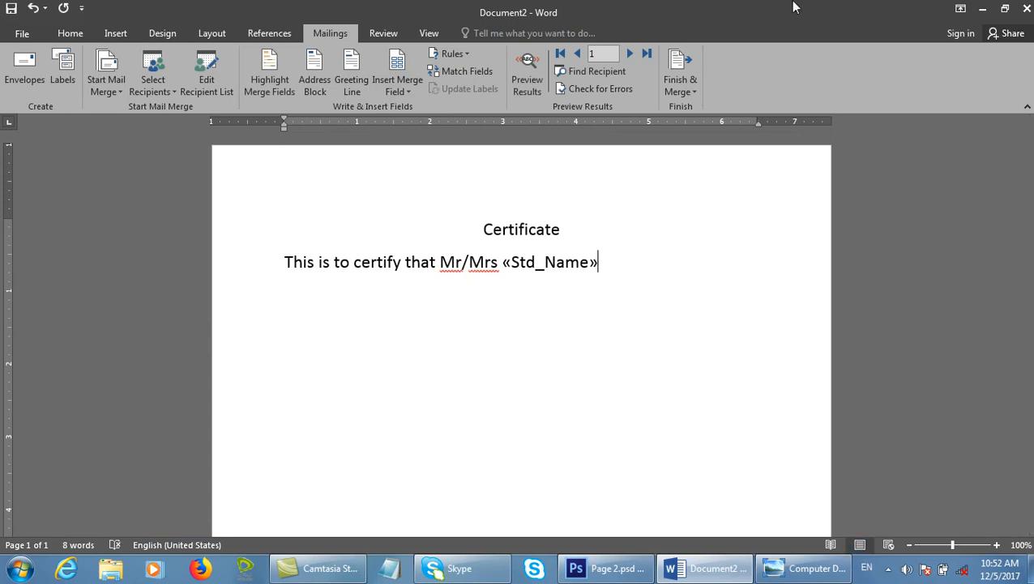
double_click(794, 6)
drag(569, 71, 819, 191)
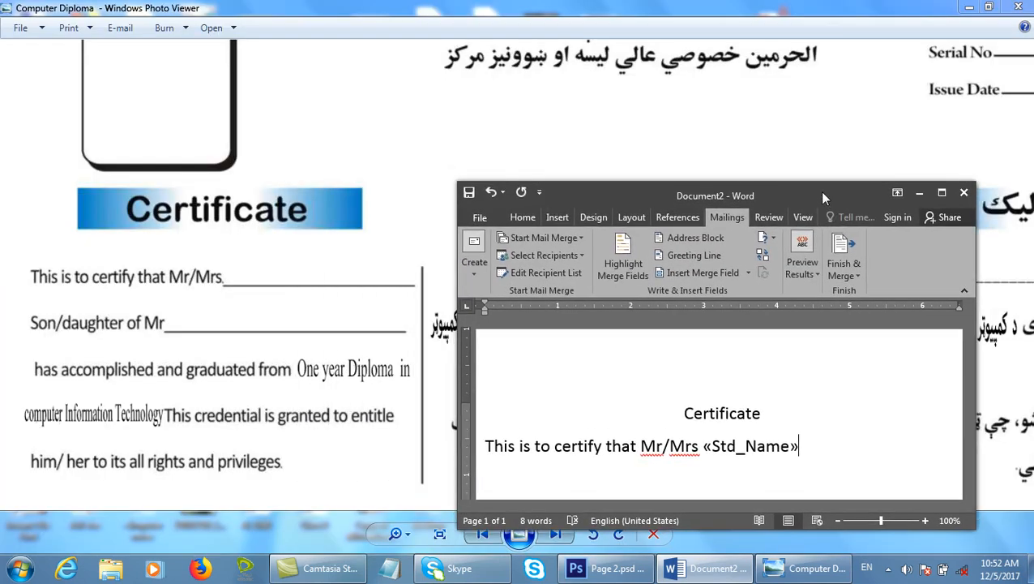
text(son/dauge)
Fix the misspelling and finish the phrase 'son/daughter of Mr'.
double_click(833, 198)
text(r)
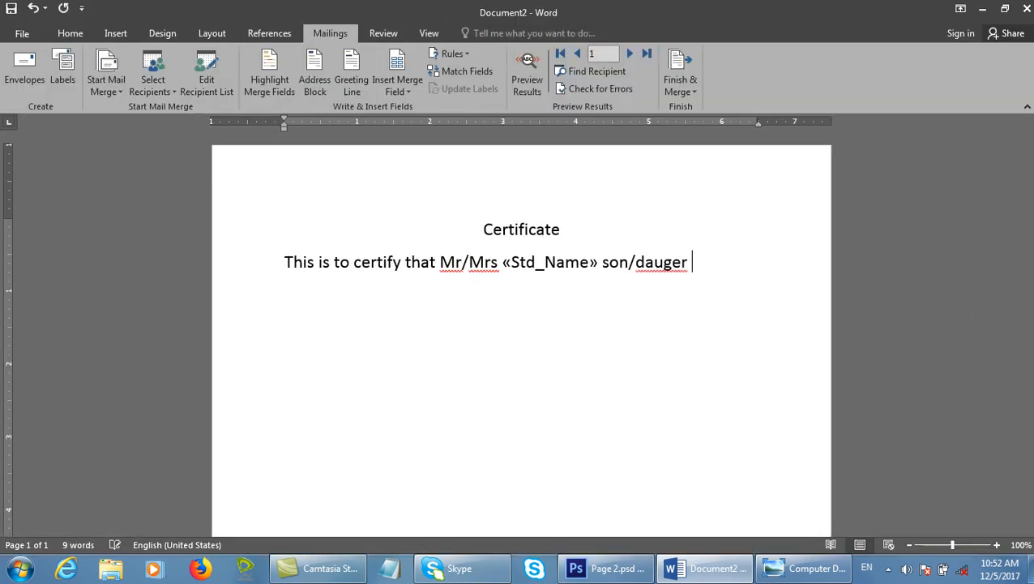
right_click(683, 261)
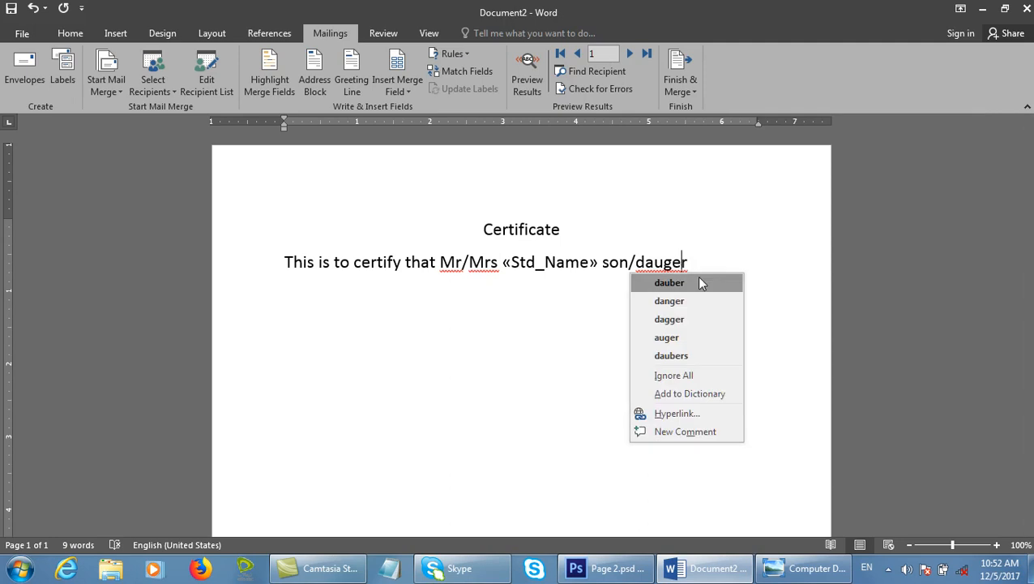
click(701, 283)
double_click(756, 11)
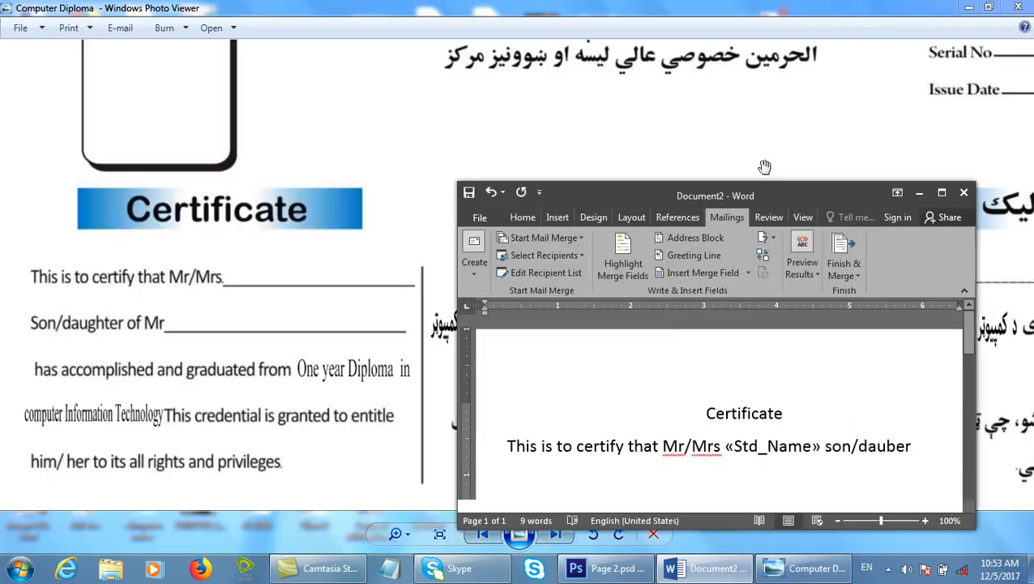
key(BackSpace)
key(BackSpace)
key(BackSpace)
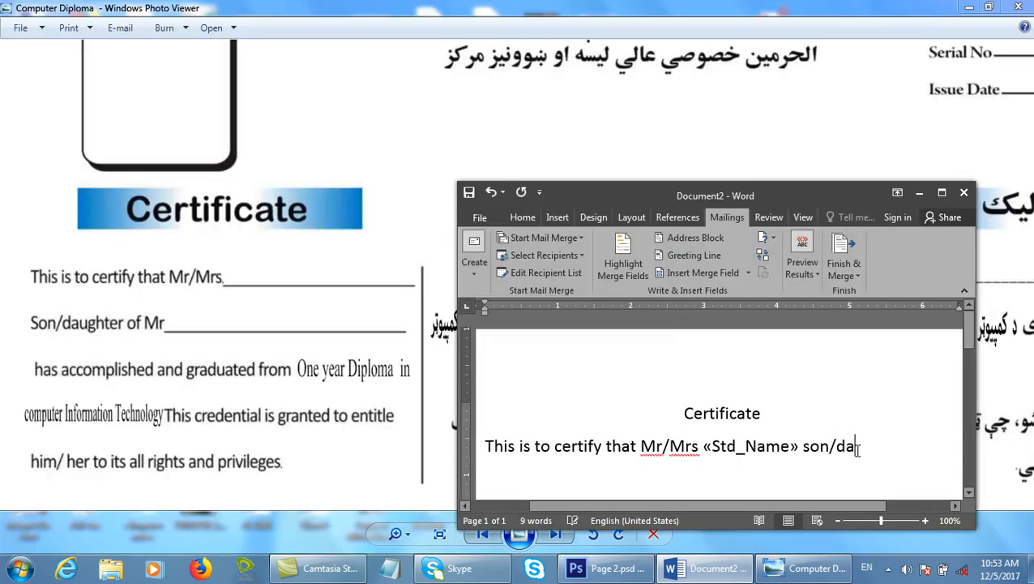
text(u)
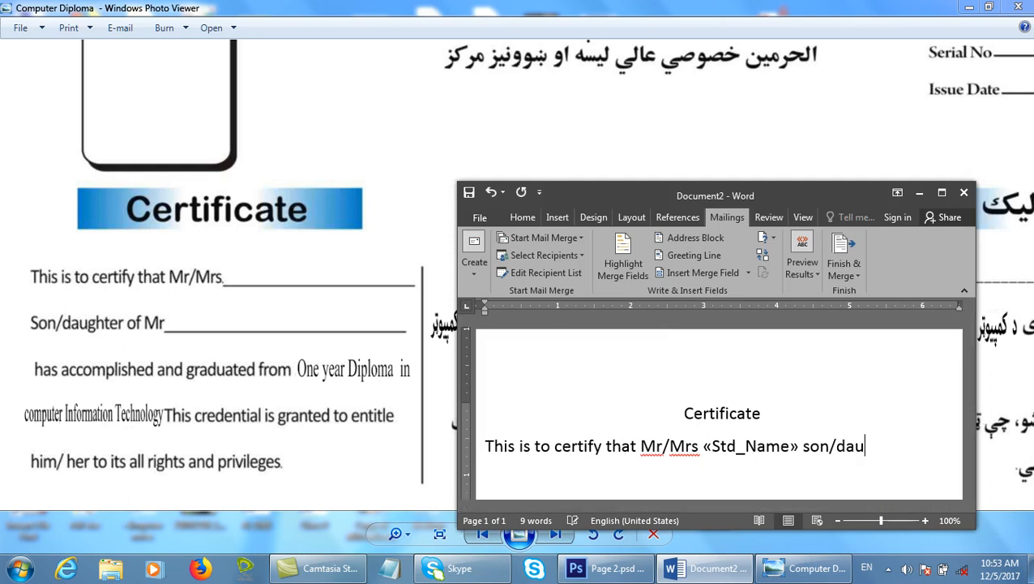
text(ghter of Mr)
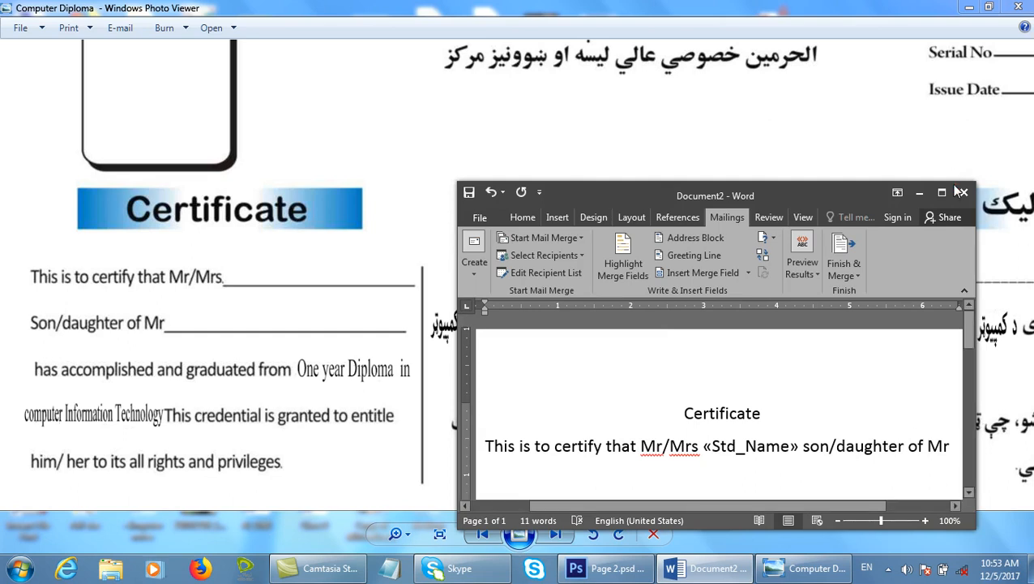
Insert the FaName field after Mr, then type 'complete the certificate or Diploma'.
click(942, 193)
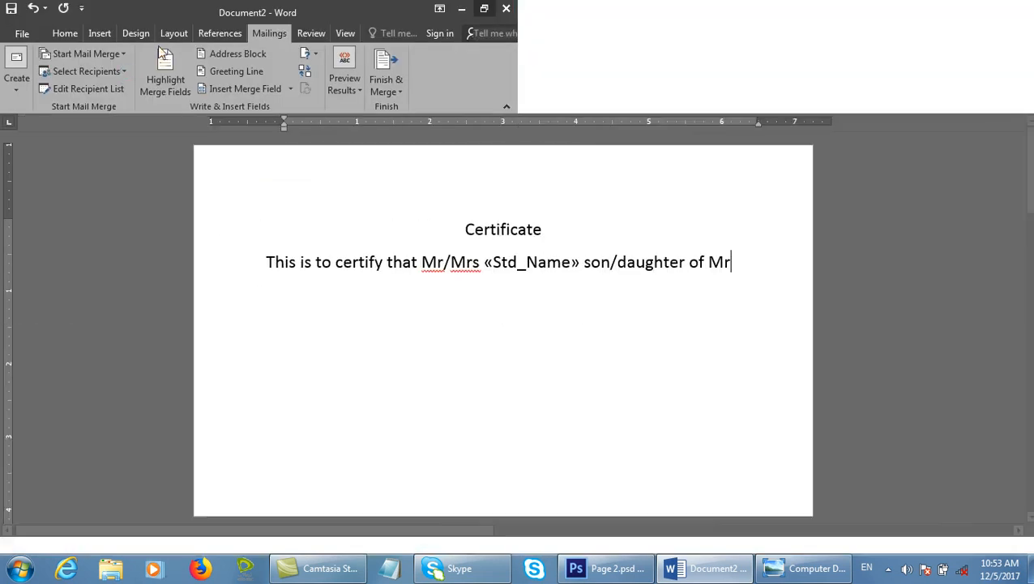
click(396, 89)
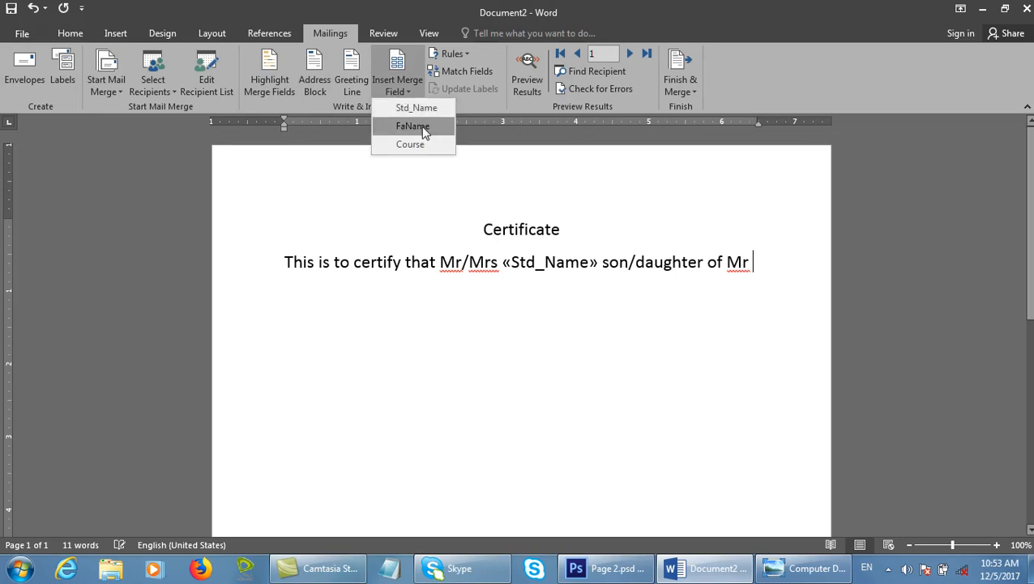
click(405, 130)
text(complete the ceri)
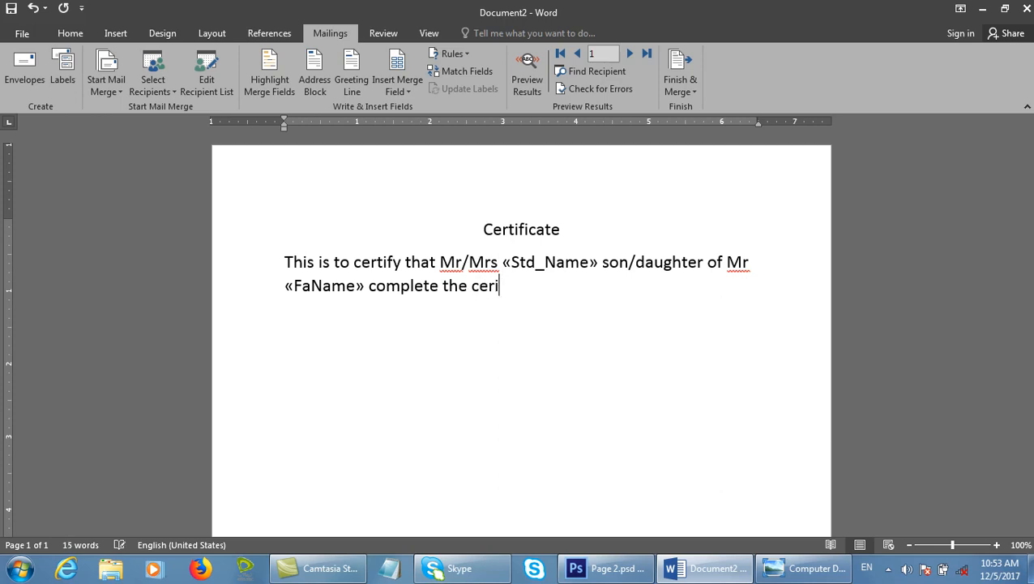
key(BackSpace)
text(tificate or Di)
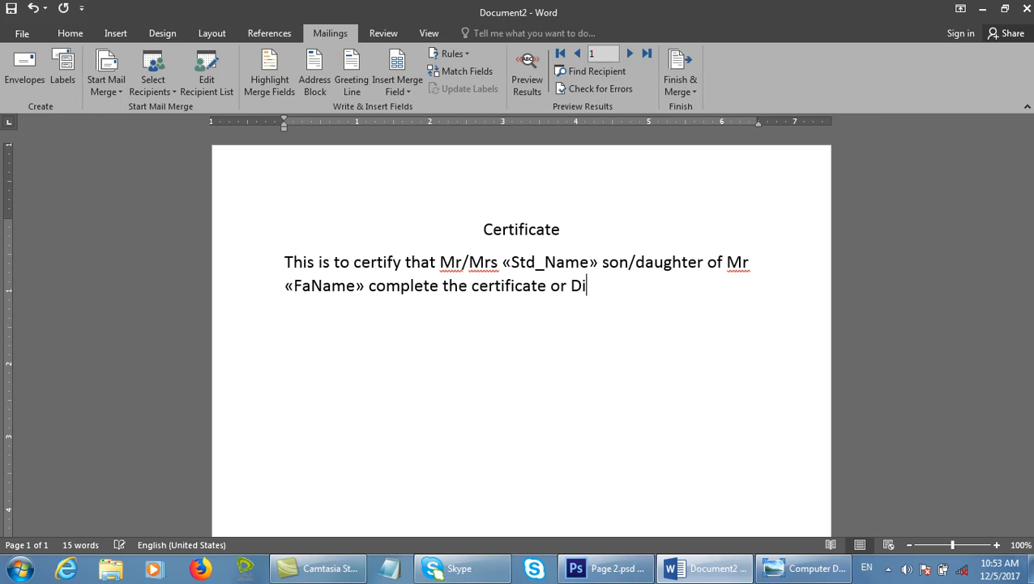
text(ploma)
Insert the Course merge field right after 'Diploma'.
text(in )
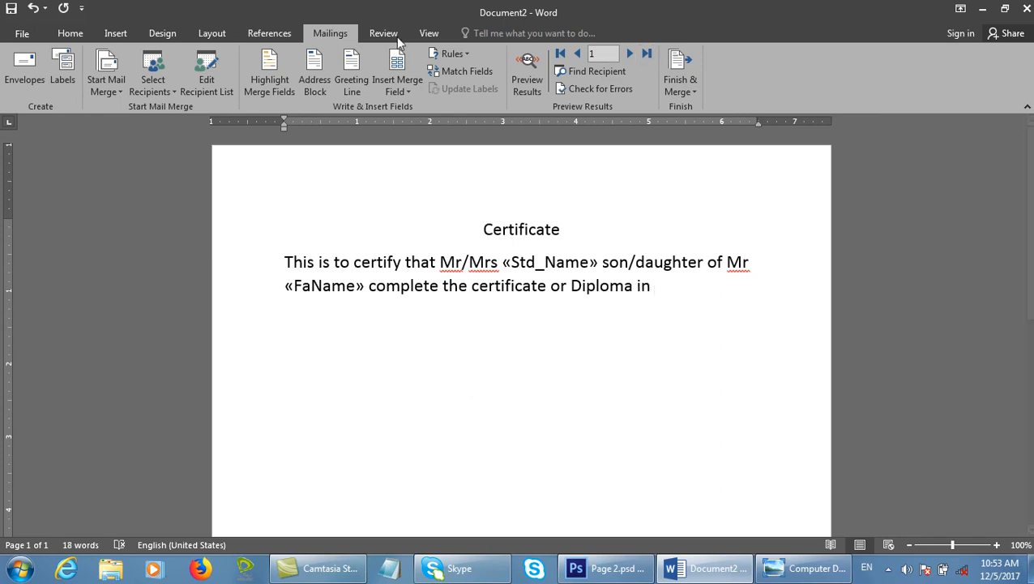
text(Englishs)
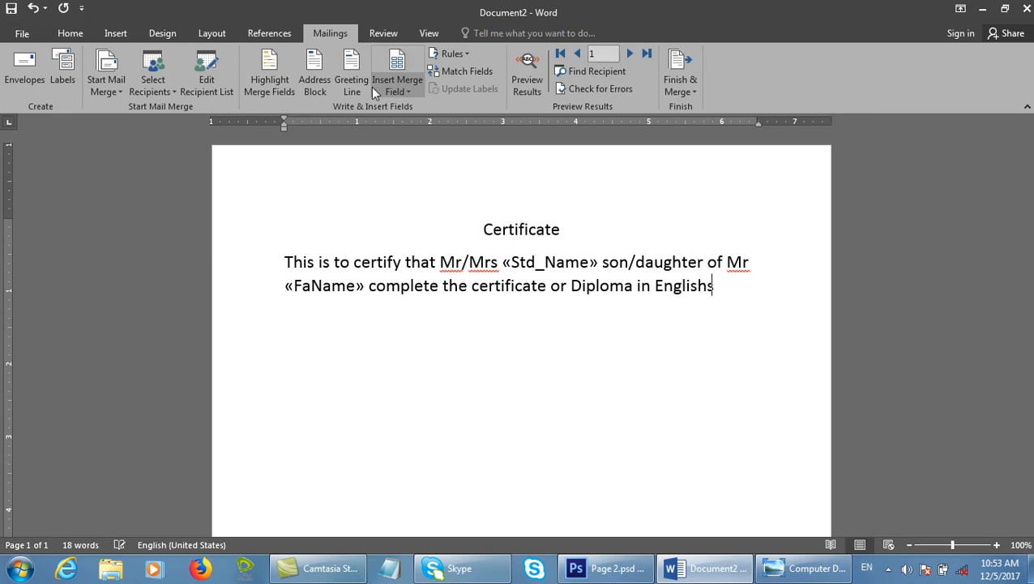
key(BackSpace)
key(BackSpace)
key(BackSpace)
key(BackSpace)
key(BackSpace)
key(BackSpace)
key(BackSpace)
key(BackSpace)
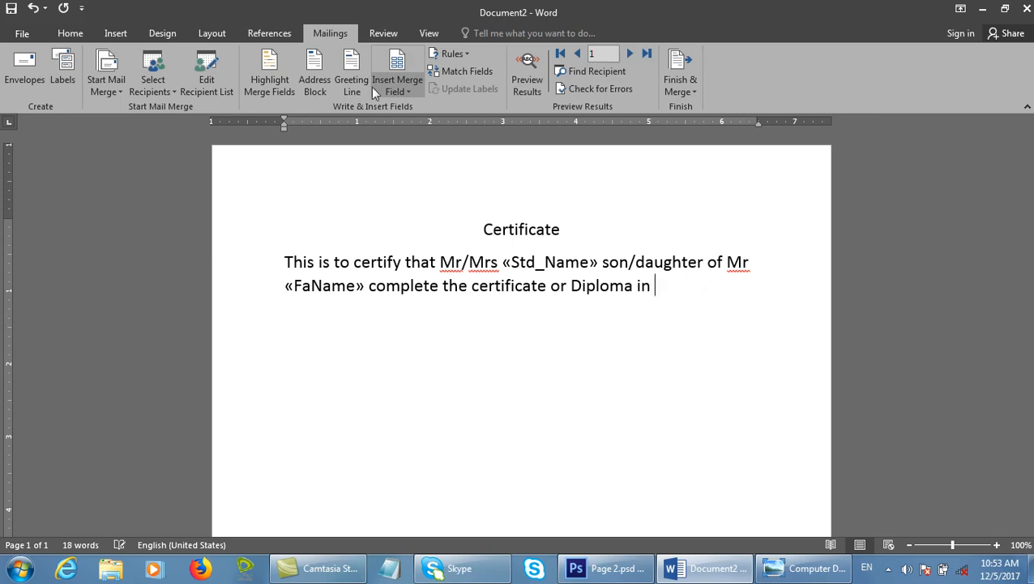
key(BackSpace)
key(BackSpace)
key(BackSpace)
click(407, 82)
click(452, 144)
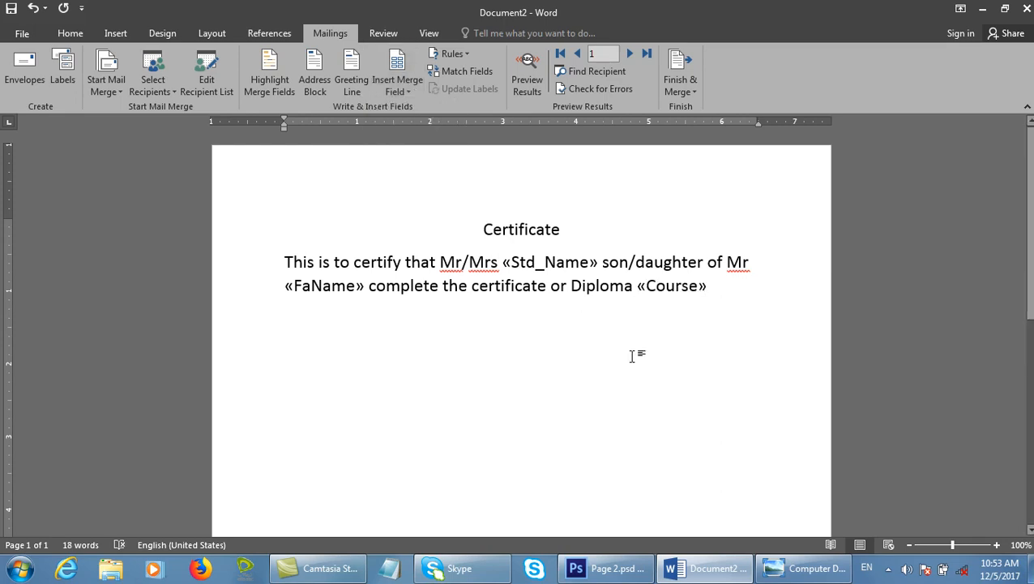
Preview the merged certificate and advance to the third recipient record.
click(533, 75)
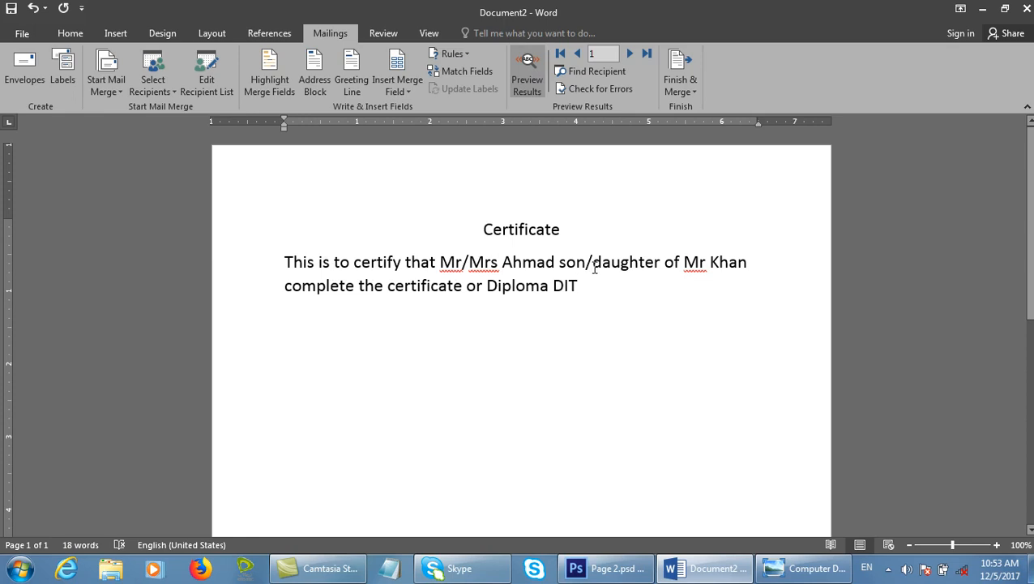
click(630, 55)
click(630, 55)
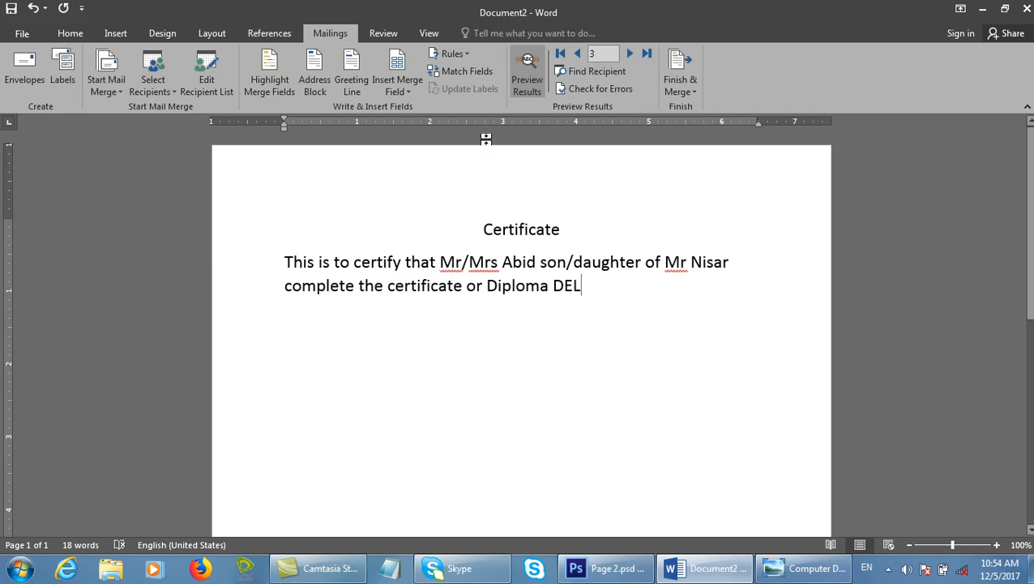
Toggle merge-field highlighting on and off, then bring up the Insert Address Block dialog.
click(281, 72)
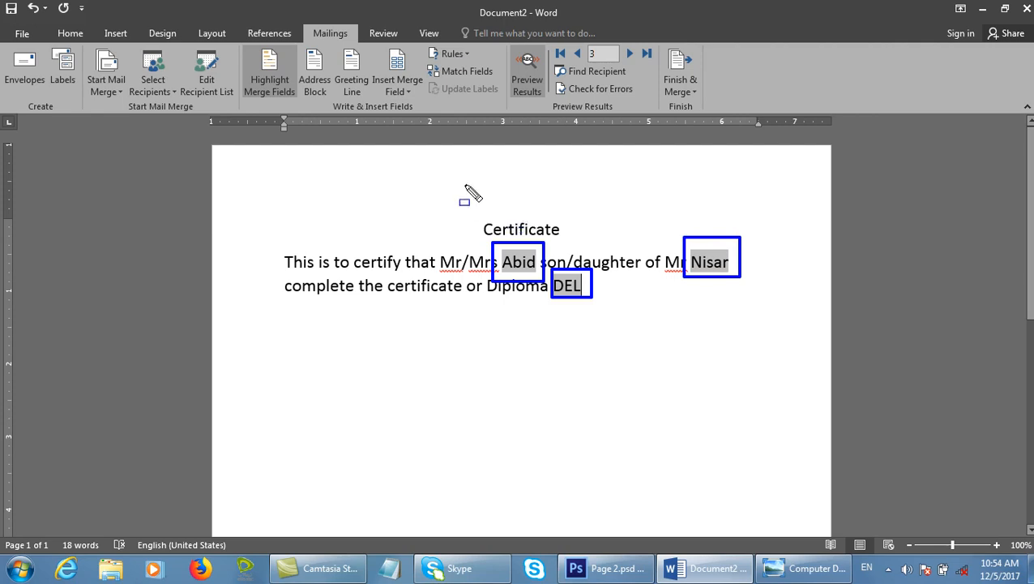
click(267, 77)
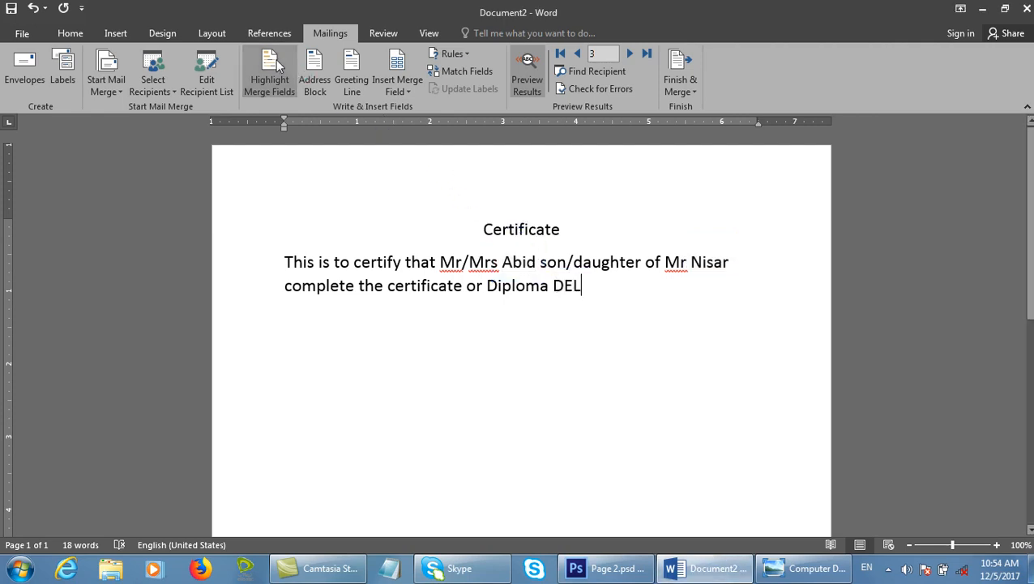
click(266, 74)
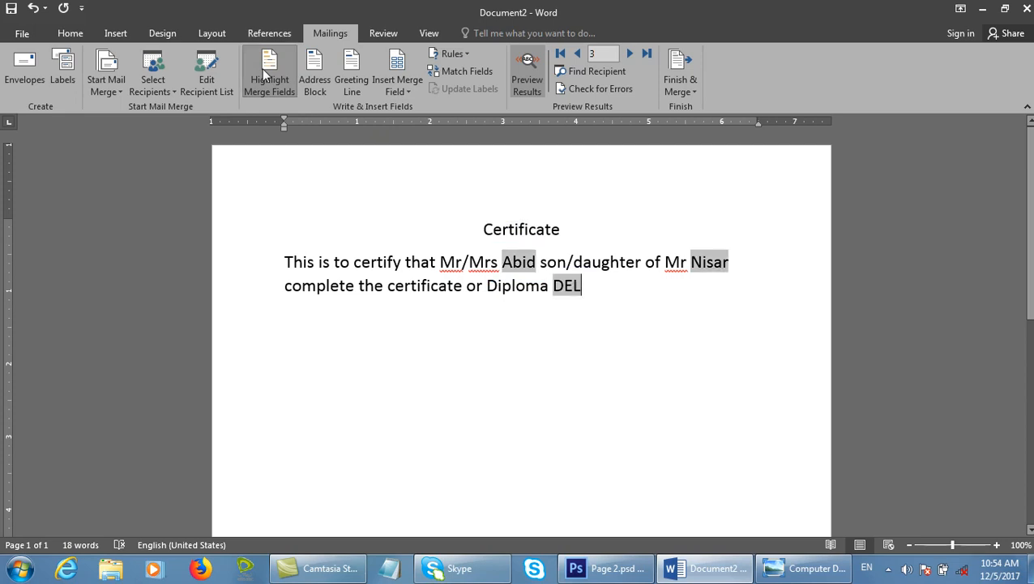
click(266, 74)
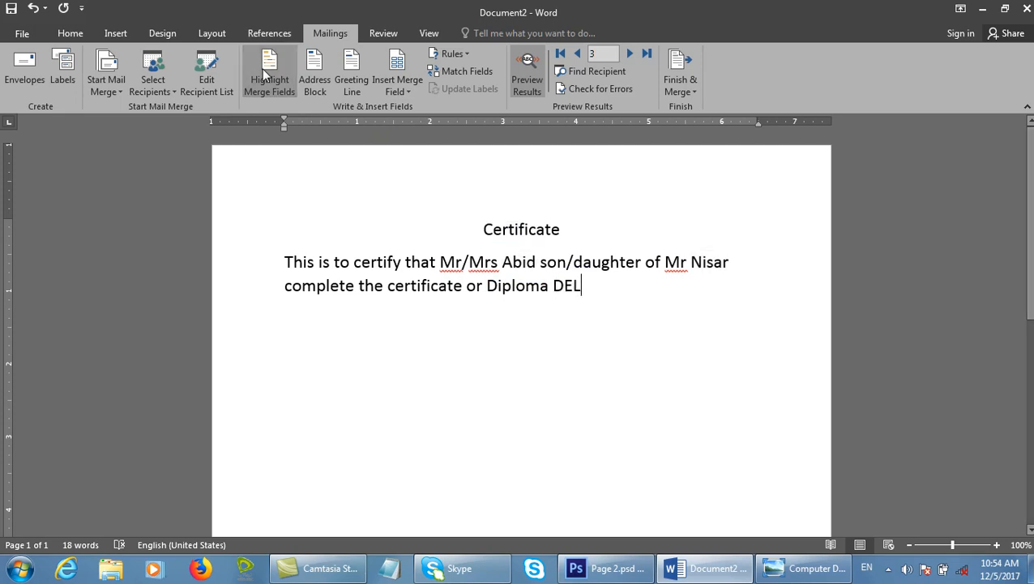
click(318, 84)
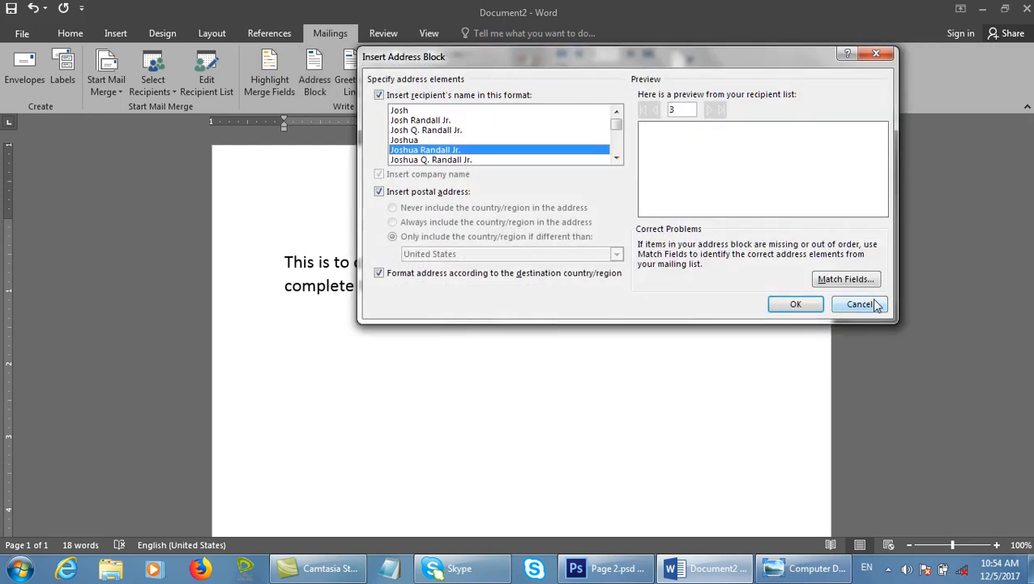
Cancel Address Block, close the certificate without saving, and create a new blank document.
click(861, 304)
key(alt+F4)
click(520, 300)
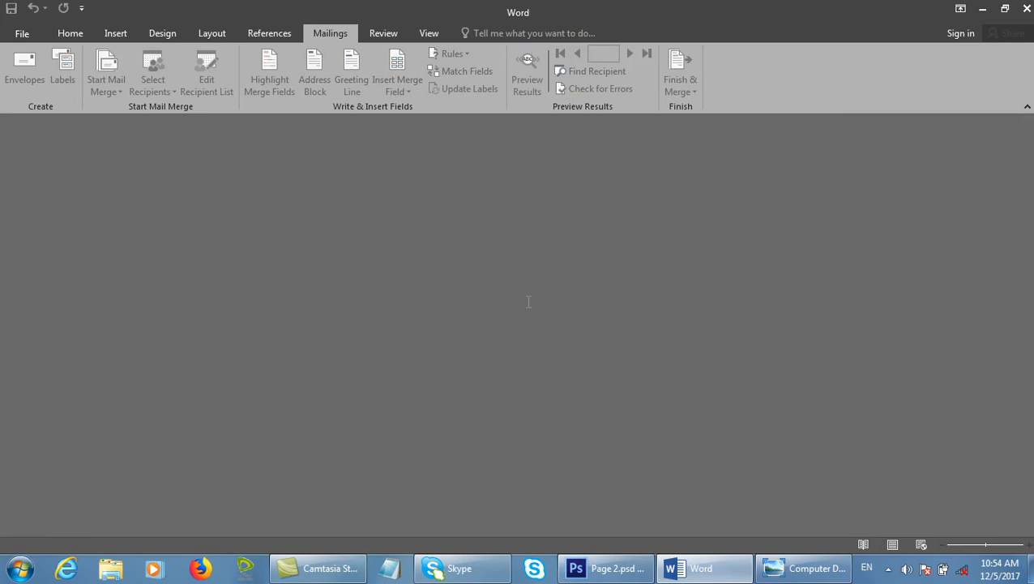
key(ctrl+n)
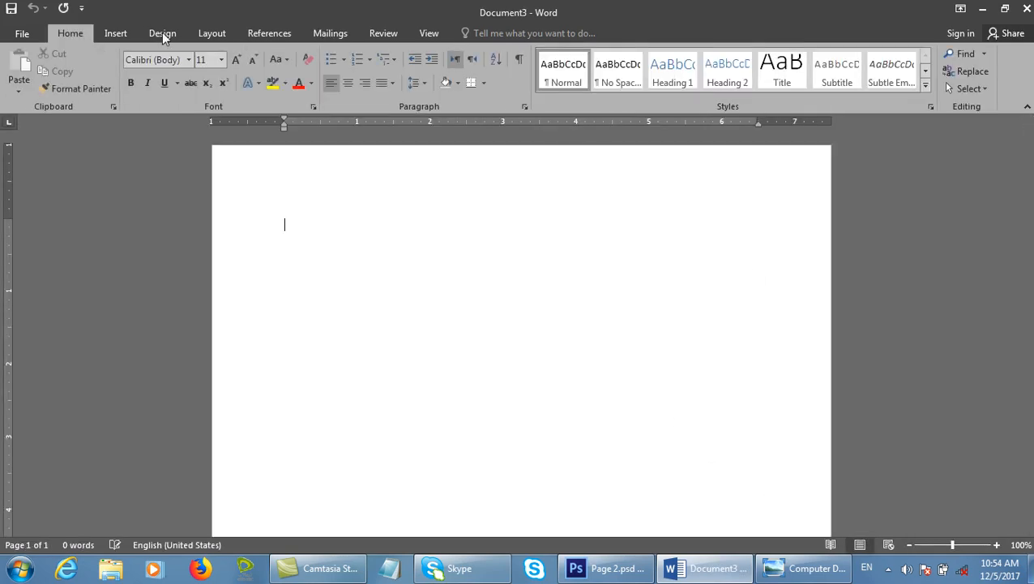
Start choosing an existing recipient list from the Desktop, then cancel the data-source selection.
click(330, 33)
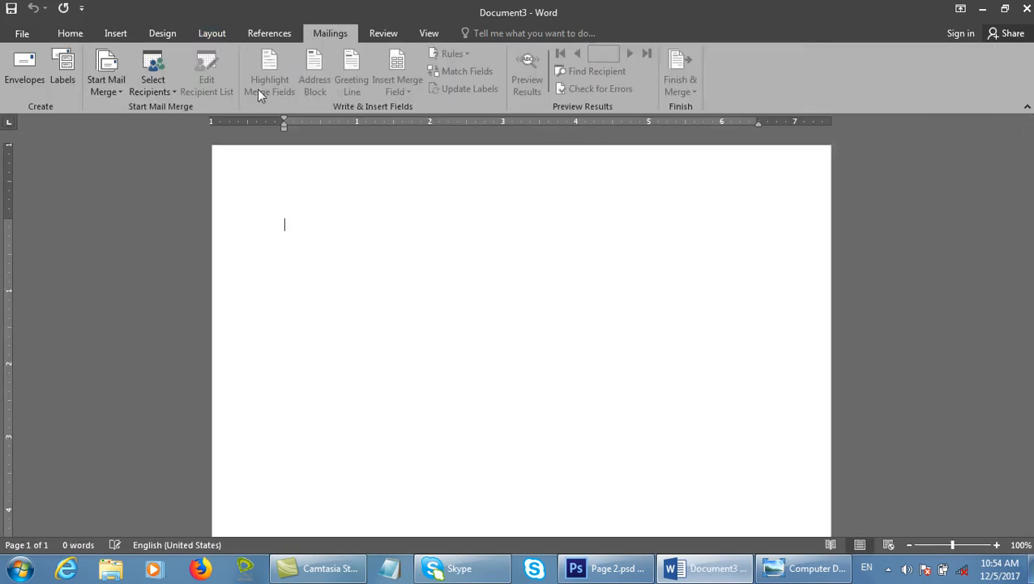
click(158, 88)
click(189, 128)
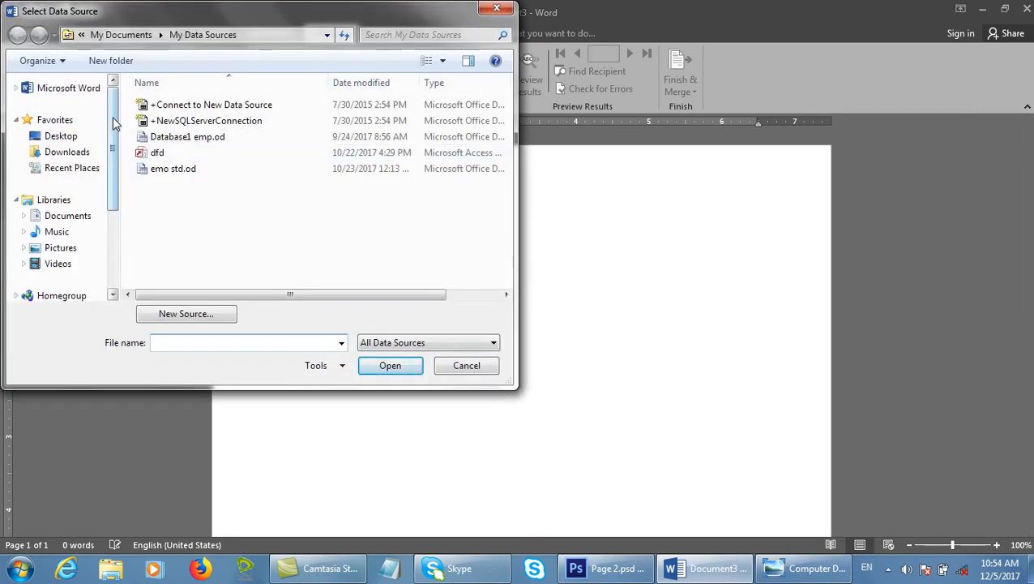
click(81, 136)
click(275, 220)
drag(505, 103, 505, 275)
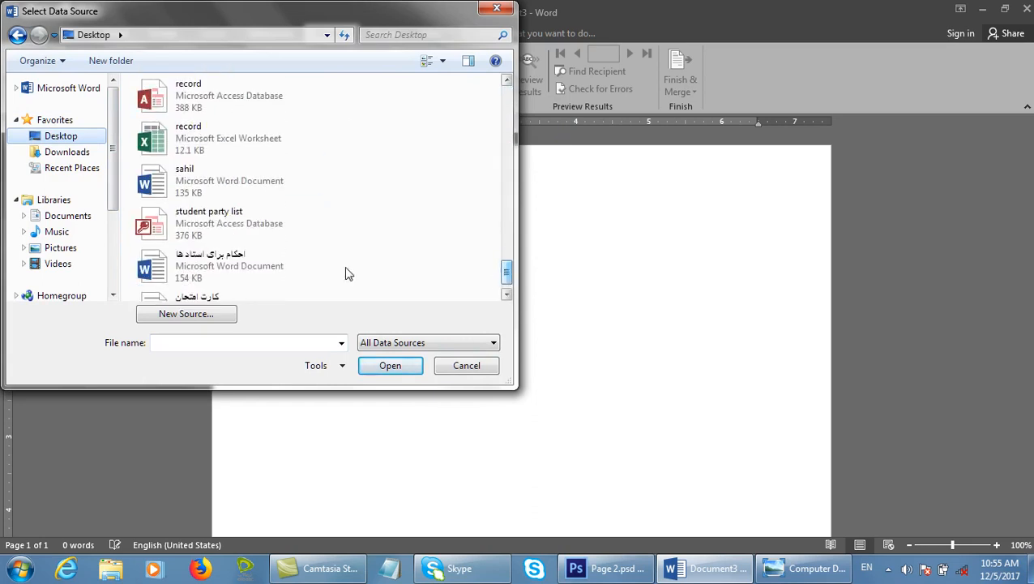
click(461, 365)
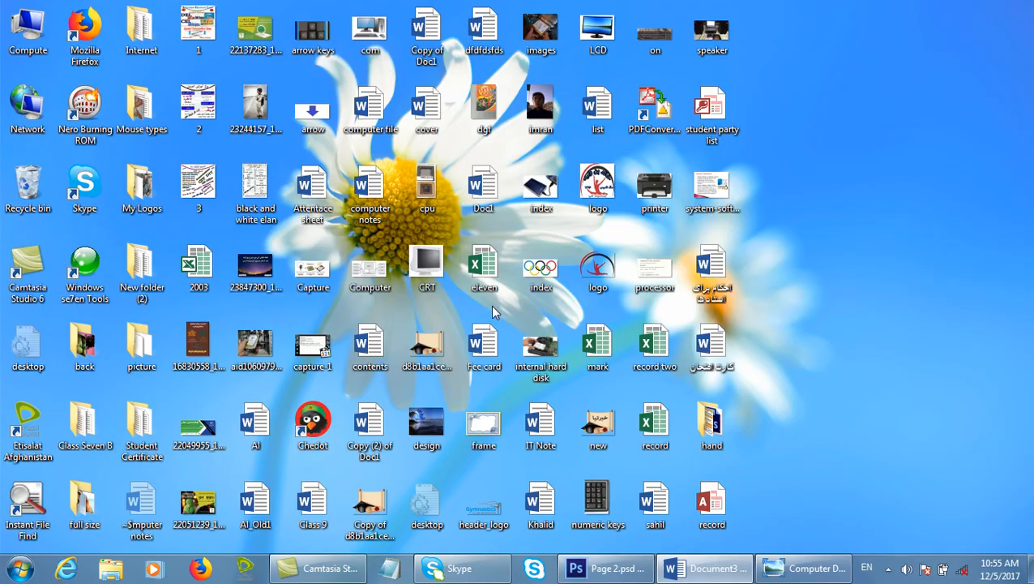
Open the student party list database's Office_Address_List table in Design View.
key(F3)
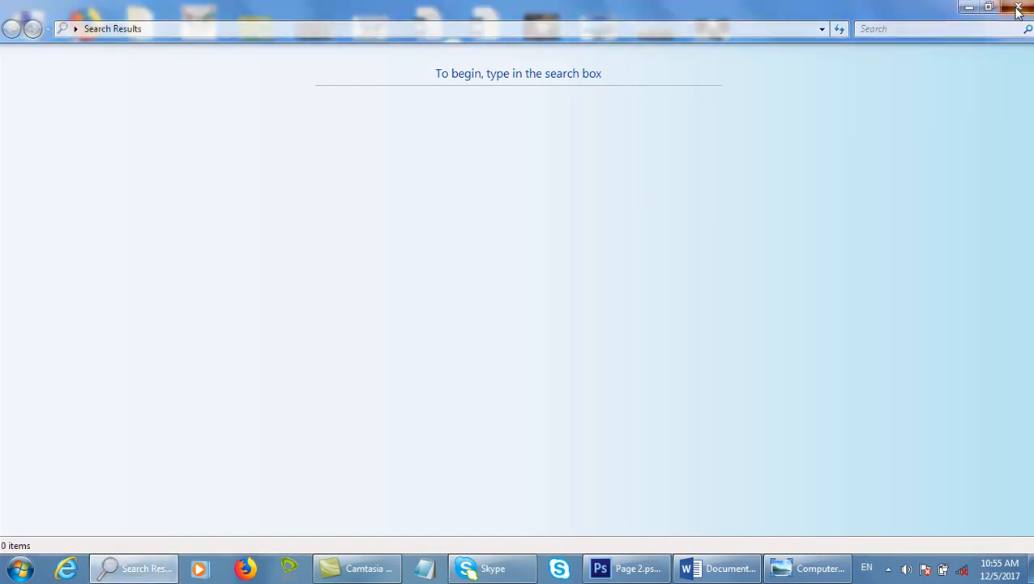
click(1018, 8)
double_click(712, 118)
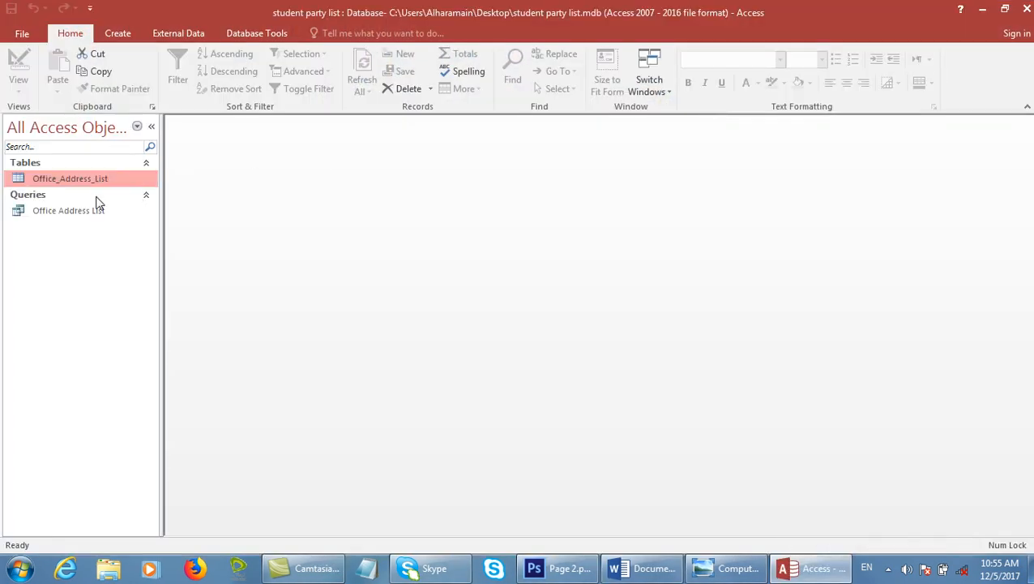
double_click(86, 179)
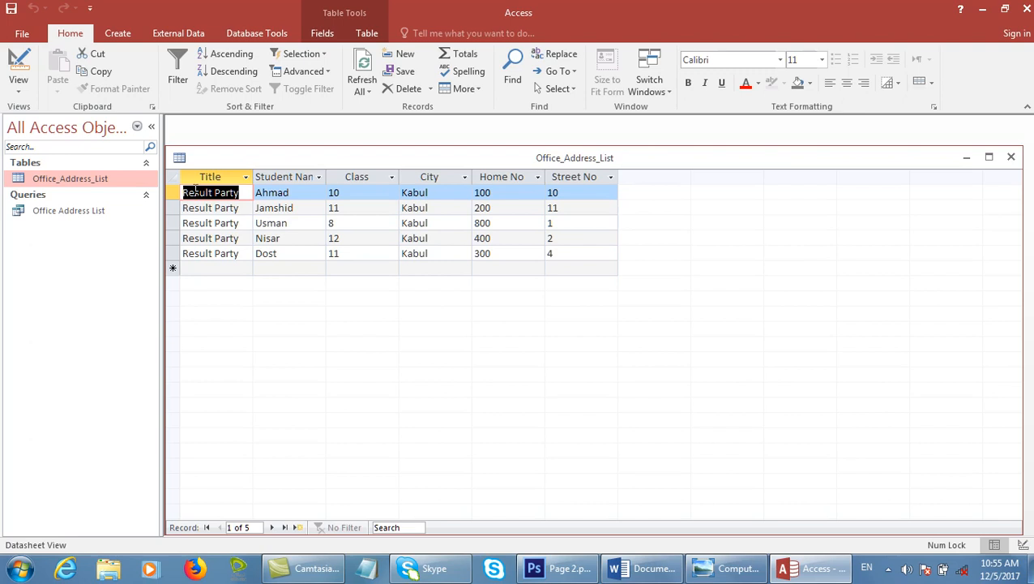
right_click(45, 182)
click(91, 212)
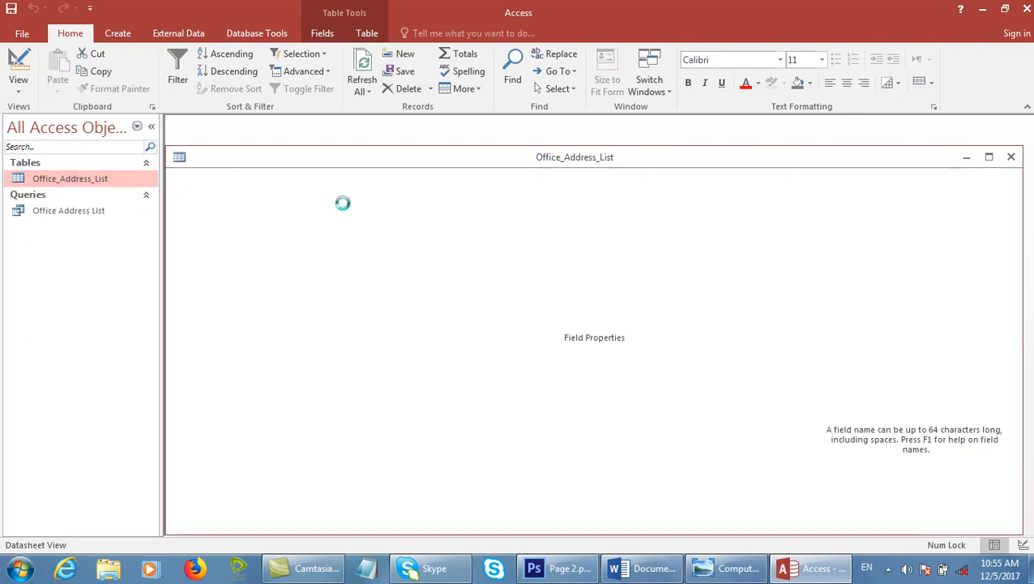
Add a new field named 'Compnay' below Street No.
click(193, 273)
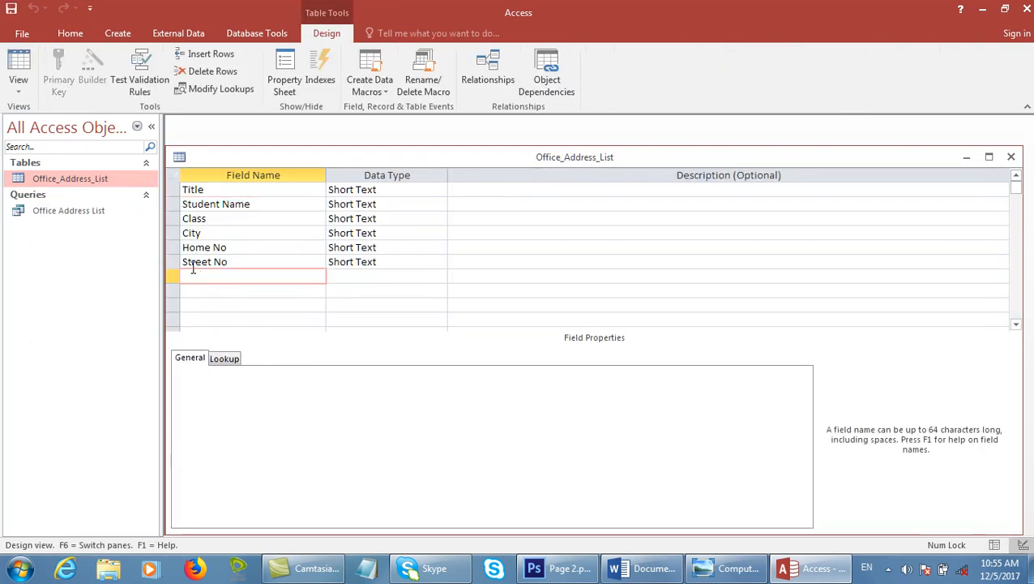
text(Compnay)
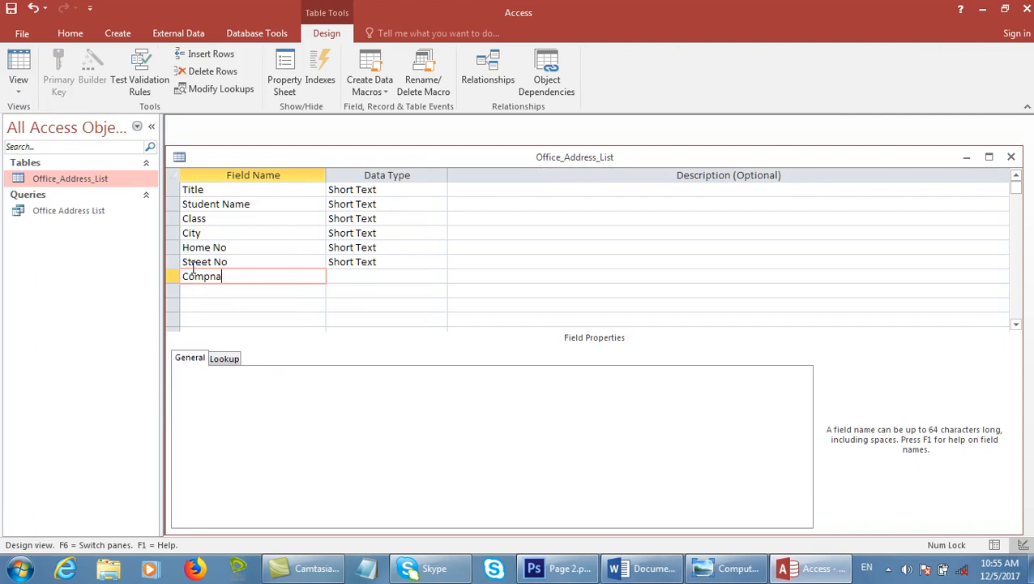
key(Tab)
text(Micr)
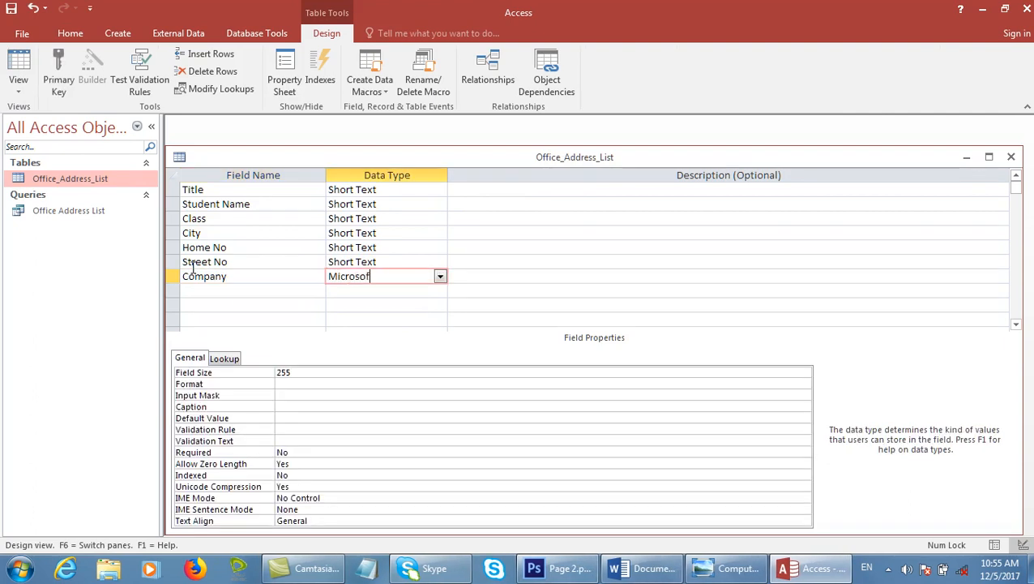
key(BackSpace)
key(BackSpace)
key(BackSpace)
key(BackSpace)
key(BackSpace)
key(BackSpace)
key(BackSpace)
key(BackSpace)
key(BackSpace)
key(Tab)
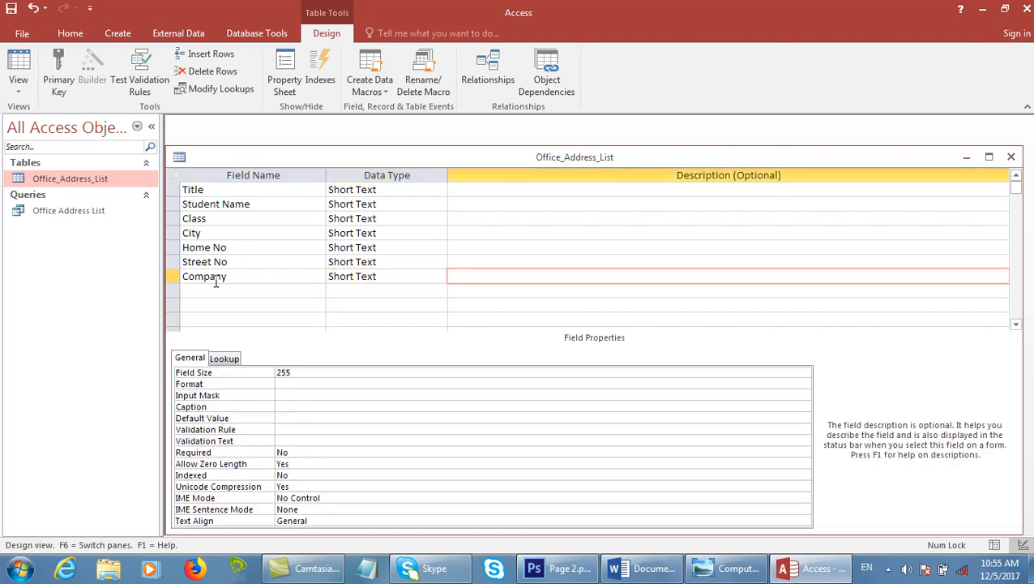
Insert a Country field of Short Text type above City, save, and close the design.
click(261, 252)
click(243, 234)
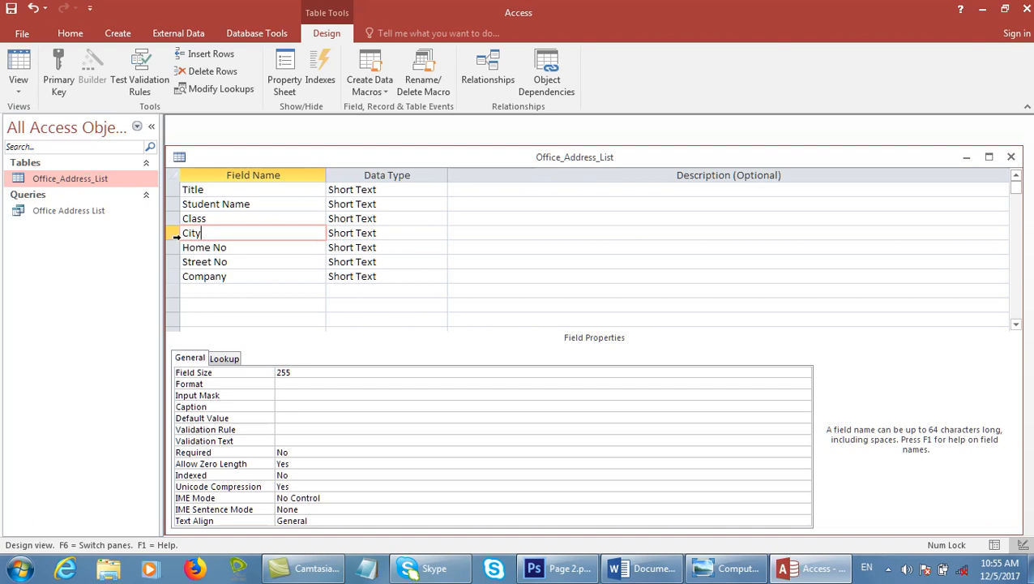
right_click(174, 234)
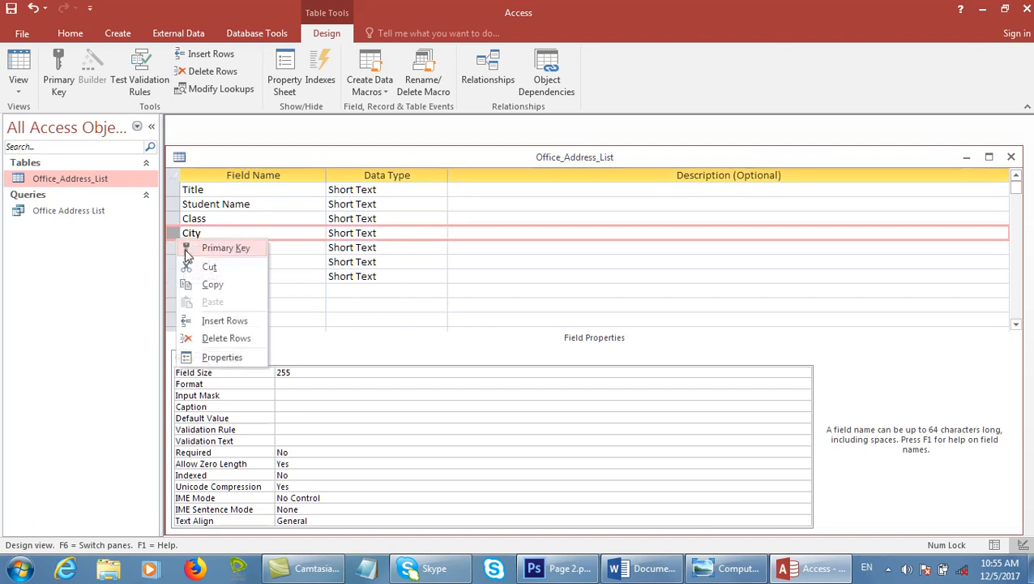
click(222, 321)
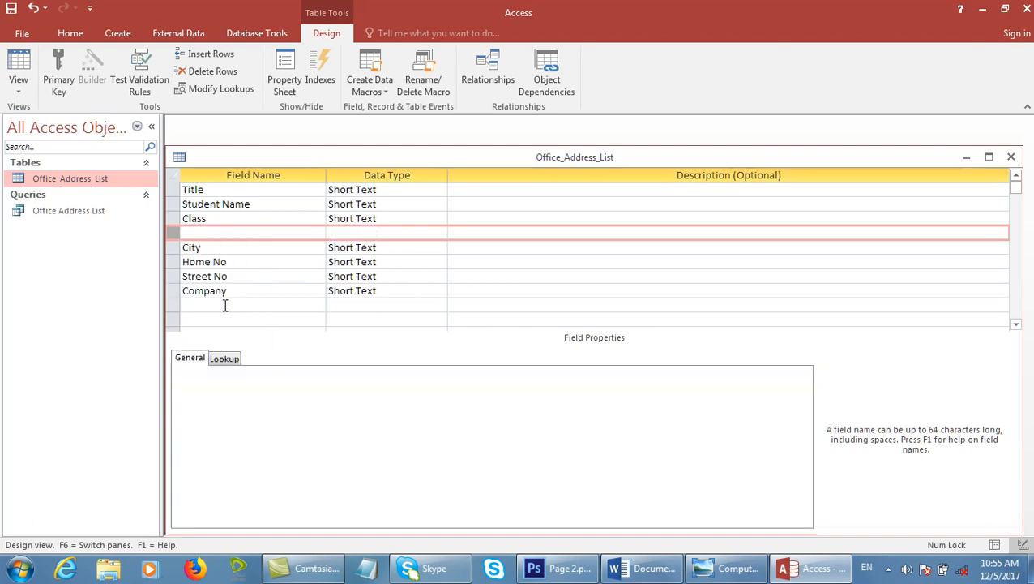
click(233, 233)
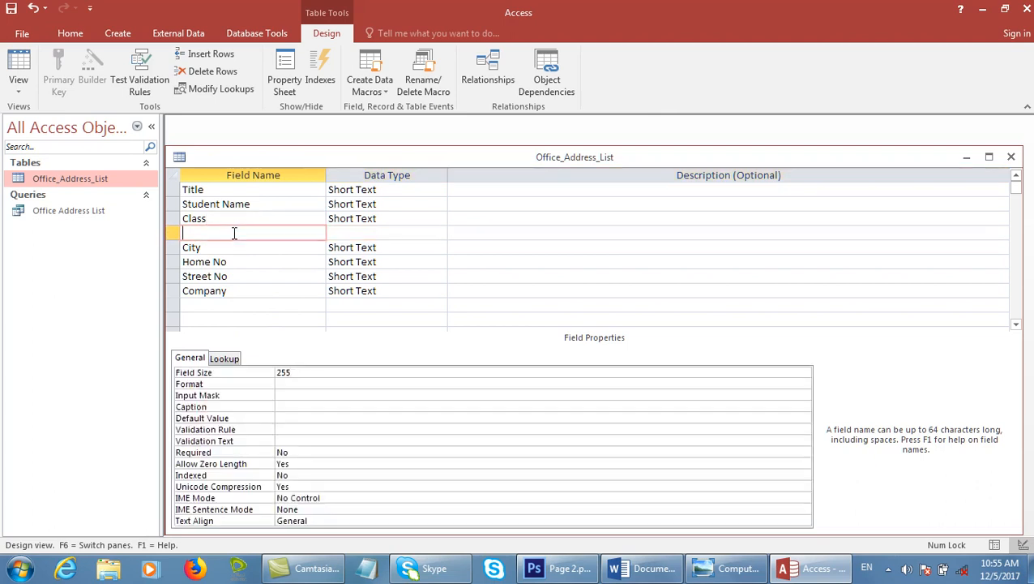
text(Country)
key(Tab)
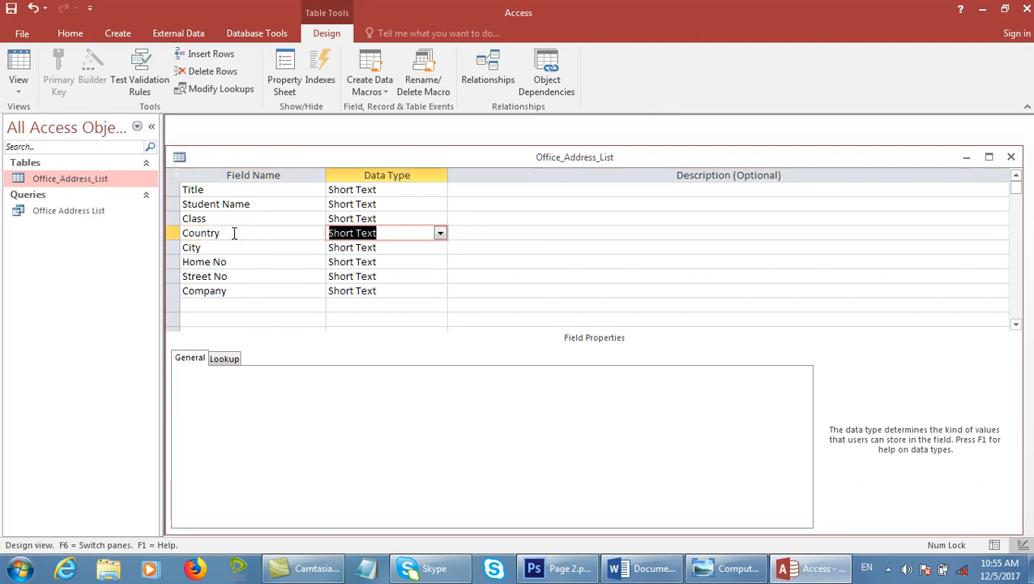
text(s)
key(ctrl+s)
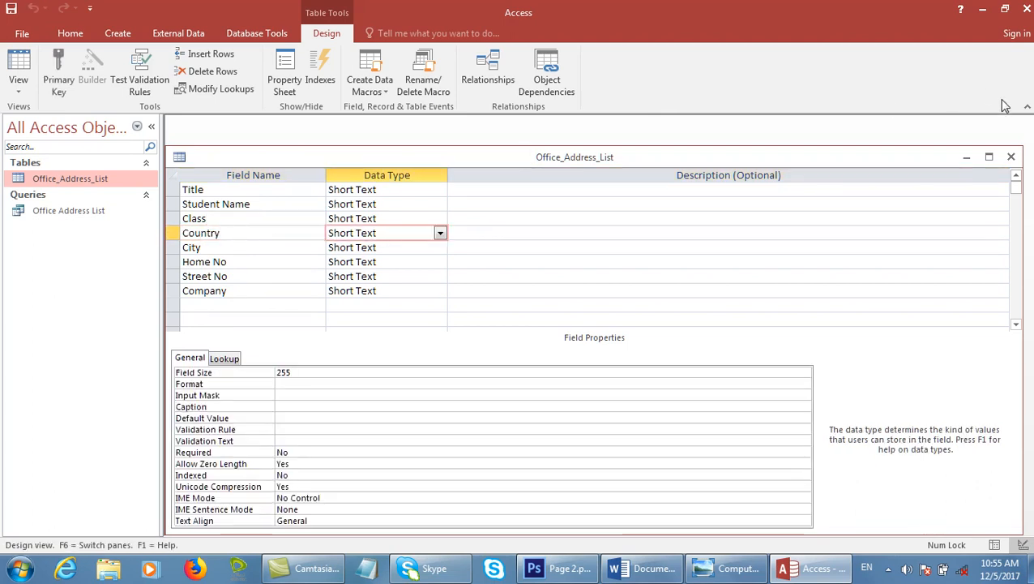
click(1012, 156)
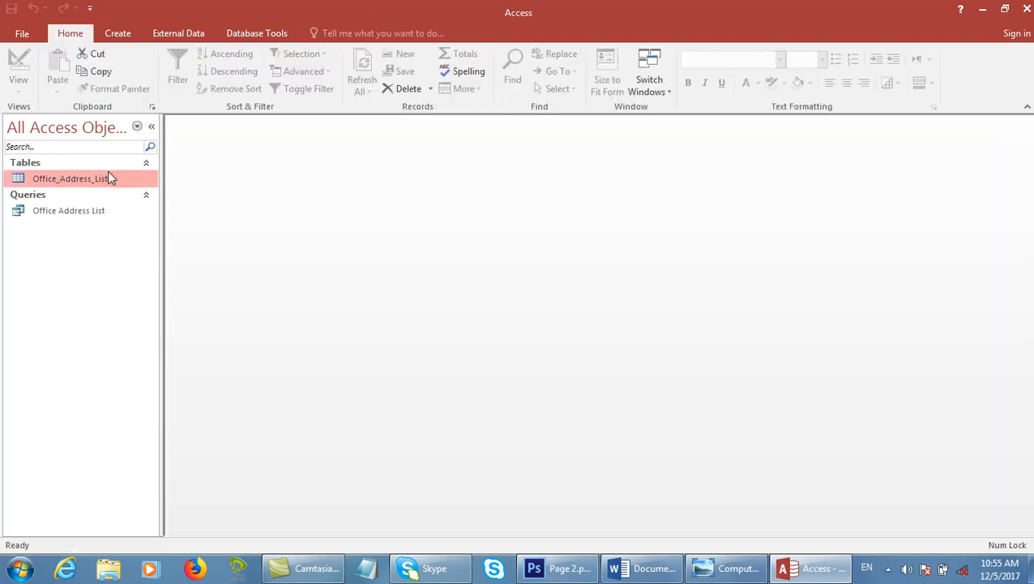
Open the table's records and enter Afghanistan as the first record's Country.
double_click(108, 177)
click(746, 192)
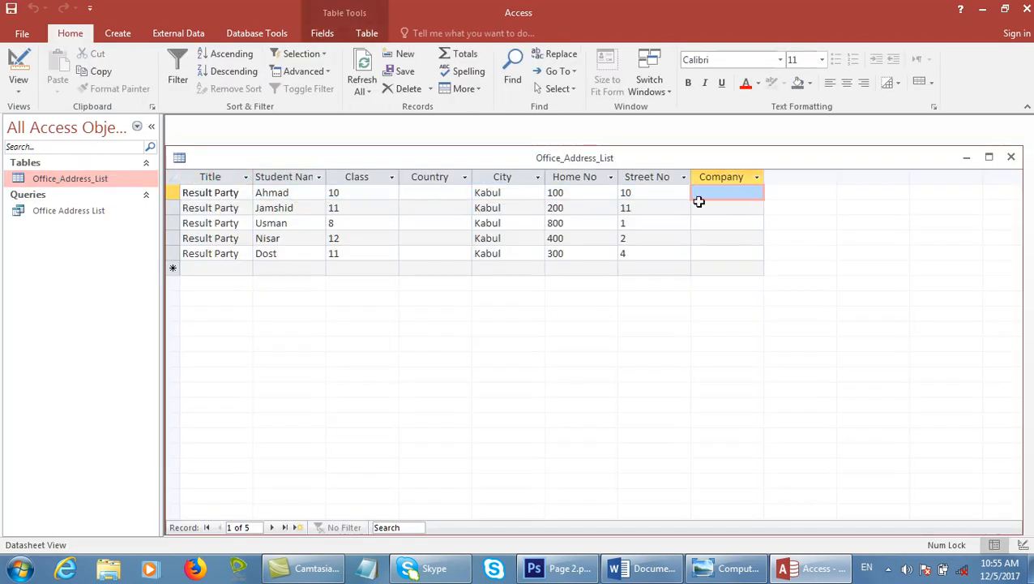
click(403, 192)
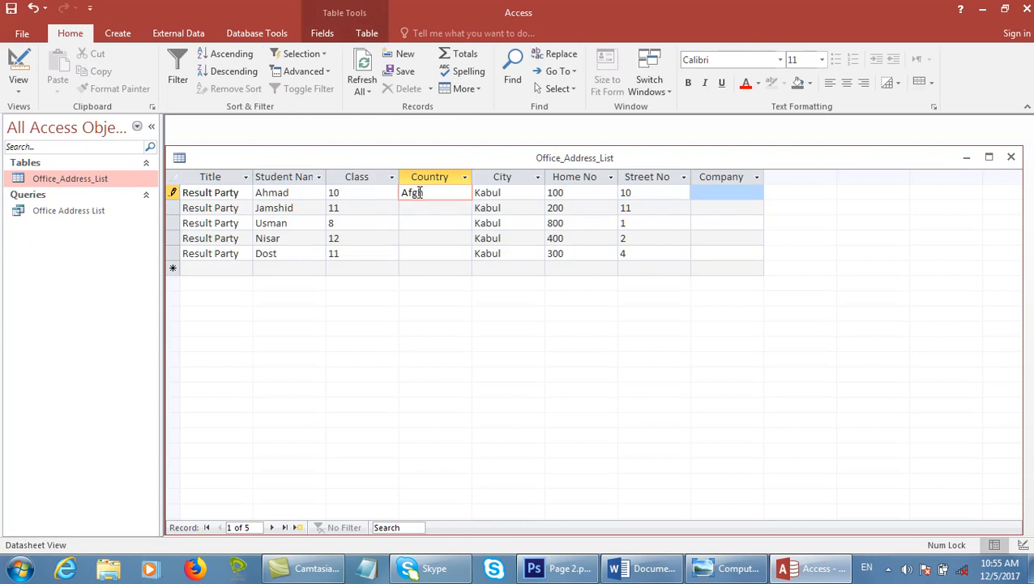
key(Down)
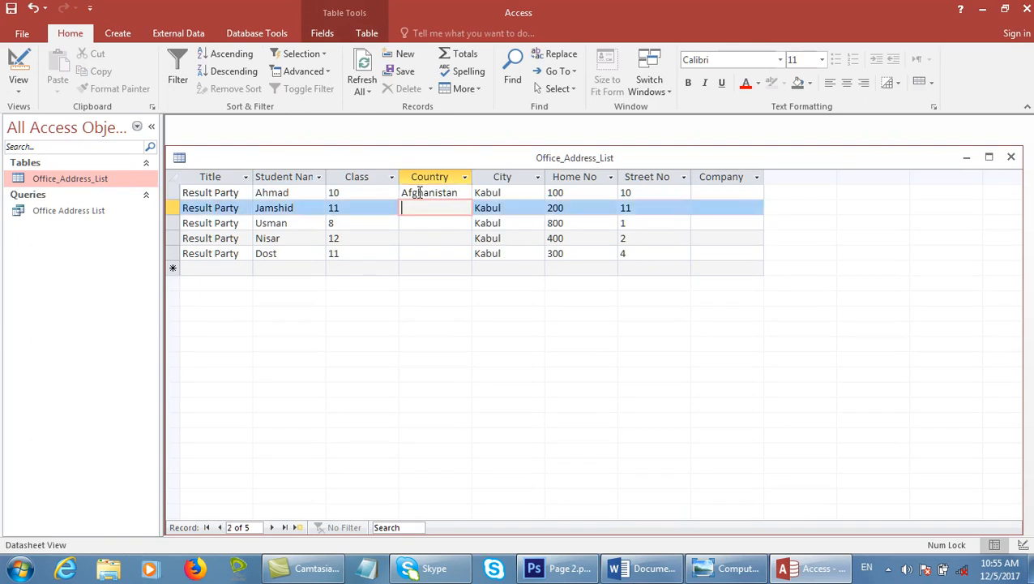
click(419, 192)
click(446, 210)
Copy Afghanistan into the Country of records two through five.
drag(460, 193, 381, 195)
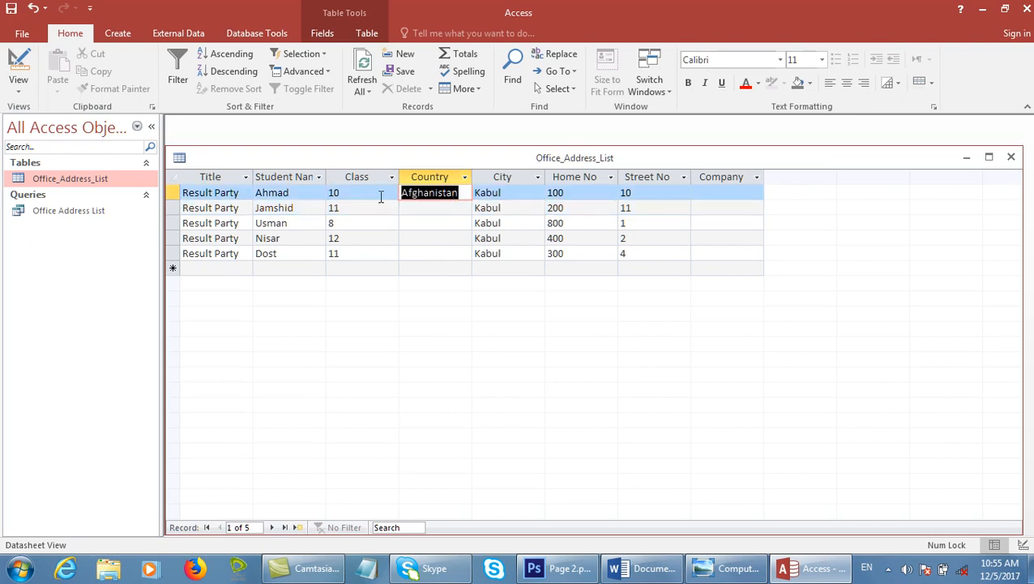
key(ctrl+c)
click(432, 214)
key(ctrl+v)
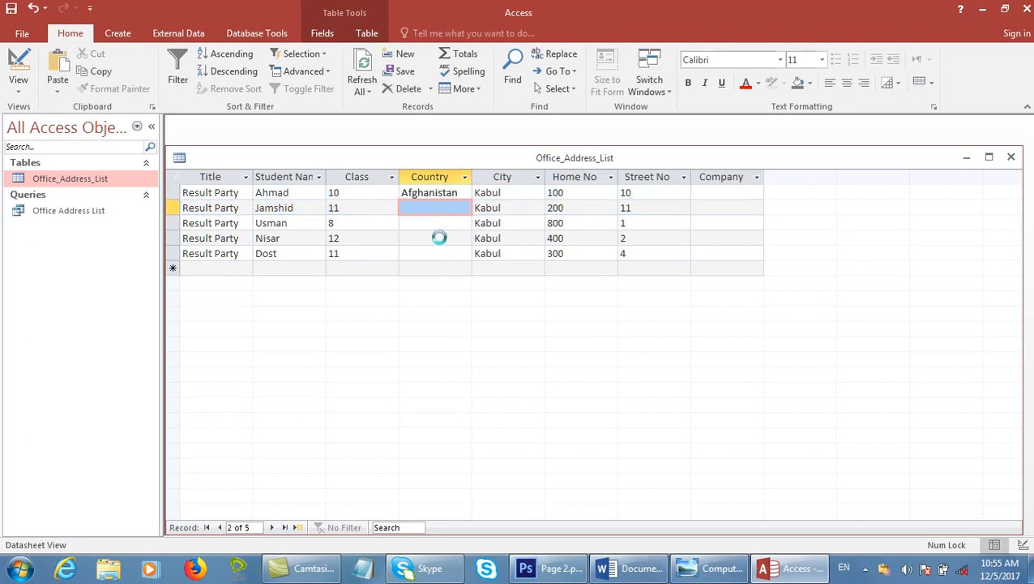
click(445, 238)
click(443, 223)
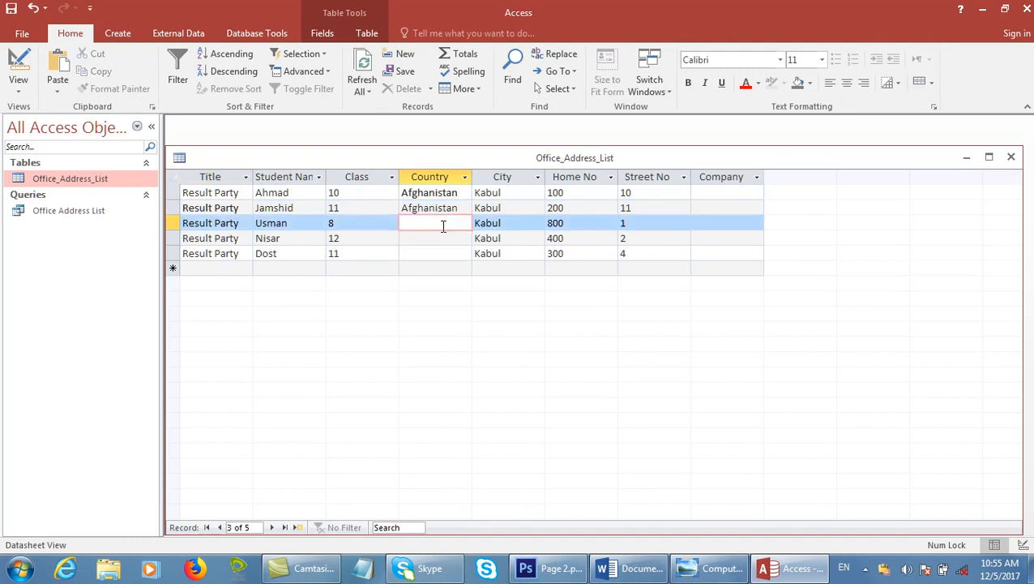
key(ctrl+v)
click(443, 237)
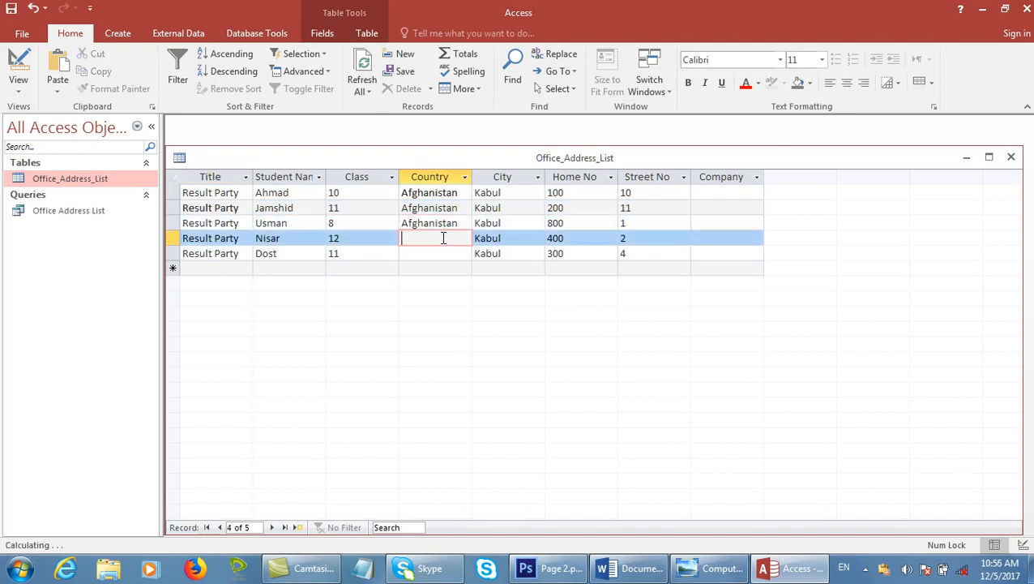
key(ctrl+v)
click(443, 254)
key(ctrl+v)
Enter Microsoft as the first record's Company.
click(711, 191)
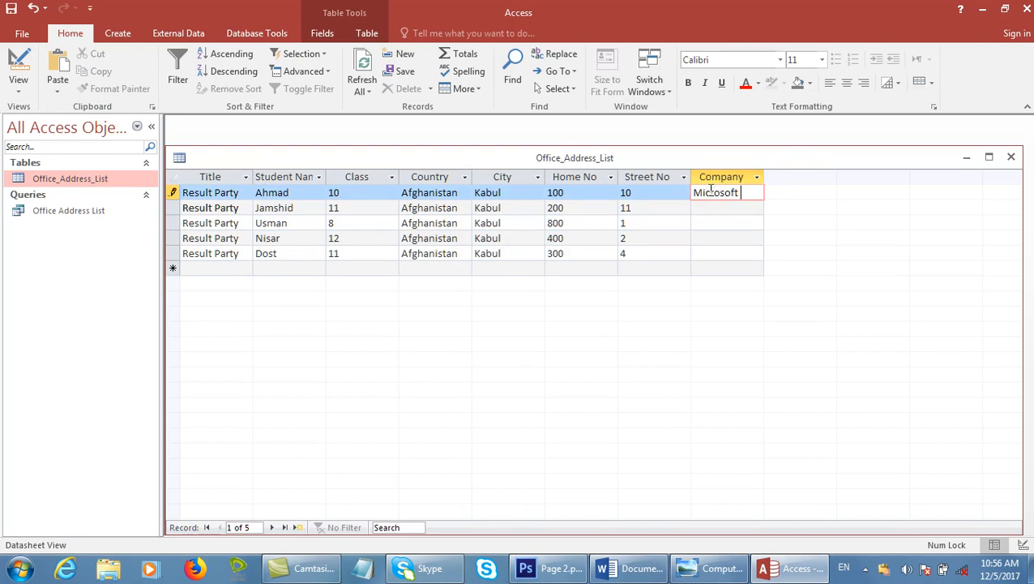
click(730, 176)
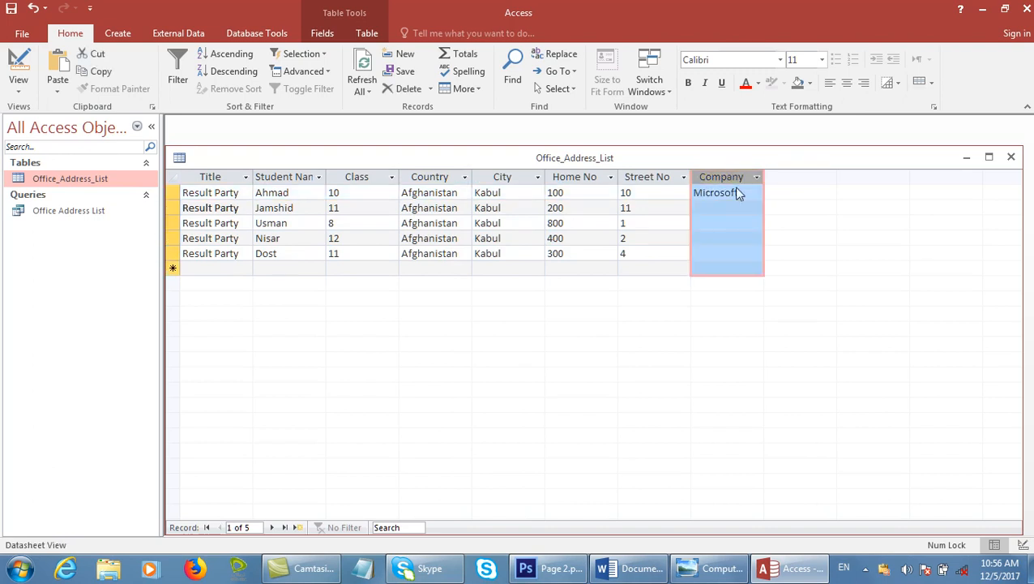
click(737, 192)
click(726, 217)
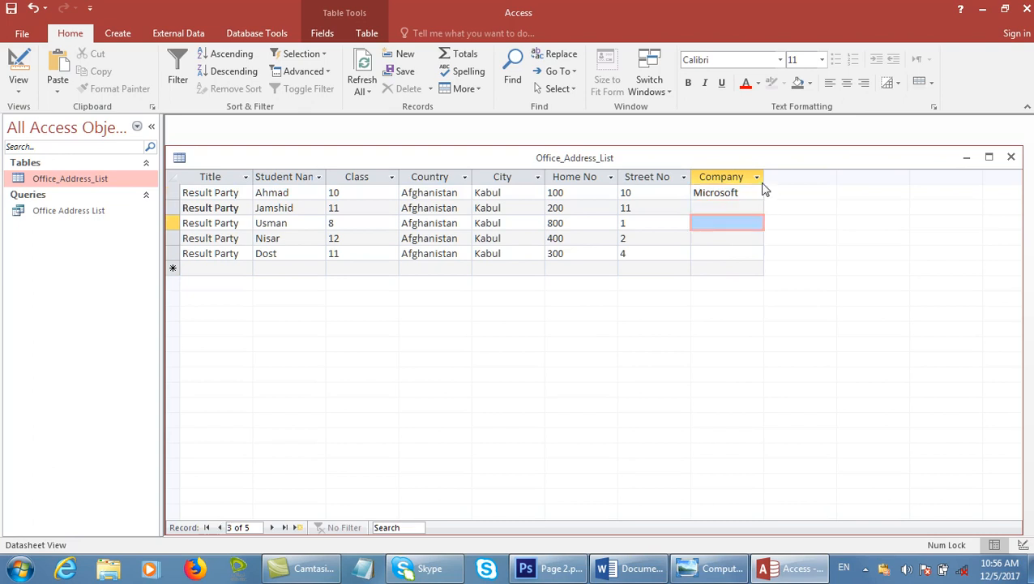
click(753, 192)
Copy Microsoft into the Company of records two through five, save, and close Access.
drag(752, 192, 691, 194)
key(ctrl+c)
click(713, 207)
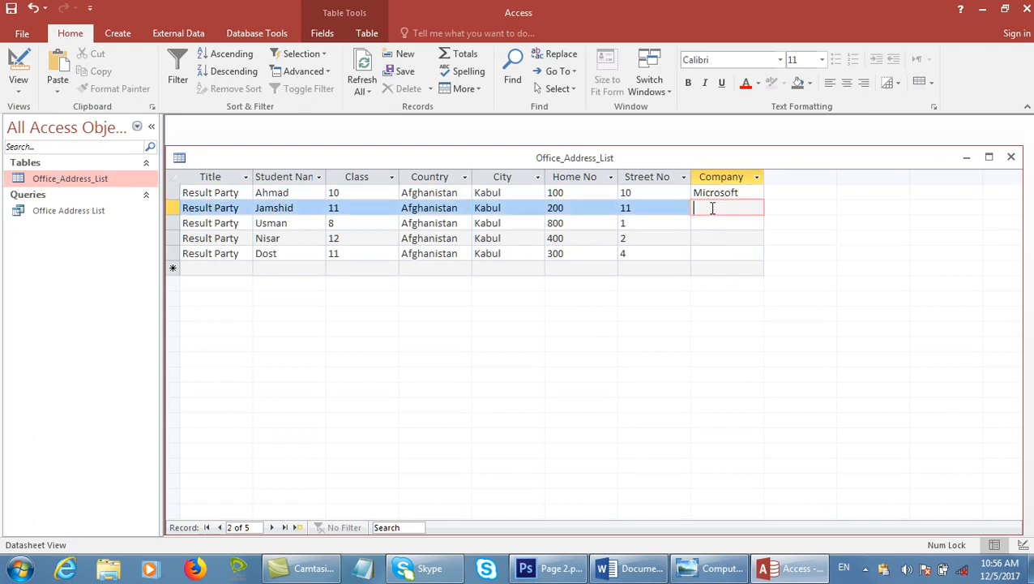
key(ctrl+v)
click(722, 223)
key(ctrl+v)
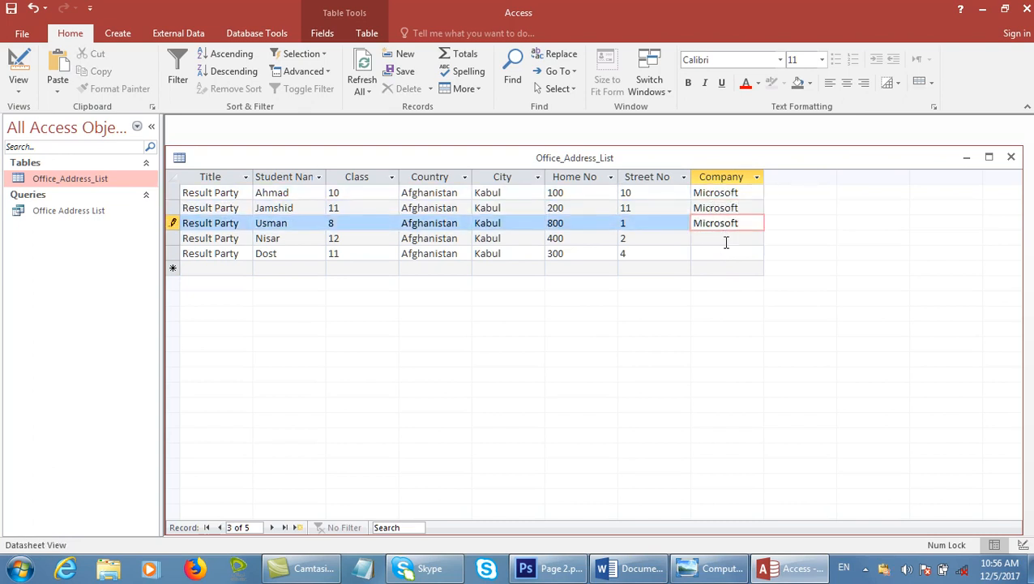
click(725, 240)
key(ctrl+v)
click(725, 253)
key(ctrl+v)
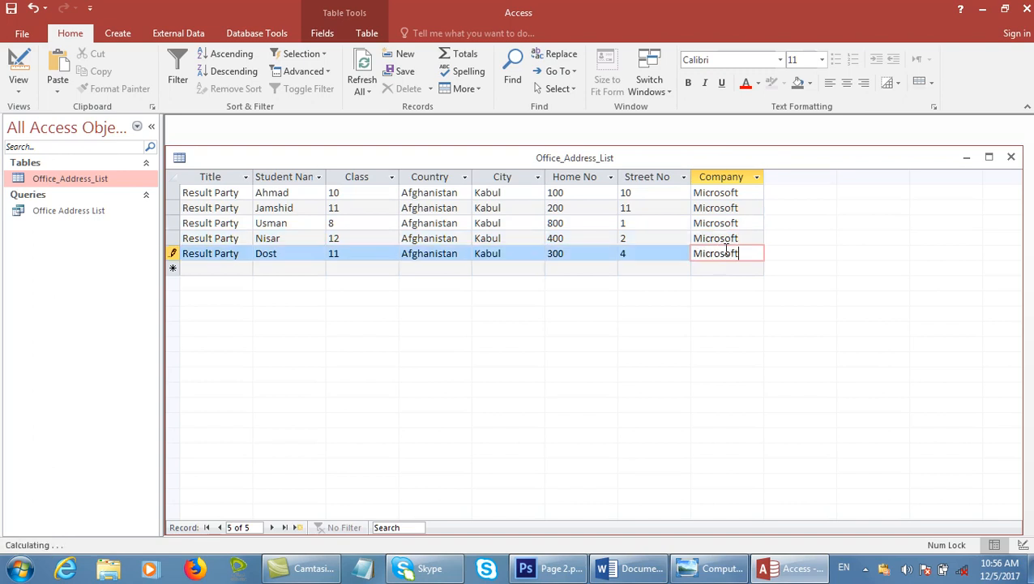
key(ctrl+s)
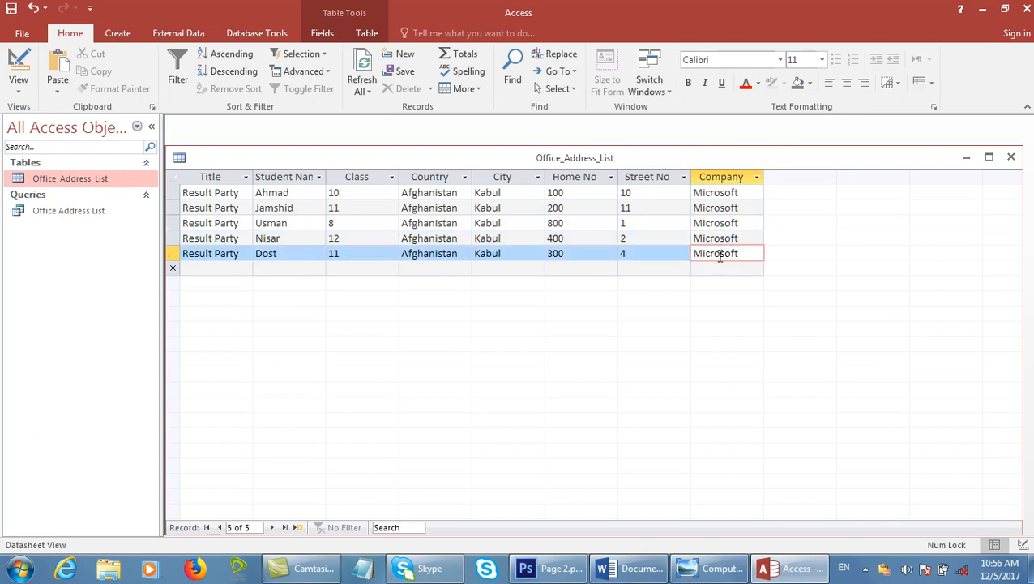
click(1026, 8)
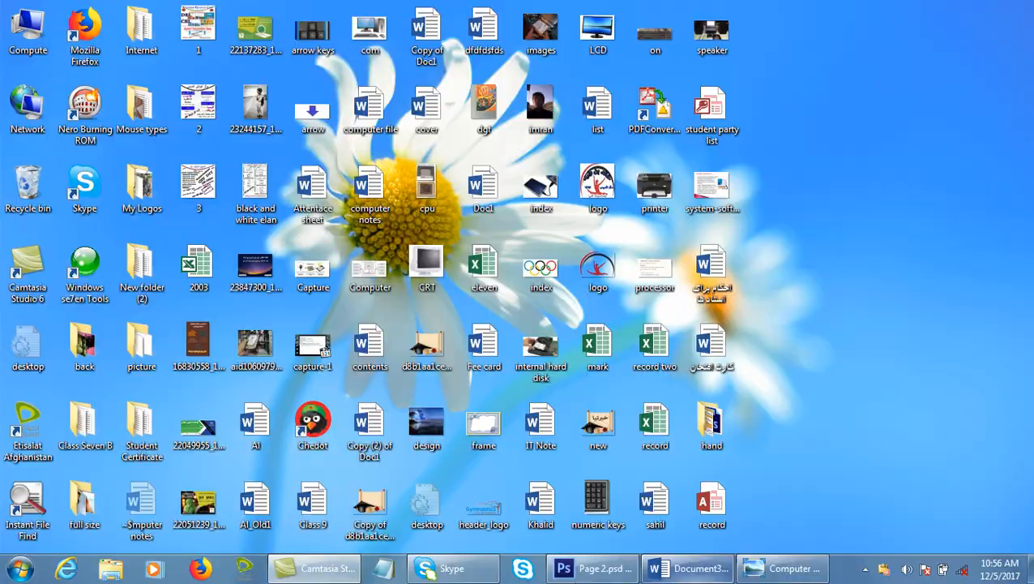
Use the 'student party list' database on the Desktop as the existing recipient list.
click(705, 568)
click(171, 88)
click(191, 126)
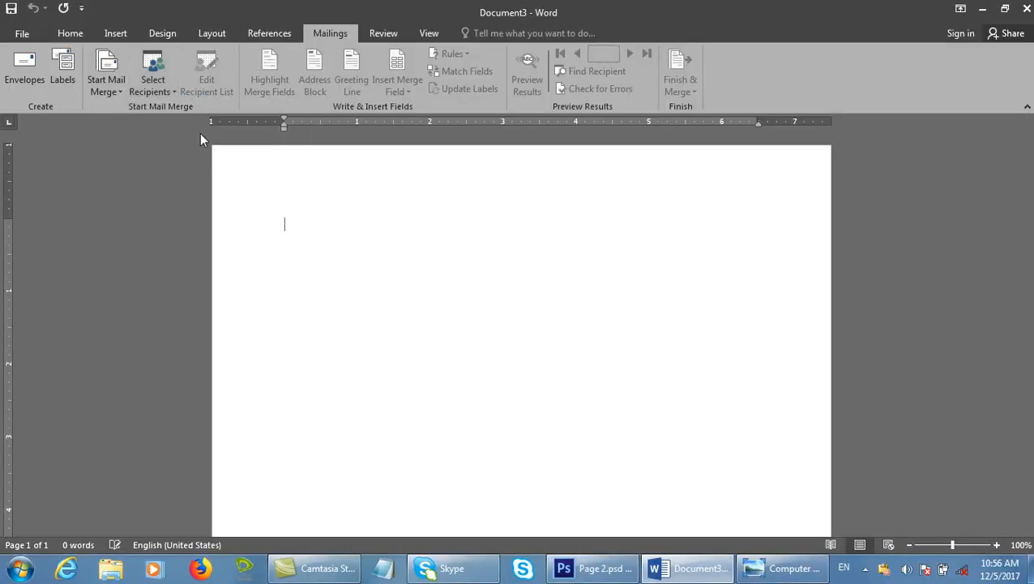
scroll(95, 101, up, 2)
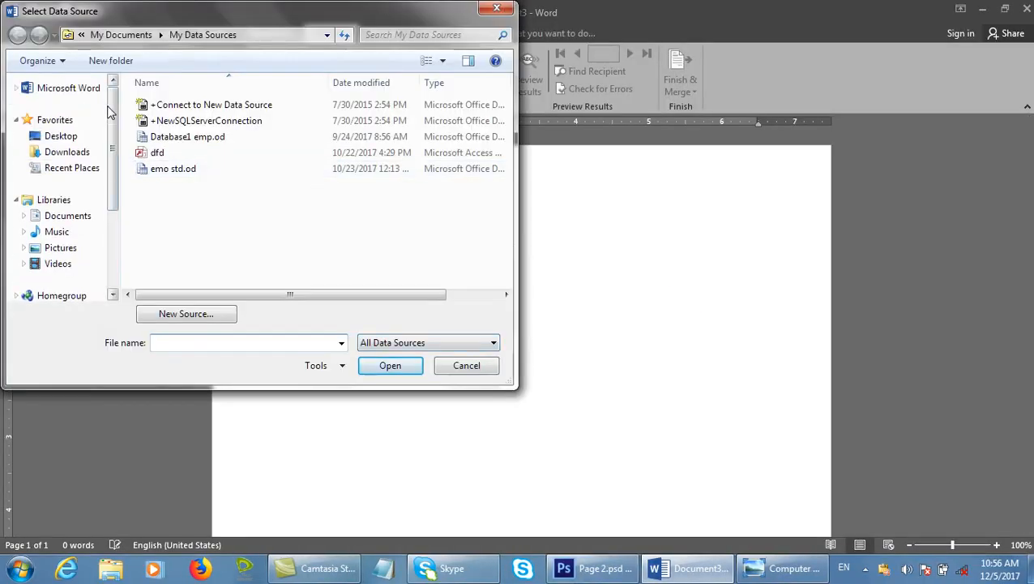
click(85, 140)
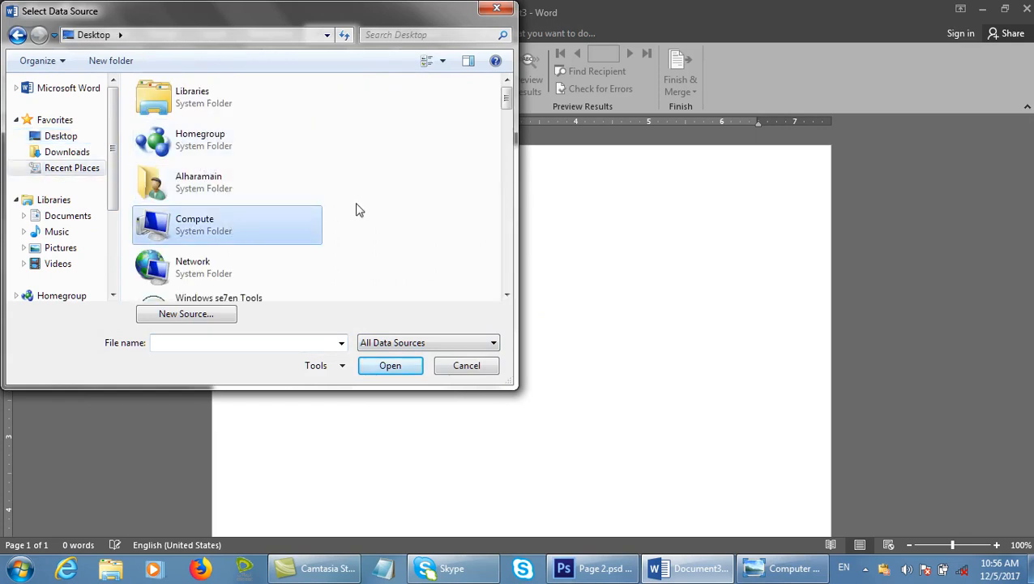
drag(507, 97, 511, 197)
key(s)
key(s)
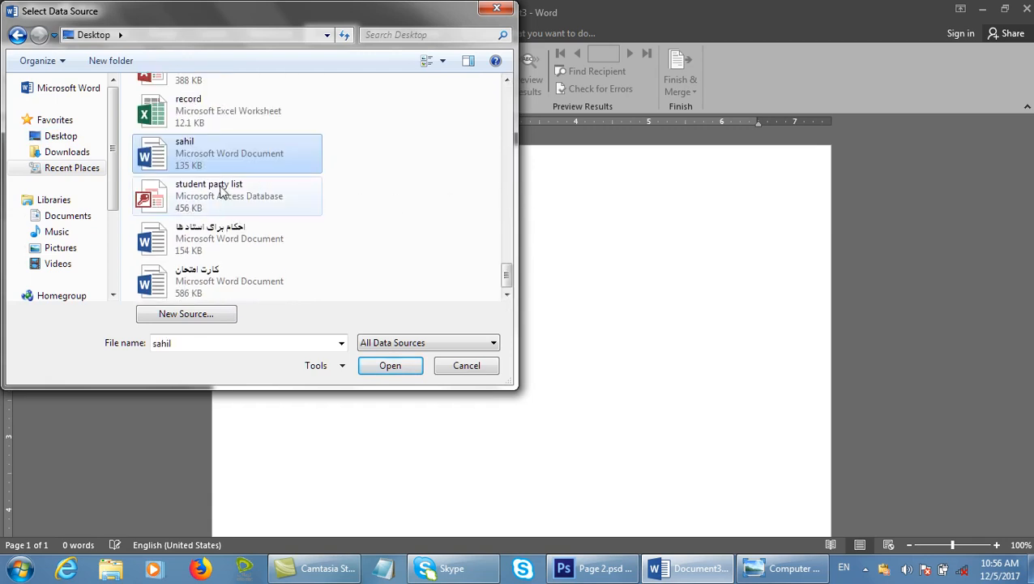
click(223, 203)
click(406, 372)
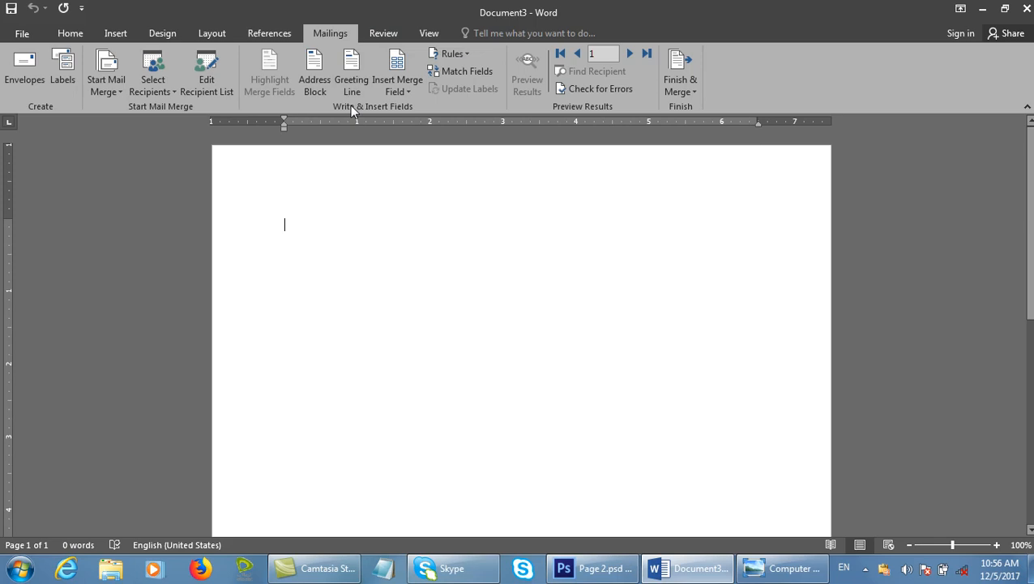
Type the label 'Address', enlarge its font, and add a colon after it.
click(329, 91)
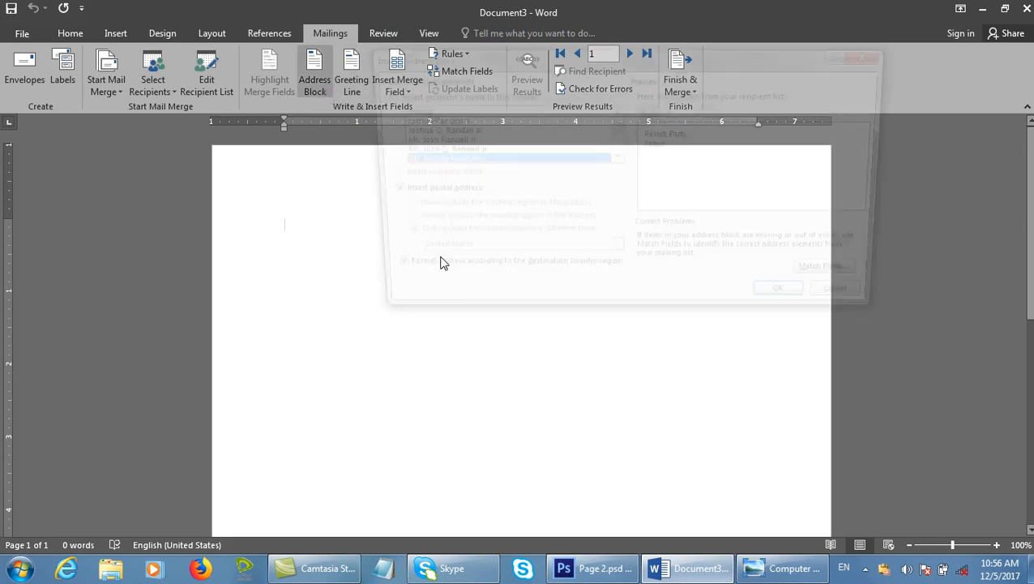
drag(669, 54, 655, 175)
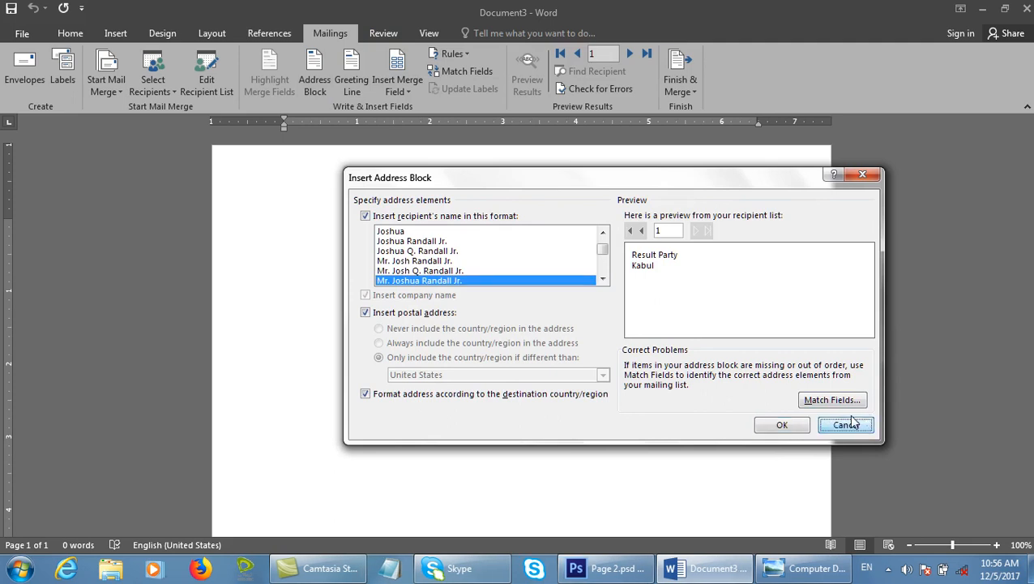
click(851, 424)
text(Addf)
text(ess)
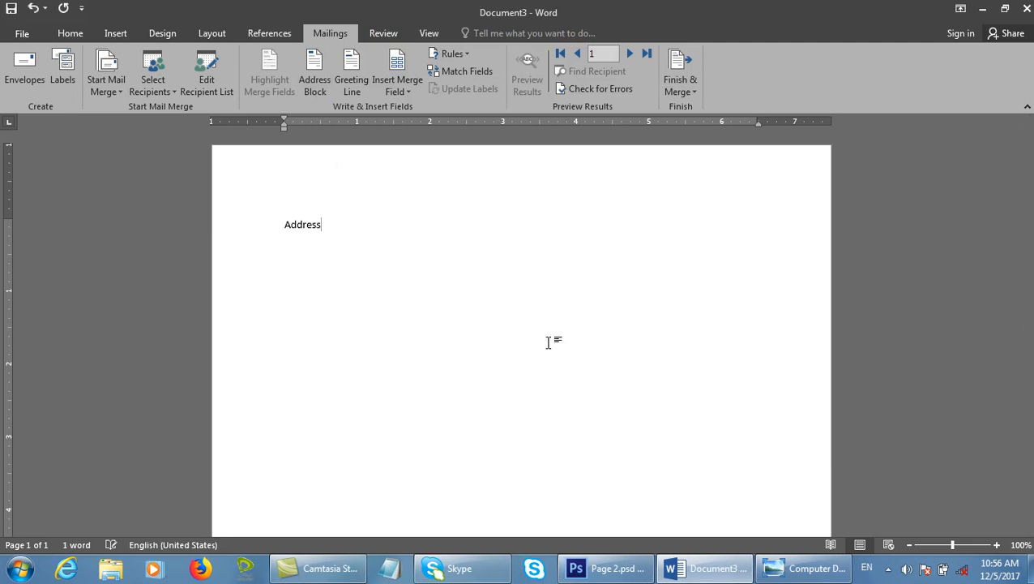
drag(422, 248, 190, 255)
key(ctrl+shift+period)
key(ctrl+shift+period)
key(ctrl+shift+period)
click(469, 221)
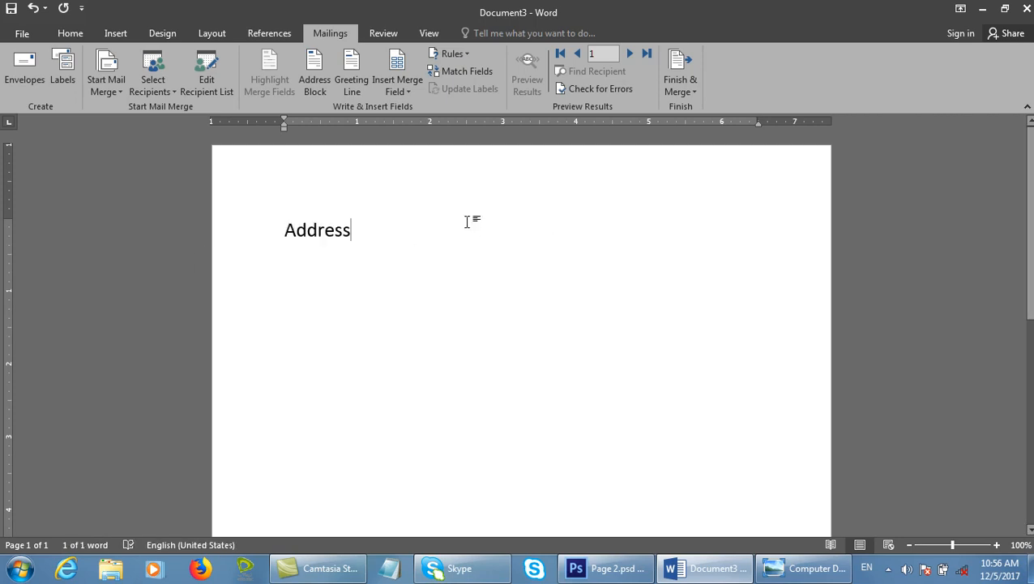
text(:)
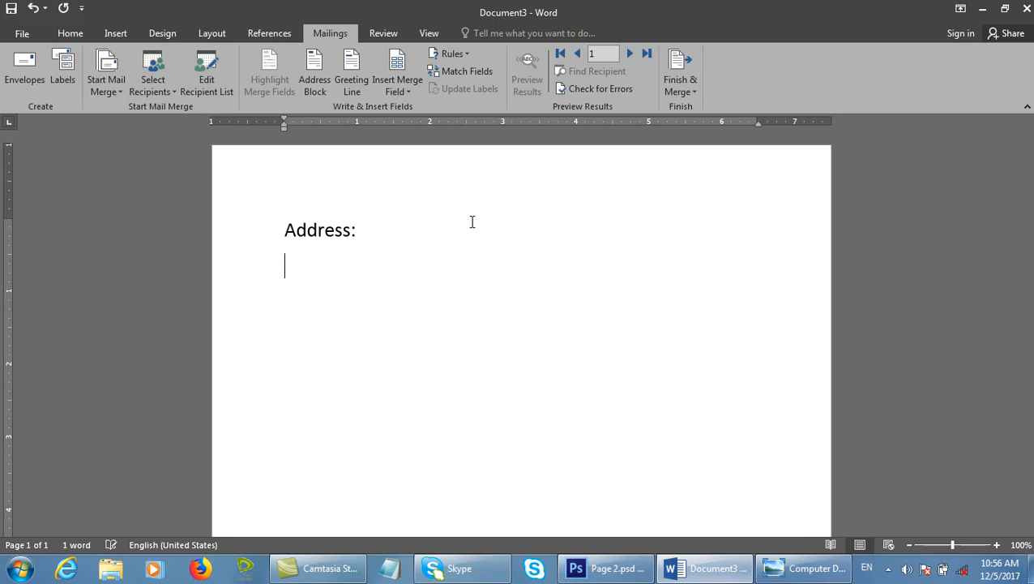
Open Address Block and compare recipient name formats, including the middle-initial format.
click(316, 77)
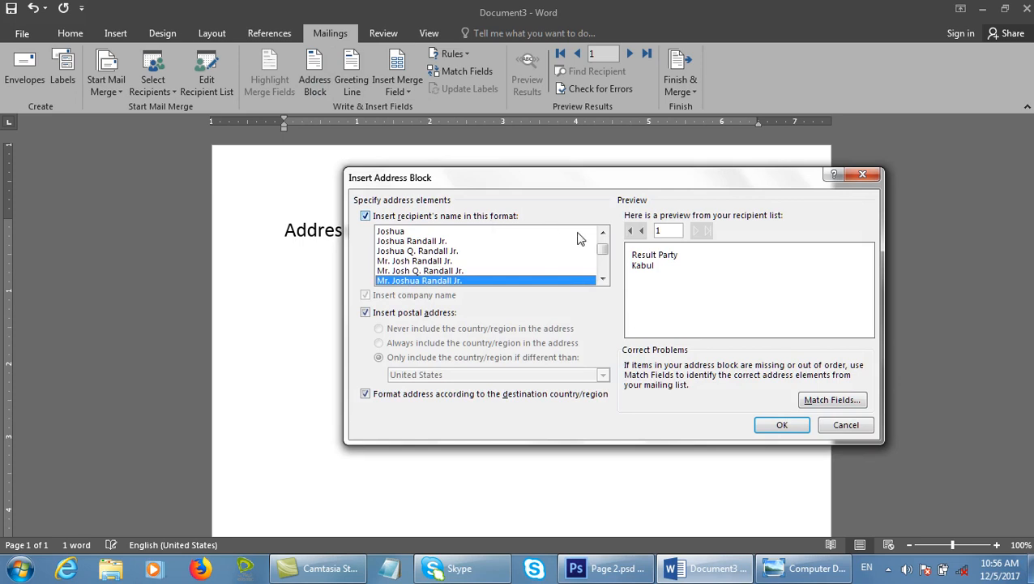
drag(604, 263, 600, 270)
click(492, 270)
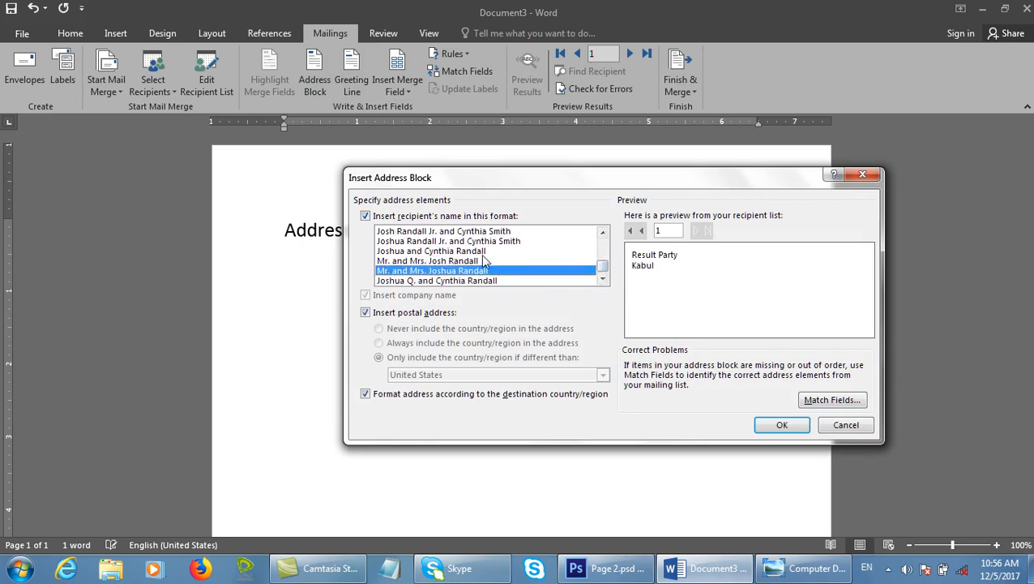
click(484, 255)
drag(603, 264, 601, 211)
click(430, 250)
click(428, 240)
click(428, 270)
click(431, 280)
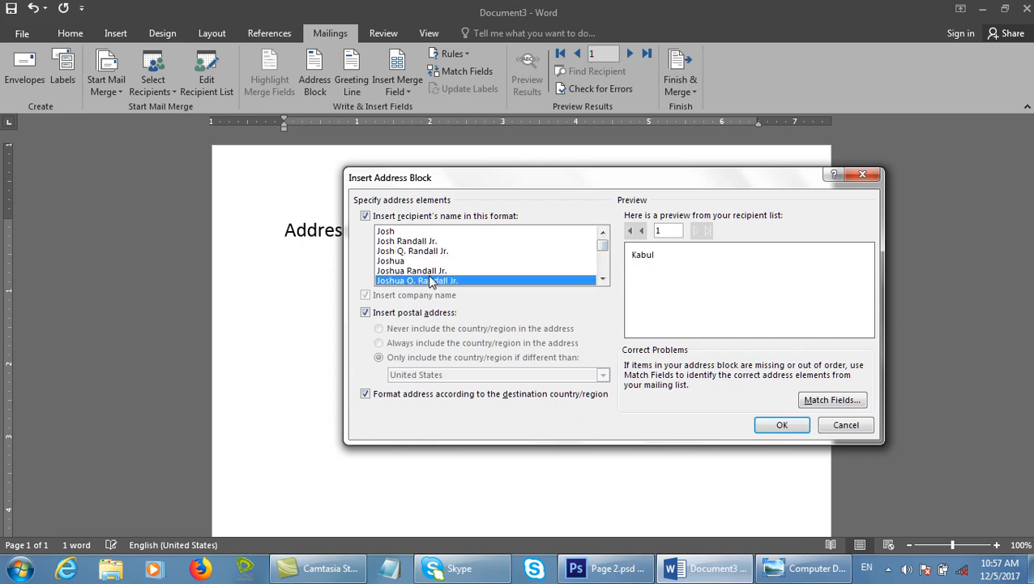
Choose a couple name format and insert the address block.
drag(602, 245, 609, 285)
click(458, 252)
click(466, 272)
key(Up)
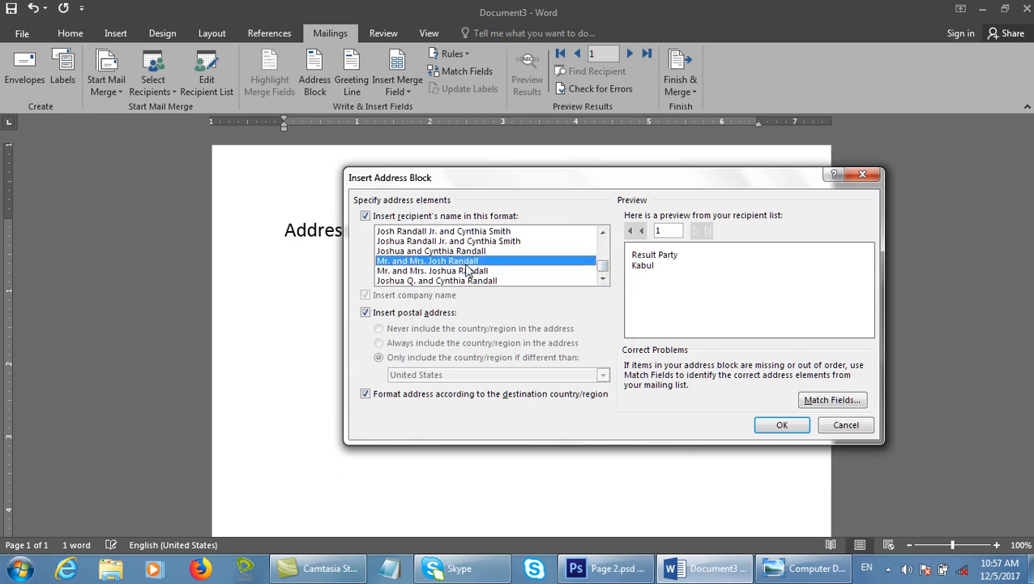
click(760, 426)
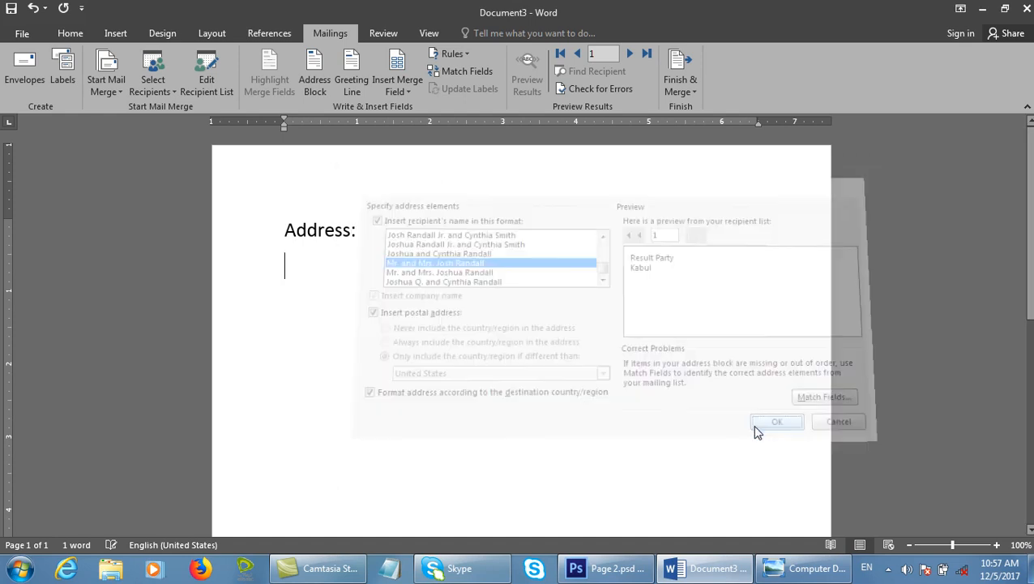
Preview merged data and add a second address block after Kabul, using a title-and-suffix name format.
click(405, 90)
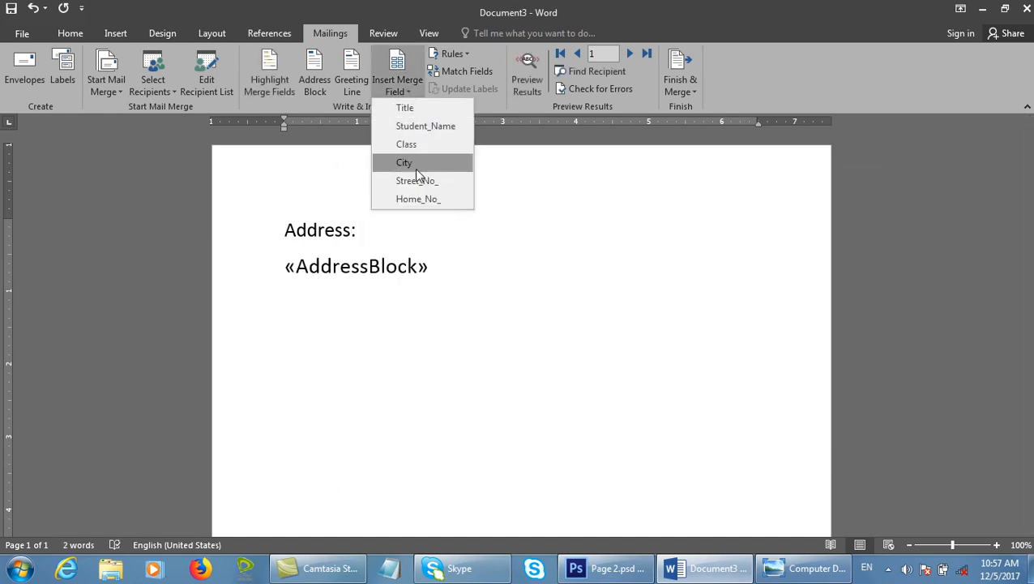
click(526, 84)
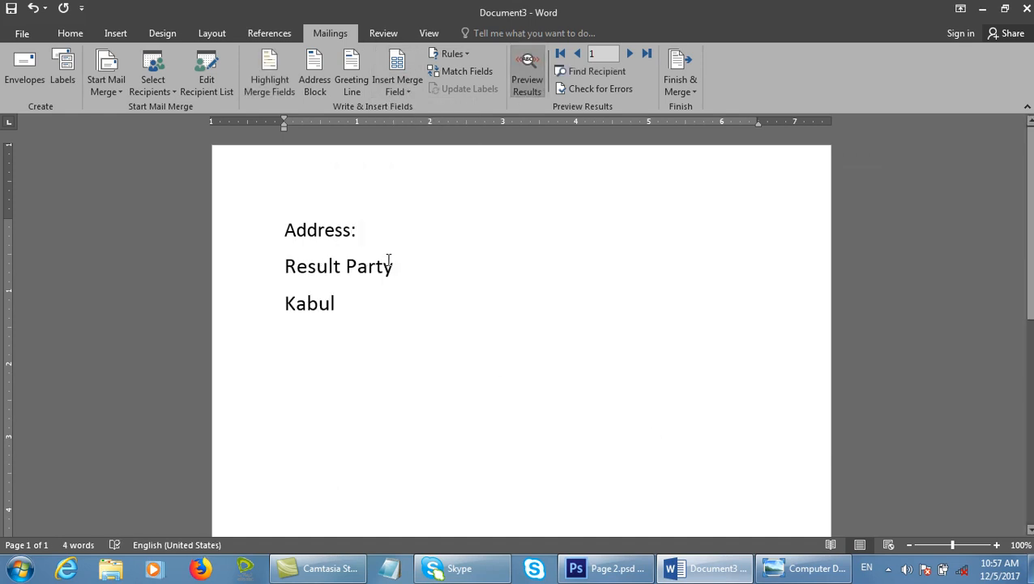
click(354, 312)
click(319, 69)
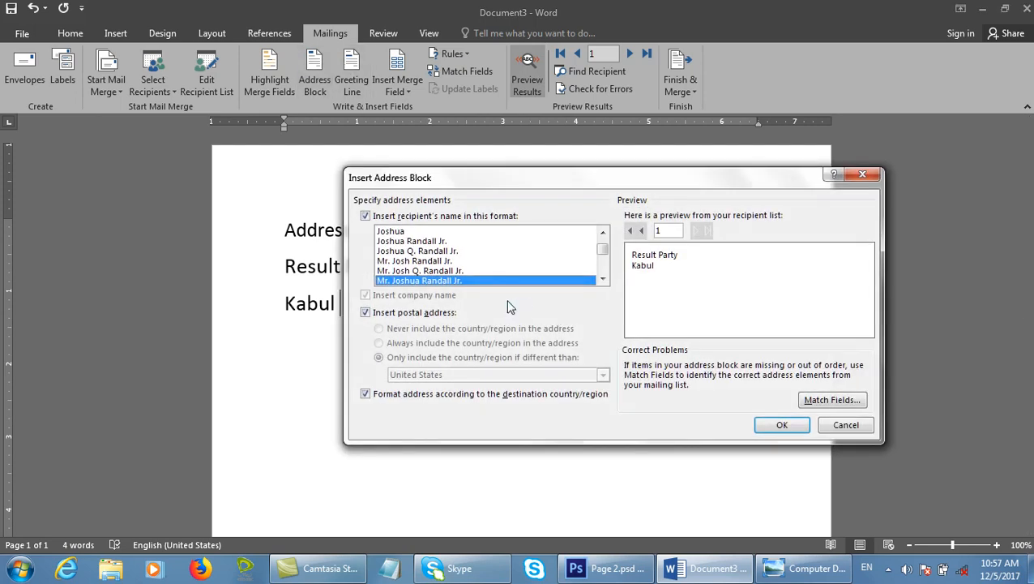
drag(487, 182, 660, 101)
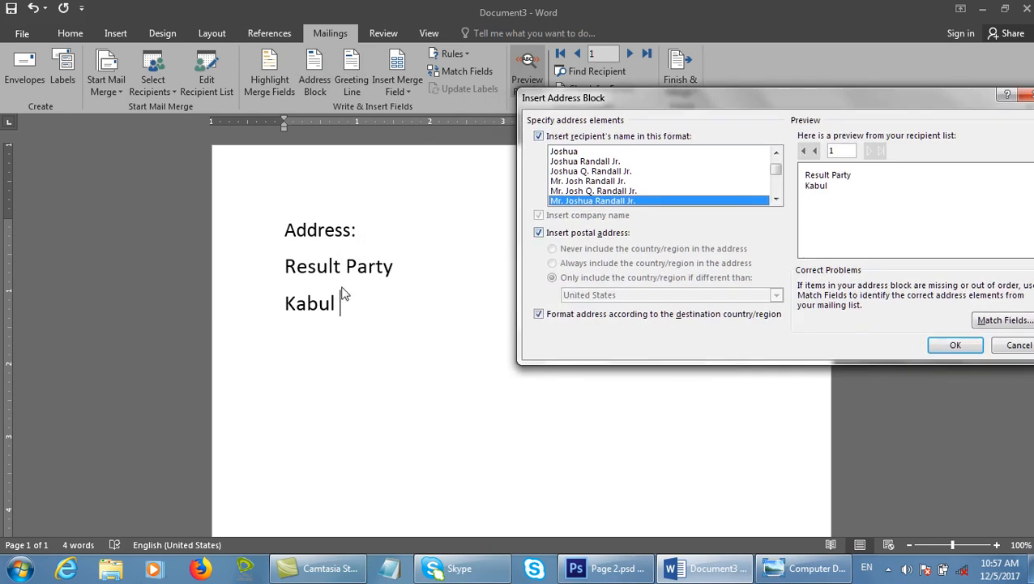
click(646, 182)
click(959, 344)
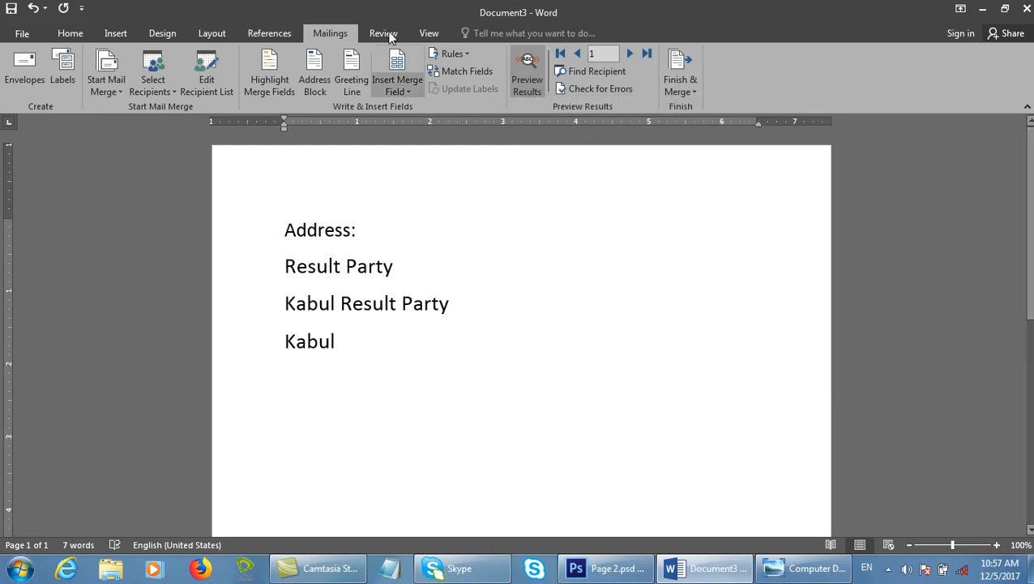
Delete all the inserted address lines below the Address: label.
click(525, 70)
click(525, 70)
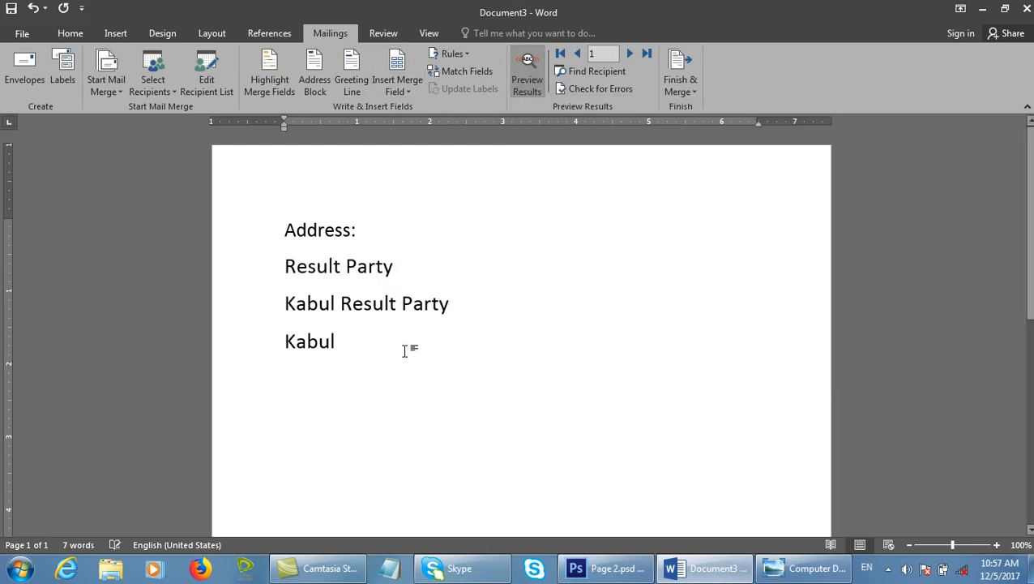
drag(404, 351, 285, 261)
key(Delete)
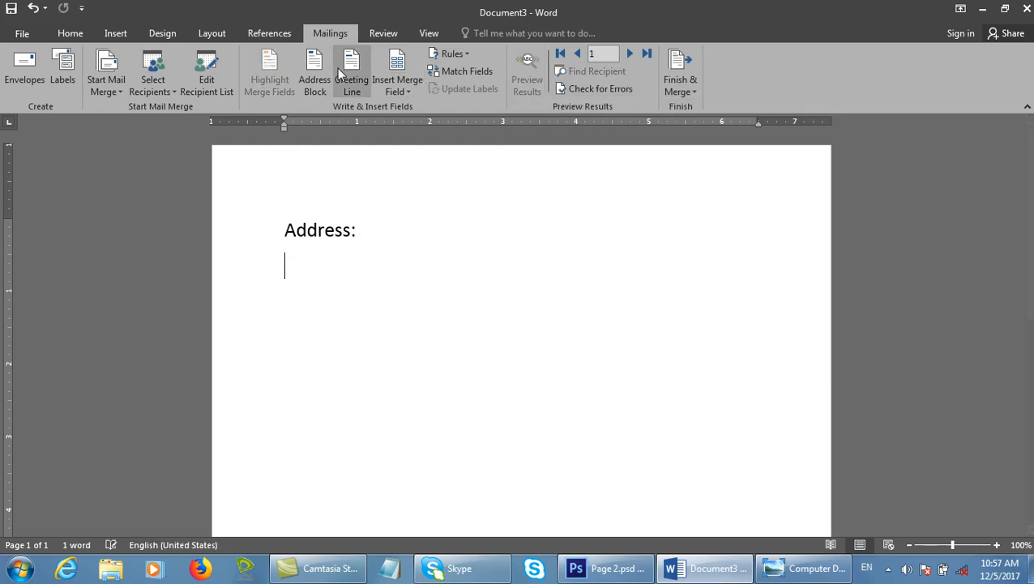
In Insert Address Block, choose a couple-style recipient name format and keep the postal address included.
click(323, 68)
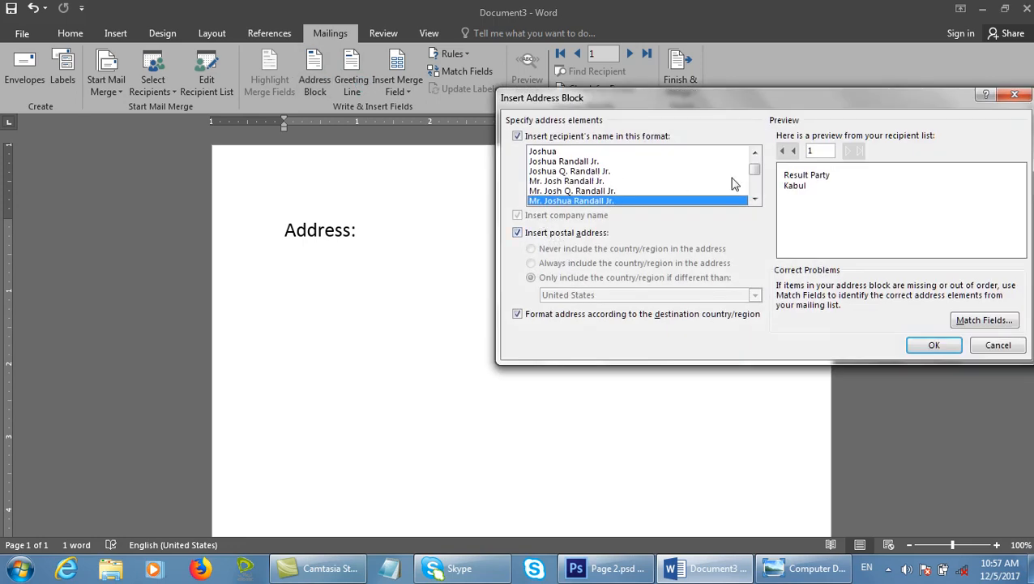
scroll(755, 168, up, 1)
scroll(755, 169, up, 1)
click(571, 151)
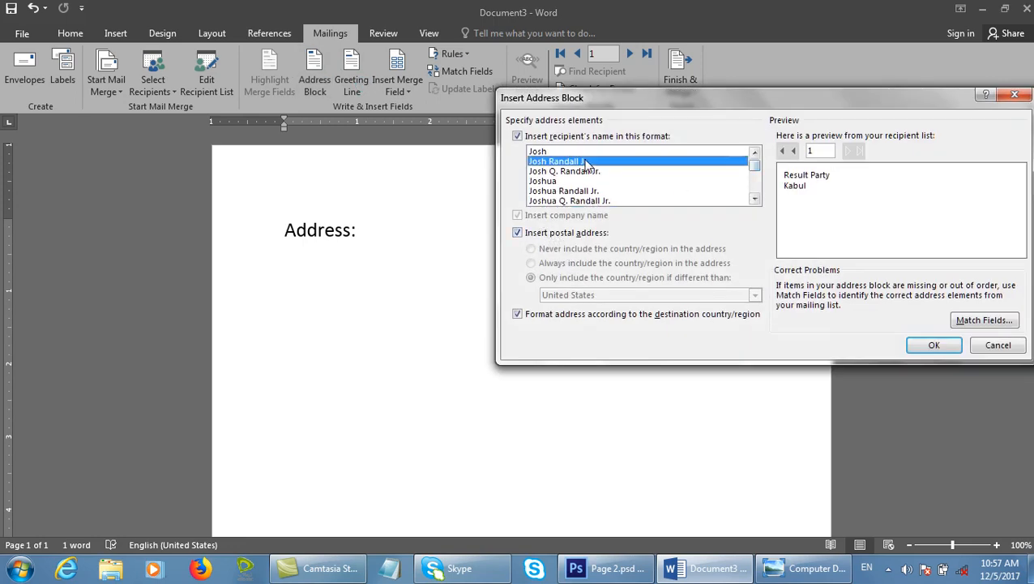
key(Down)
key(Down)
key(Down)
key(Down)
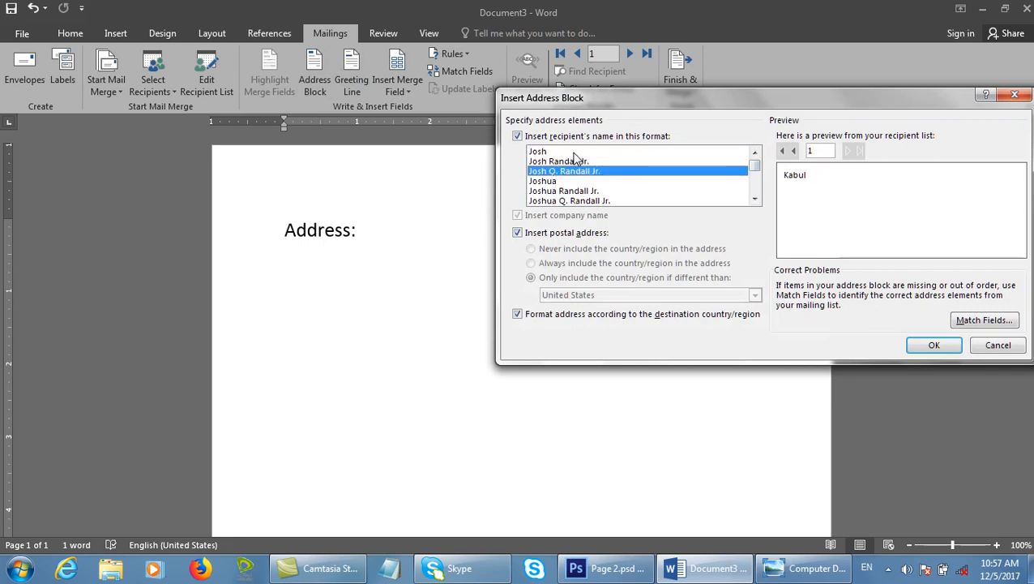
key(Down)
key(Down)
key(Down)
key(Down)
key(Down)
key(Down)
key(Down)
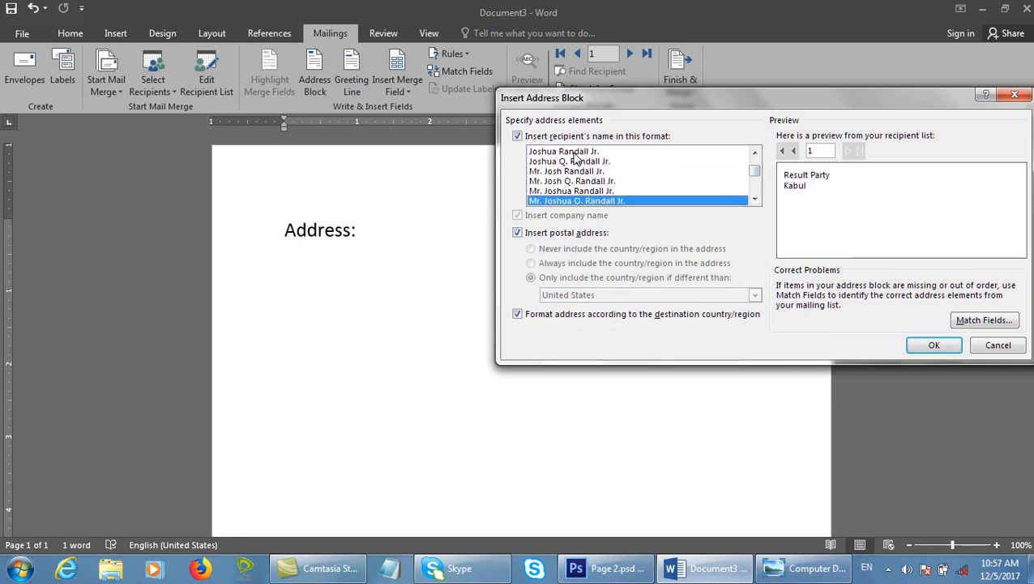
key(Down)
key(Down)
key(Down)
key(Down)
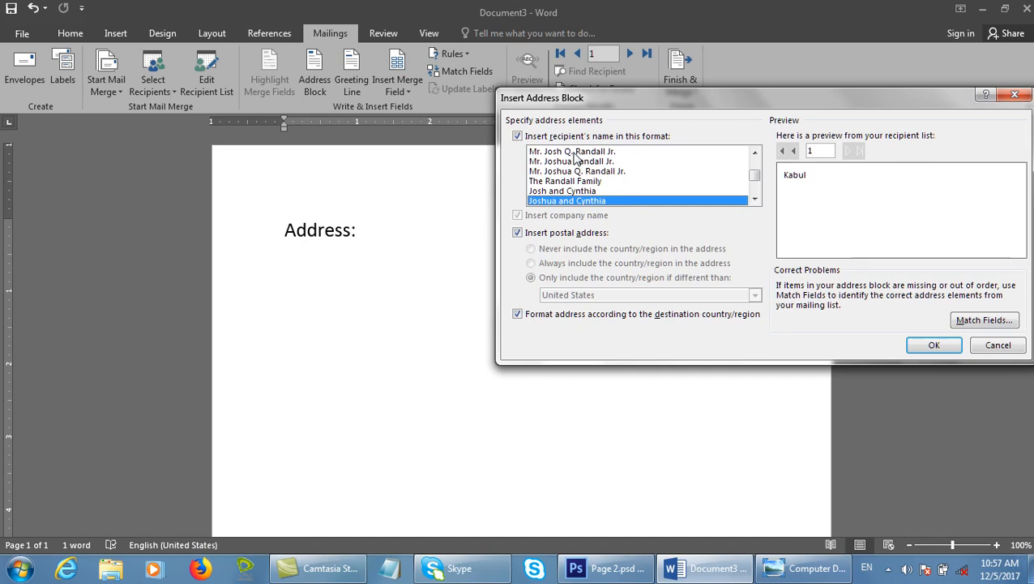
key(Down)
key(Down)
key(Down)
key(Down)
key(Down)
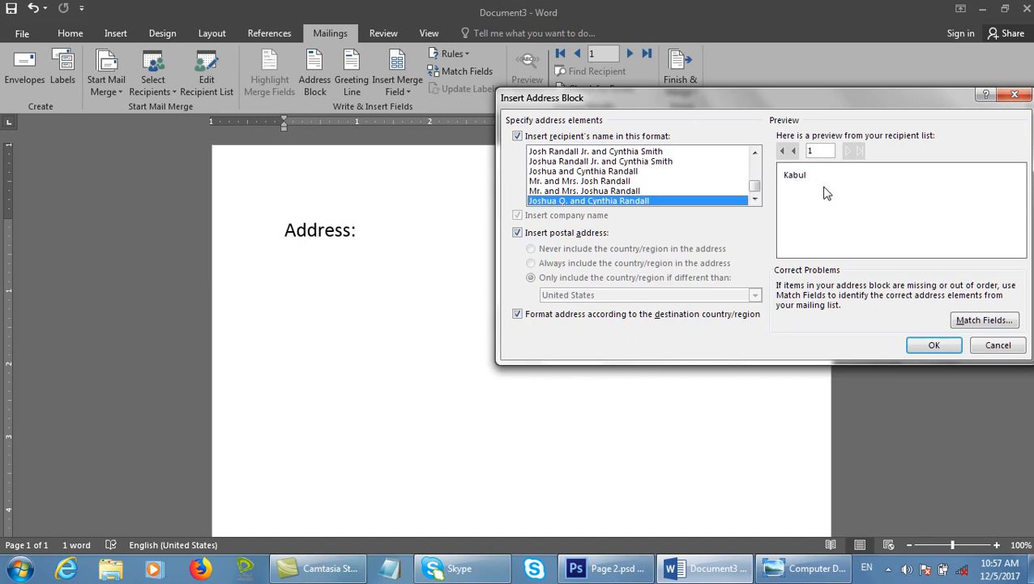
click(596, 235)
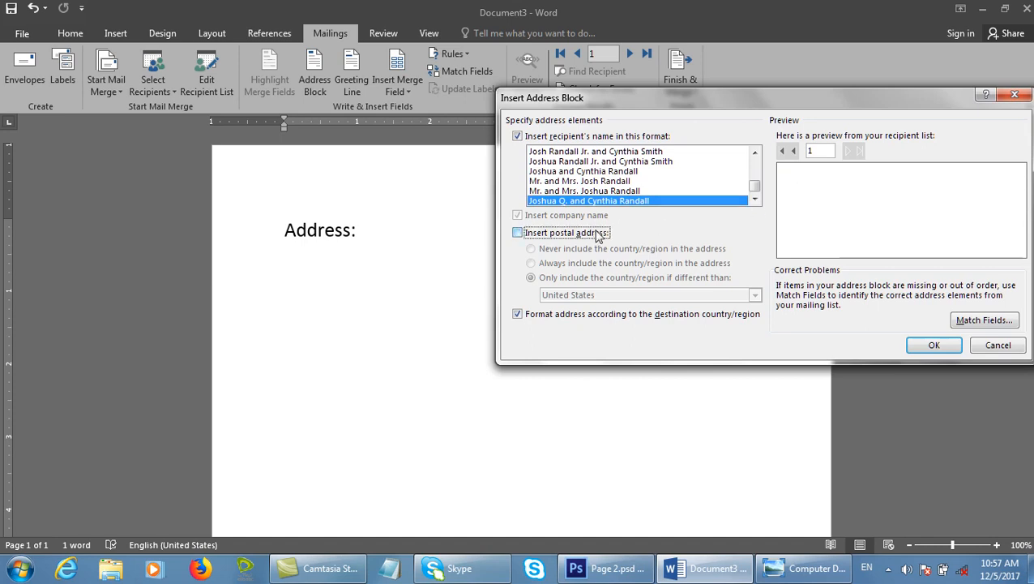
click(570, 235)
drag(793, 97, 665, 77)
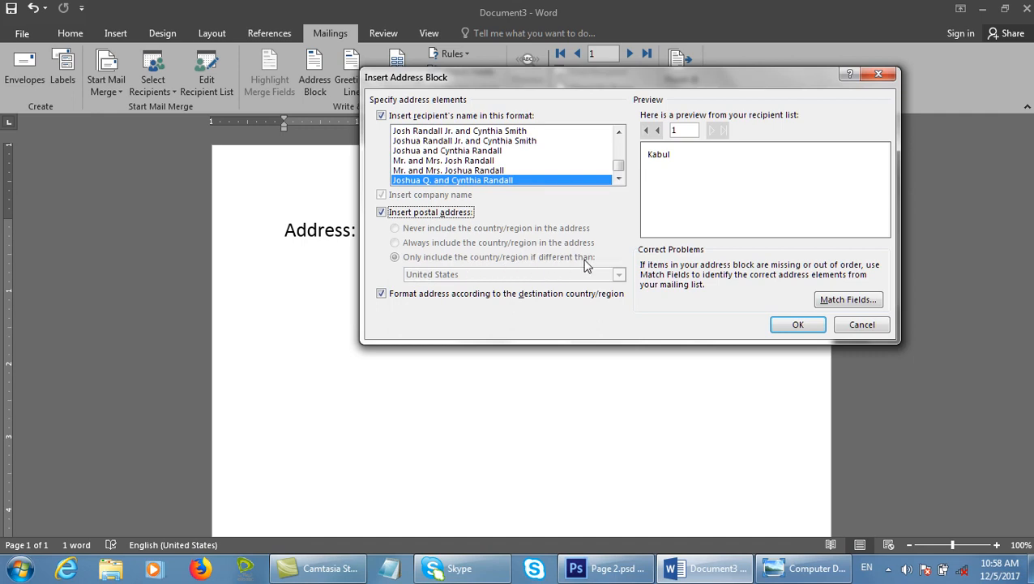
Pick the Joshua Randall Jr. name format with the recipient name included, then open Match Fields.
mouse_move(393, 251)
mouse_down()
mouse_move(624, 258)
mouse_move(622, 267)
mouse_up()
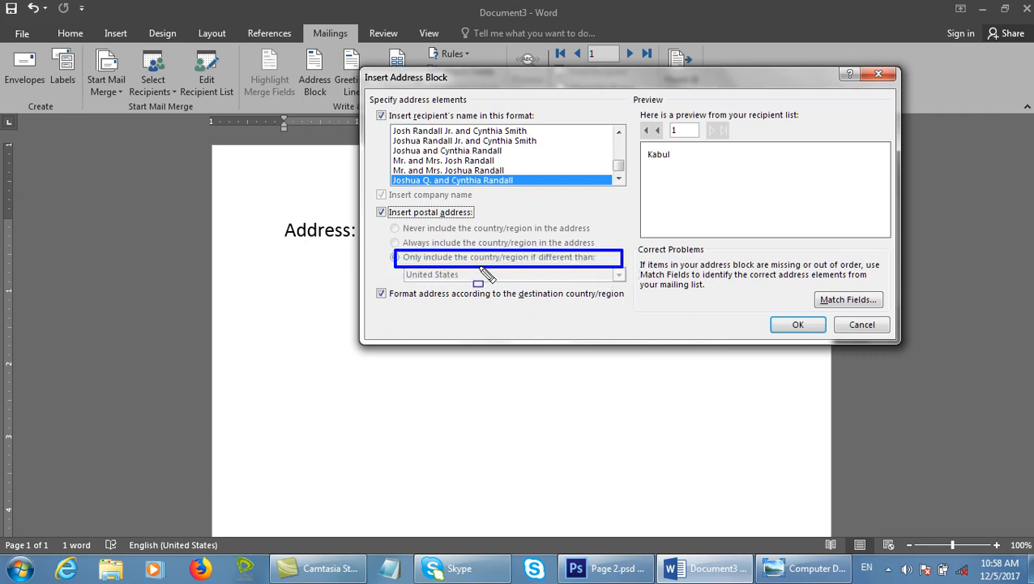
key(Escape)
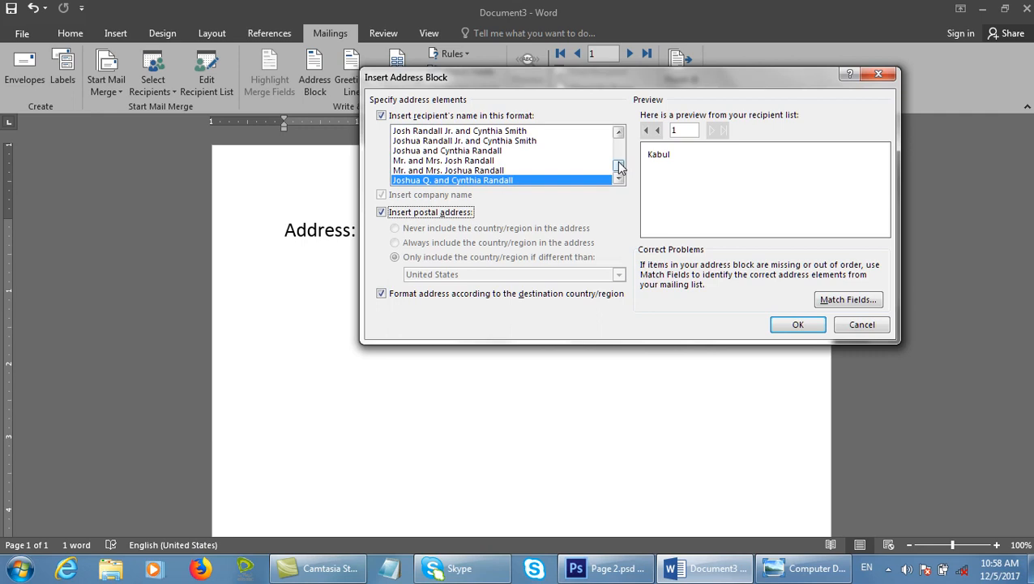
drag(621, 166, 621, 140)
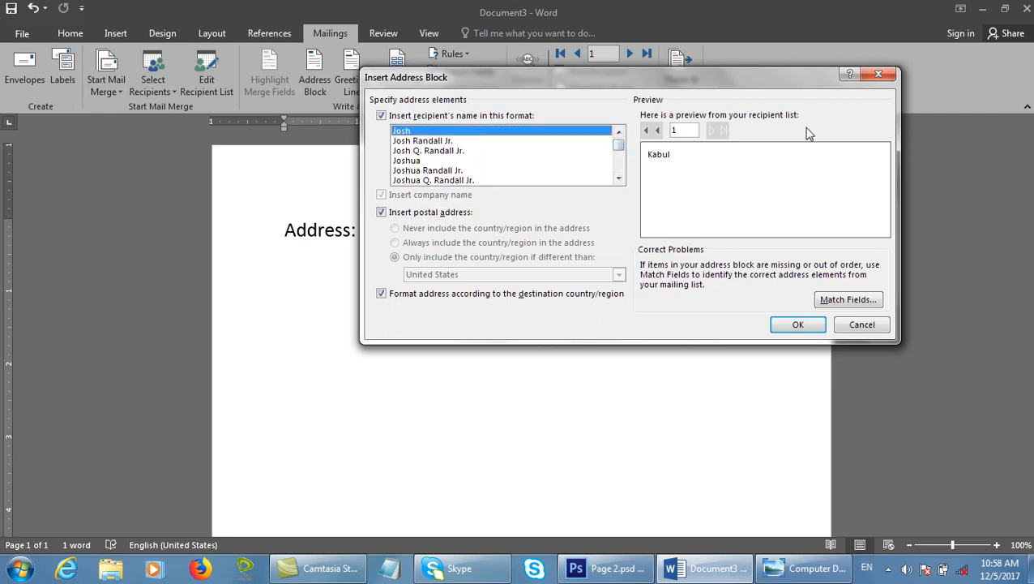
click(563, 141)
click(492, 150)
click(497, 170)
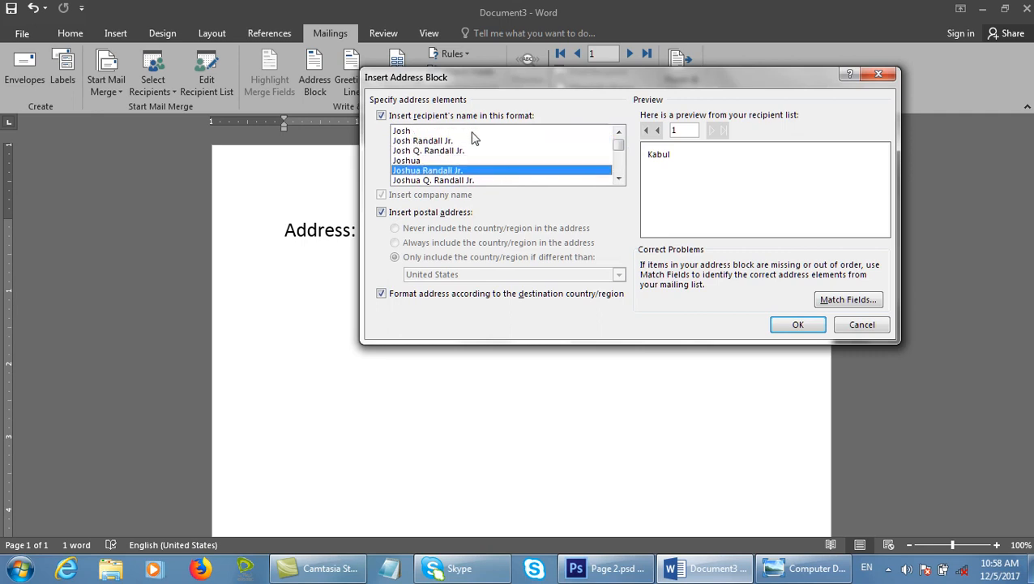
click(486, 116)
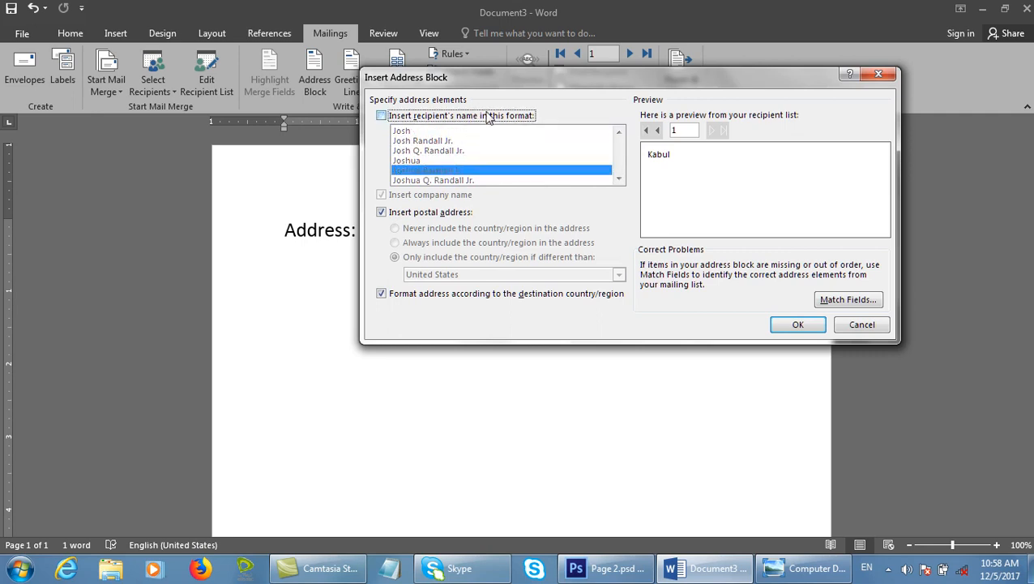
click(487, 116)
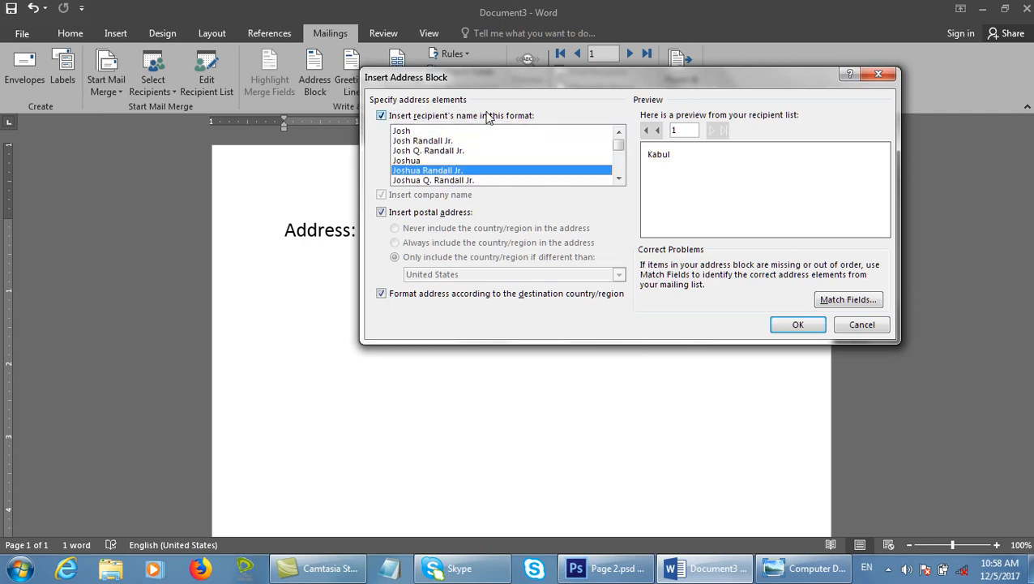
click(827, 300)
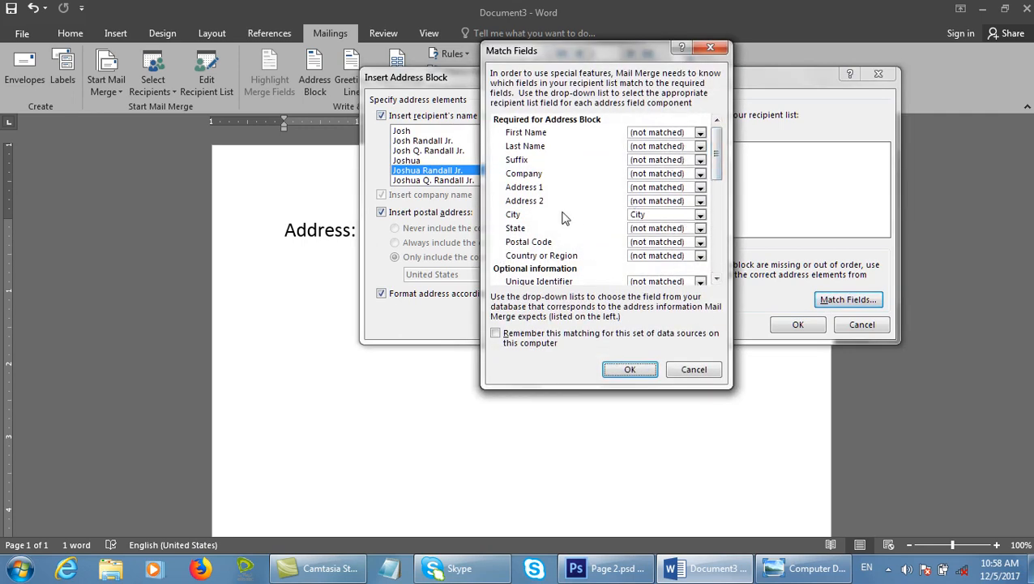
Keep City matched to City, leave Courtesy Title unchanged, and remember this matching.
click(651, 219)
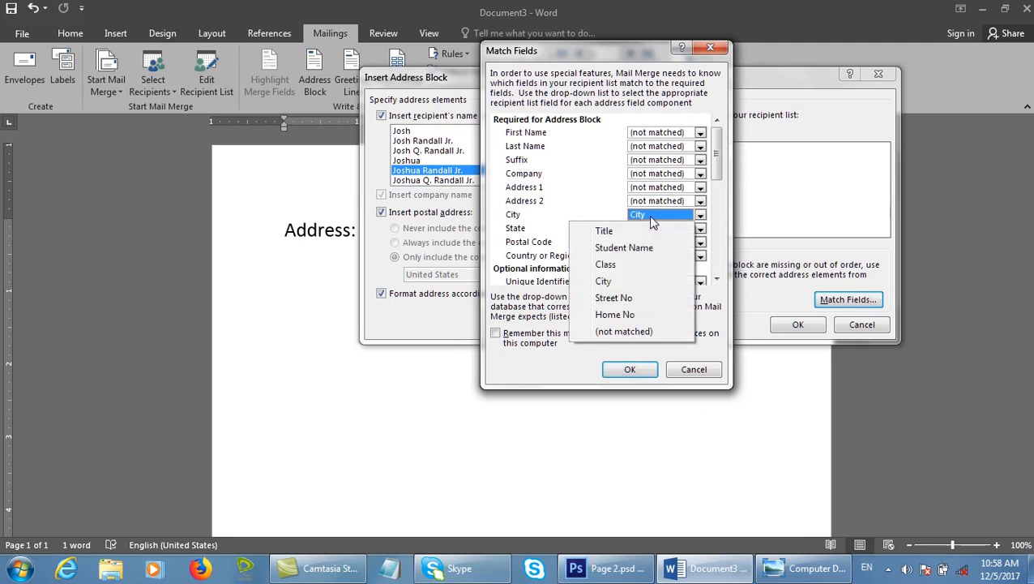
click(721, 177)
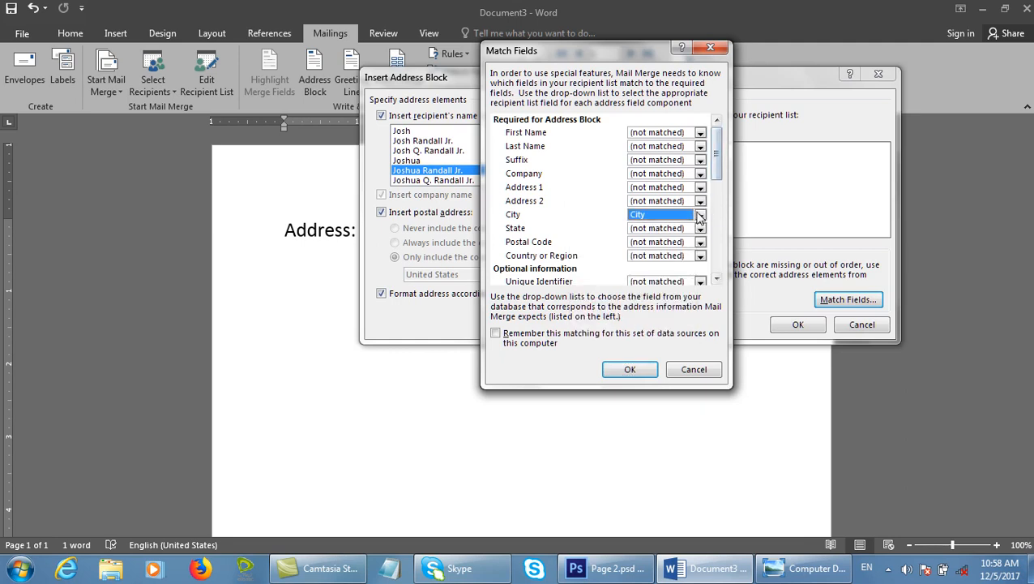
click(533, 341)
scroll(722, 188, down, 1)
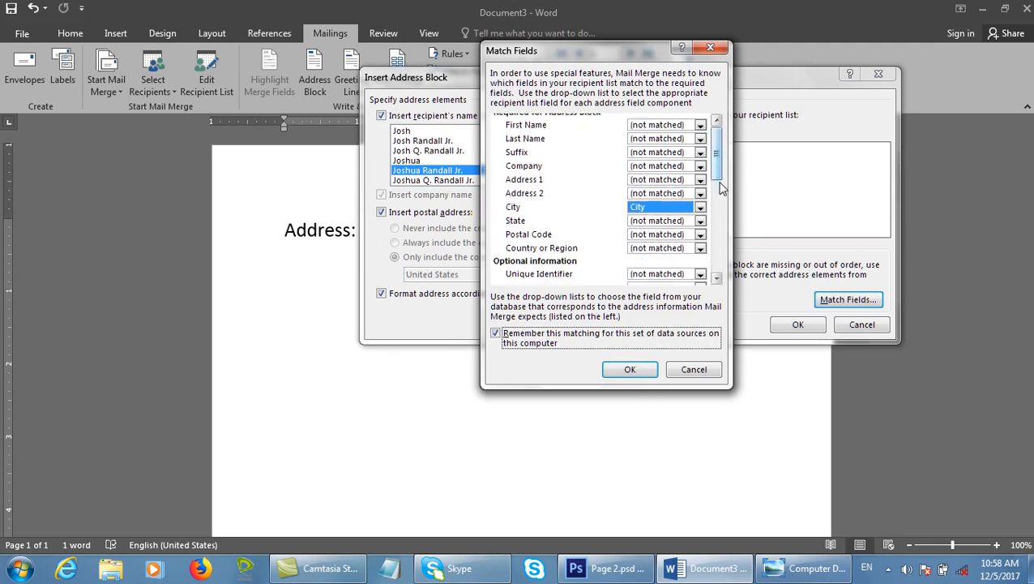
scroll(721, 188, down, 3)
click(638, 174)
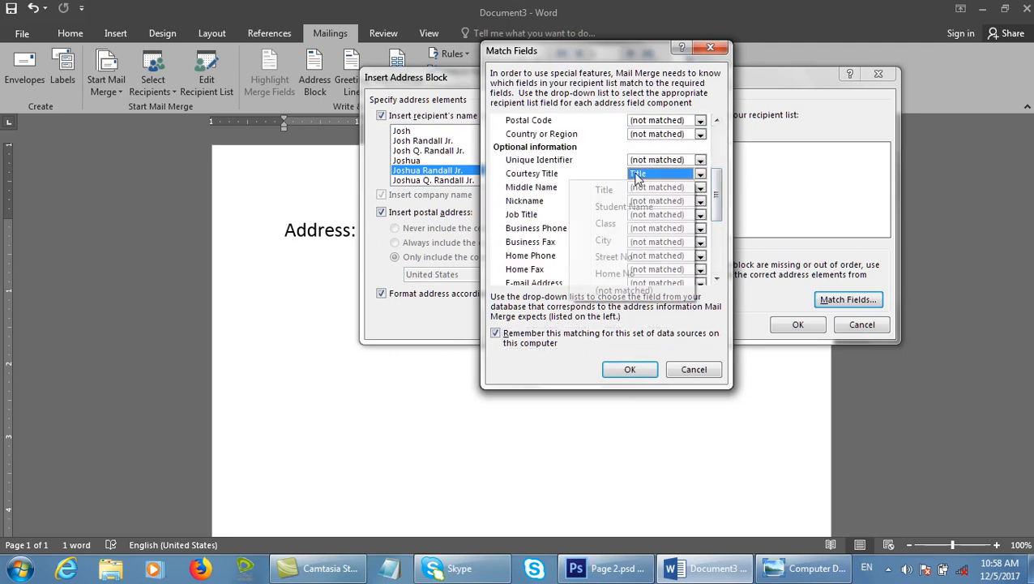
click(720, 240)
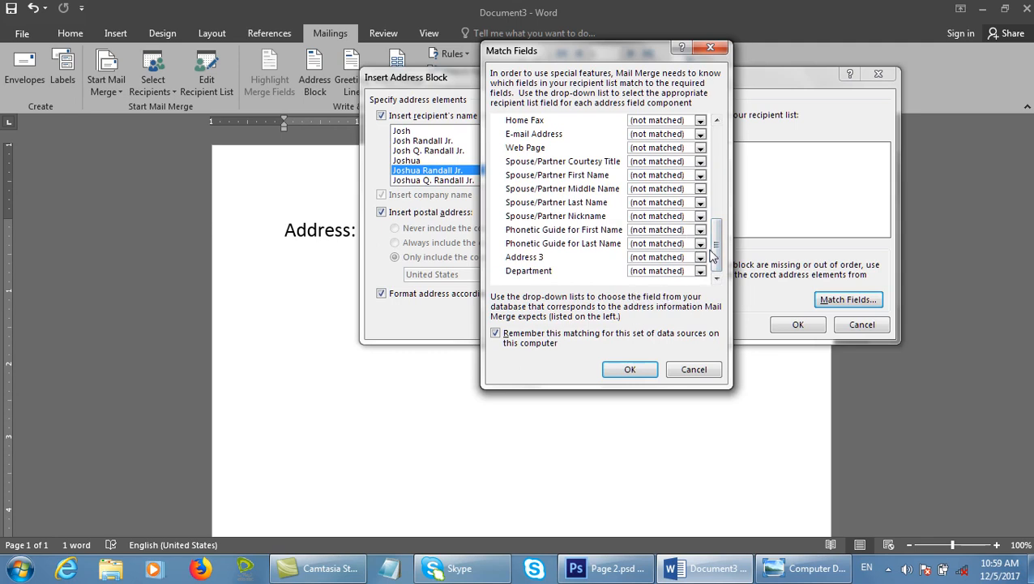
scroll(713, 244, up, 10)
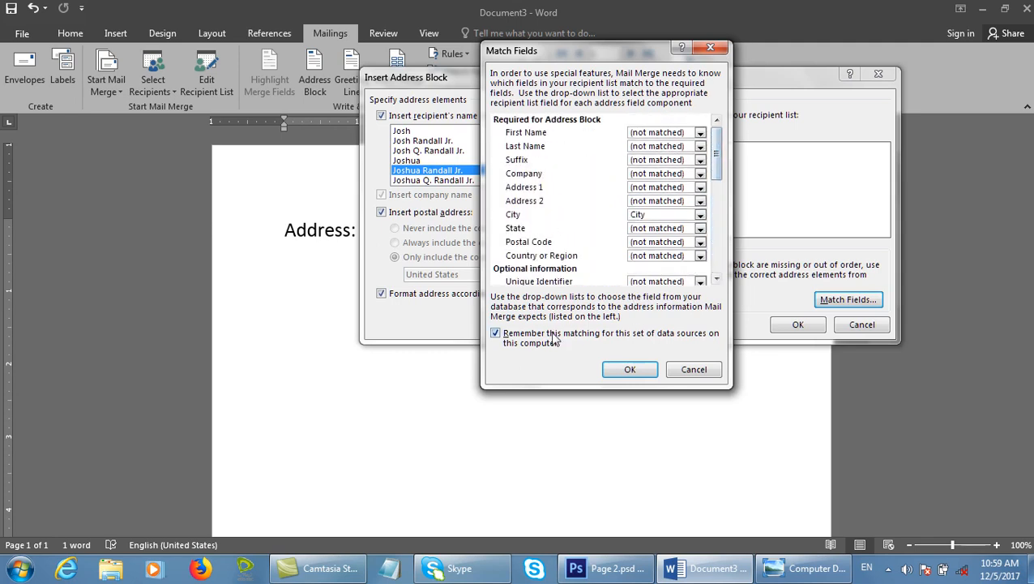
click(622, 369)
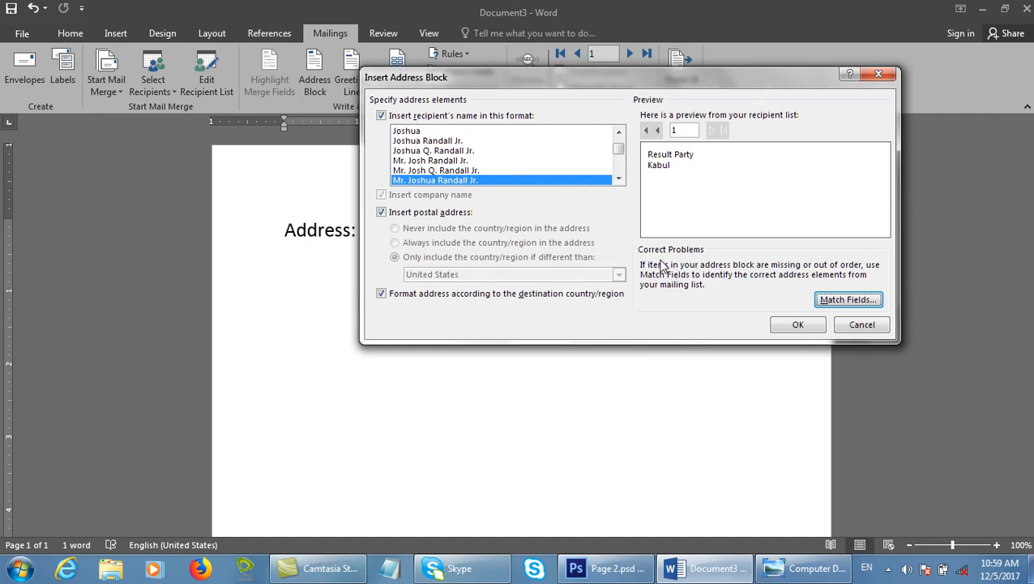
Insert the Result Party / Kabul address block under Address: and open the greeting line settings.
click(797, 323)
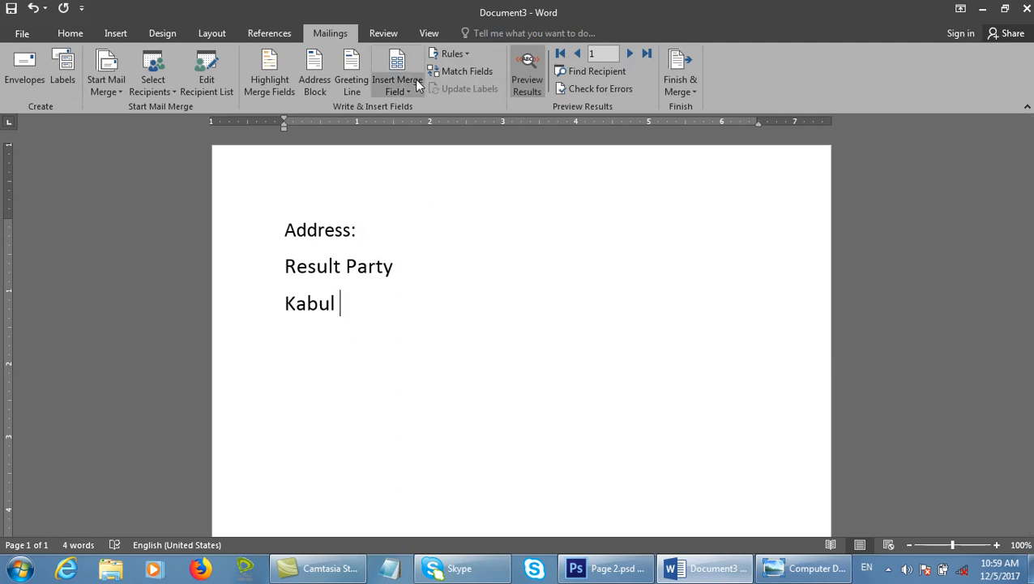
click(314, 73)
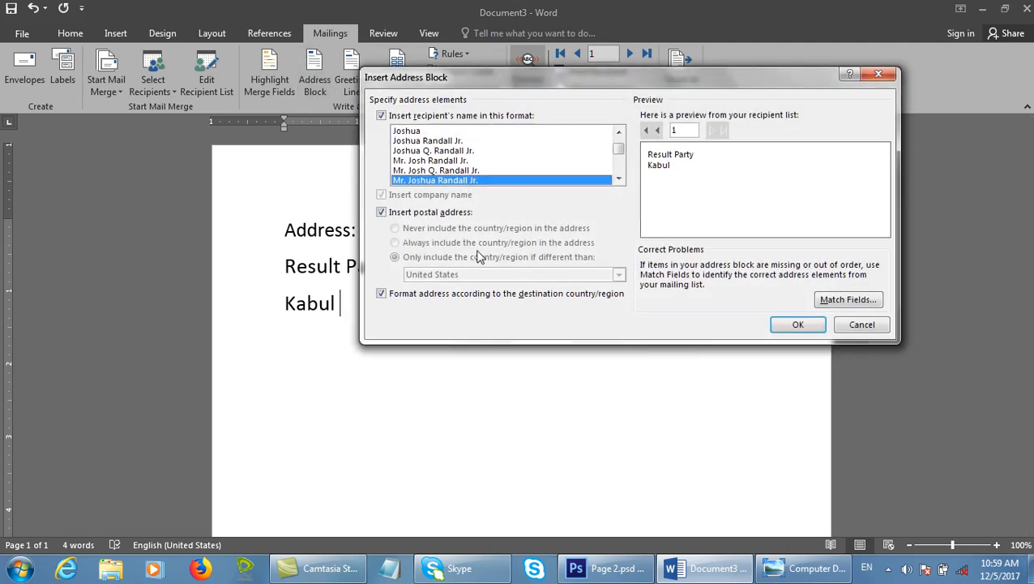
click(861, 324)
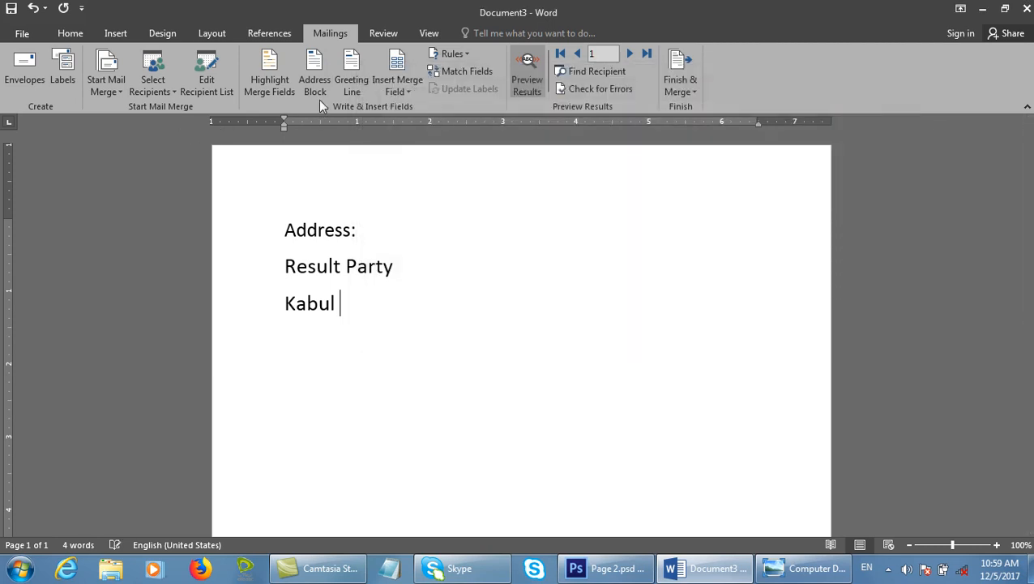
click(351, 77)
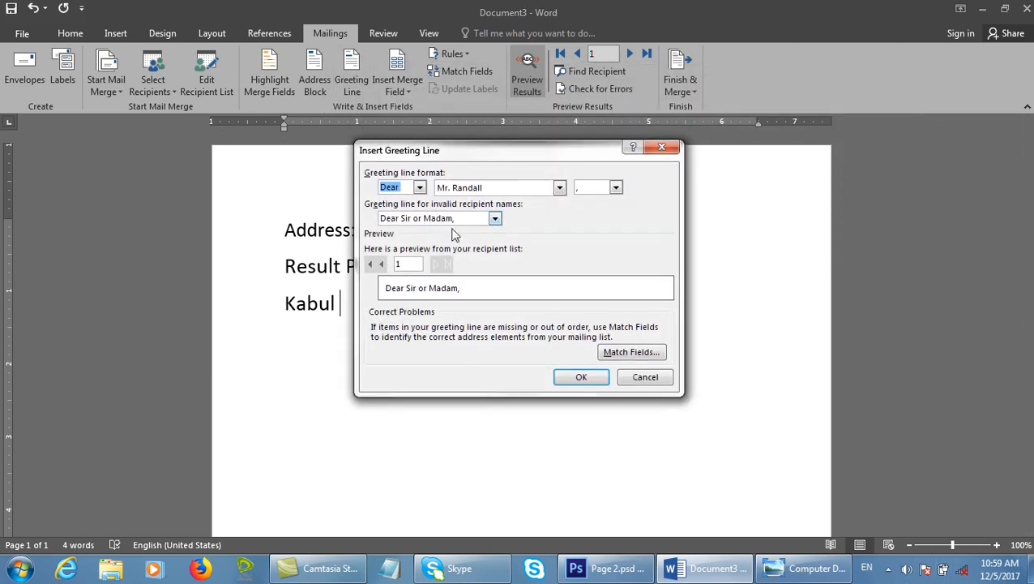
Delete all the text on the page, including a test 'Dear: Madam/Sir' line.
click(671, 382)
drag(445, 327, 194, 143)
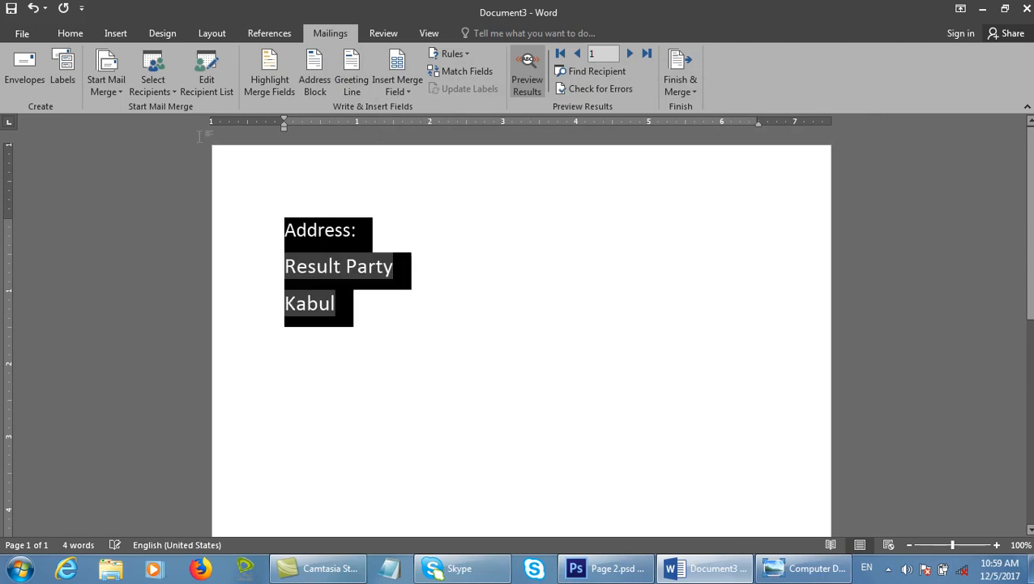
key(Delete)
text(Dear: )
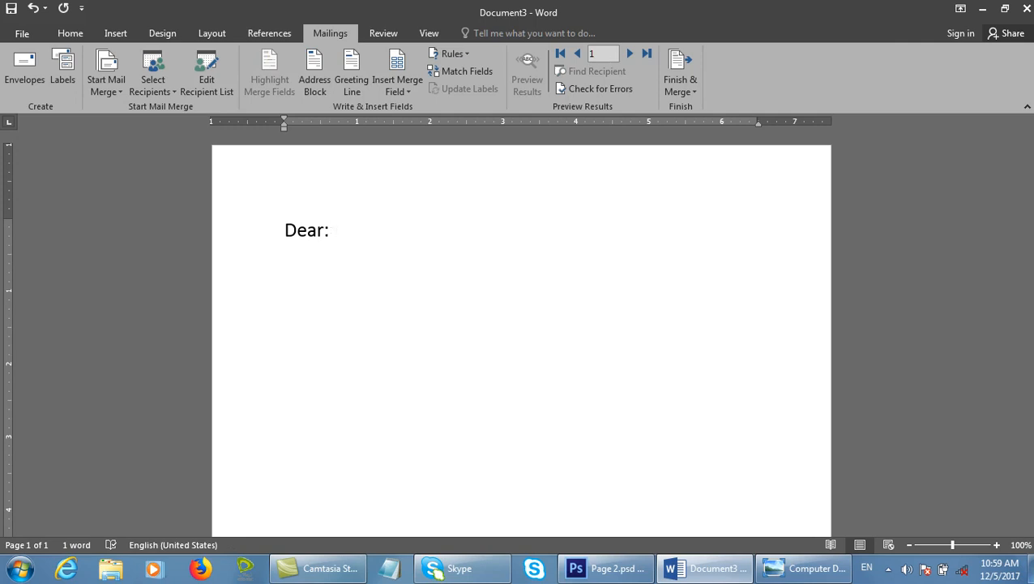
text(Madam)
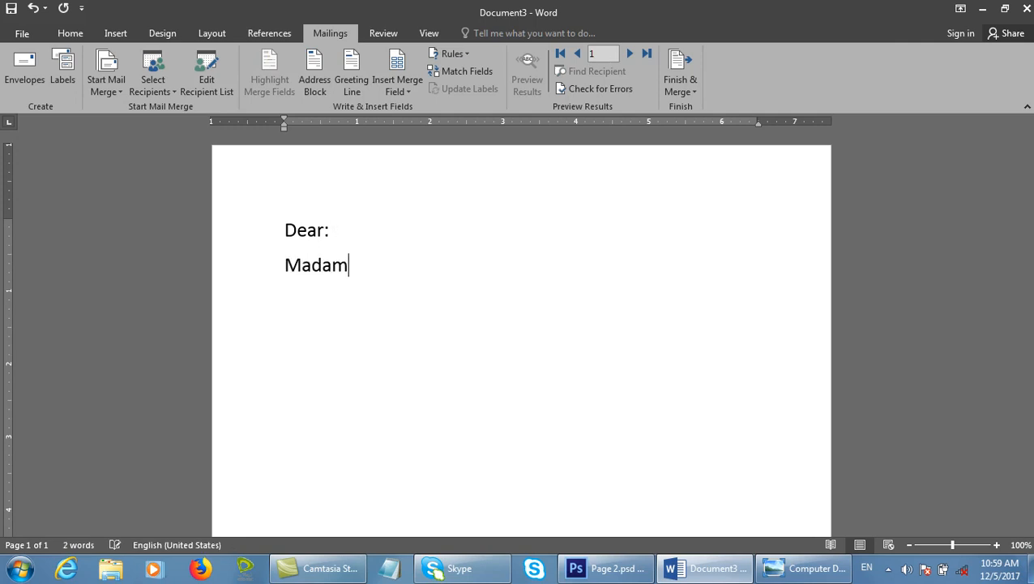
text(/Sir)
key(BackSpace)
key(BackSpace)
key(BackSpace)
key(BackSpace)
key(BackSpace)
key(BackSpace)
key(BackSpace)
key(BackSpace)
key(BackSpace)
key(BackSpace)
key(BackSpace)
key(BackSpace)
key(BackSpace)
key(BackSpace)
key(BackSpace)
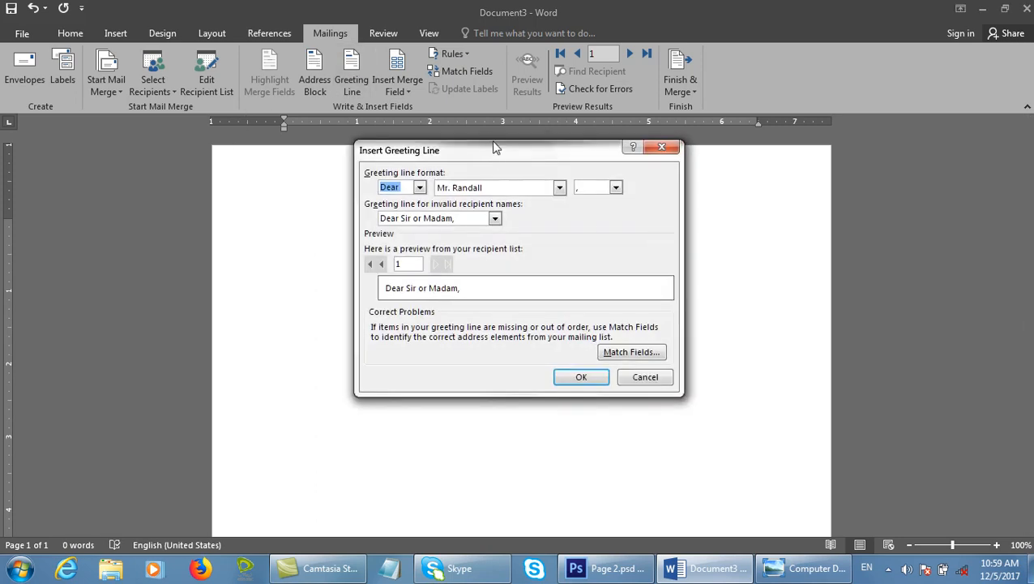
Insert a greeting line using Dear, with 'Dear Sir or Madam,' for invalid recipient names.
drag(492, 145, 637, 128)
click(583, 152)
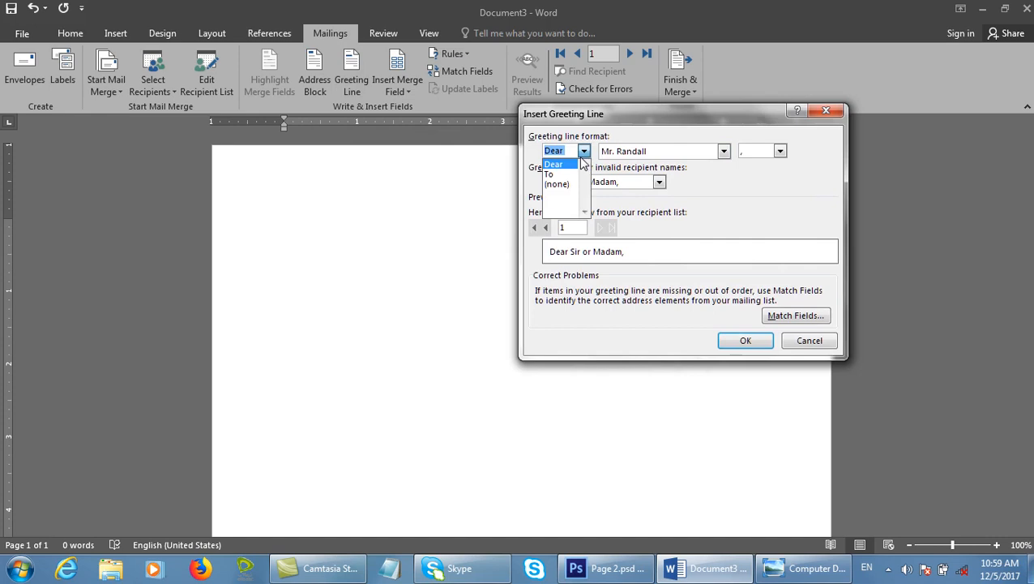
click(583, 159)
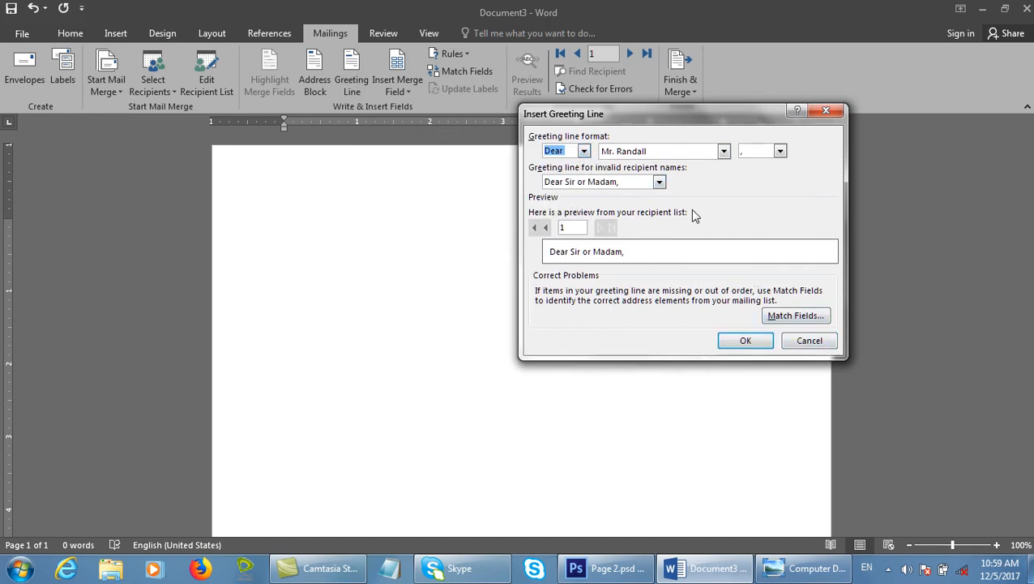
click(659, 182)
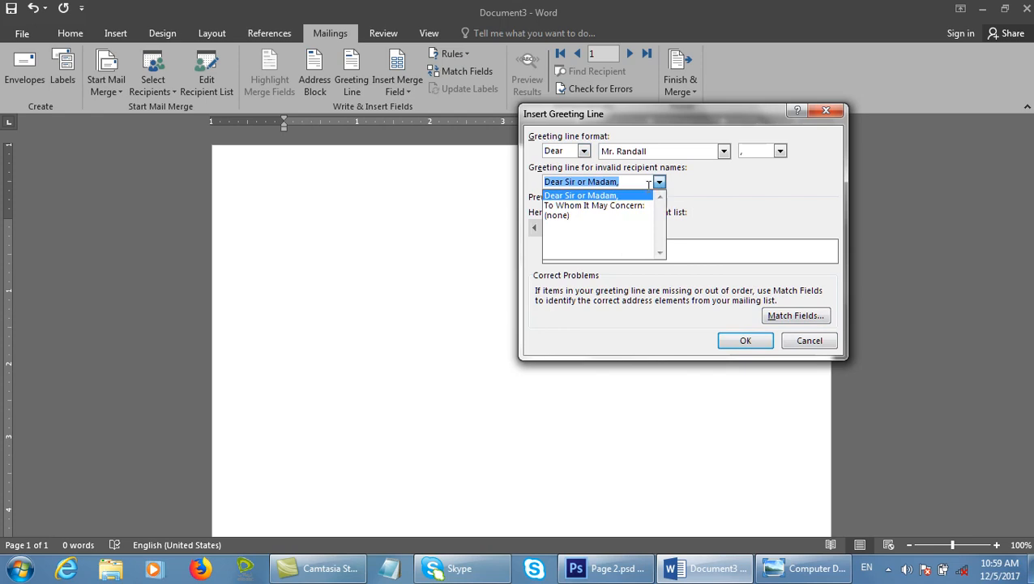
click(635, 207)
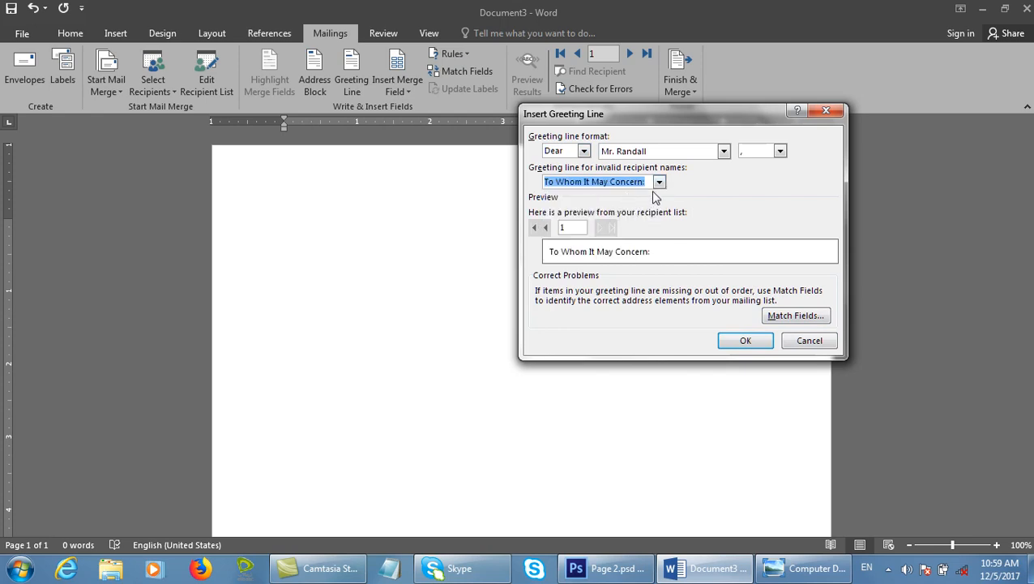
click(659, 182)
click(600, 195)
click(584, 151)
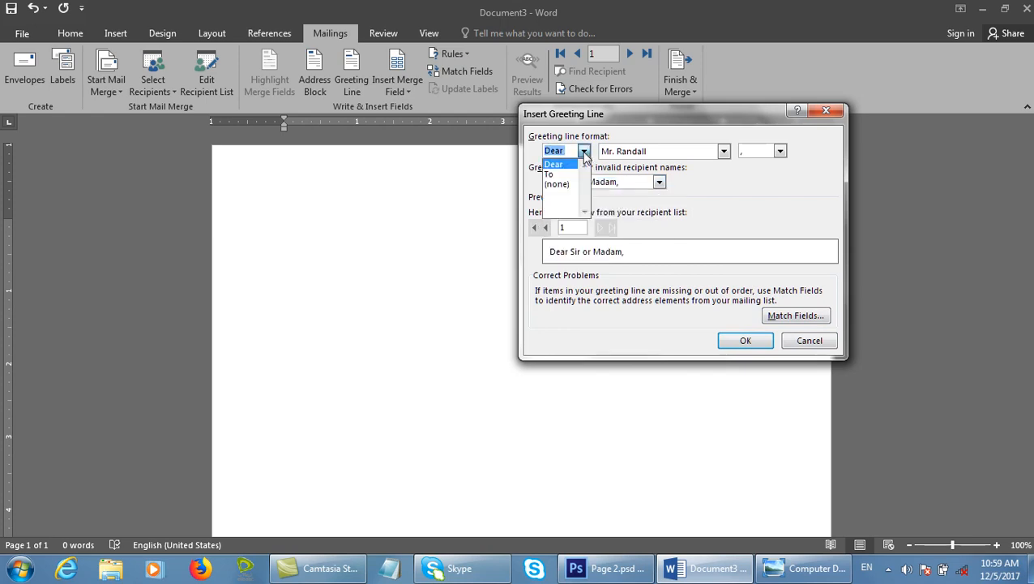
click(570, 165)
click(584, 152)
click(554, 166)
click(740, 342)
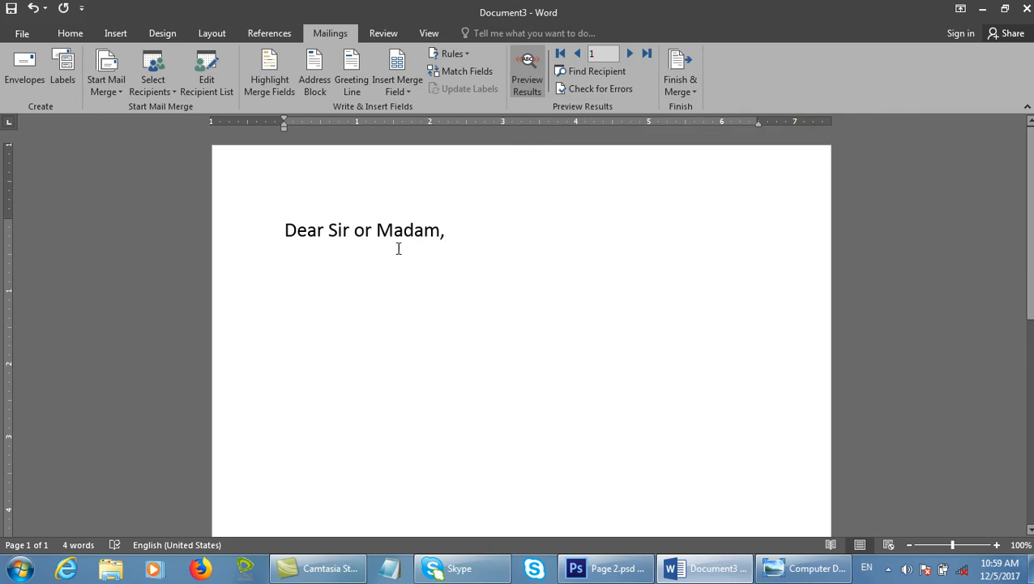
Add the Student_Name field after the greeting, then undo the greeting and name.
click(382, 94)
click(406, 127)
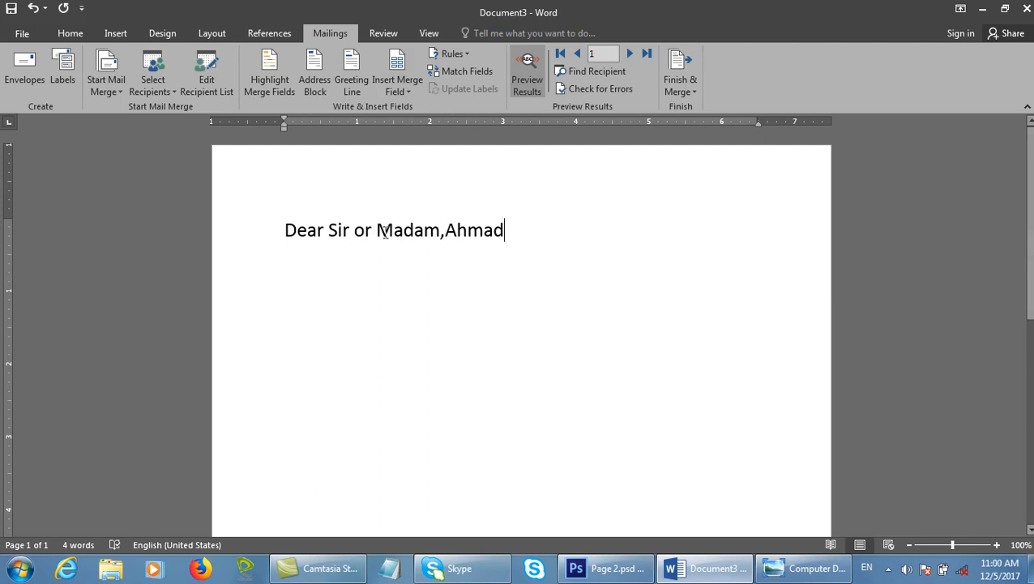
key(ctrl+z)
key(ctrl+z)
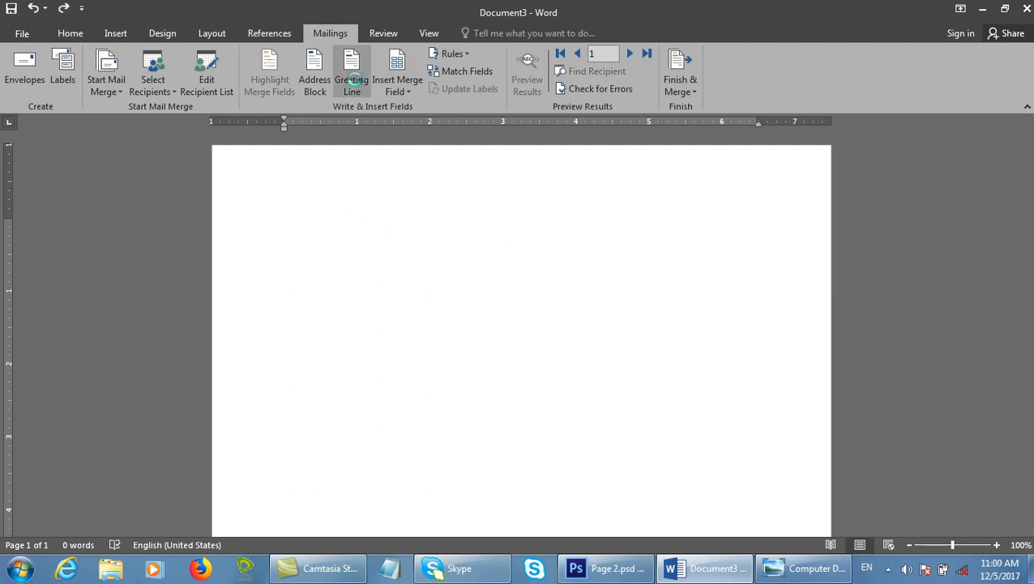
In the greeting line settings, try the 'To' salutation, keeping the comma after the name.
click(354, 84)
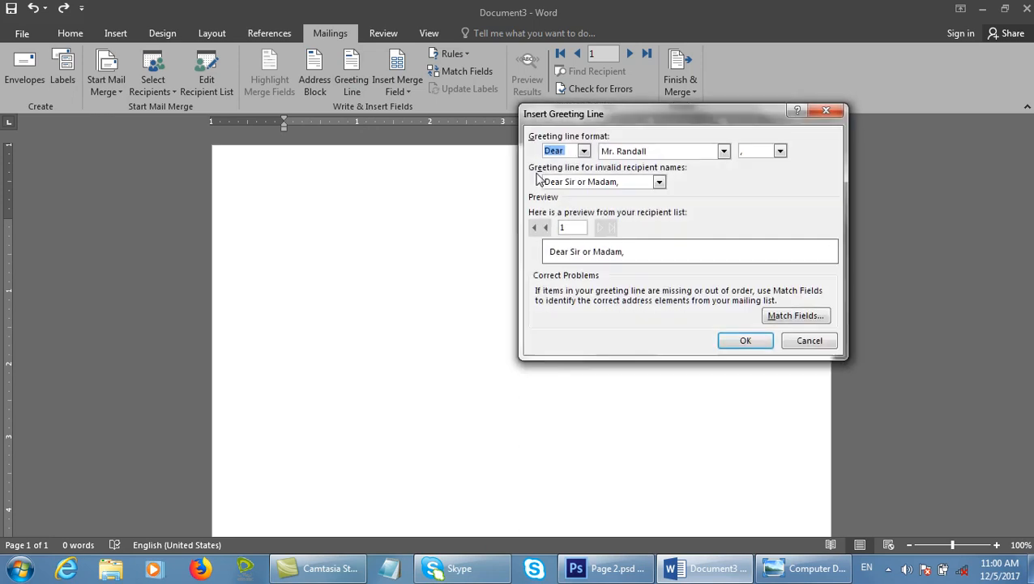
click(592, 185)
click(584, 151)
click(557, 175)
click(780, 151)
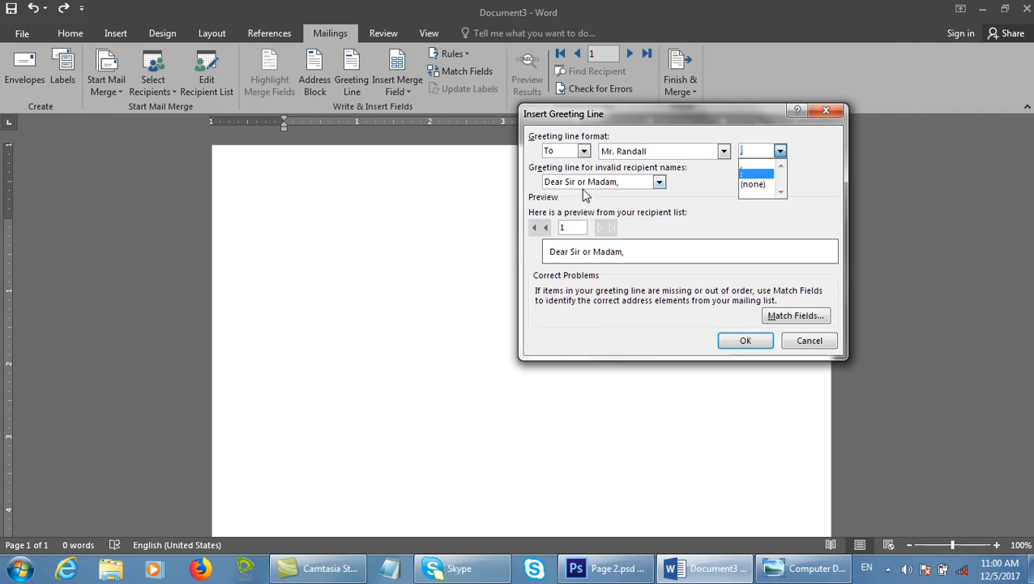
click(636, 125)
Insert a Dear greeting with 'To Whom It May Concern:' for invalid names, then list merge fields.
drag(690, 121, 473, 133)
click(355, 162)
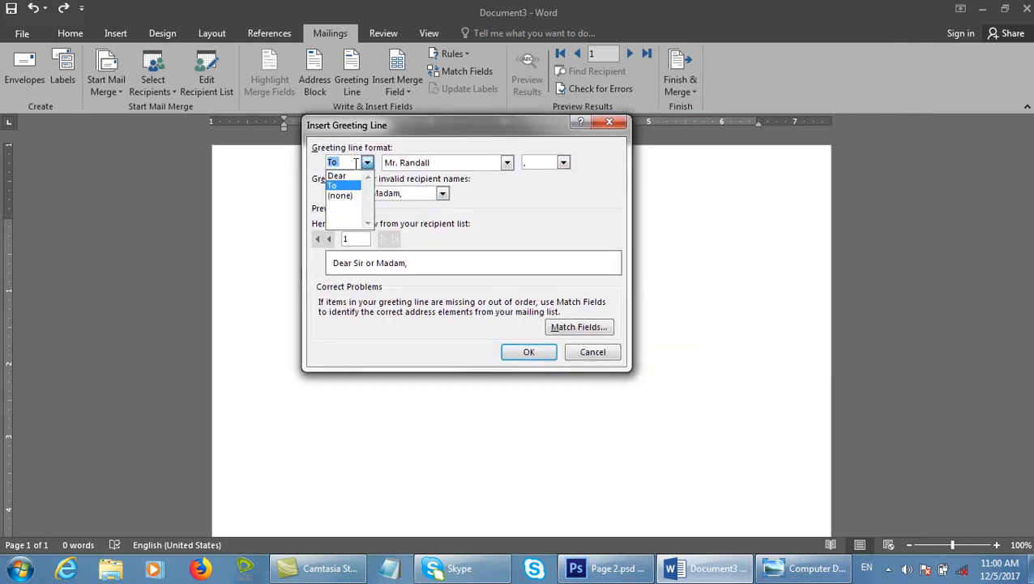
click(344, 189)
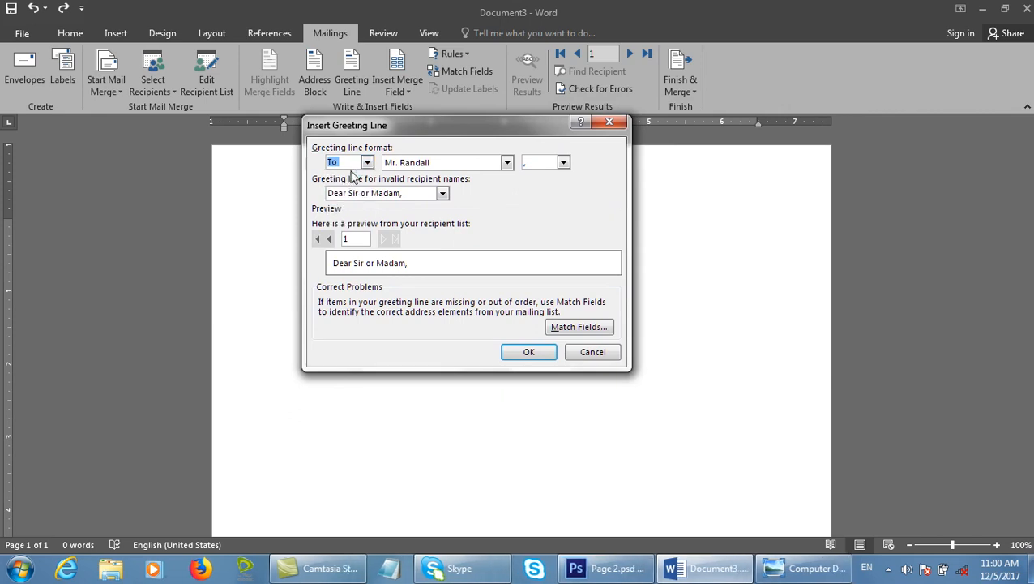
click(368, 162)
click(350, 177)
click(441, 193)
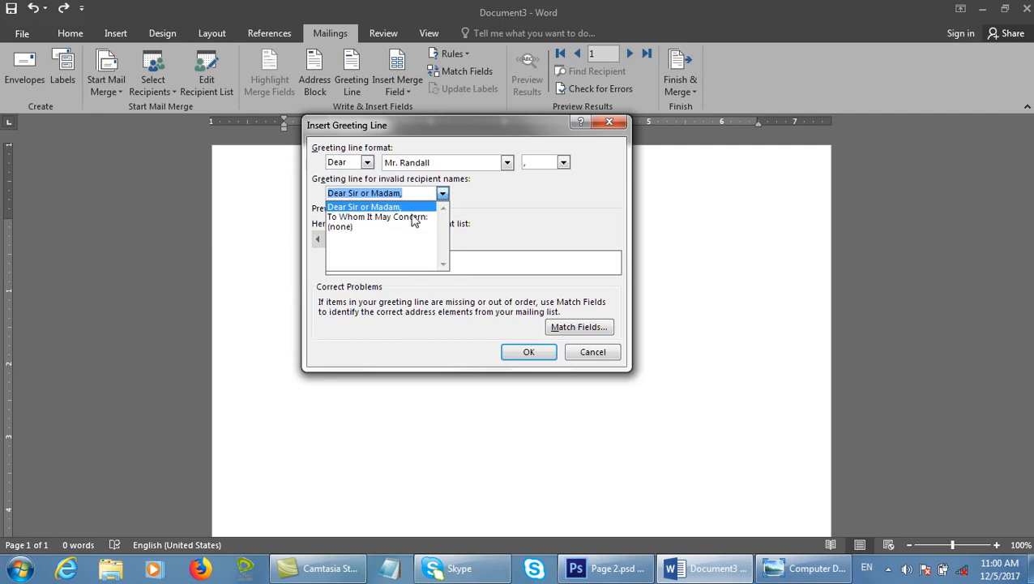
click(388, 217)
click(529, 351)
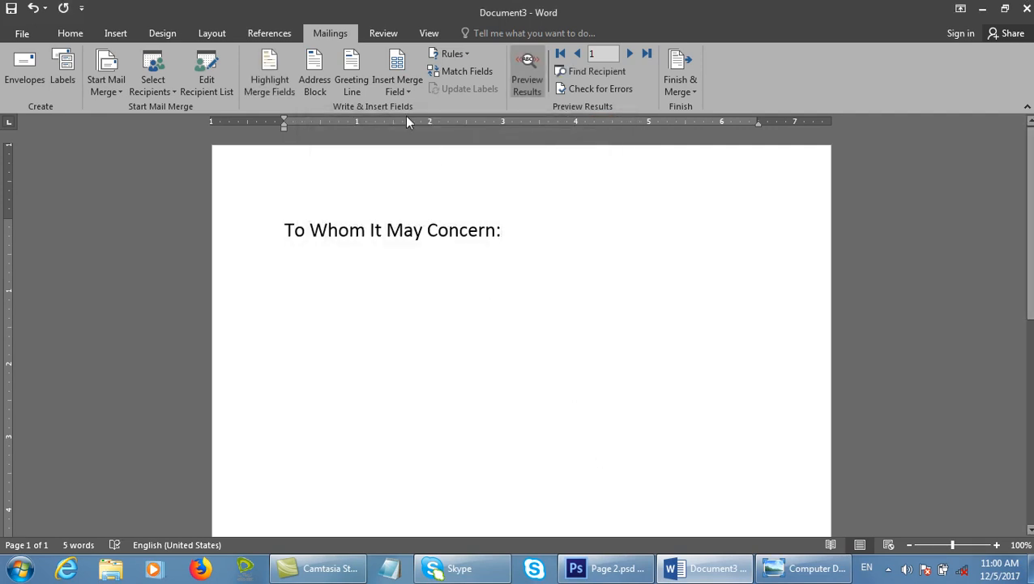
click(394, 90)
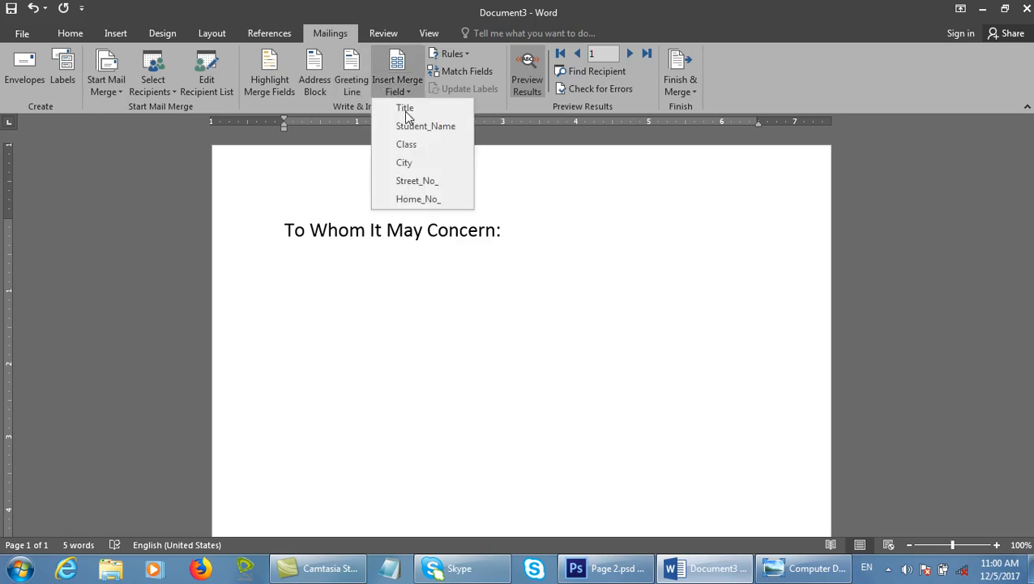
Insert the Student_Name field after 'To Whom It May Concern:' and place the cursor after it.
click(426, 127)
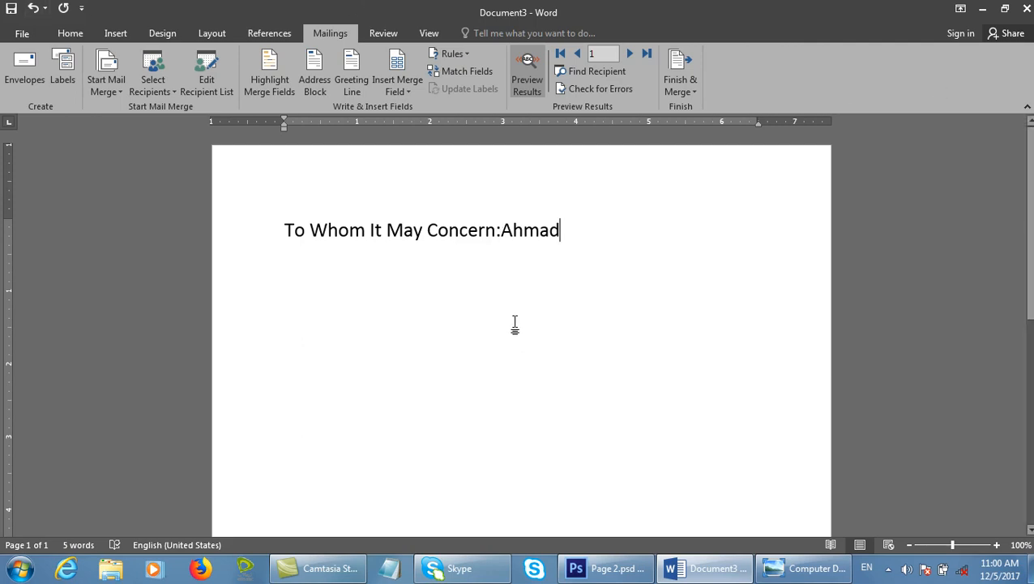
click(229, 225)
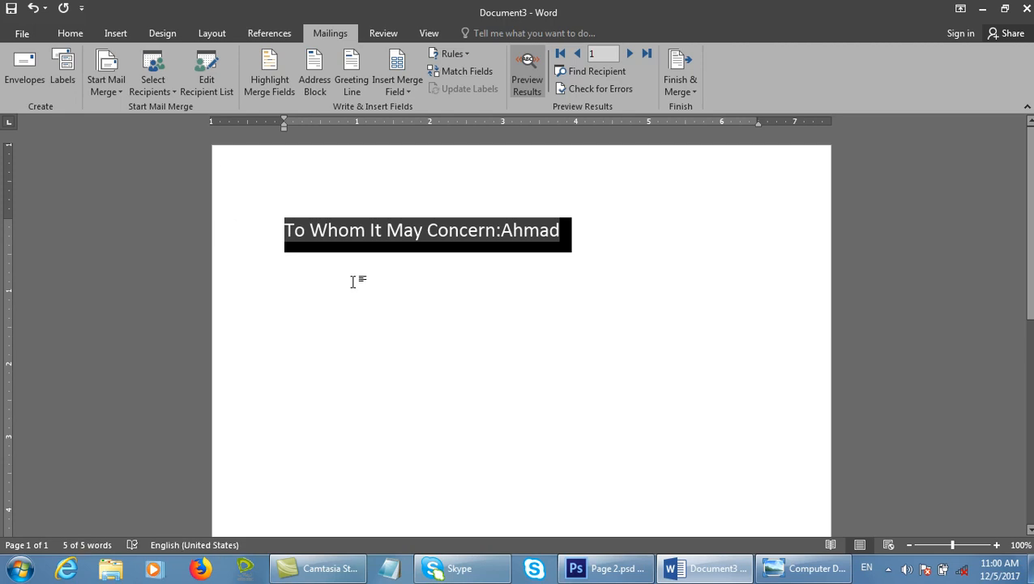
click(558, 233)
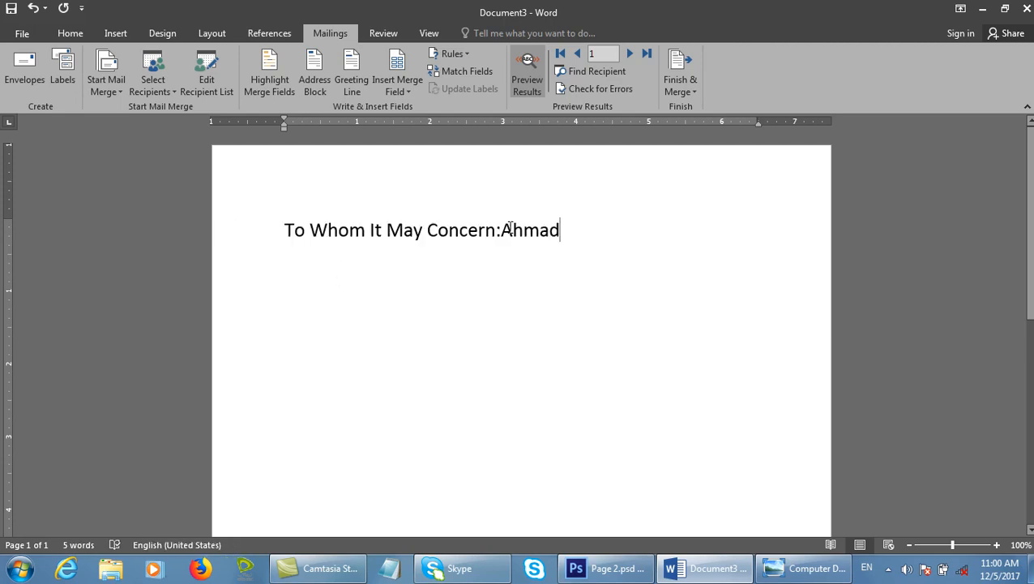
click(316, 81)
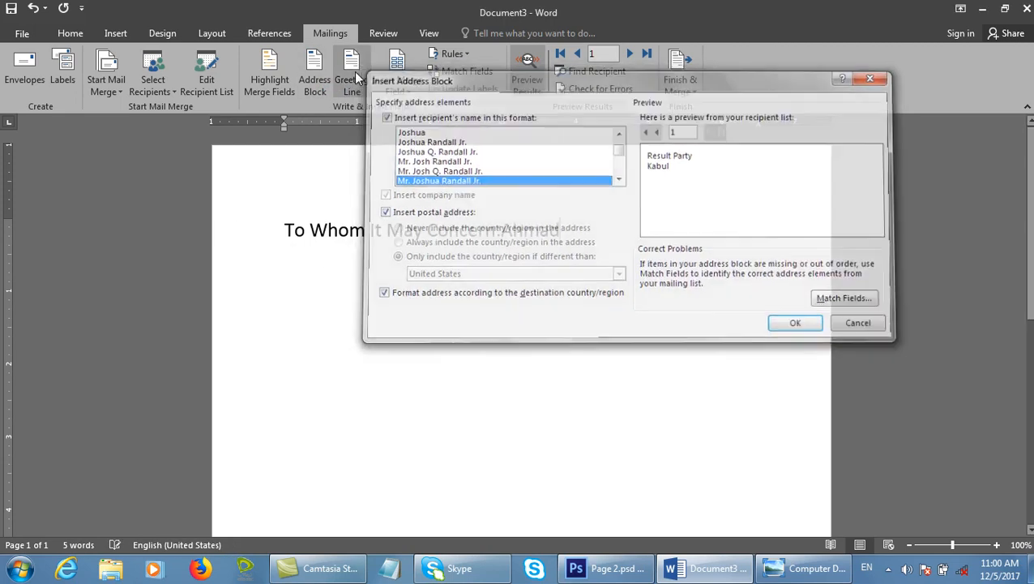
Remember the field matching and insert a 'Dear Sir or Madam,' greeting line after the name field.
key(Escape)
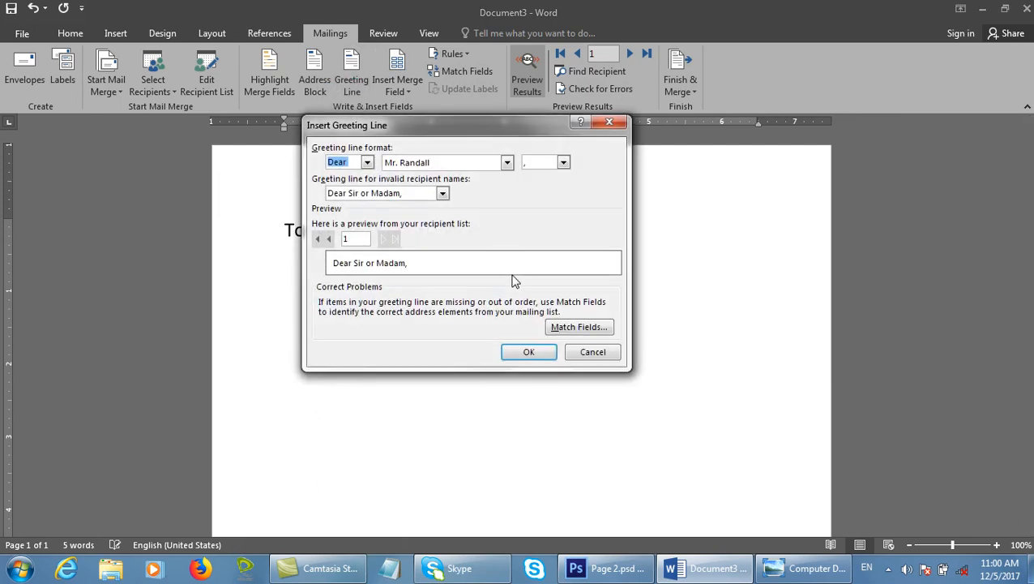
key(Escape)
click(366, 80)
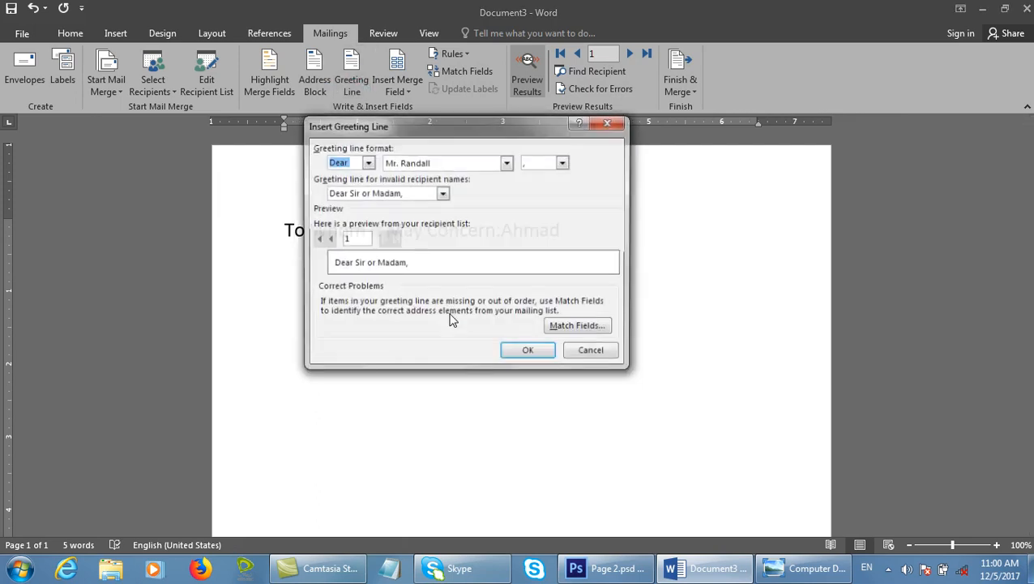
click(346, 237)
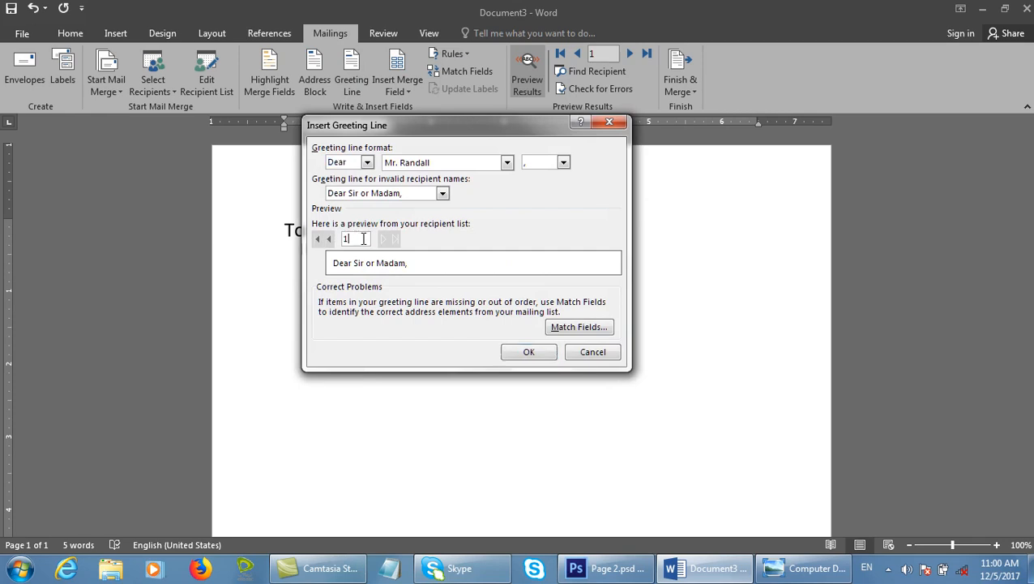
click(580, 328)
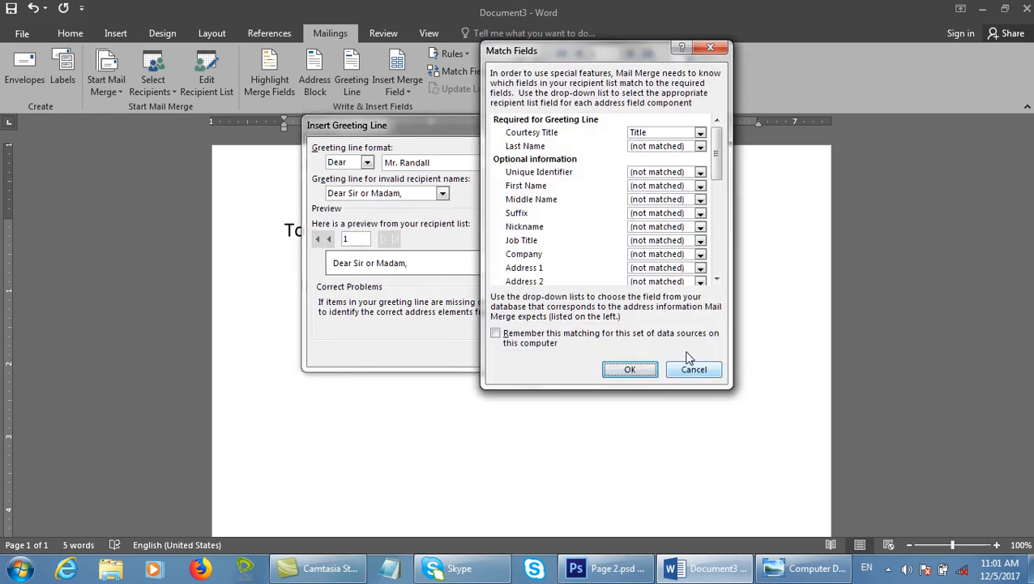
click(567, 332)
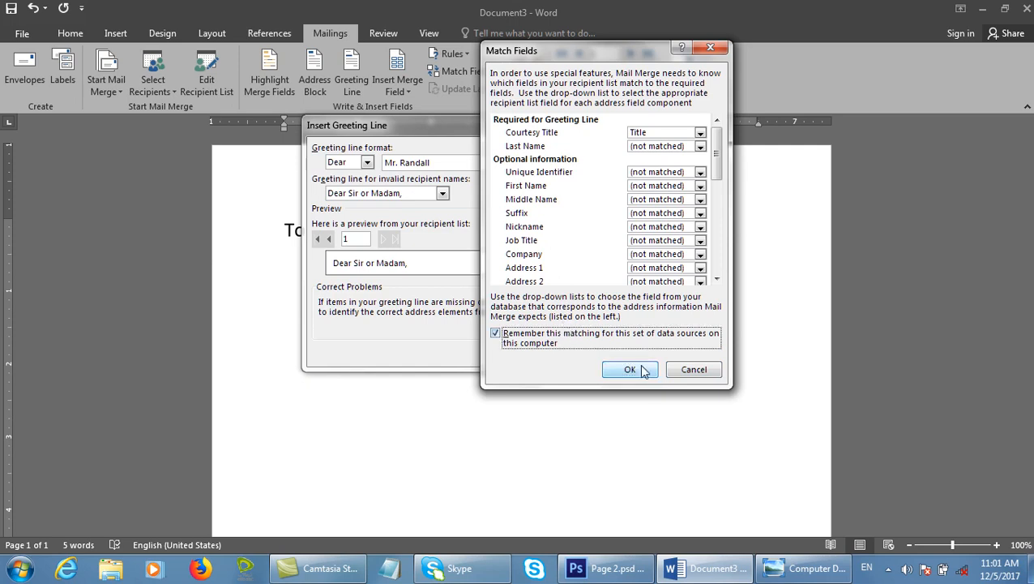
click(631, 371)
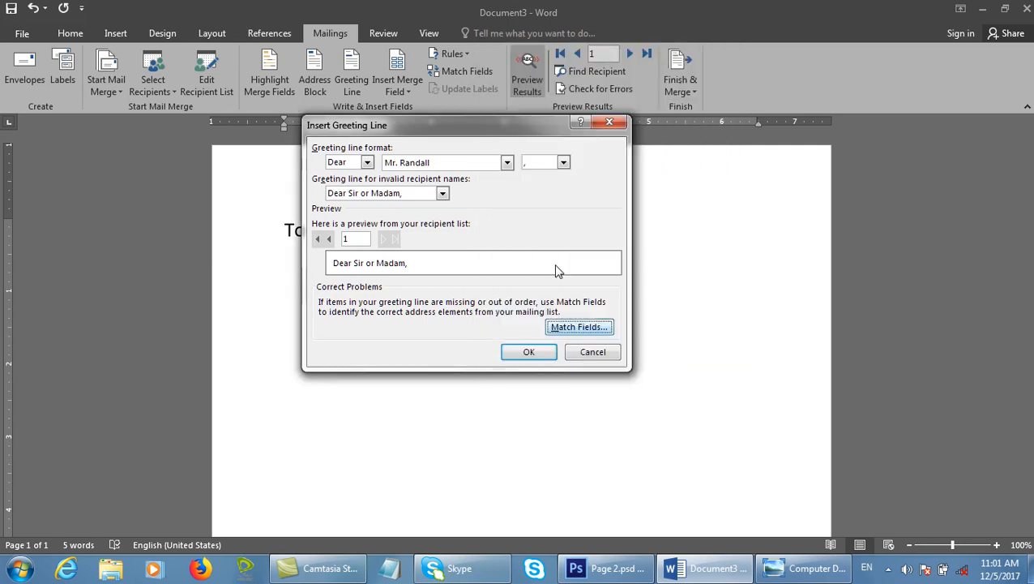
click(543, 352)
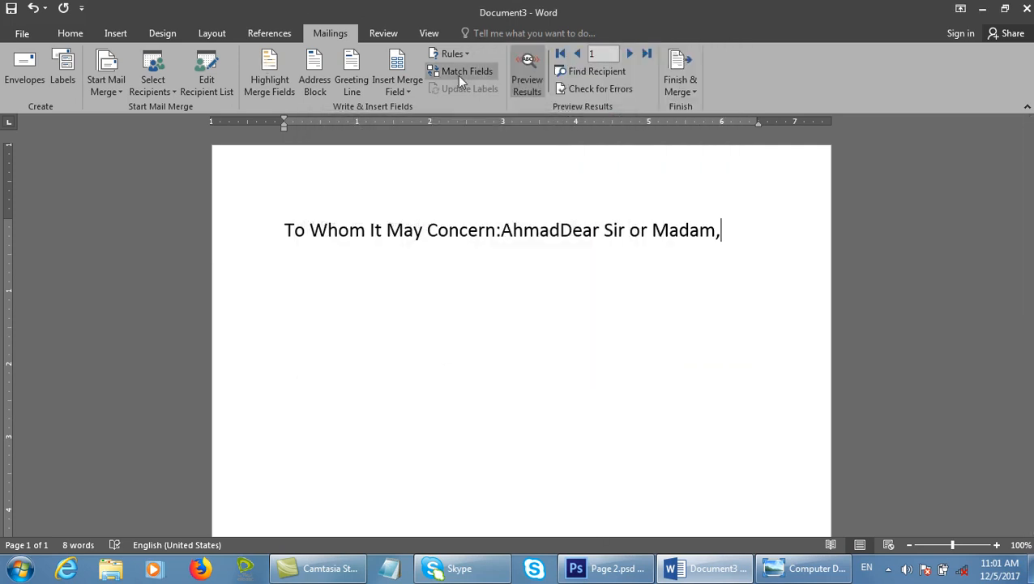
click(454, 54)
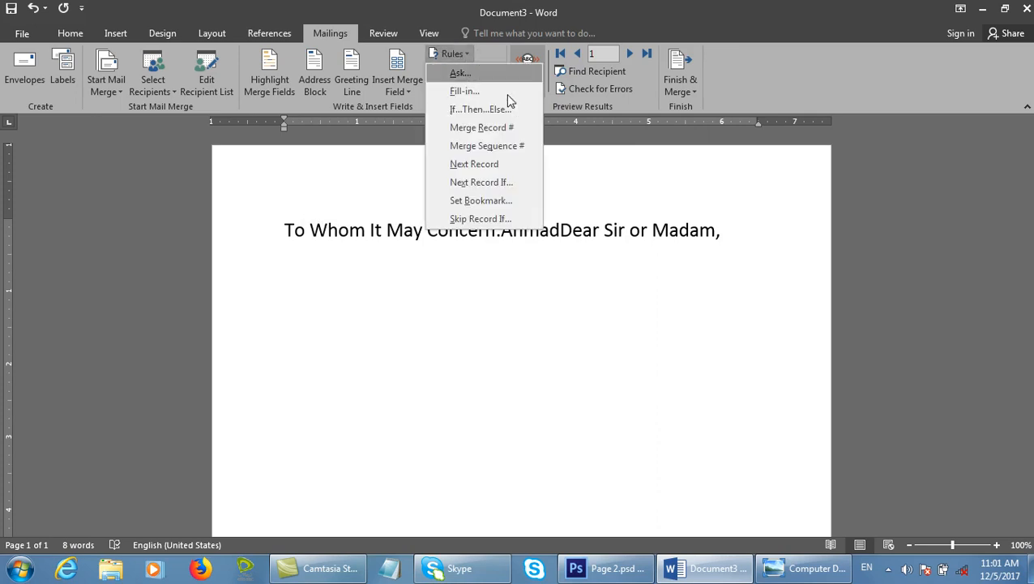
Delete the remaining line of letter text so the page is empty, then dismiss the Rules list.
click(502, 341)
drag(747, 247, 304, 222)
key(Delete)
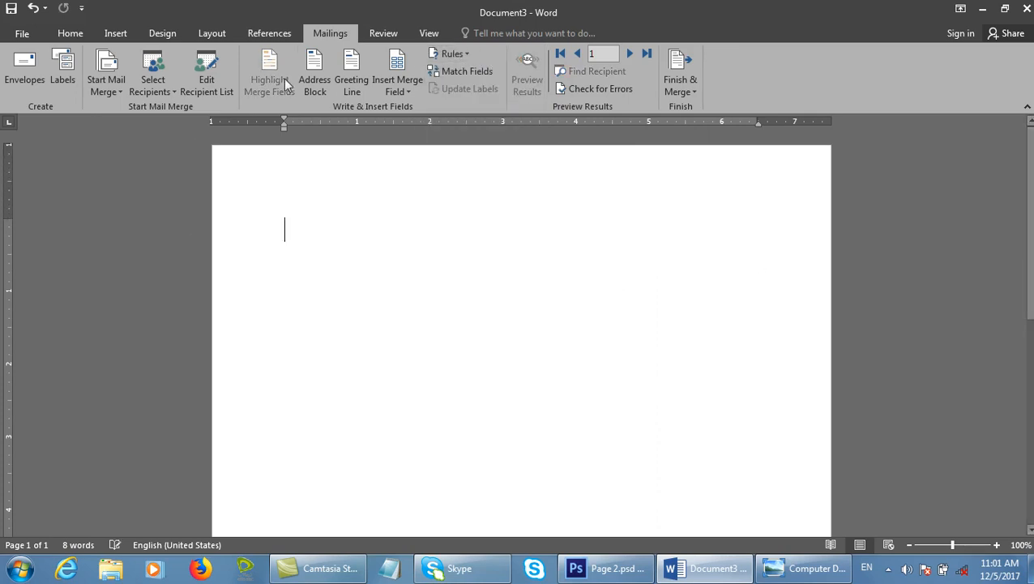
click(454, 54)
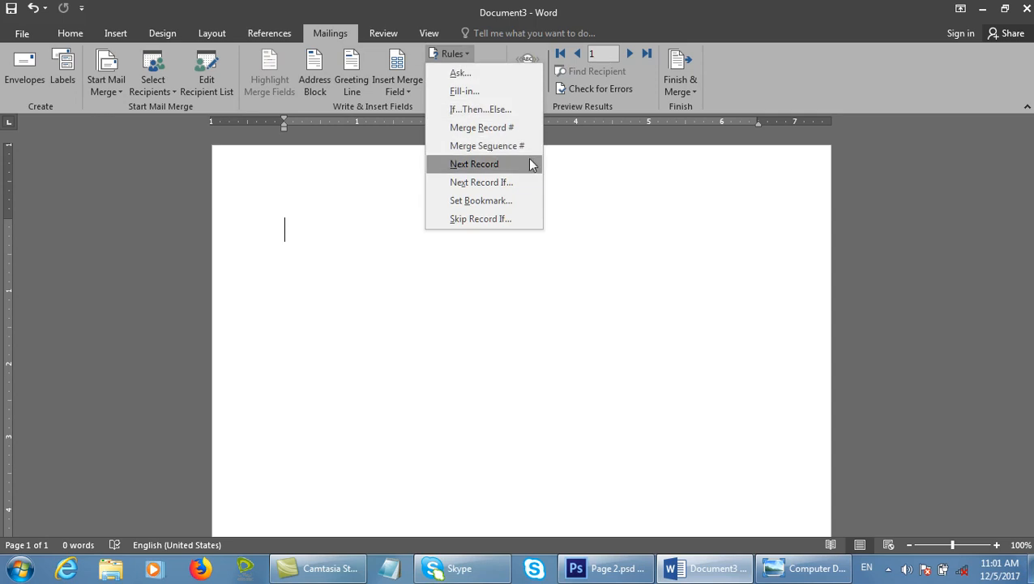
click(554, 407)
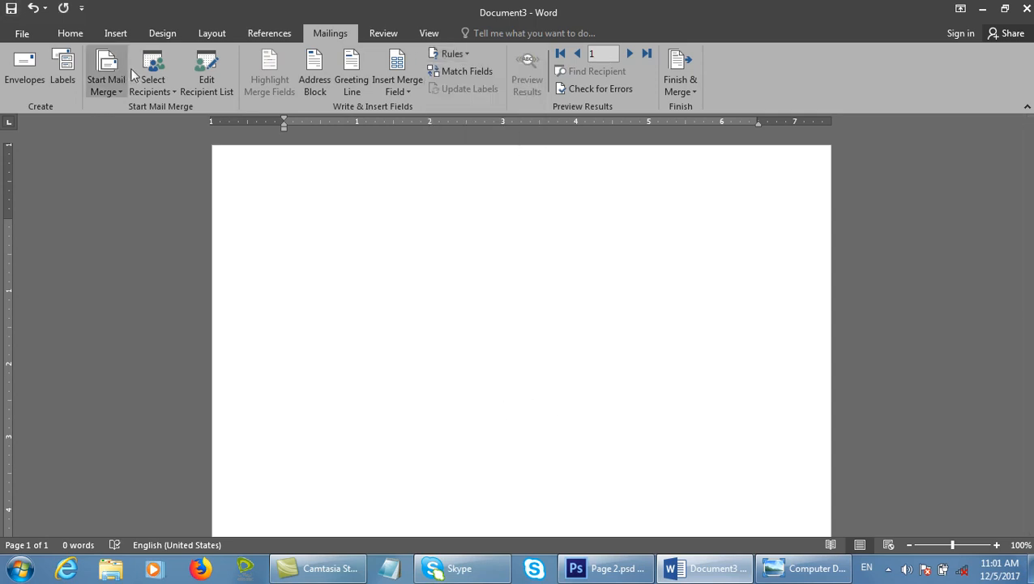
click(121, 34)
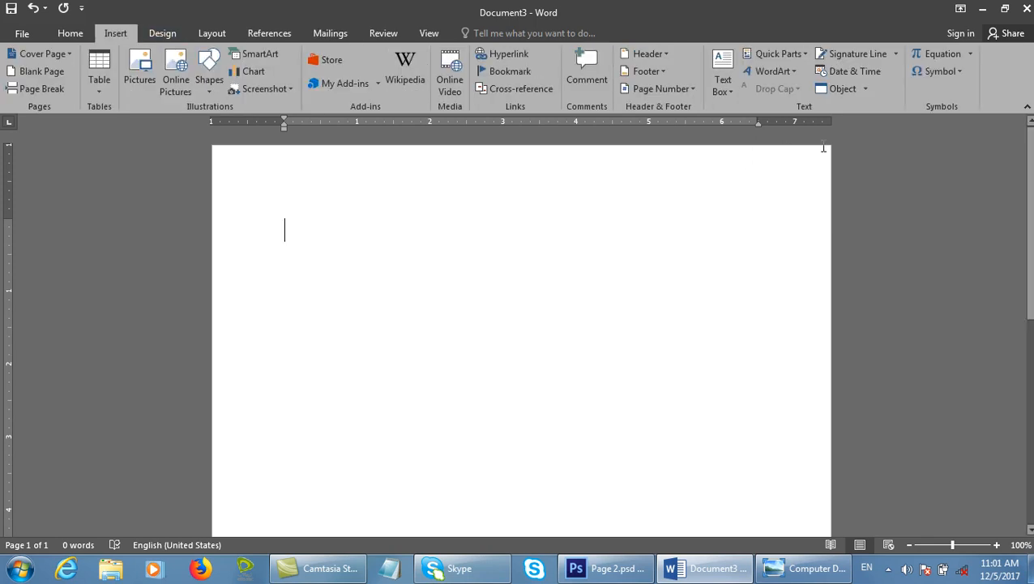
click(806, 55)
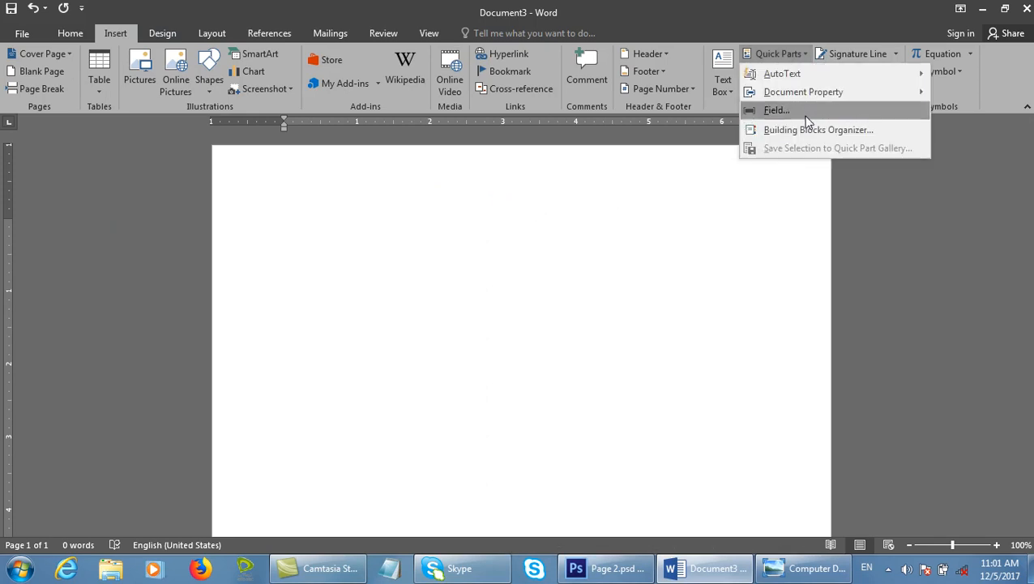
click(330, 34)
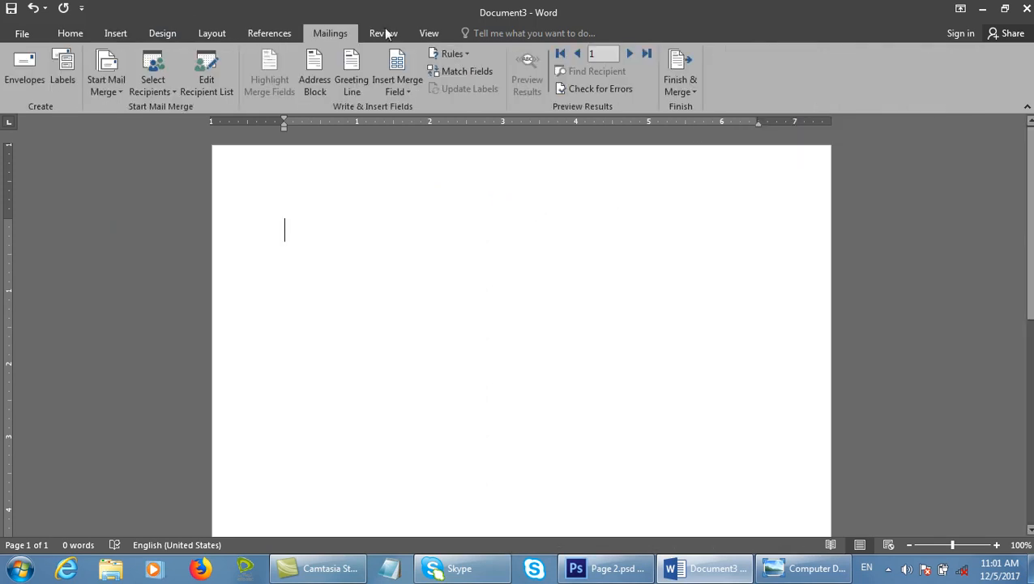
click(474, 71)
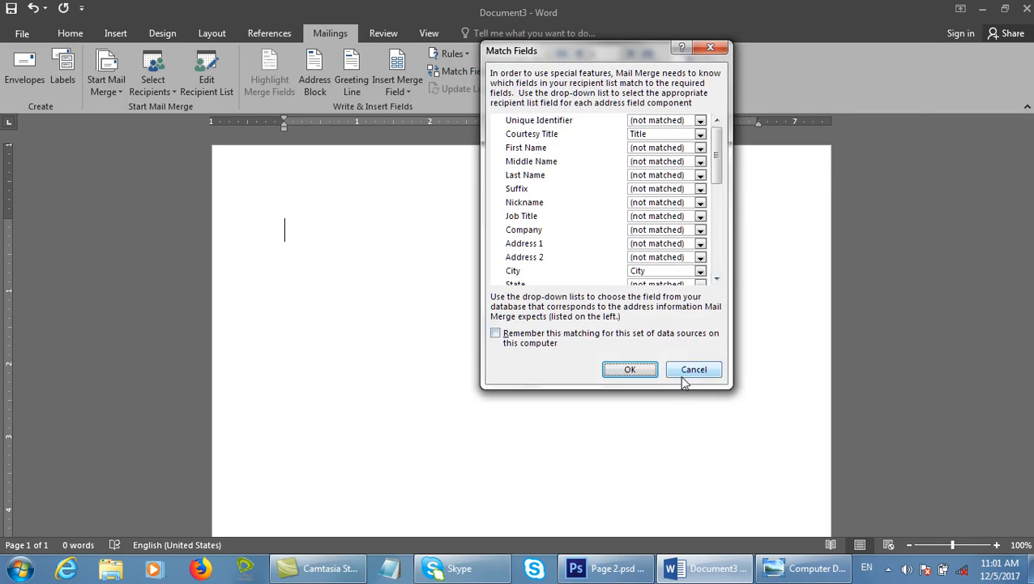
drag(714, 177, 726, 286)
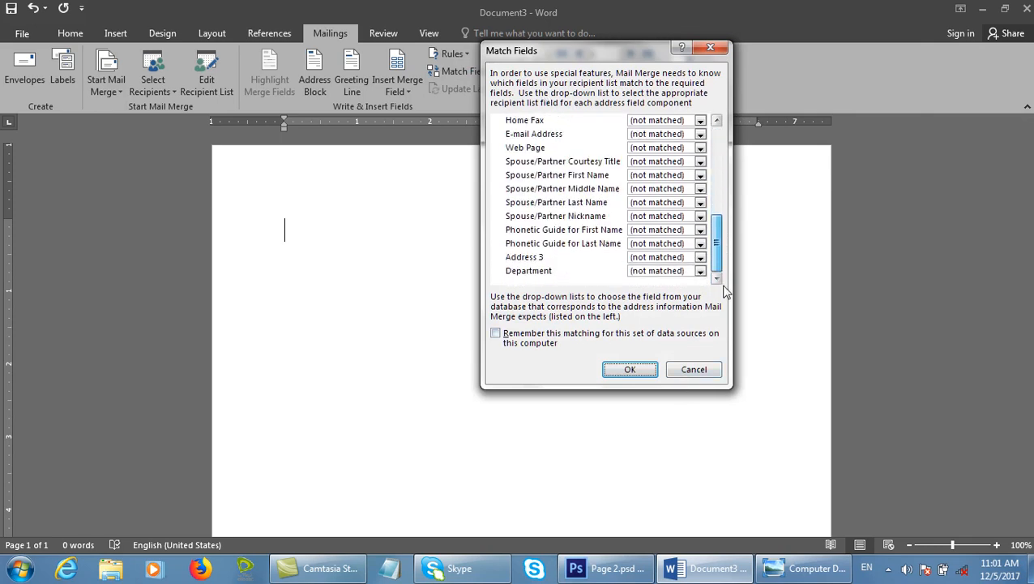
drag(715, 226, 707, 118)
click(578, 129)
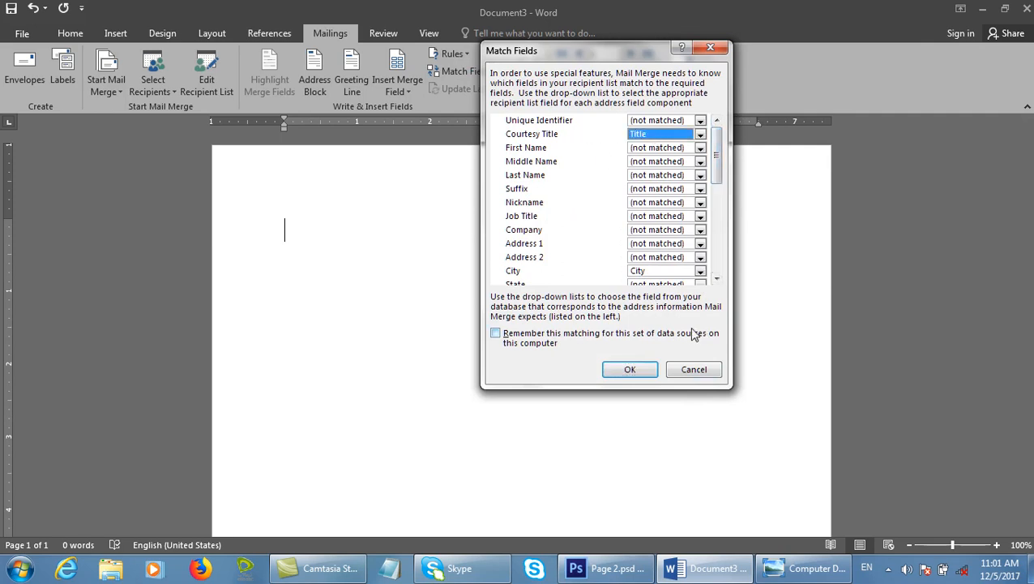
click(636, 271)
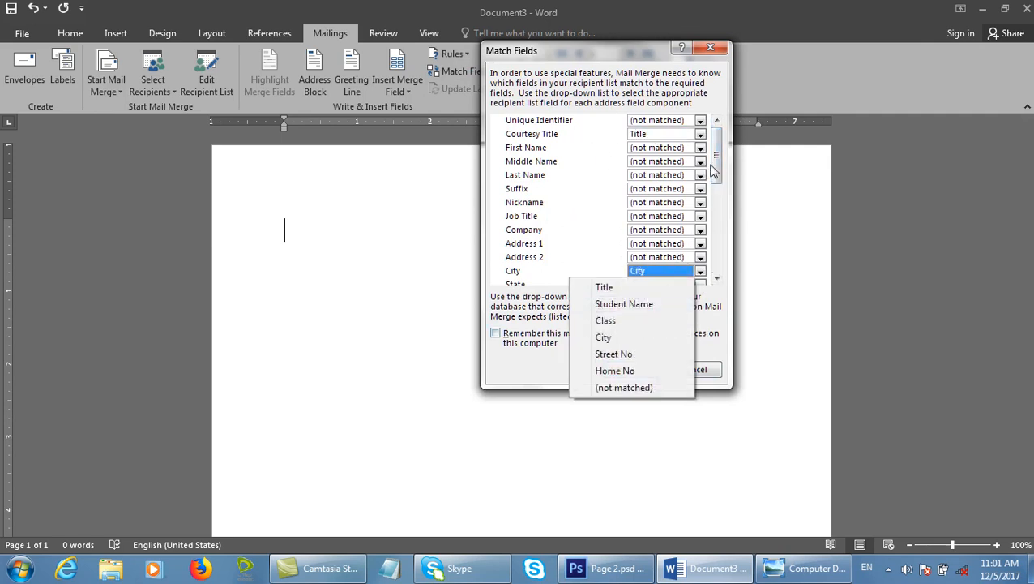
drag(718, 178, 717, 258)
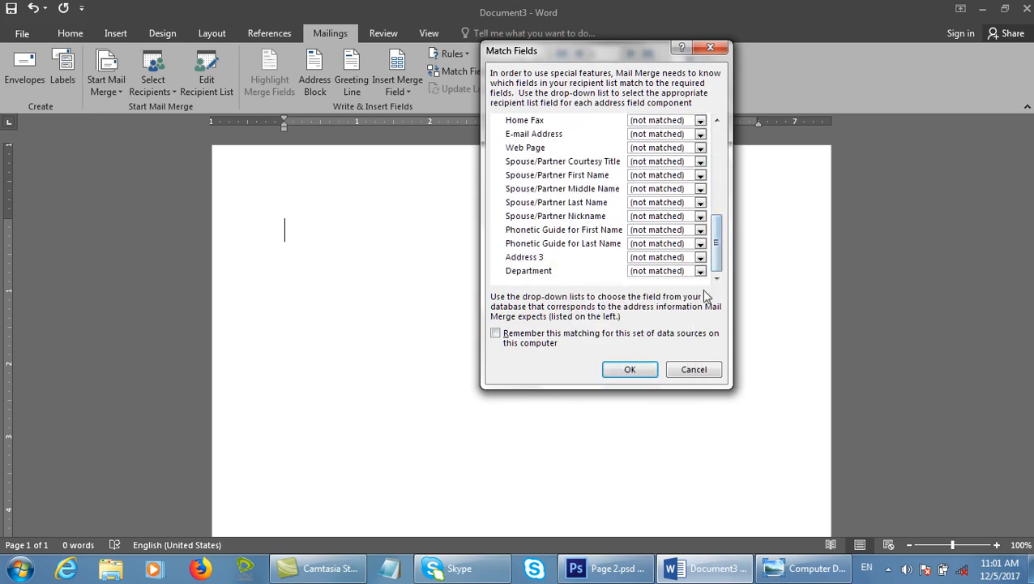
click(710, 47)
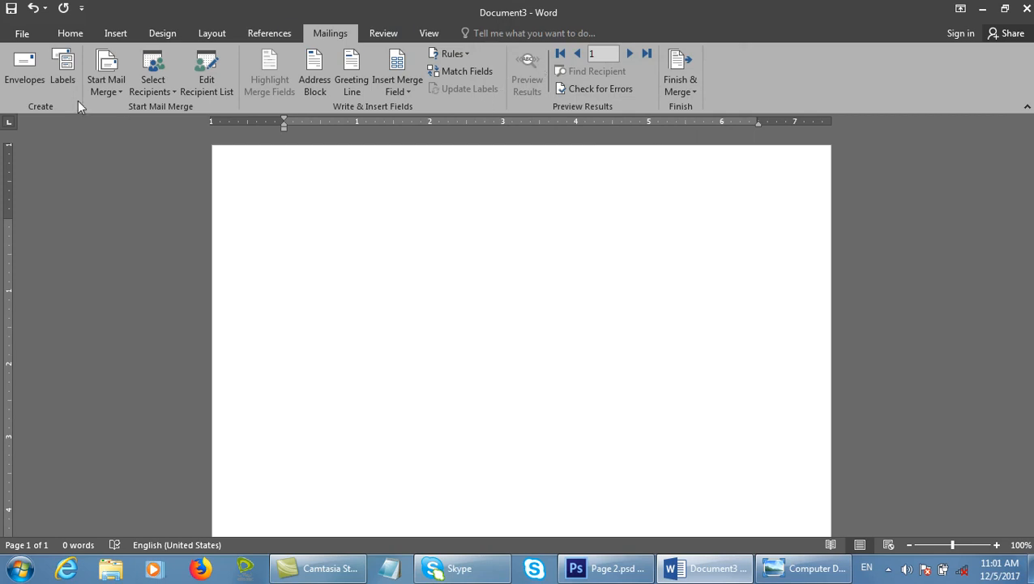
Open Envelopes and Labels, cancel it, then reopen it on the Envelopes tab.
mouse_move(5, 47)
mouse_down()
mouse_move(53, 77)
mouse_move(53, 96)
mouse_up()
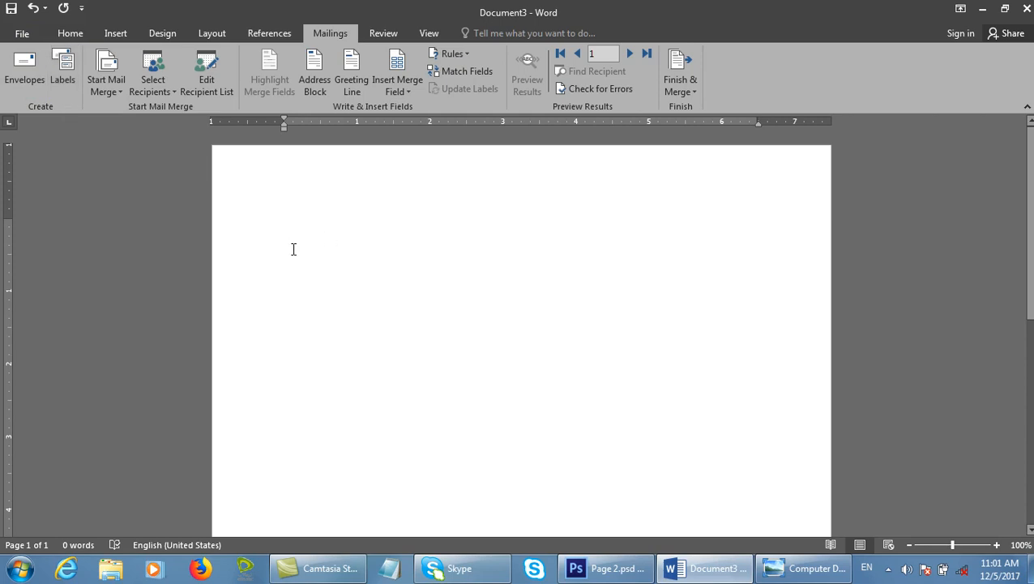
click(24, 69)
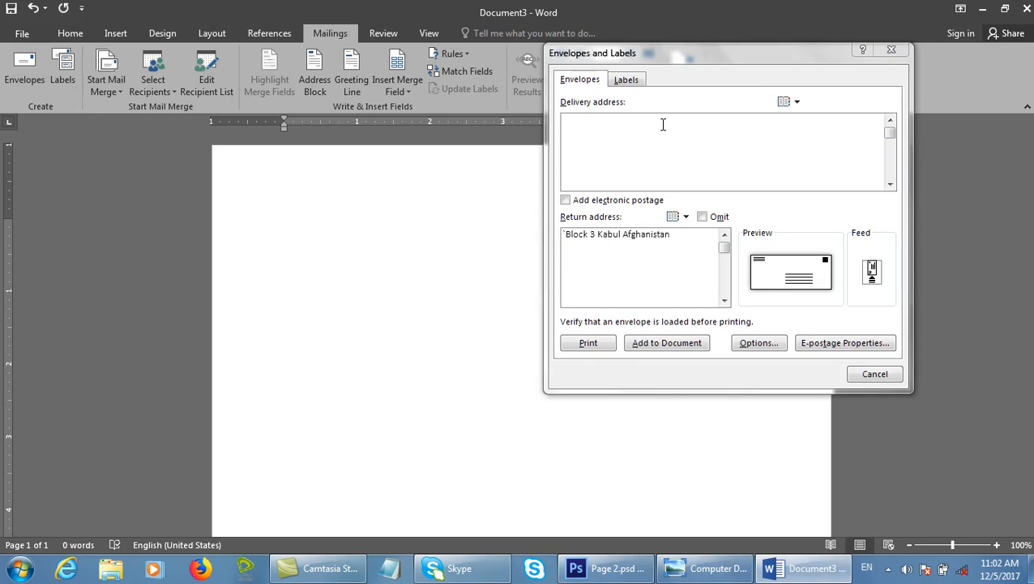
click(879, 371)
click(869, 372)
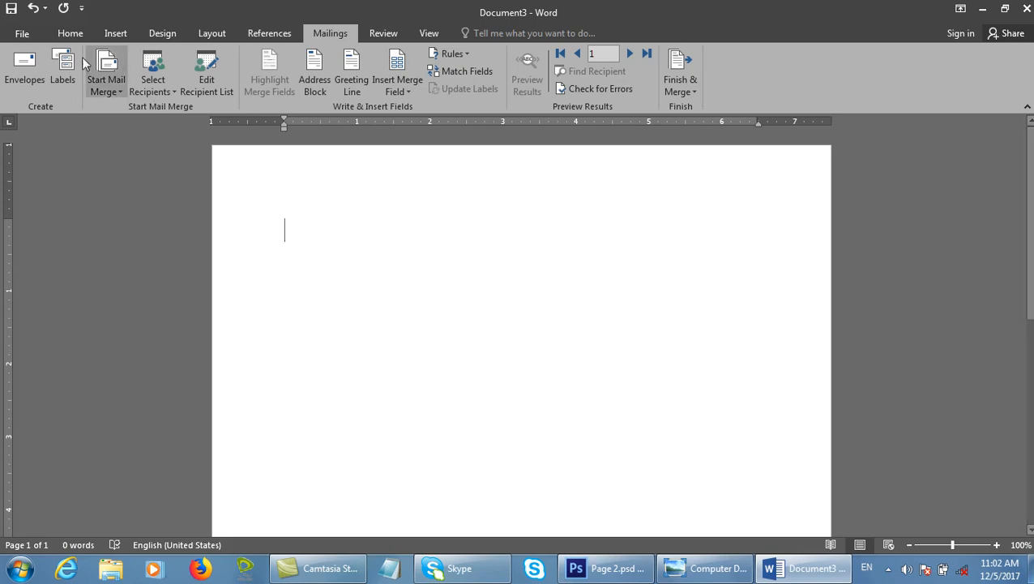
click(24, 69)
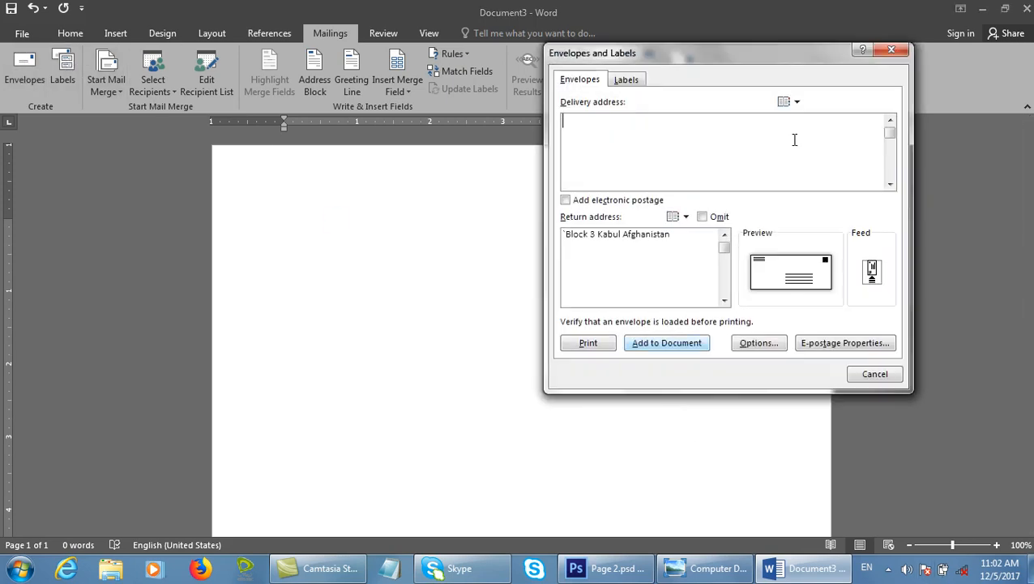
Move the Envelopes and Labels dialog aside, then dismiss it with Escape.
drag(704, 59, 334, 86)
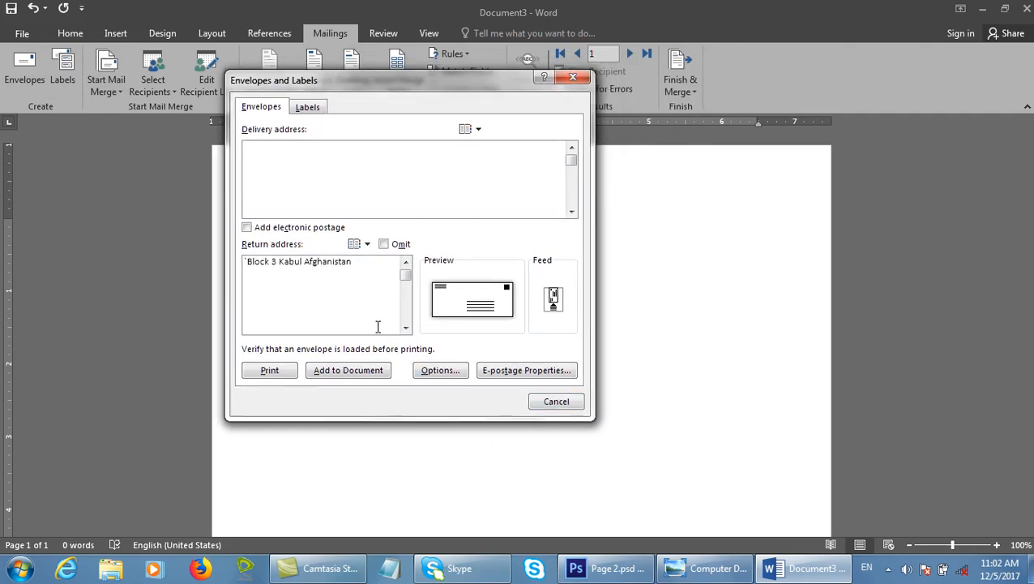
drag(234, 118, 322, 154)
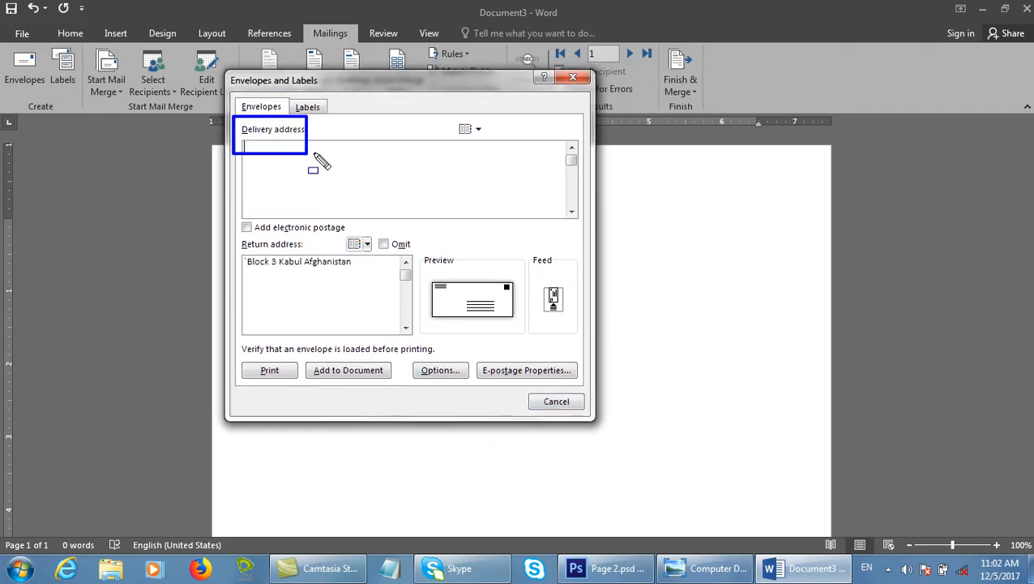
drag(231, 235, 411, 270)
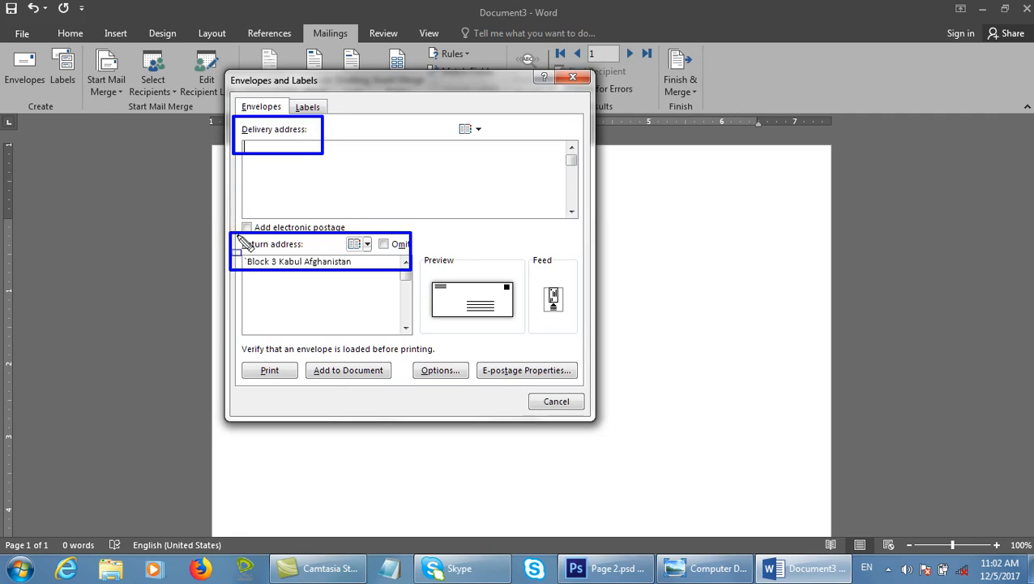
mouse_move(238, 233)
mouse_down()
mouse_move(304, 277)
mouse_move(323, 249)
mouse_move(325, 263)
mouse_up()
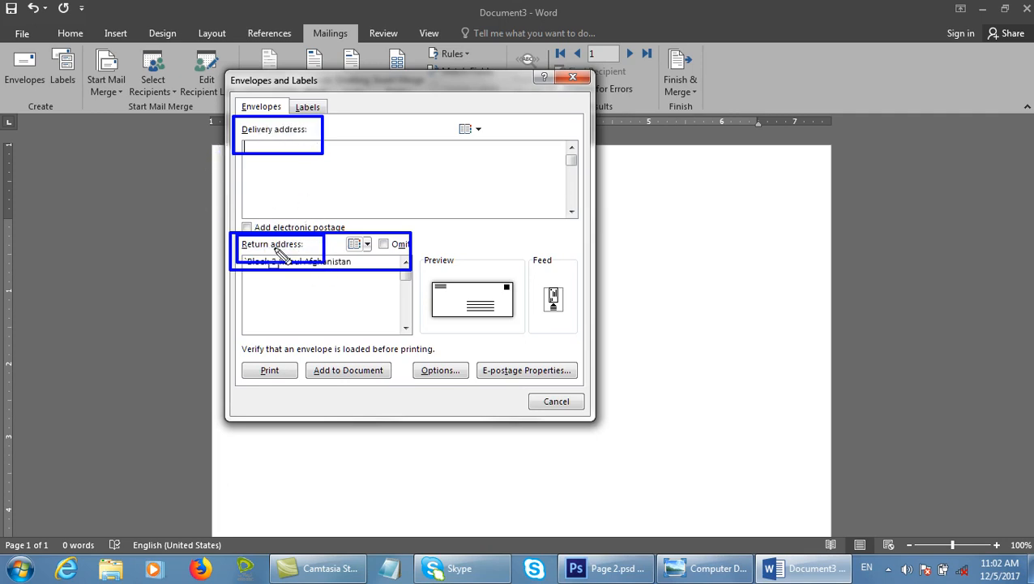
key(Escape)
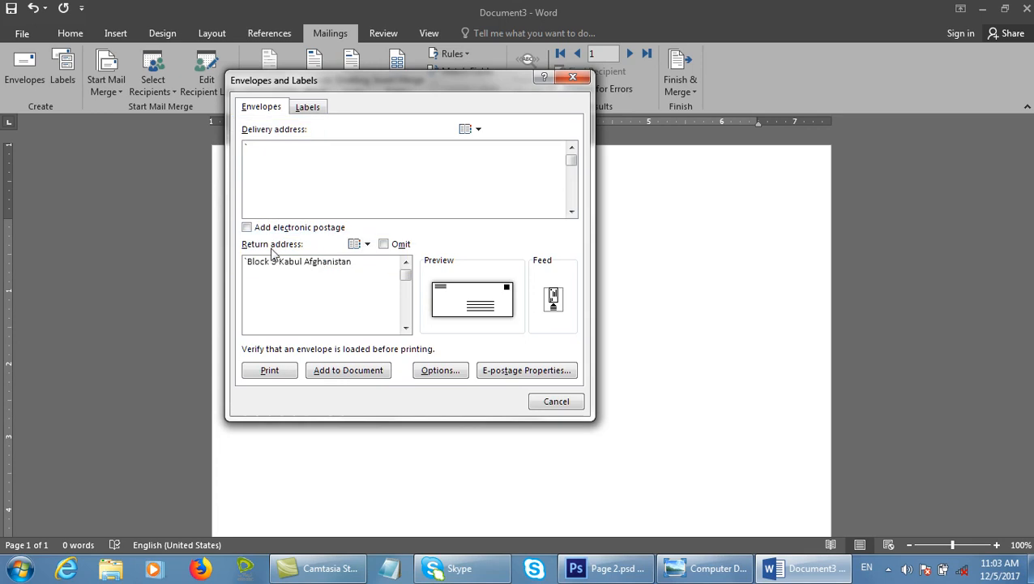
key(Escape)
Close Document3 without saving and start a new blank document.
key(ctrl+w)
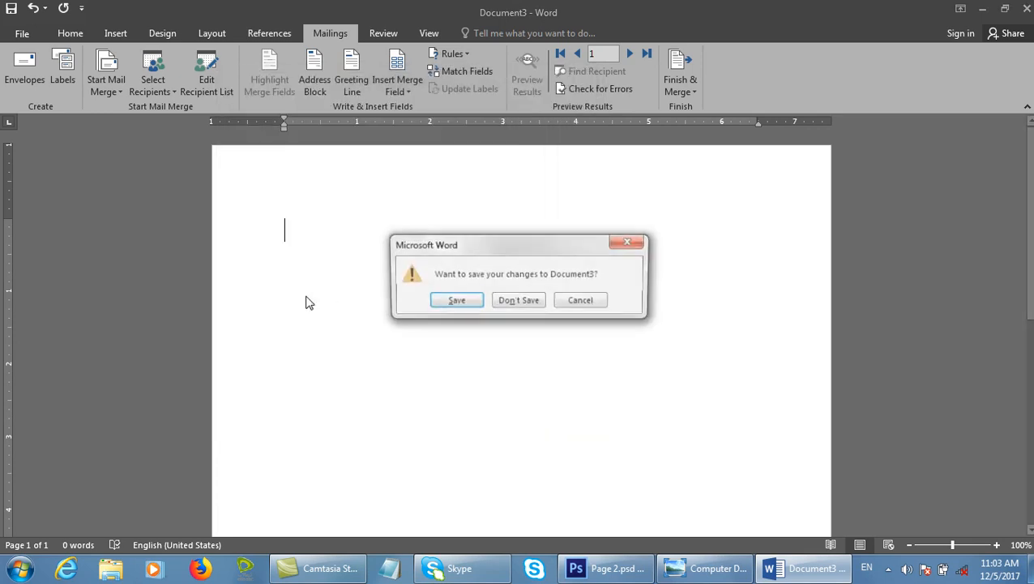
key(n)
key(ctrl+n)
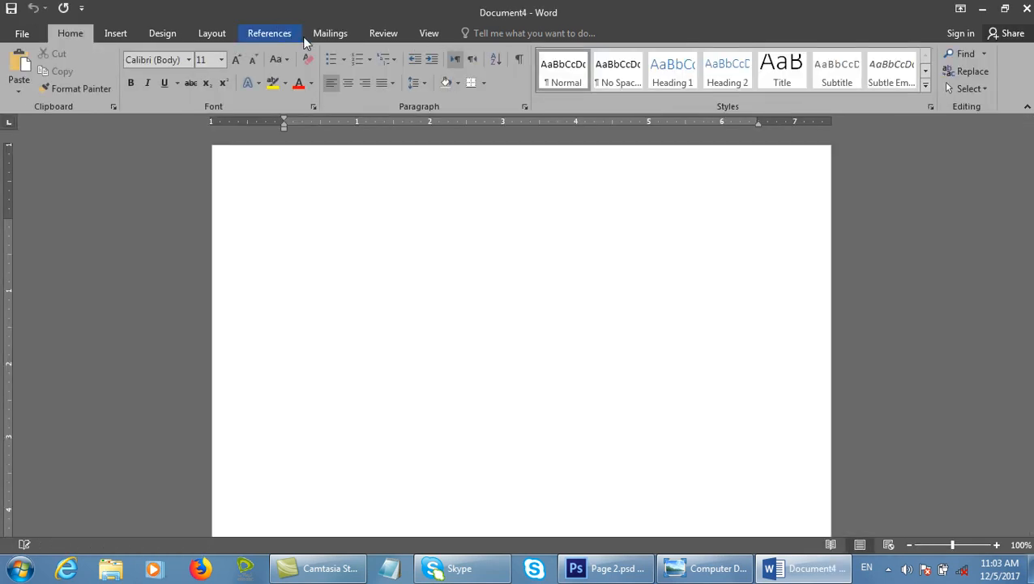
From Mailings > Envelopes, enter the recipient's name as the first Delivery address line.
click(330, 34)
click(25, 69)
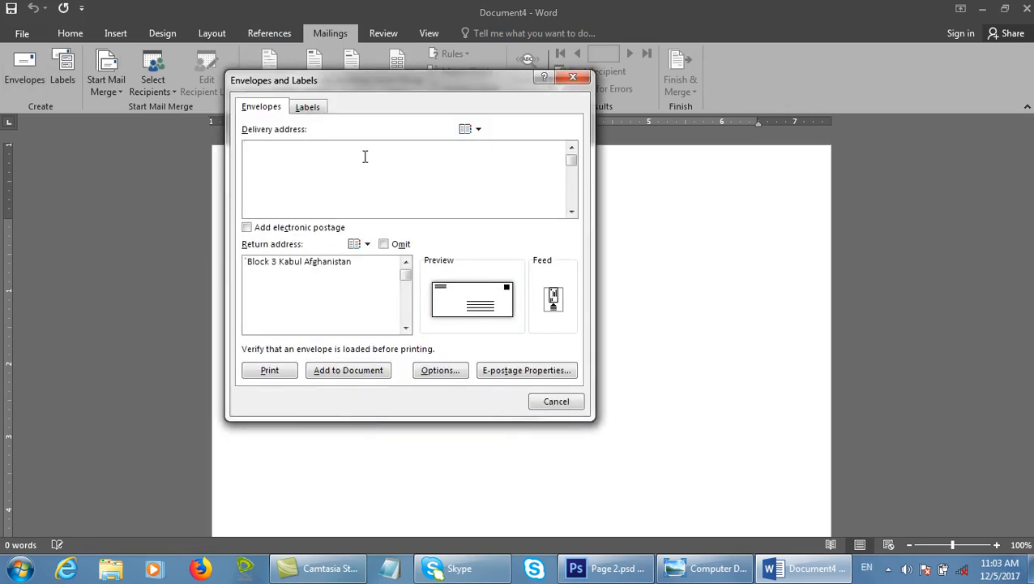
text(Afghanista)
key(BackSpace)
key(BackSpace)
key(BackSpace)
key(BackSpace)
key(BackSpace)
key(BackSpace)
key(BackSpace)
key(BackSpace)
key(BackSpace)
key(BackSpace)
text(Aran)
key(BackSpace)
key(BackSpace)
key(BackSpace)
text(ra)
key(BackSpace)
key(BackSpace)
key(BackSpace)
Add the recipient's block and street lines below the name.
key(Return)
text(Kabul)
key(BackSpace)
key(BackSpace)
key(BackSpace)
key(BackSpace)
key(BackSpace)
key(BackSpace)
key(BackSpace)
key(Return)
text(Bloc)
key(BackSpace)
key(BackSpace)
key(BackSpace)
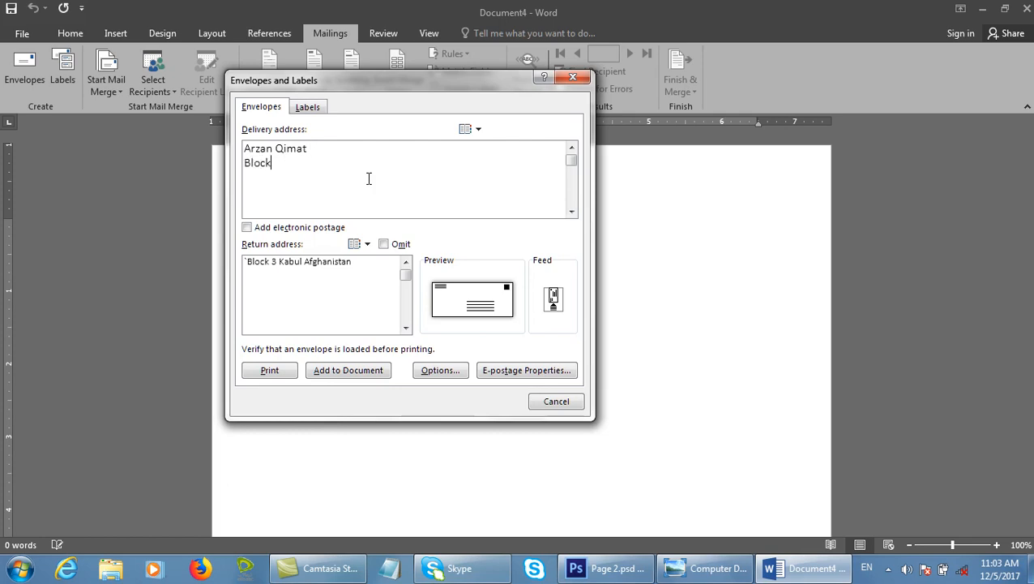
key(Return)
Finish the delivery address with city and country lines, then select the old return address.
key(Return)
text(Kabul)
key(Return)
text(Afghan)
click(369, 177)
text(ista)
key(BackSpace)
key(BackSpace)
key(BackSpace)
key(BackSpace)
key(BackSpace)
key(Down)
key(Down)
text(istan)
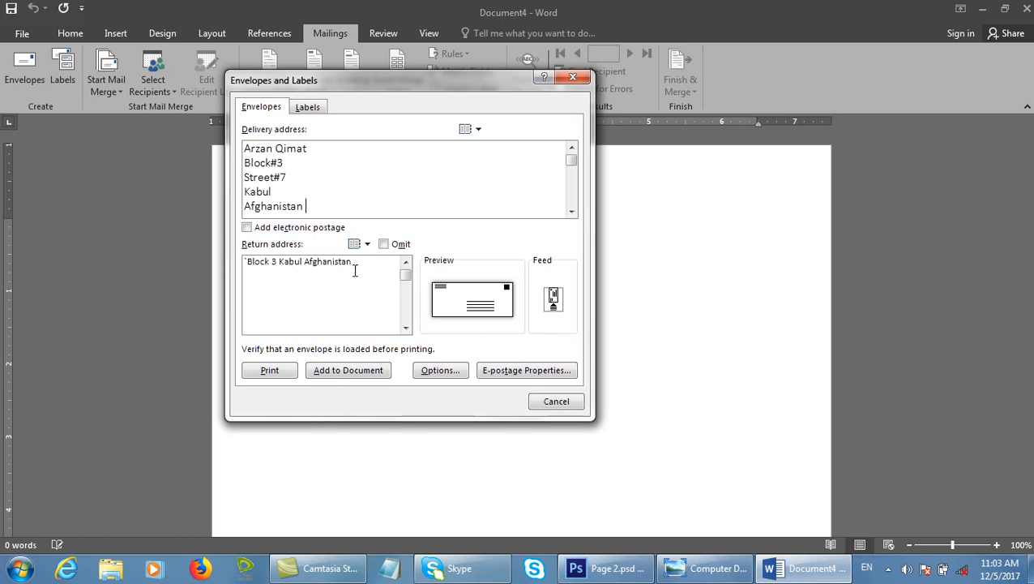
drag(354, 271, 228, 269)
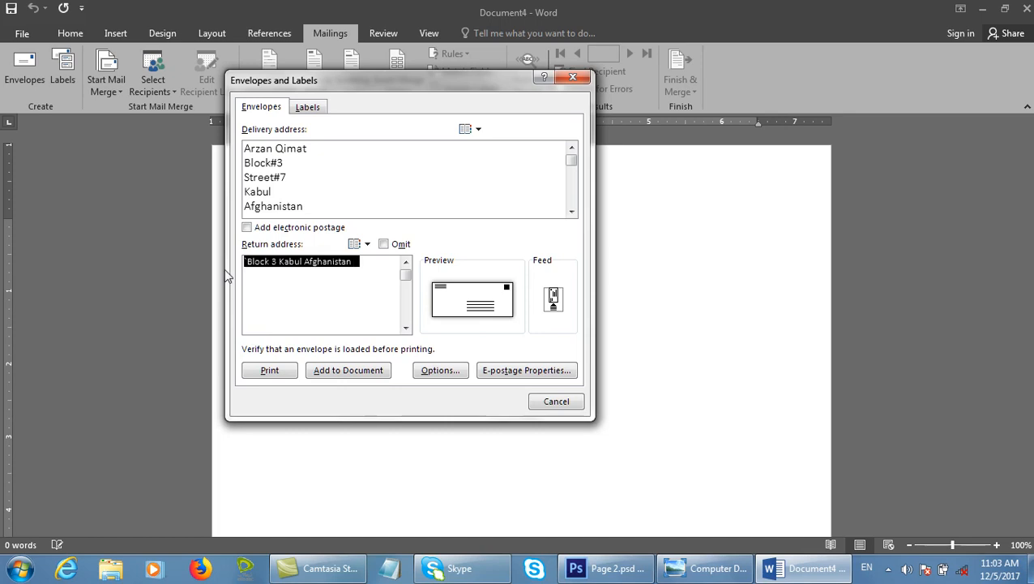
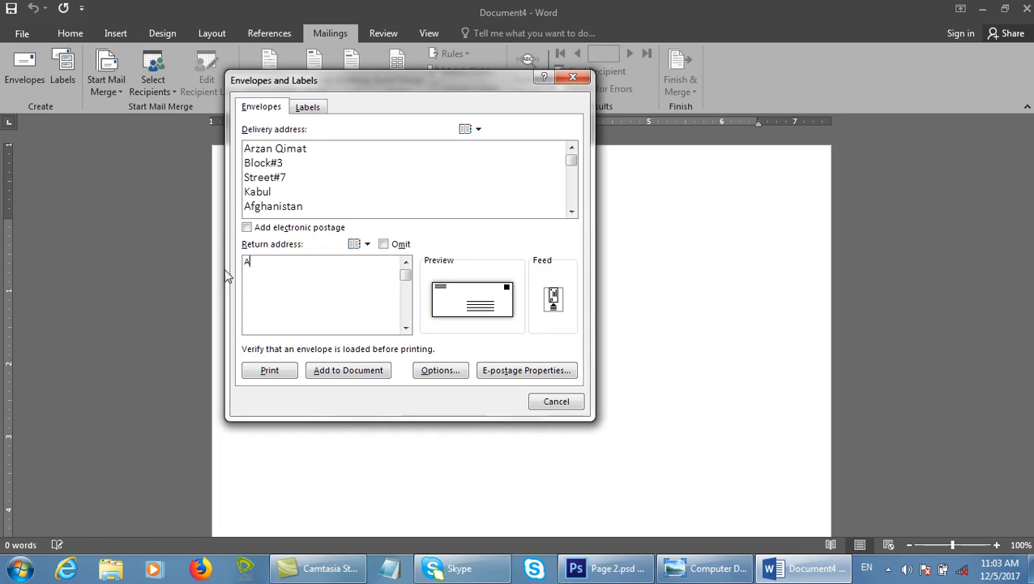
Type the sender's name, block, street and city, and country lines as the return address.
key(Return)
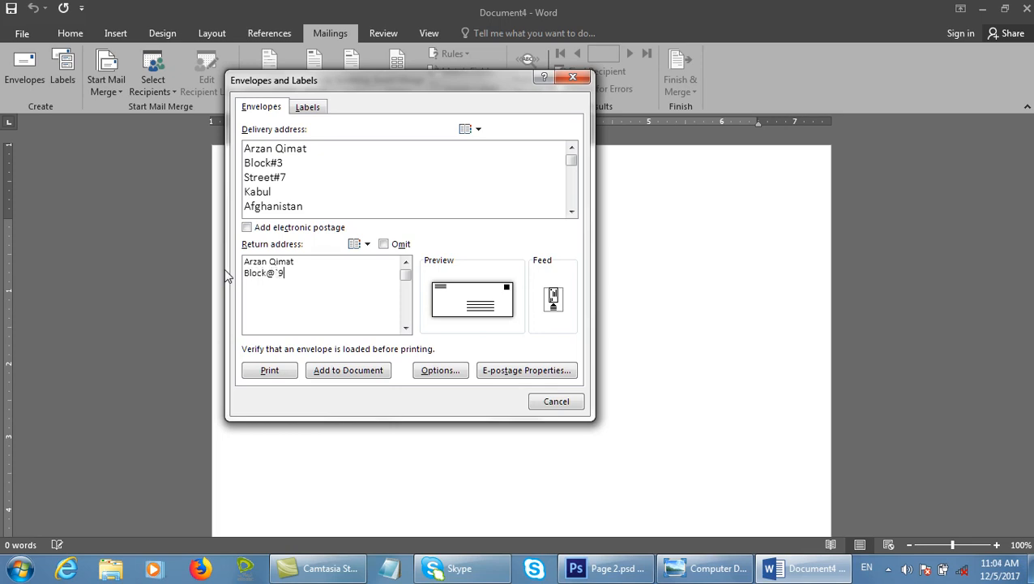
key(Return)
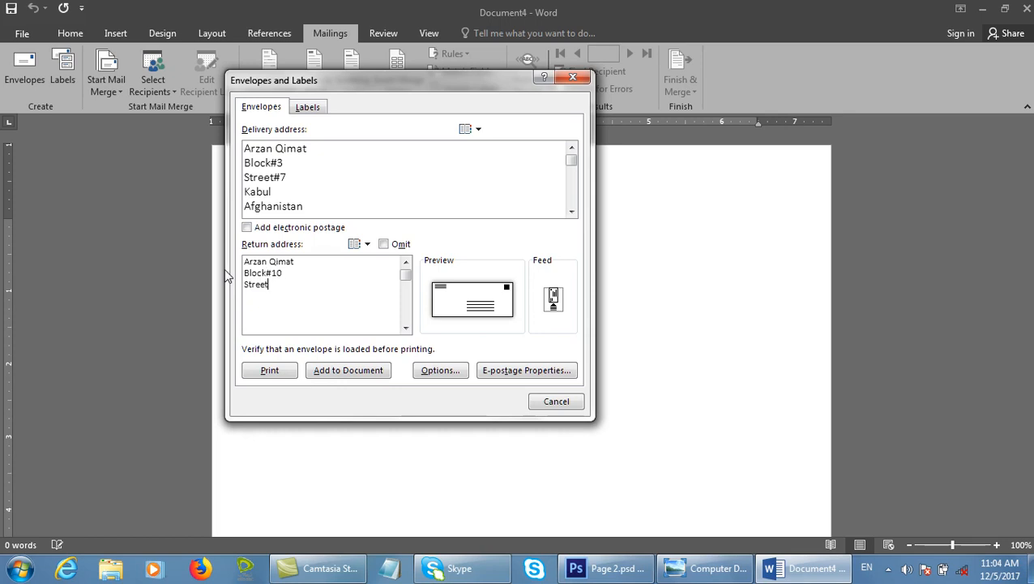
text(Kabul)
key(Return)
text(Afghanistan)
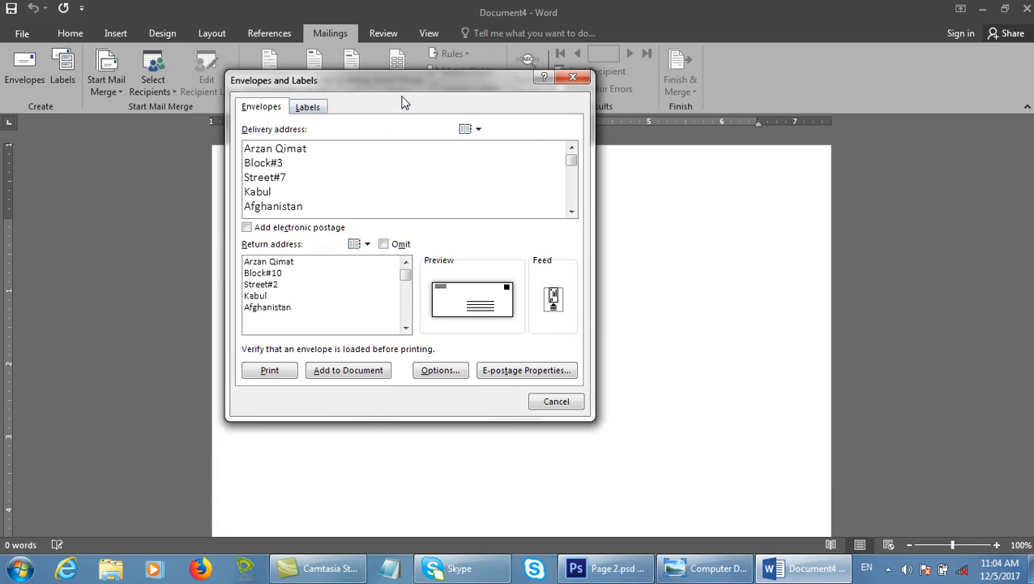
drag(405, 90, 421, 59)
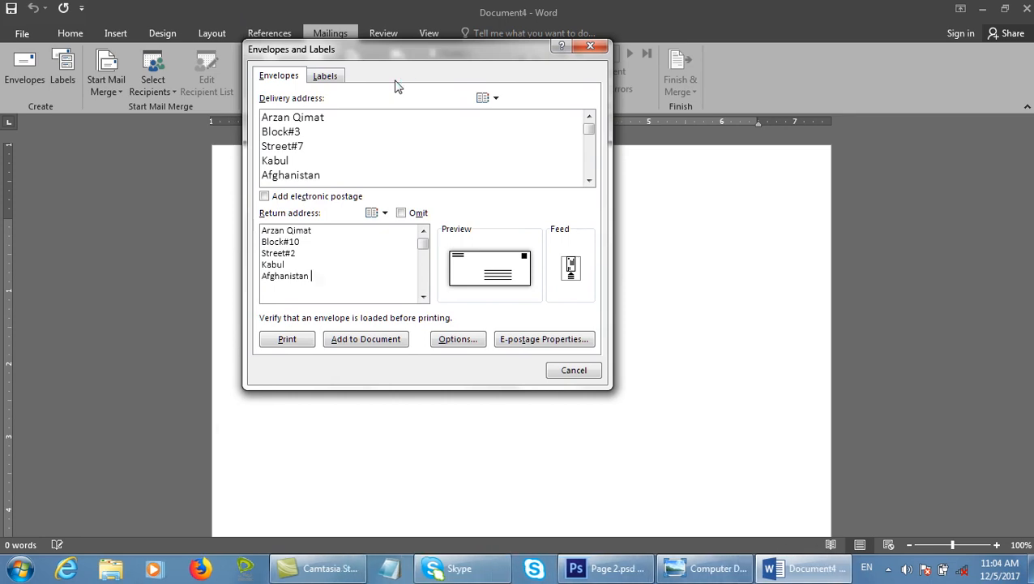
Add the envelope to Document4, saving the new return address as the default.
click(363, 344)
click(494, 327)
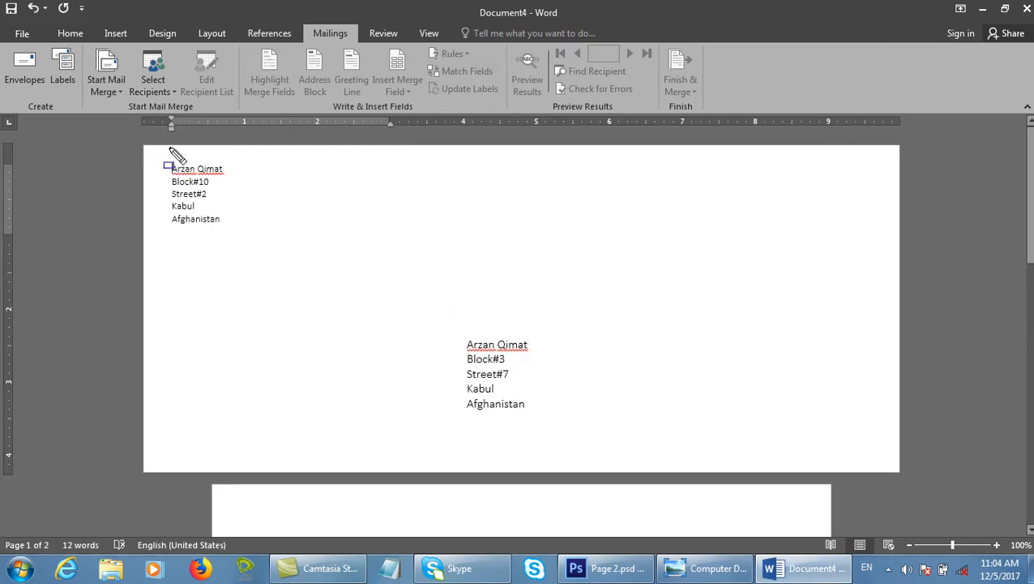
drag(142, 146, 906, 478)
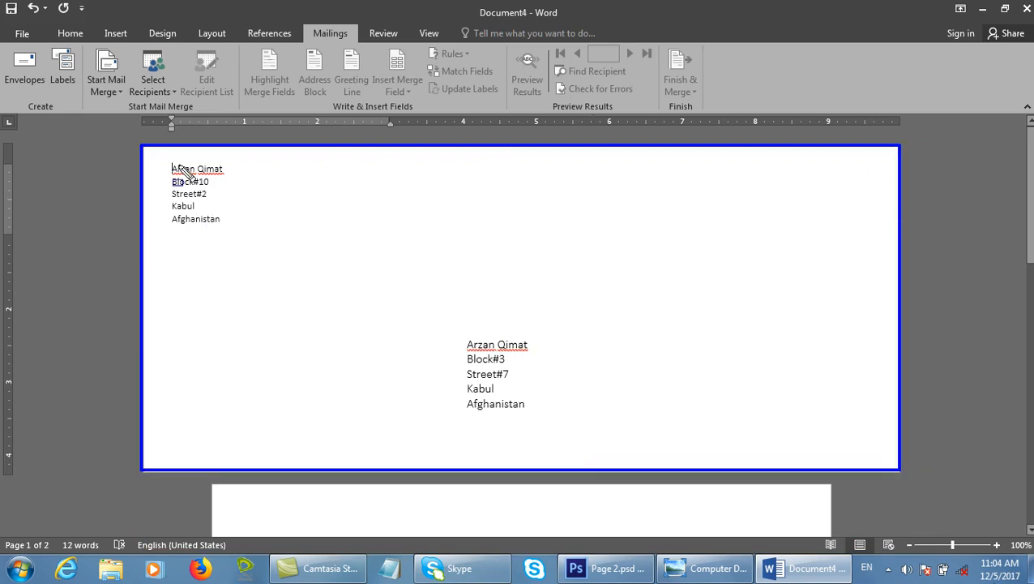
Drag-select areas of the envelope page's address blocks, then press Escape.
drag(154, 151, 228, 224)
drag(446, 333, 556, 435)
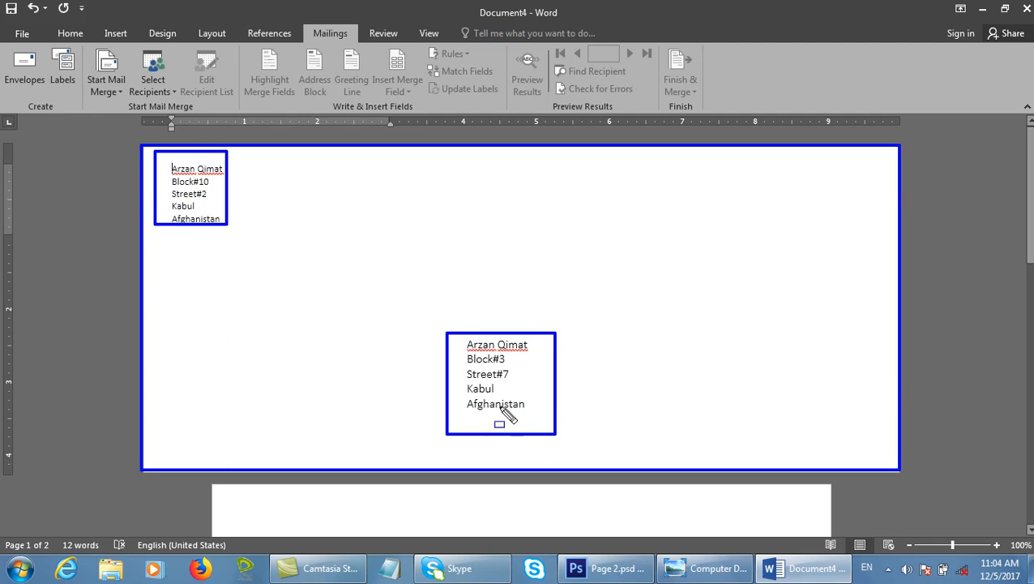
drag(142, 139, 248, 239)
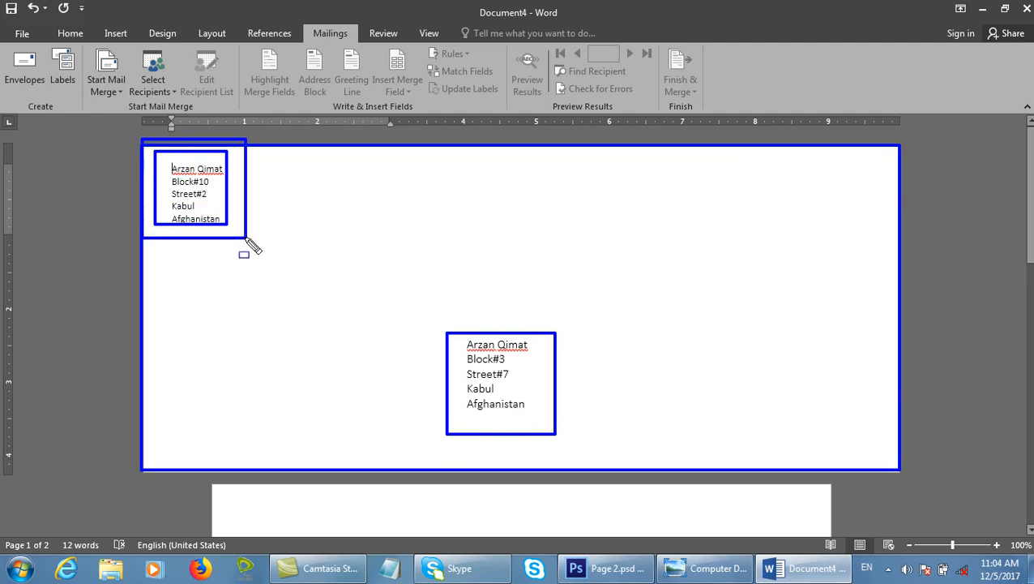
drag(417, 303, 592, 446)
drag(166, 165, 234, 208)
mouse_move(434, 324)
mouse_down()
mouse_move(463, 360)
mouse_move(601, 454)
mouse_up()
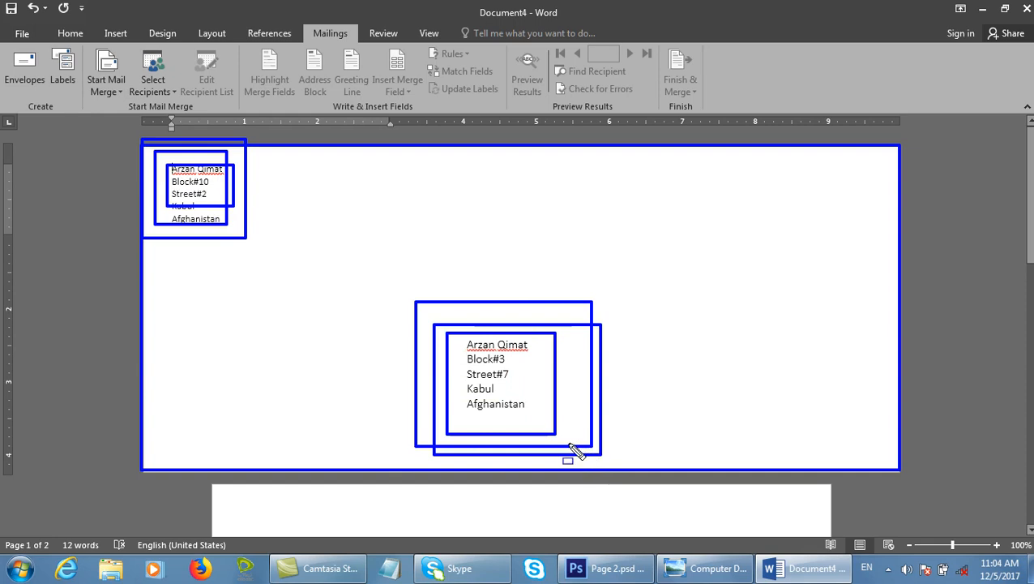
key(Escape)
Apply the envelope to the document with the return address omitted.
click(22, 84)
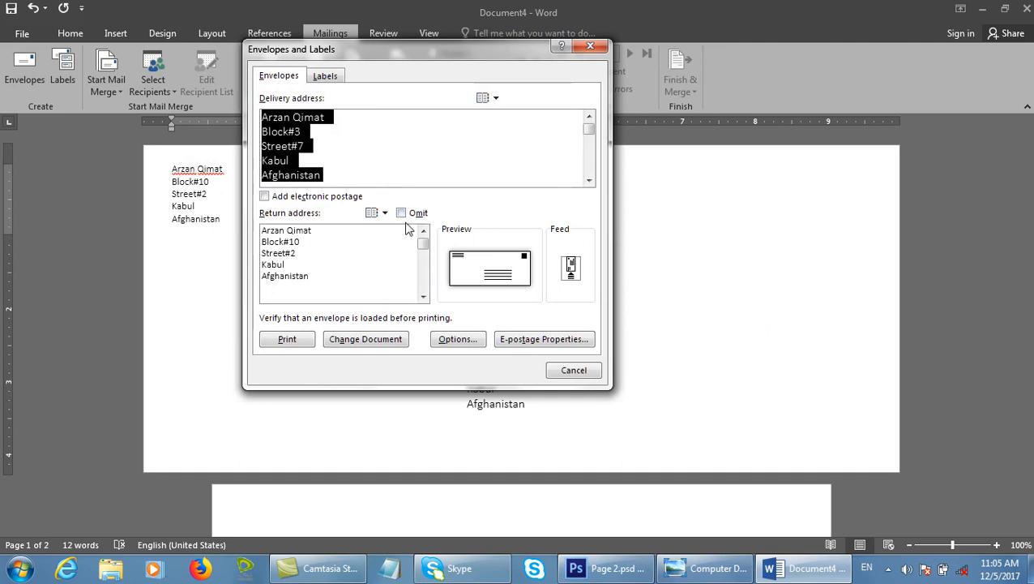
drag(438, 57, 608, 56)
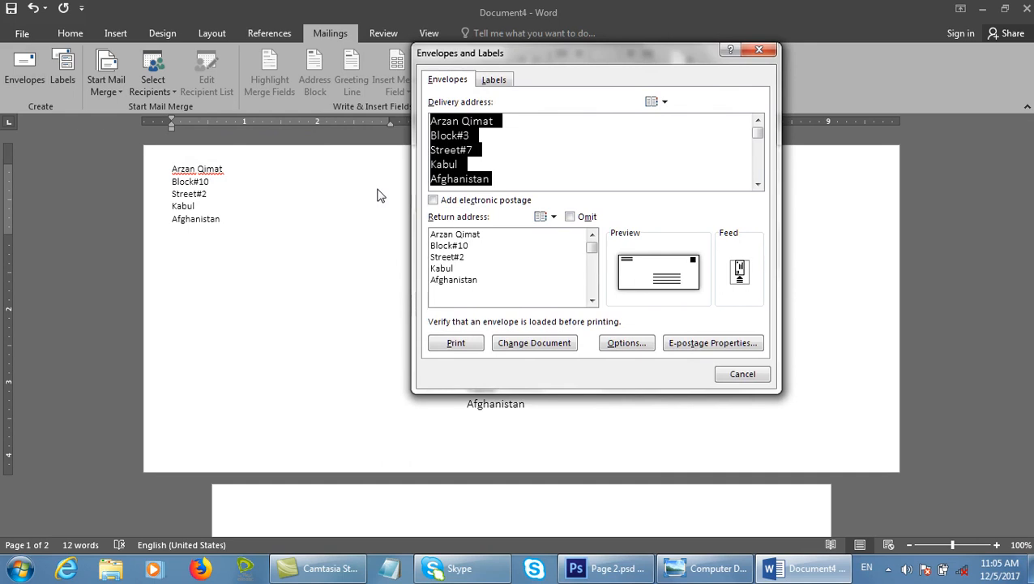
click(582, 219)
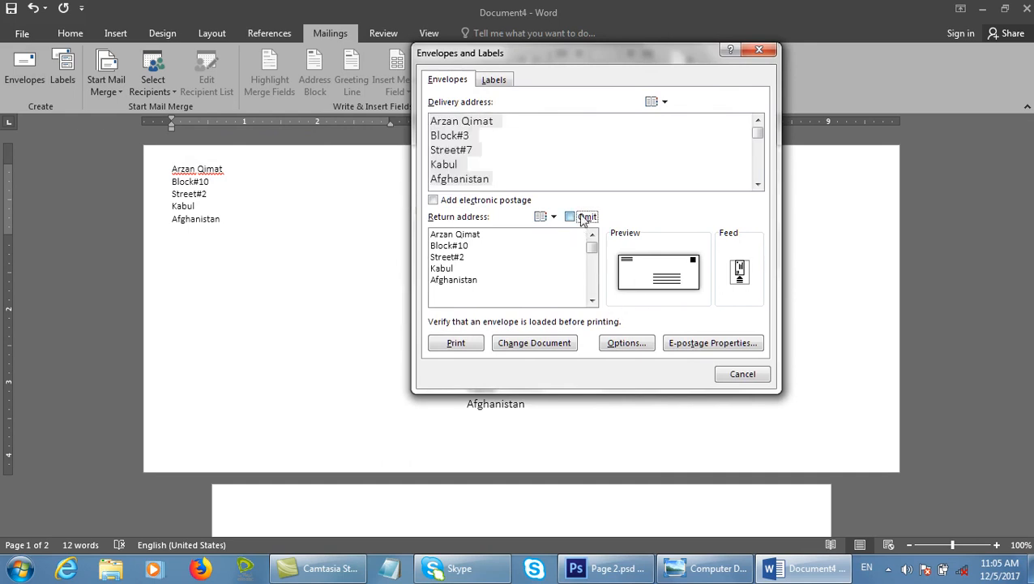
click(555, 347)
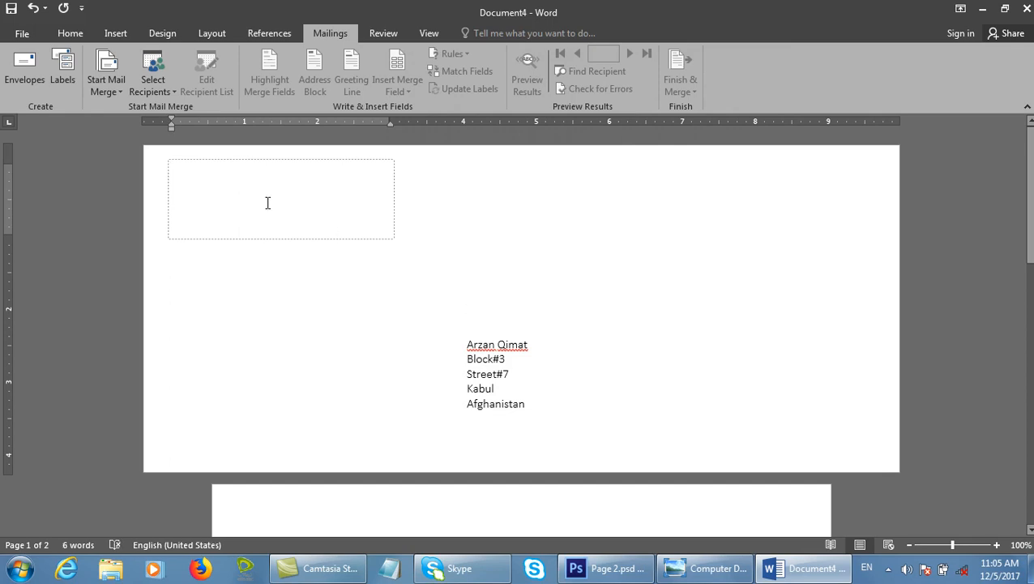
Restore the return address on the envelope page, then reopen the envelope settings.
click(24, 69)
click(571, 216)
click(536, 341)
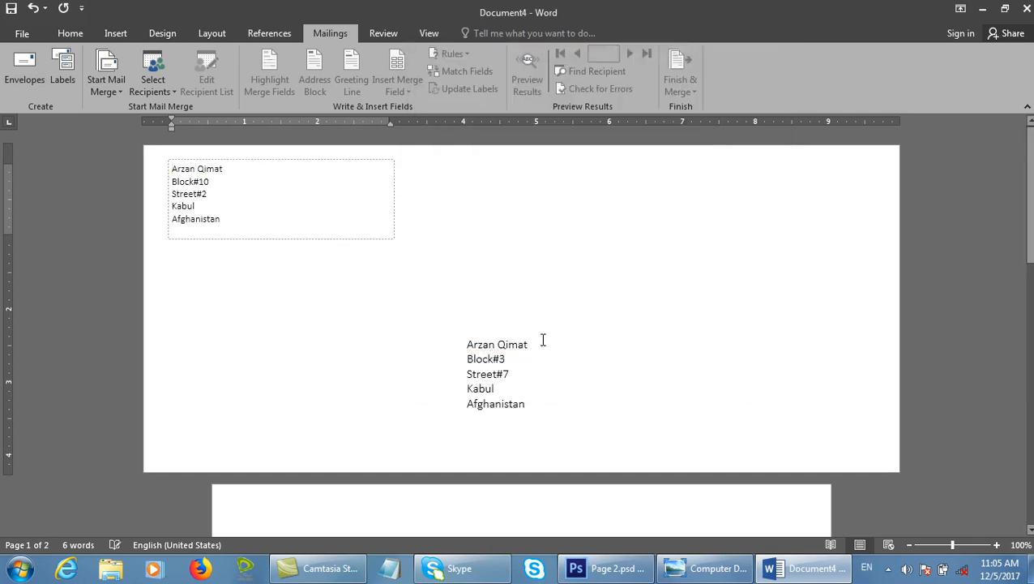
click(25, 65)
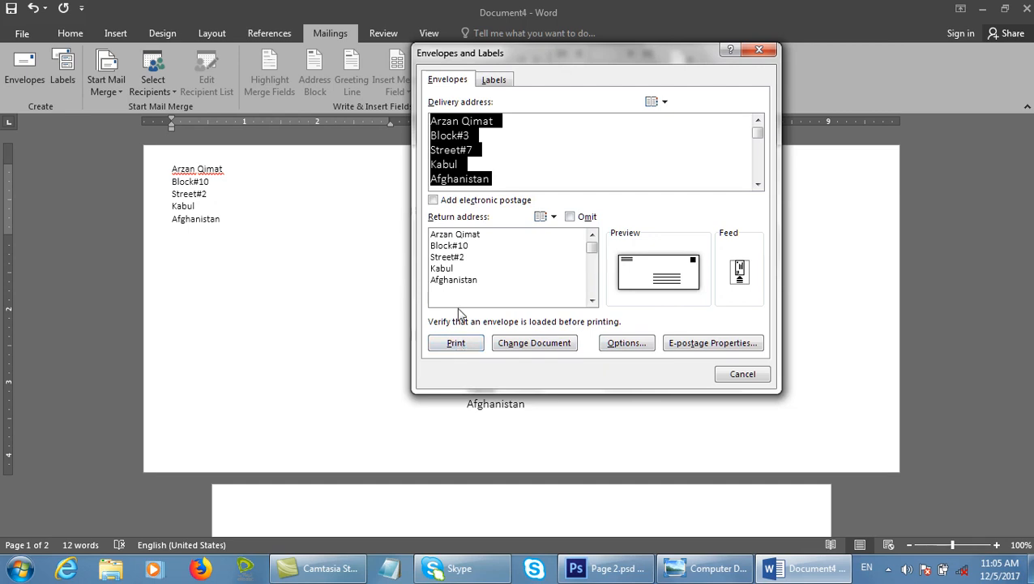
Keep Size 11 (4 1/2 x 10 3/8 in) in Envelope Options and bring up the delivery address font settings.
click(628, 343)
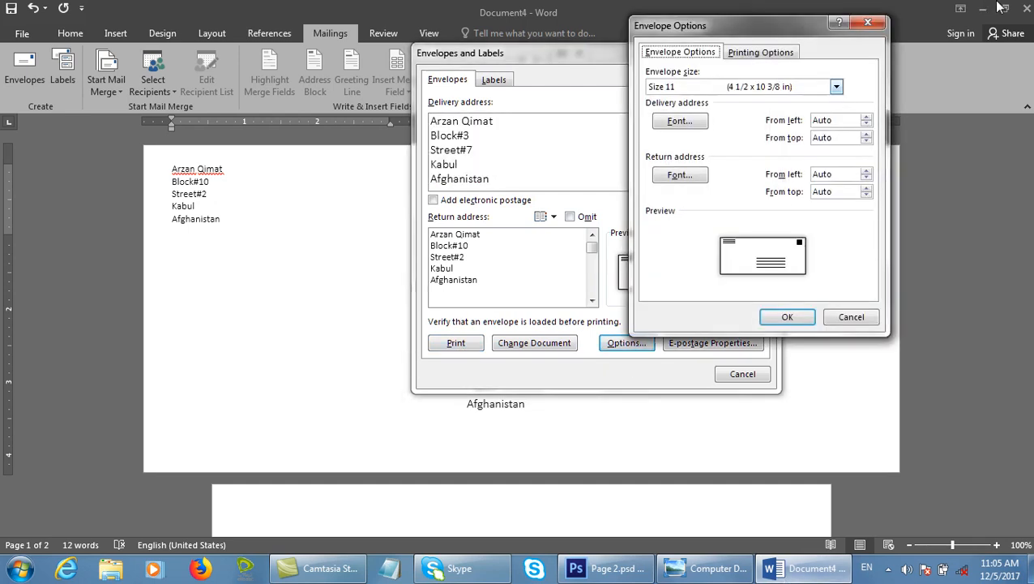
drag(742, 27, 475, 73)
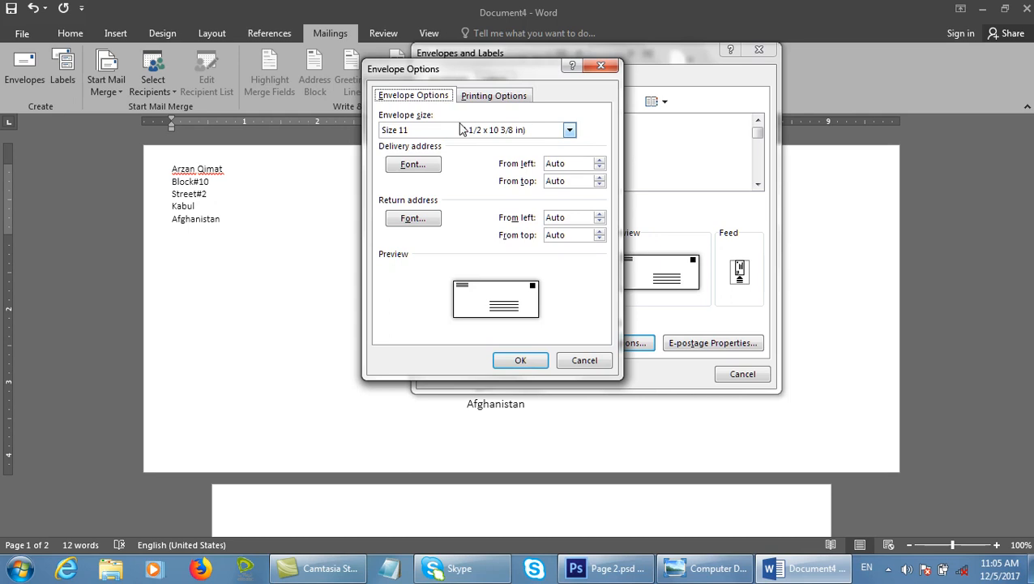
click(573, 134)
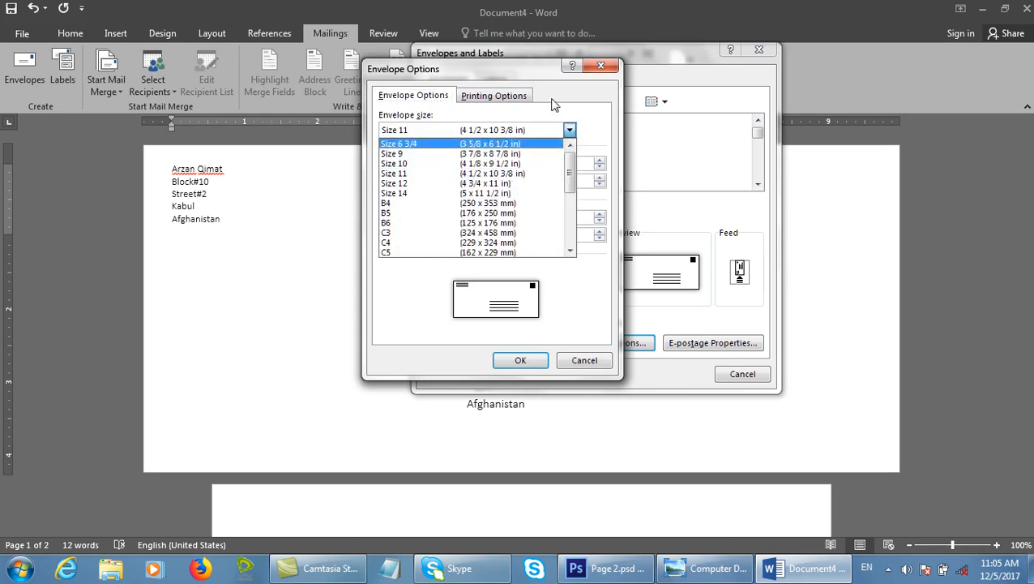
click(604, 127)
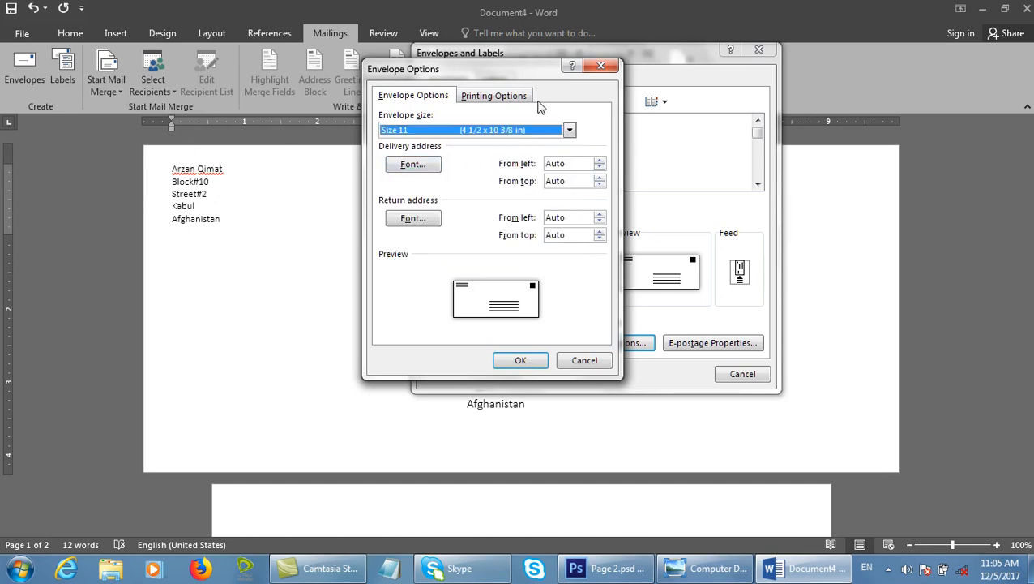
drag(527, 82, 793, 50)
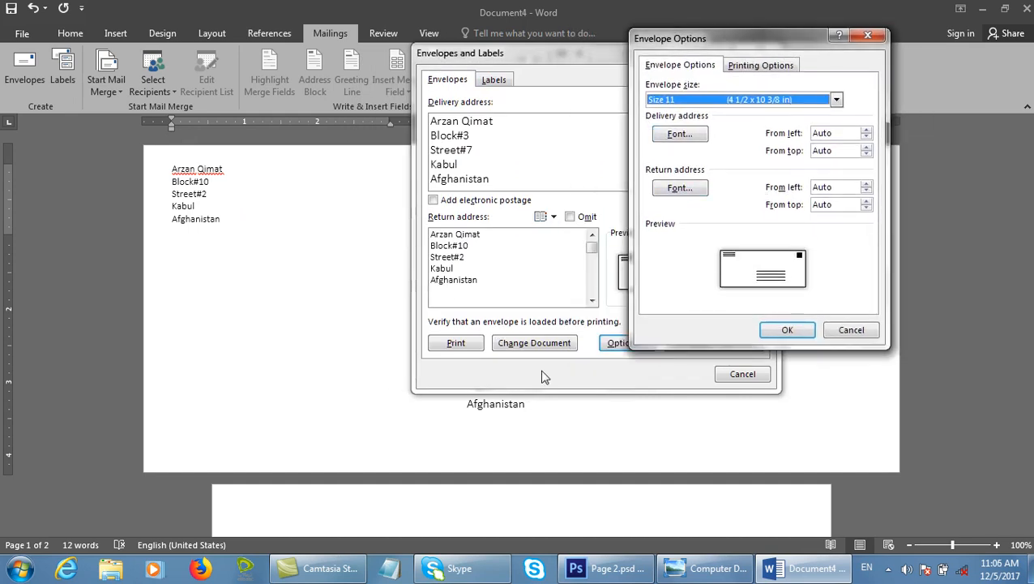
key(Tab)
key(Return)
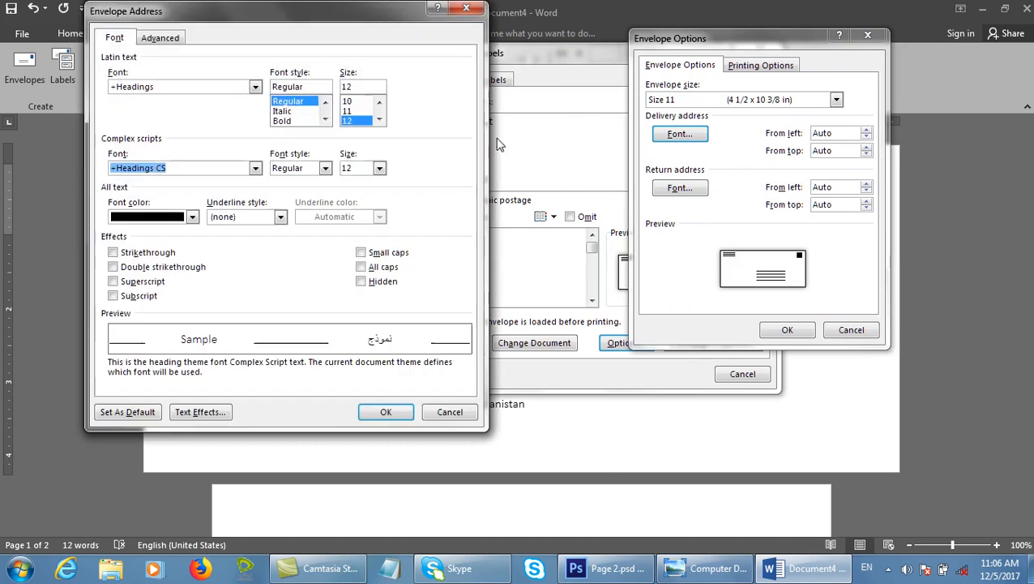
Set the delivery address font to red, bold Adobe Arabic at size 18.
click(255, 86)
click(174, 122)
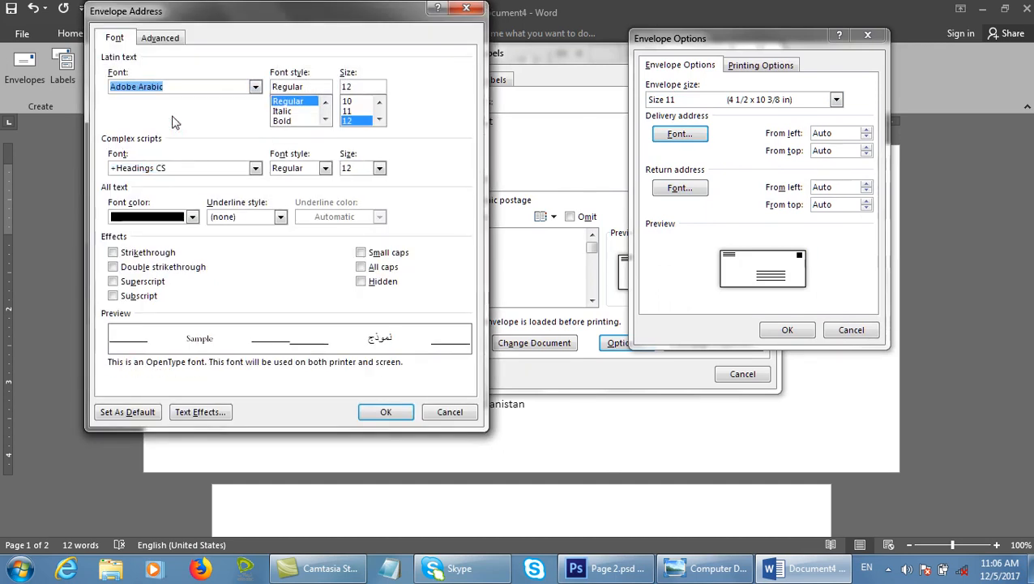
click(281, 120)
click(378, 120)
click(379, 119)
click(379, 119)
click(356, 120)
click(192, 217)
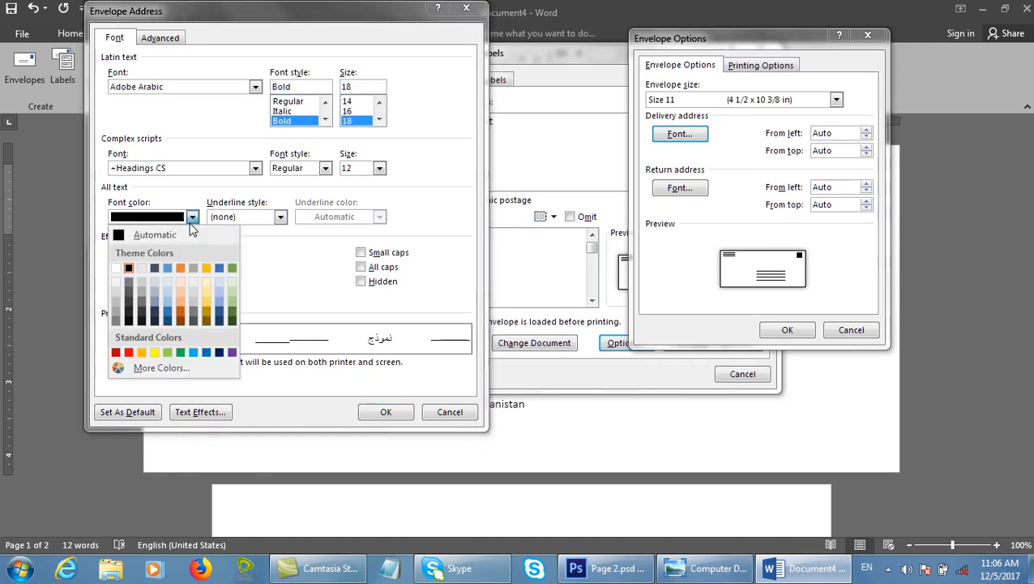
click(128, 352)
click(384, 410)
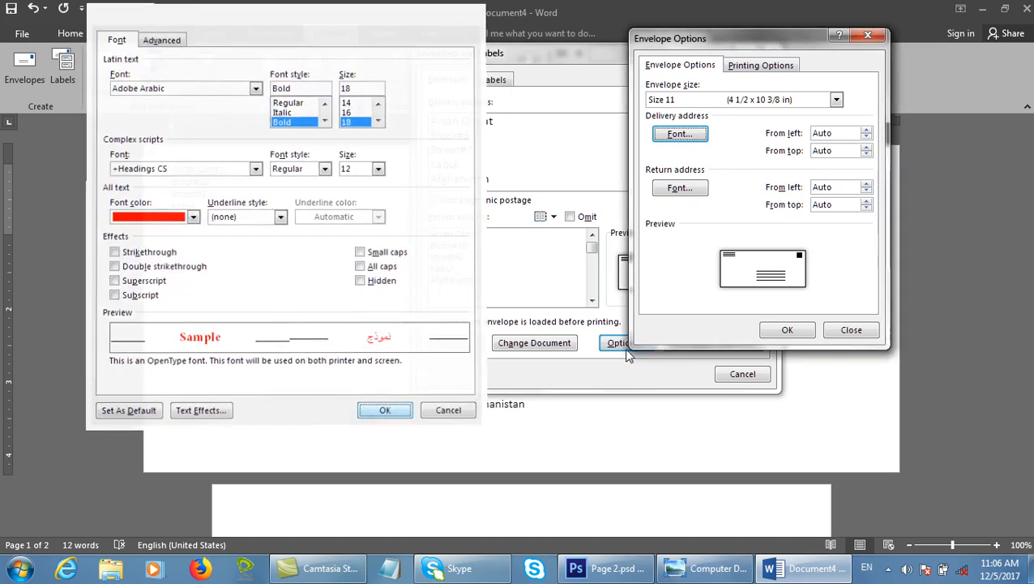
Confirm the envelope options, add the envelope to the document, and reopen Envelopes and Labels.
click(788, 330)
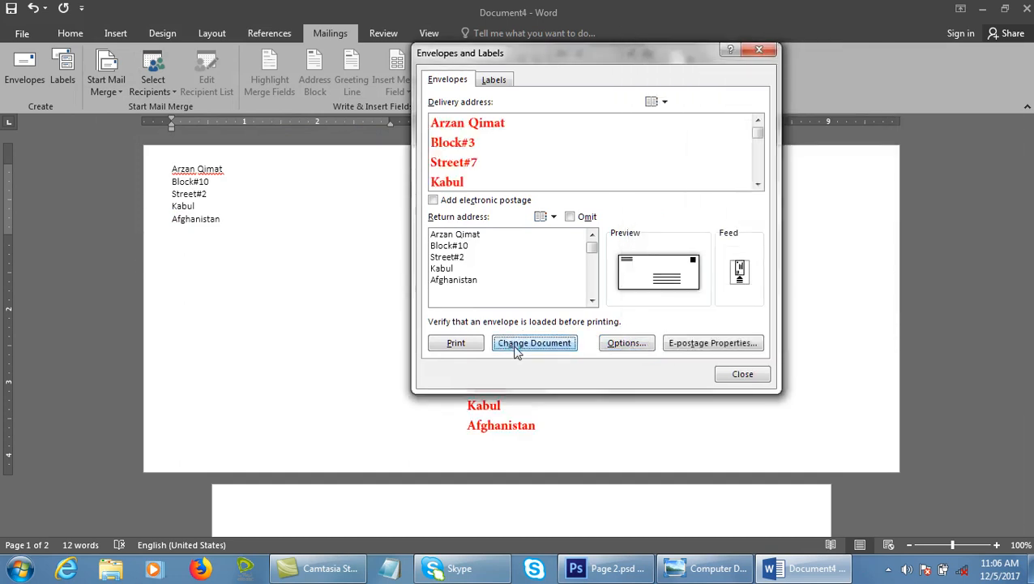
click(516, 347)
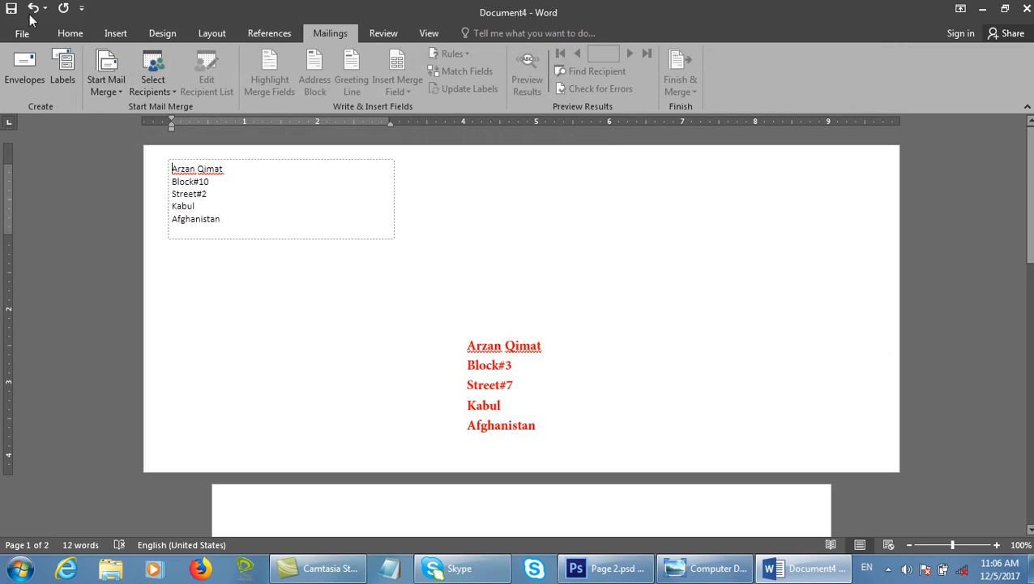
click(25, 65)
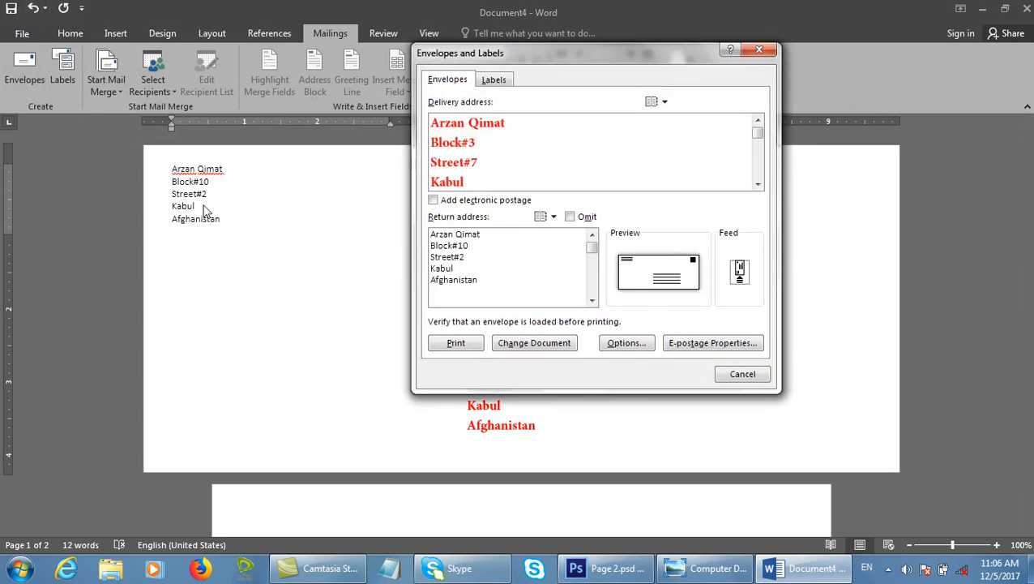
Change the return address font colour to dark blue in Envelope Options.
click(623, 347)
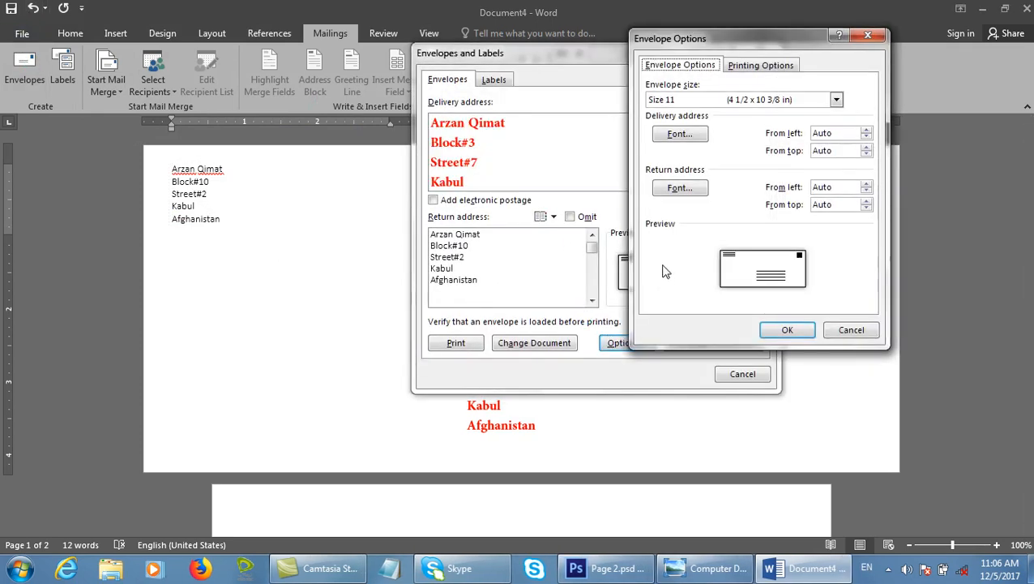
click(681, 188)
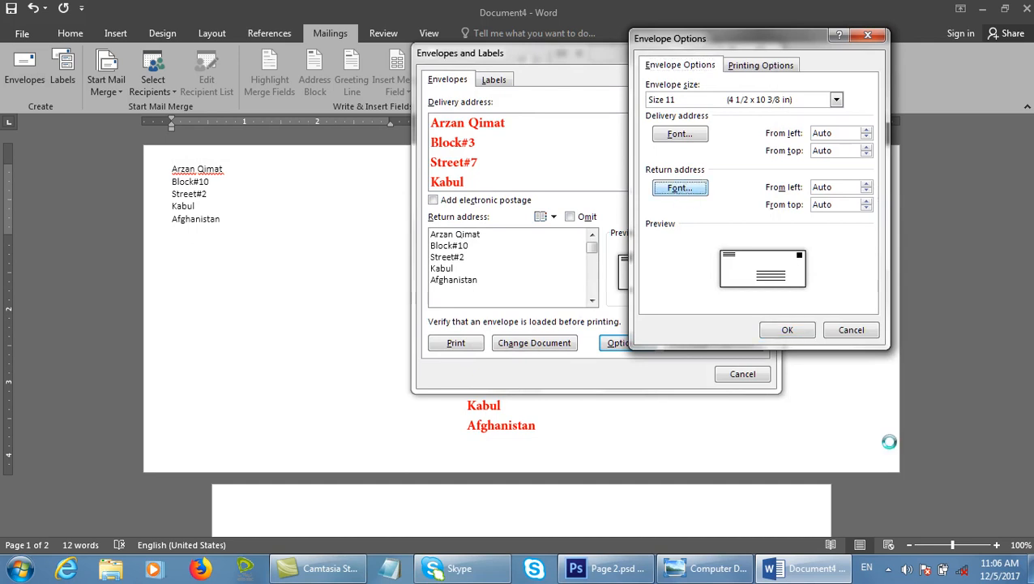
click(193, 216)
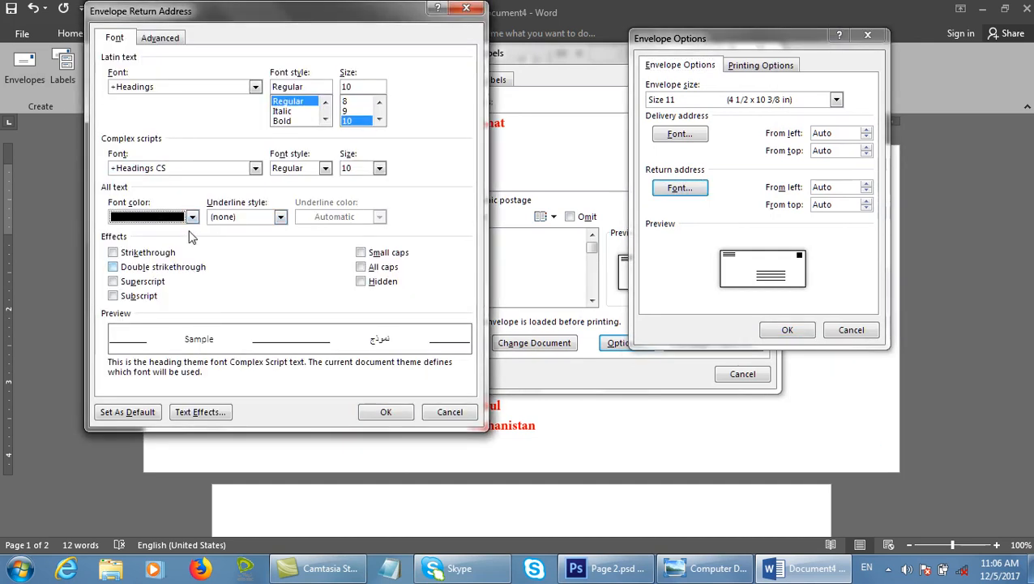
click(192, 216)
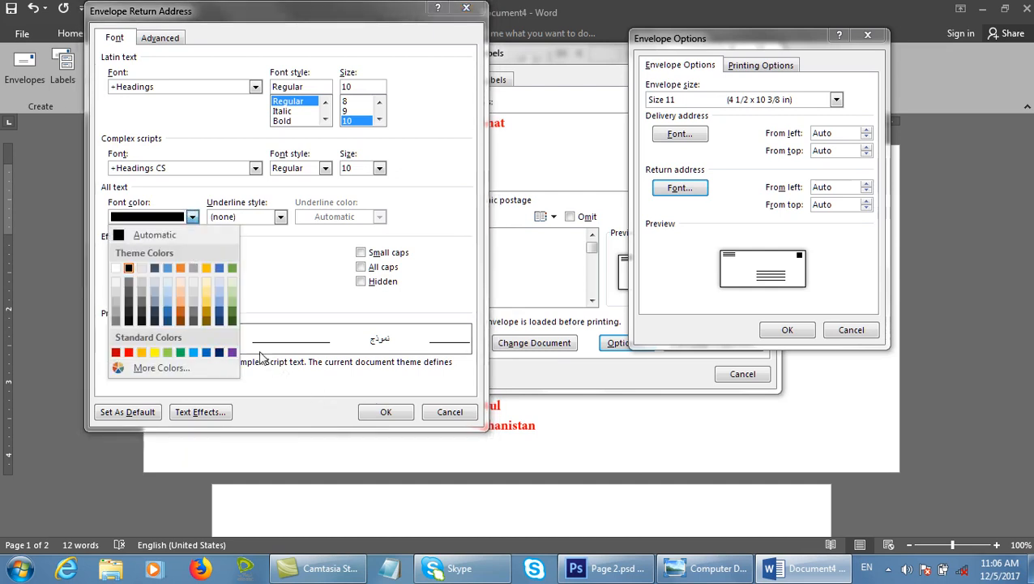
click(219, 354)
click(403, 417)
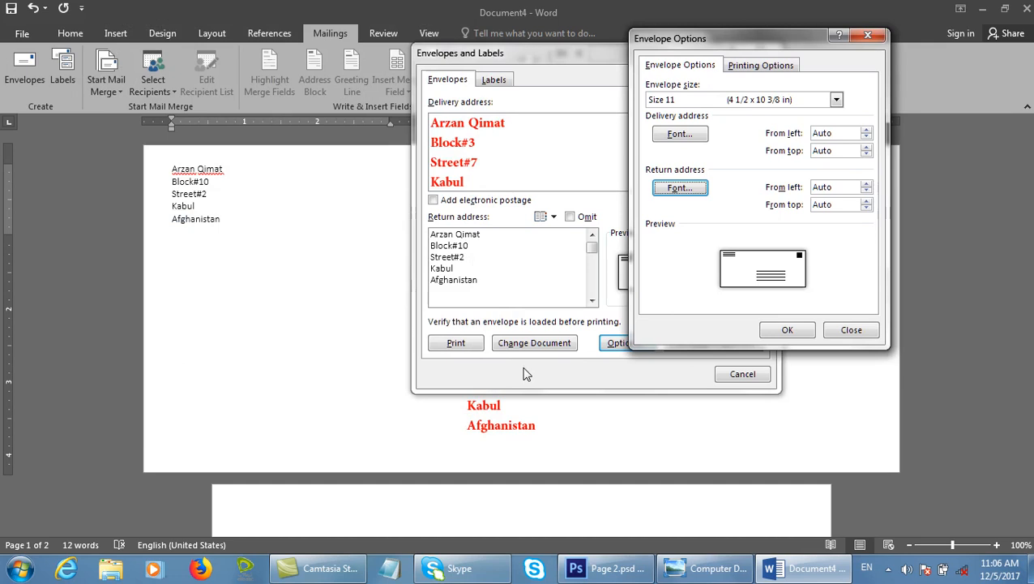
Apply the updated envelope to the document and return to Envelope Options.
click(788, 331)
click(554, 342)
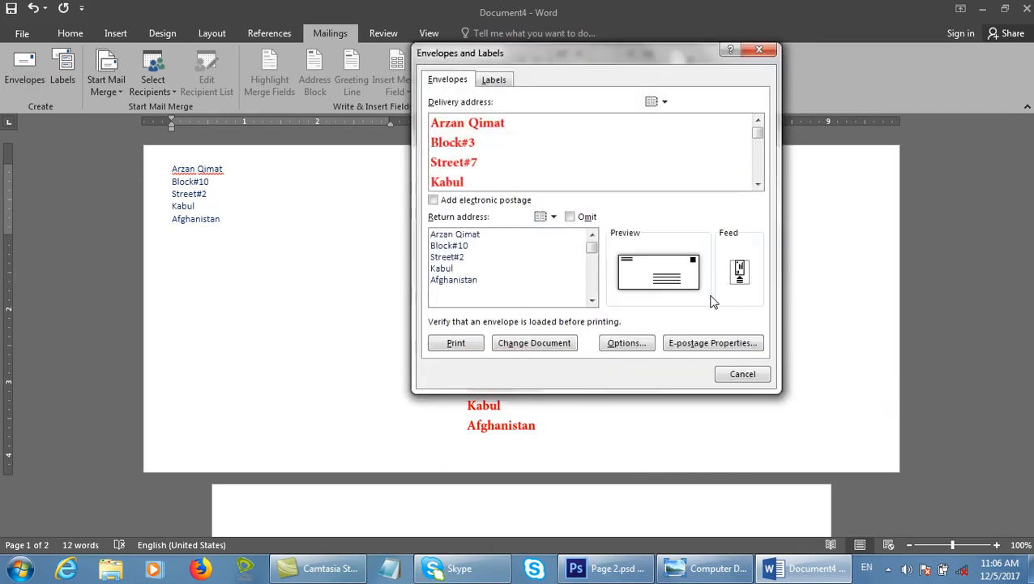
click(642, 343)
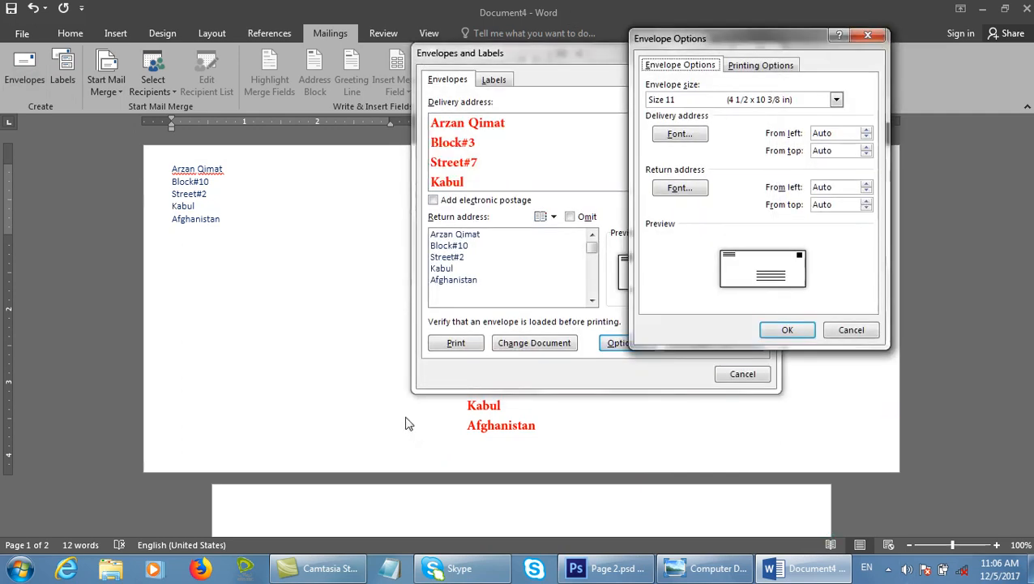
Set the delivery address From left offset to 1 and apply the envelope to the document.
mouse_move(160, 391)
mouse_down()
mouse_move(456, 431)
mouse_move(463, 440)
mouse_up()
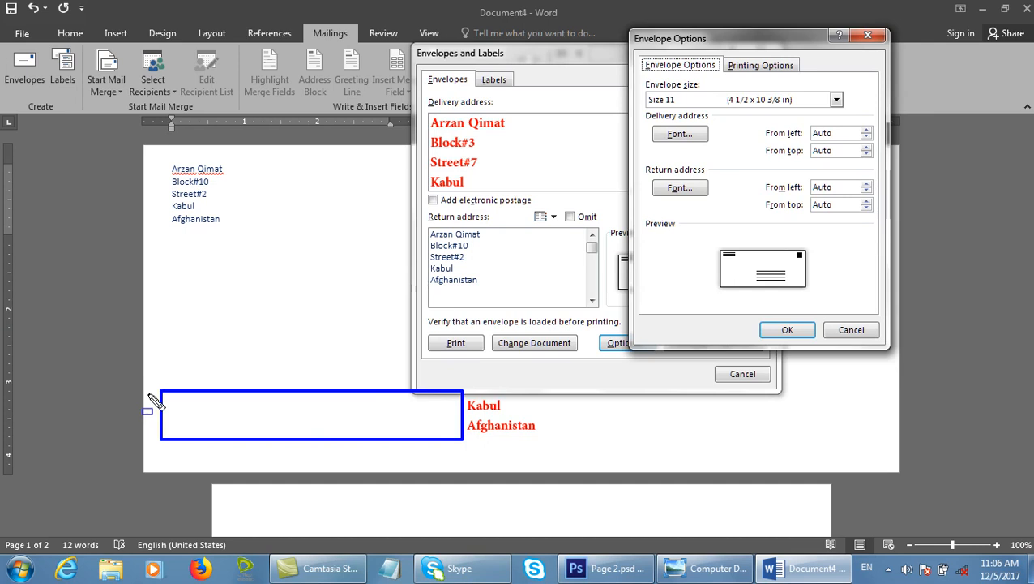
drag(760, 123, 890, 160)
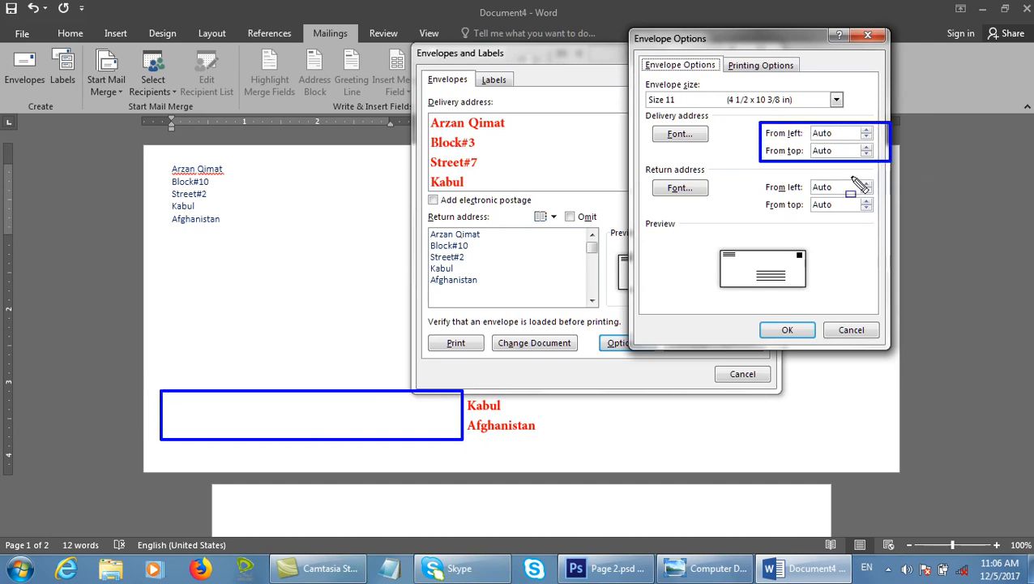
key(Escape)
drag(859, 134, 711, 130)
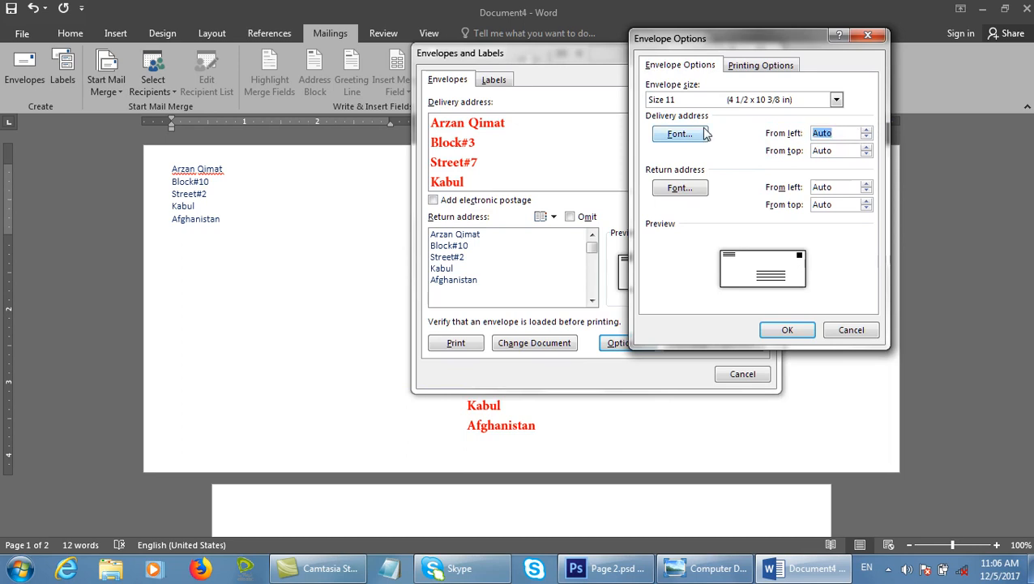
text(1)
click(801, 339)
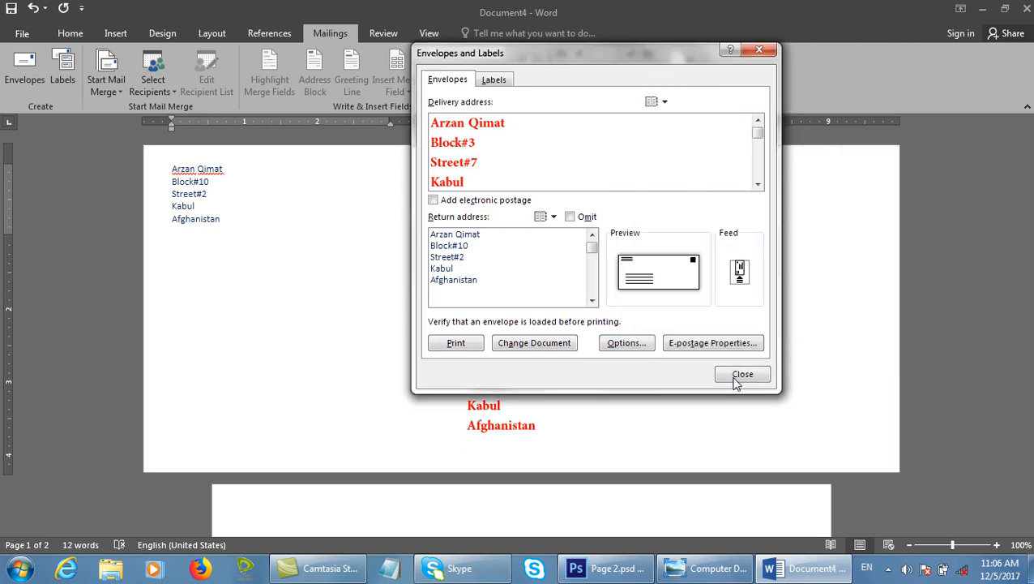
click(570, 347)
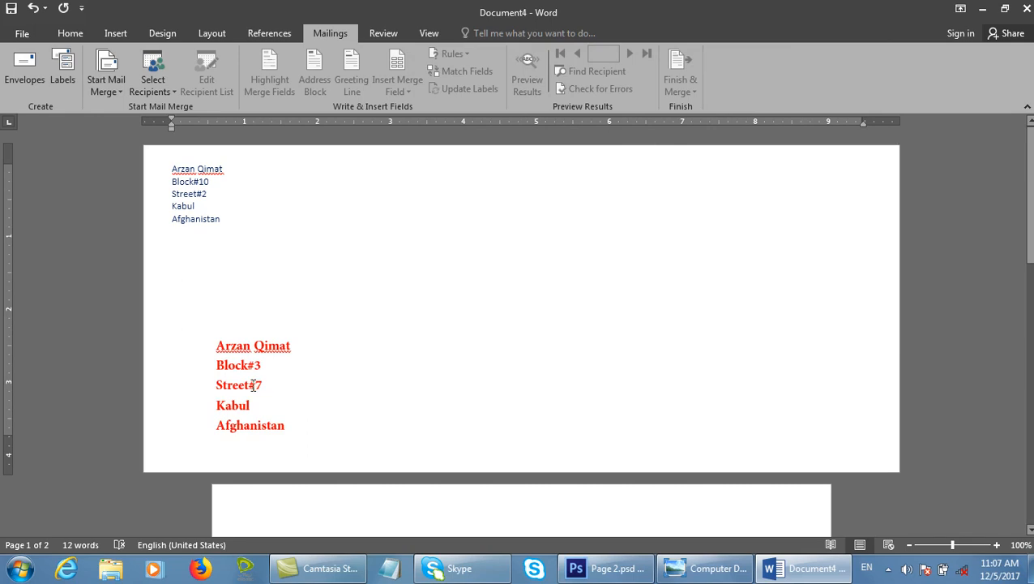
click(25, 67)
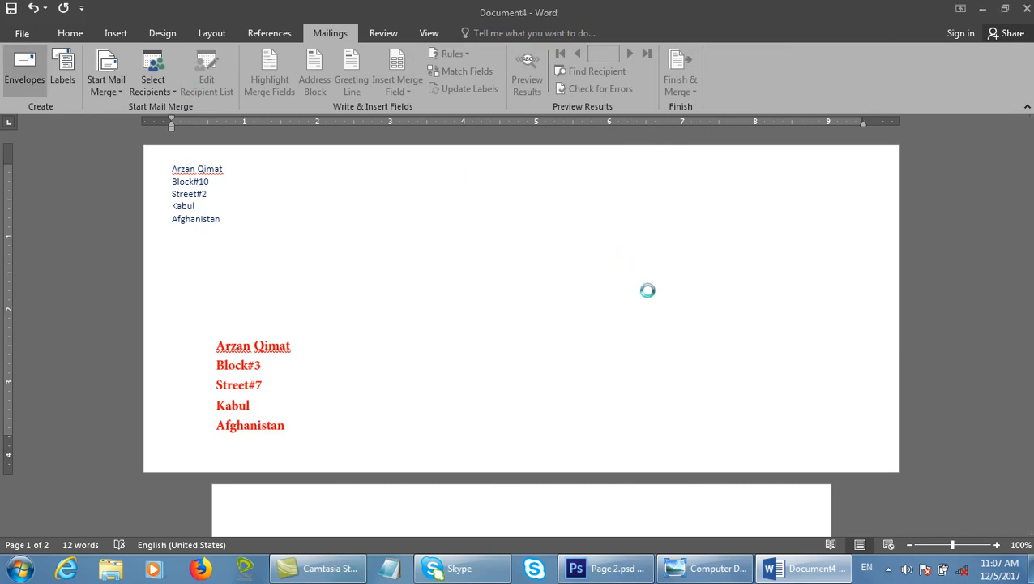
On Printing Options, try Face down and clockwise rotation, keeping automatic selection as the feed source.
click(620, 342)
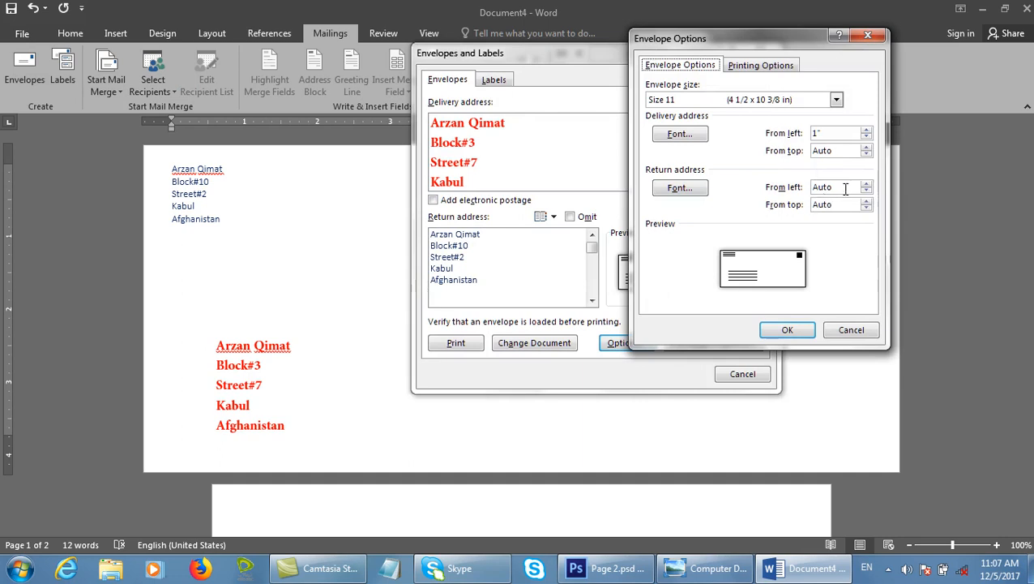
click(770, 66)
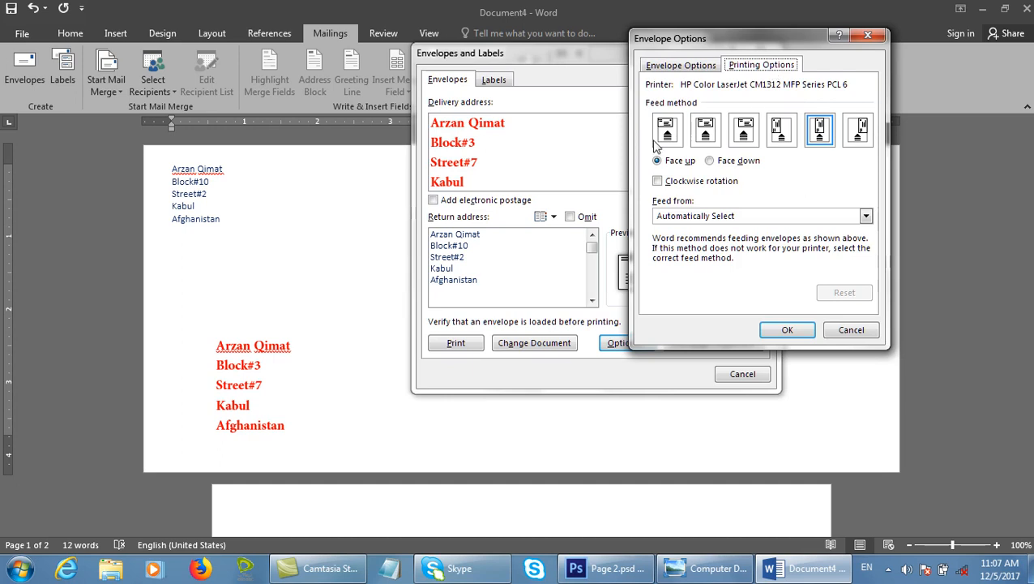
click(678, 162)
click(716, 162)
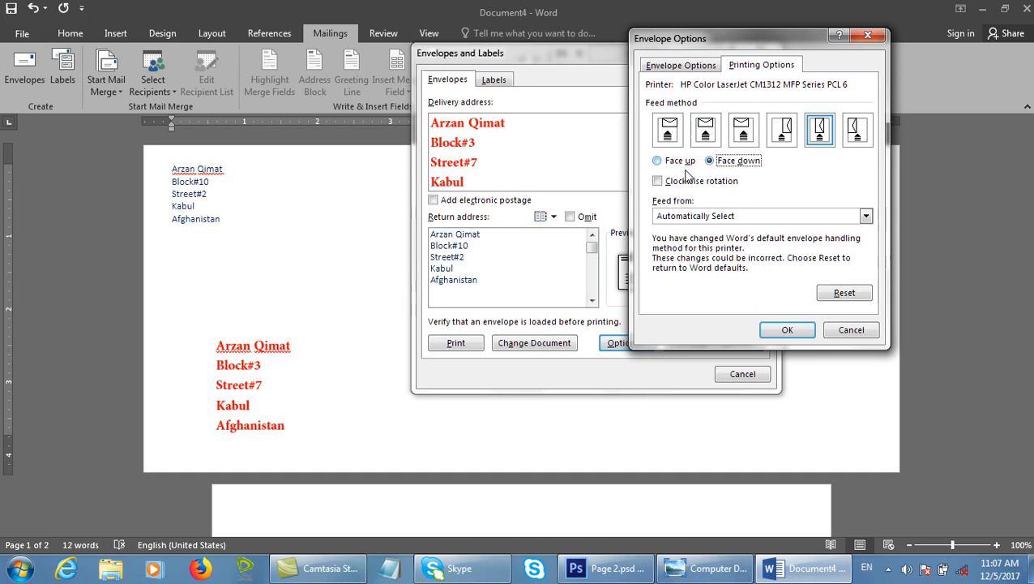
click(687, 181)
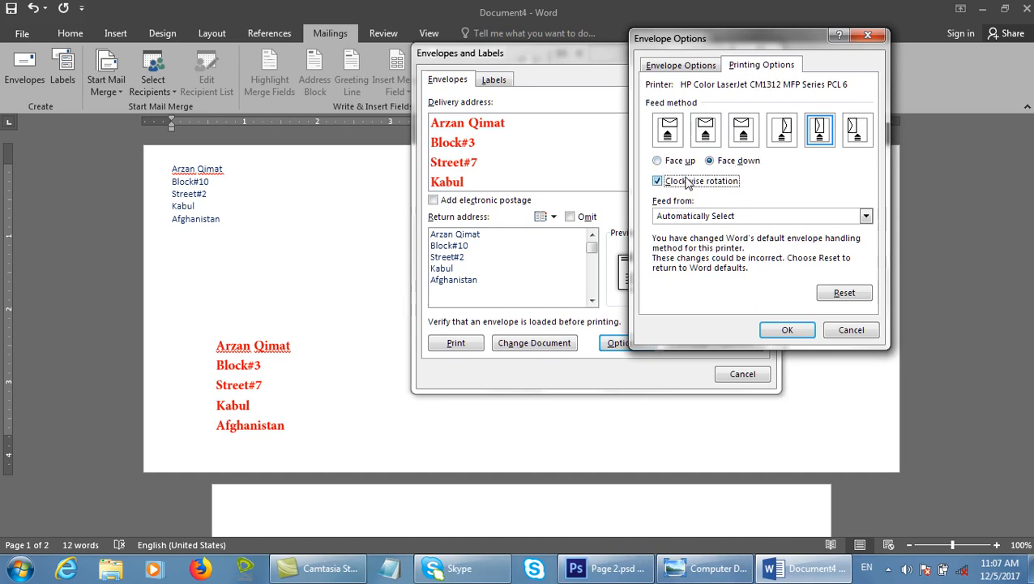
click(686, 182)
click(705, 216)
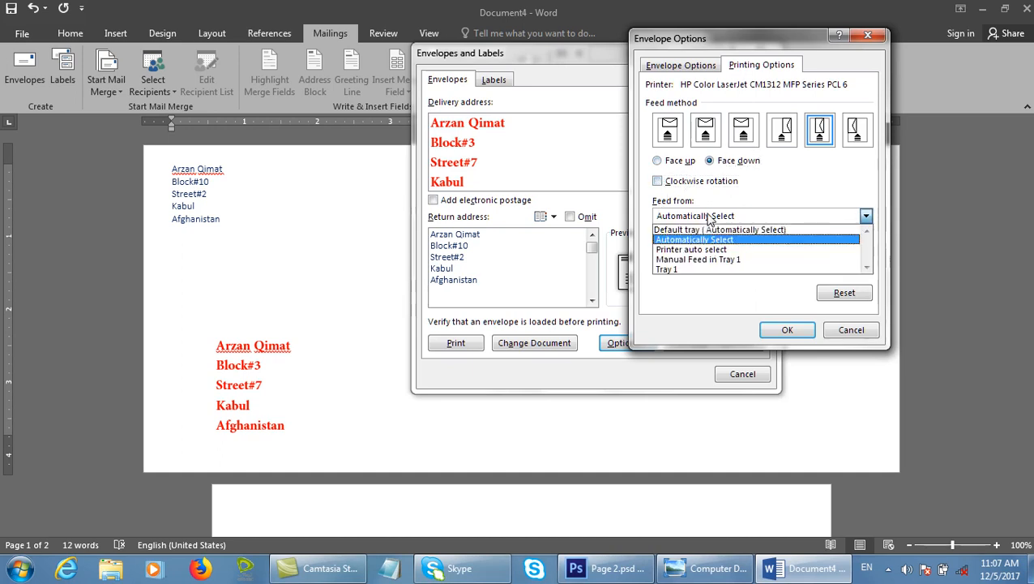
click(672, 279)
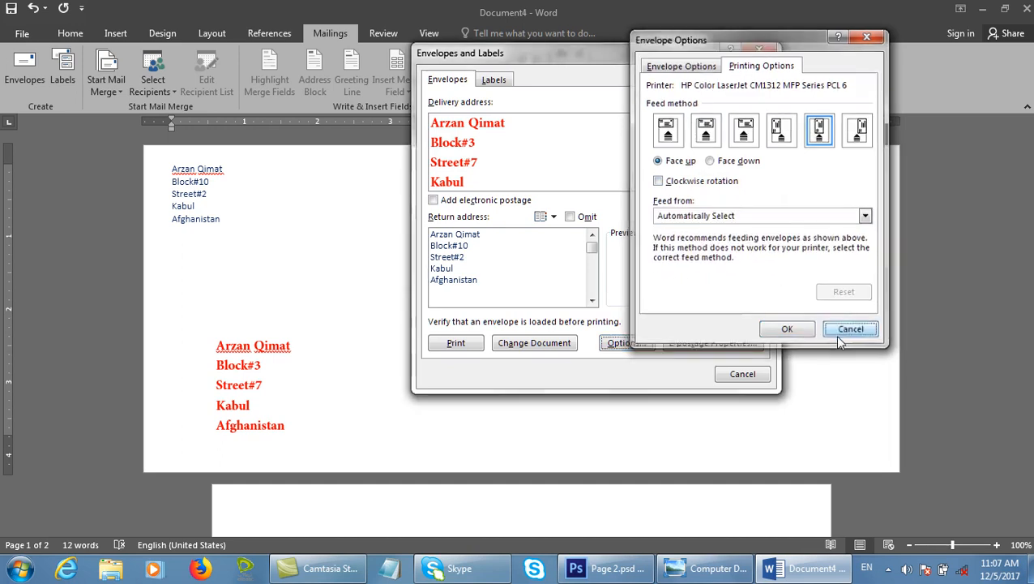
Cancel Envelope Options, try E-postage Properties, close its browser window, then view the Labels tab.
click(834, 334)
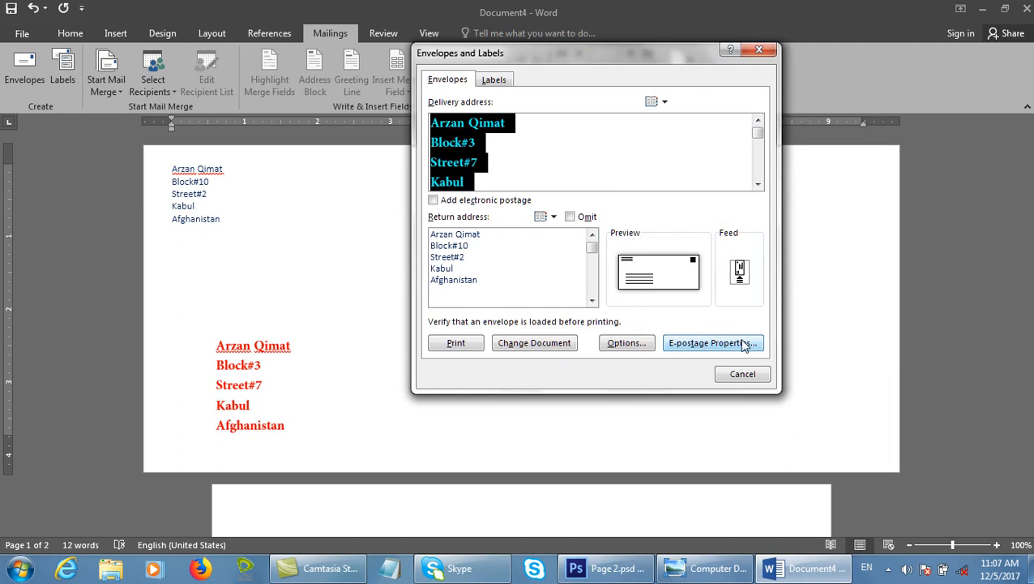
click(744, 345)
click(500, 326)
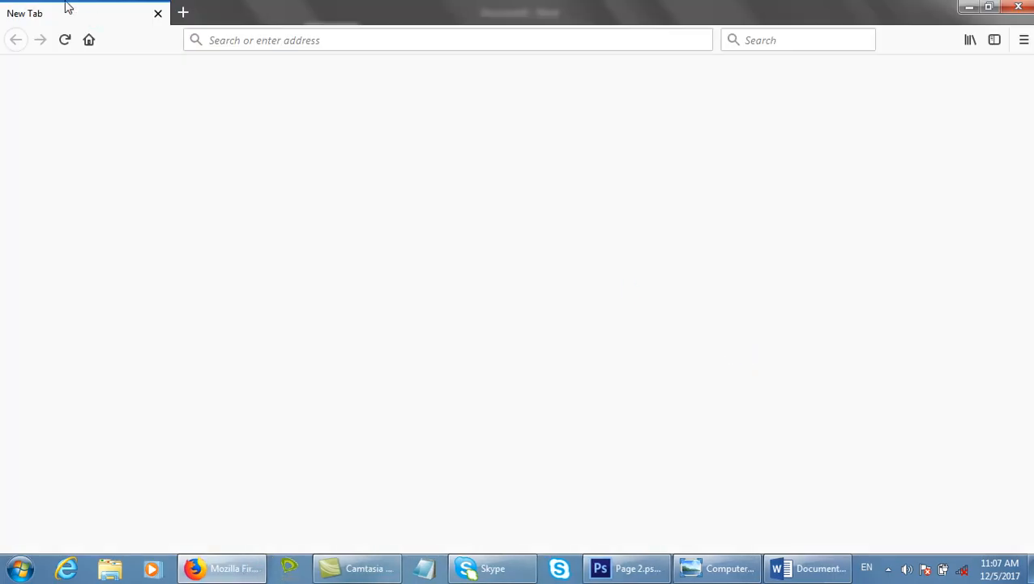
click(1019, 8)
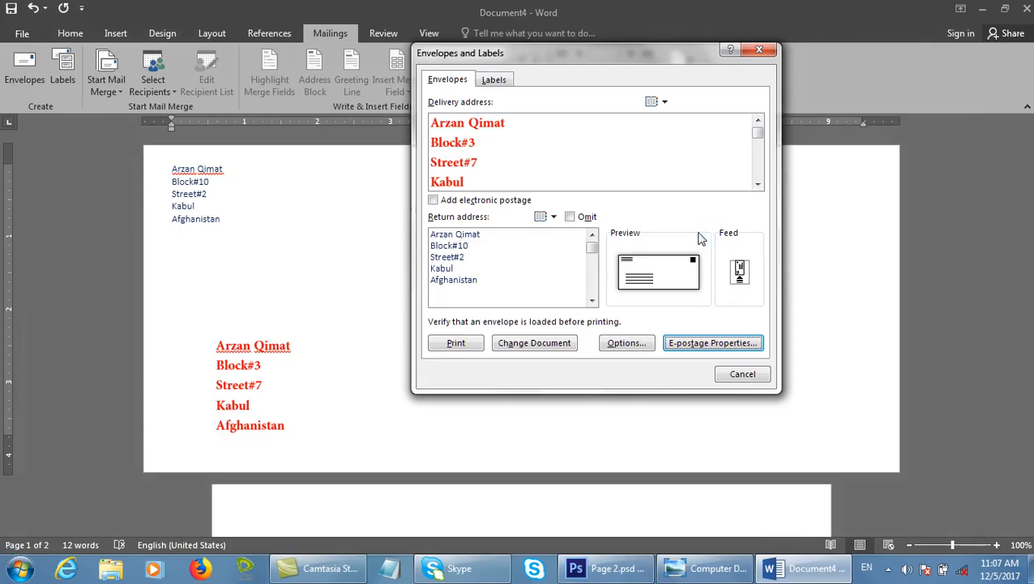
click(492, 80)
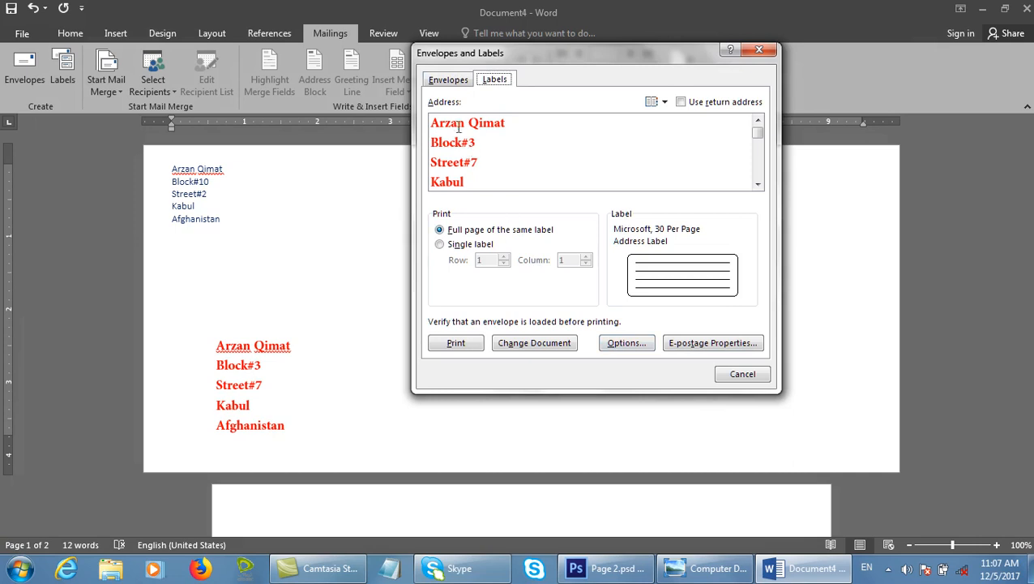
Compare the Envelopes and Labels tabs, then cancel the dialog.
click(442, 79)
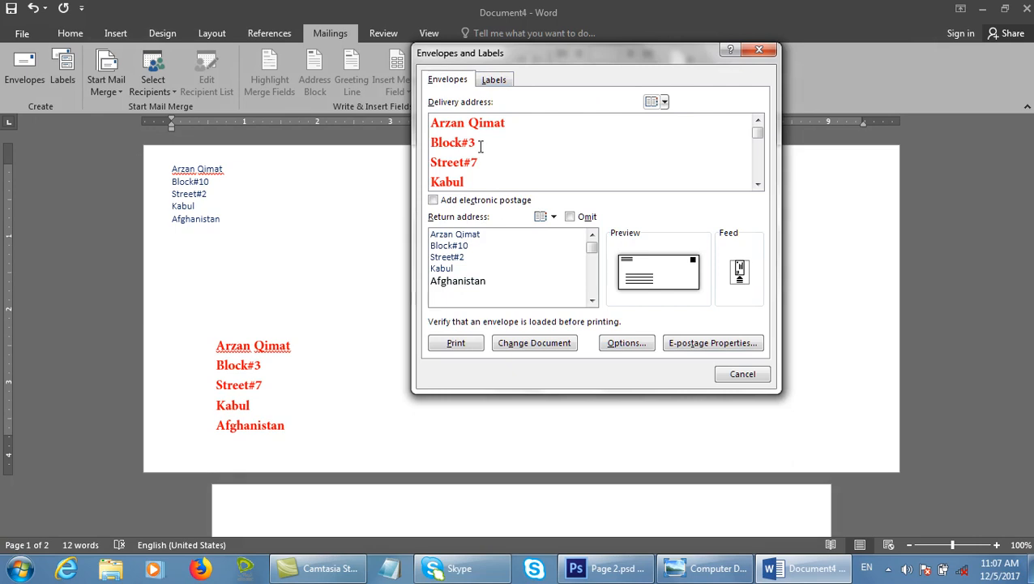
click(496, 81)
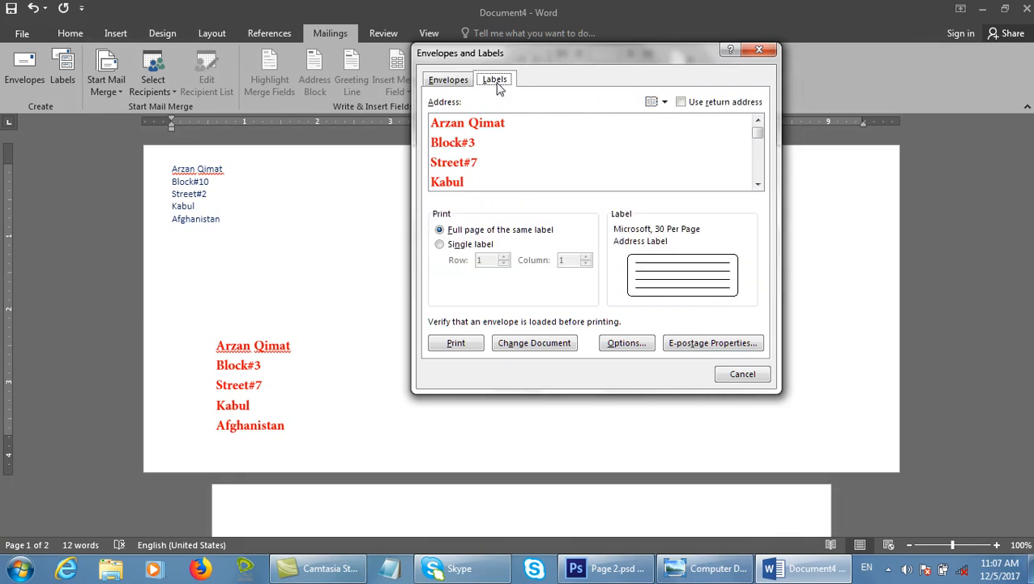
click(732, 378)
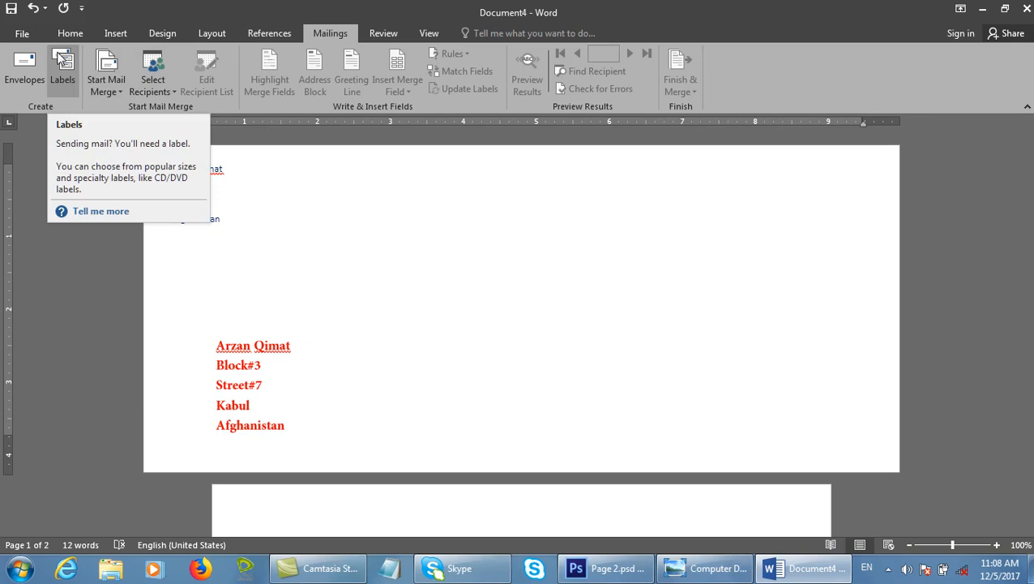
Tick Use return address for a full page of 30-per-page labels, then close Envelopes and Labels.
click(61, 56)
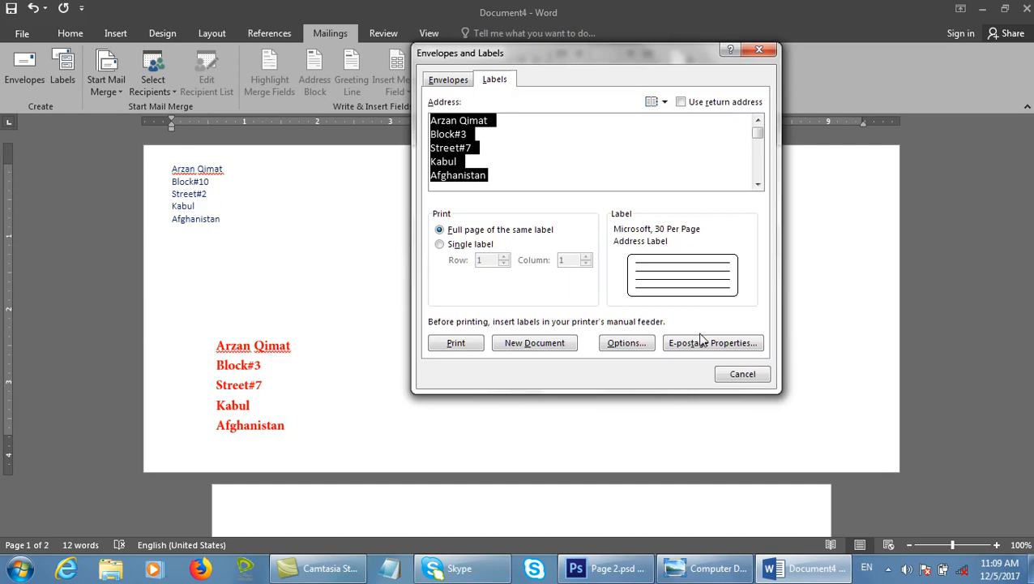
click(762, 379)
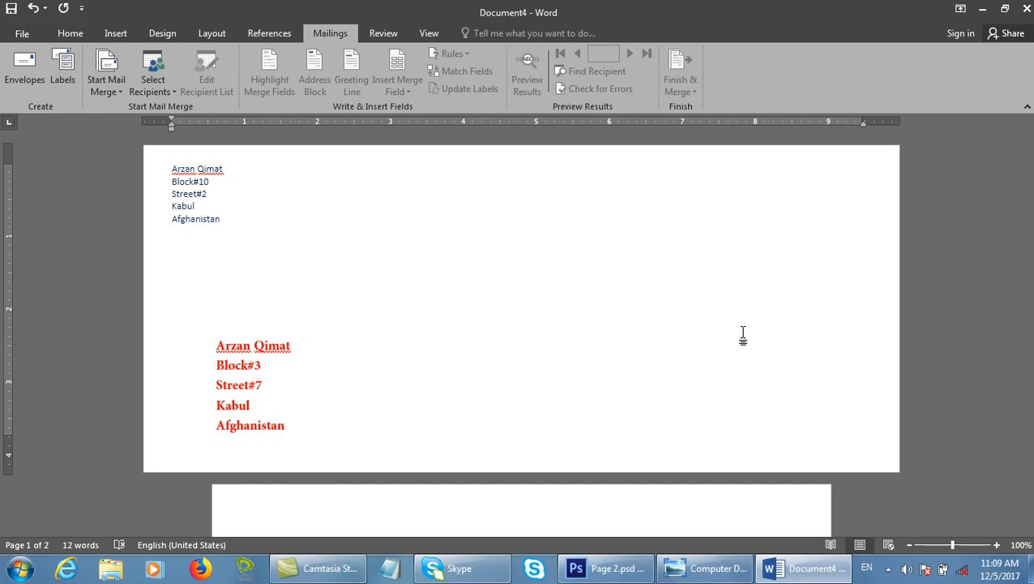
click(68, 77)
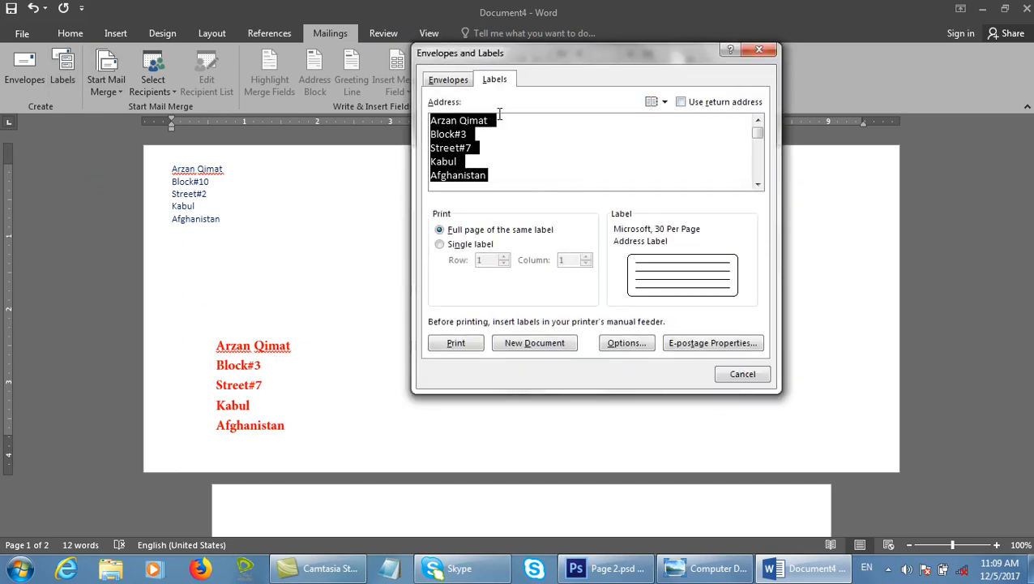
click(688, 109)
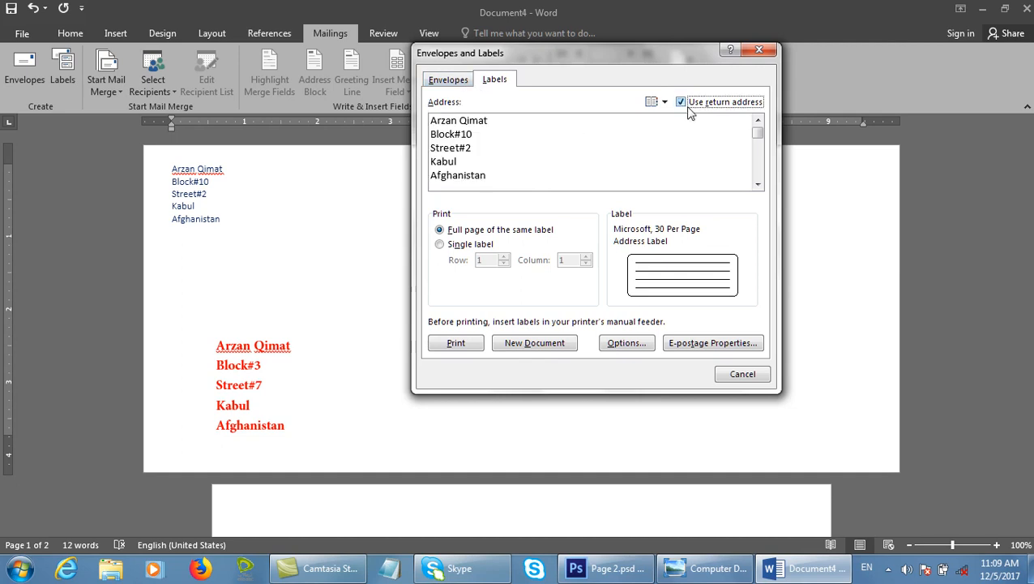
click(688, 108)
drag(672, 90, 771, 119)
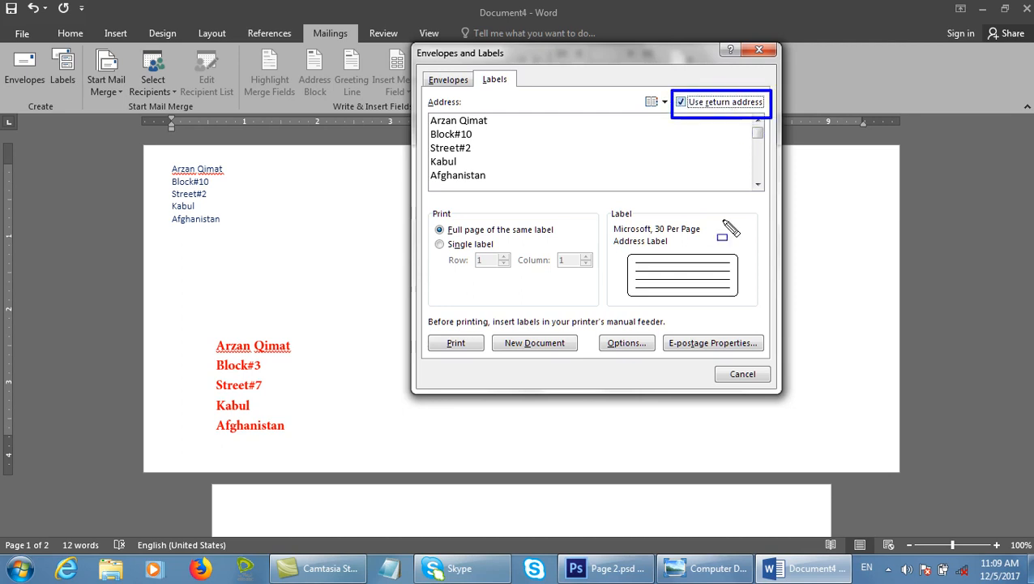
key(Escape)
click(743, 374)
Open a maximized Notepad note and type the 'Computer Shop' and 'Dell computer' lines.
click(393, 566)
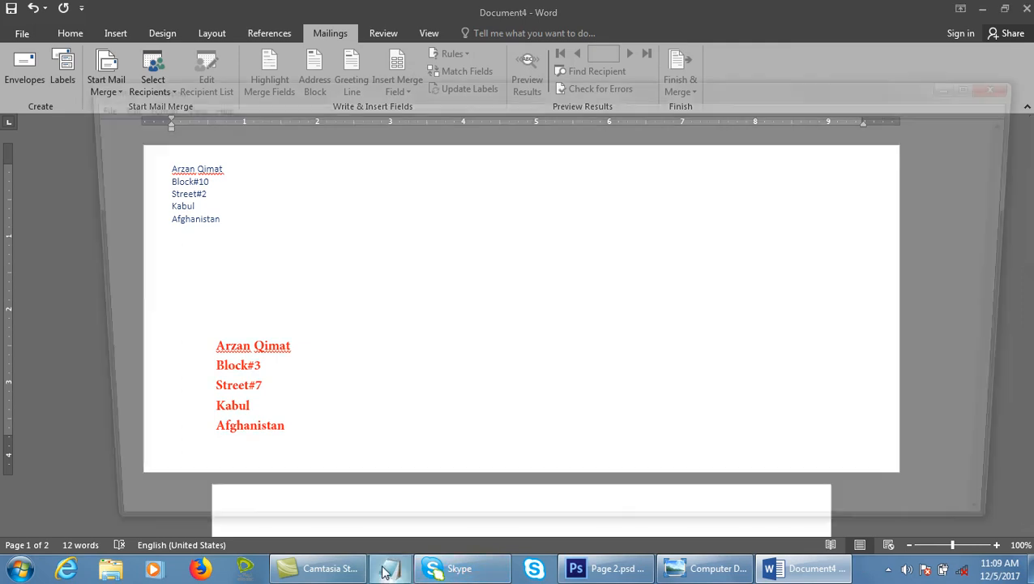
double_click(317, 91)
text(Computer Sho)
text(ep)
key(BackSpace)
key(BackSpace)
text(p)
key(Return)
text(Dell computer)
key(Return)
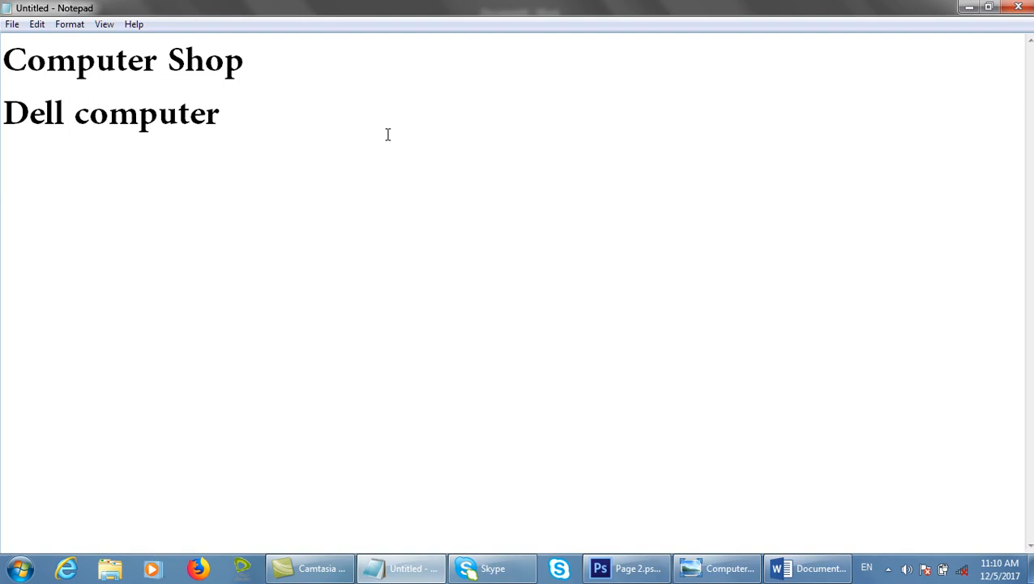
Add the spec lines (500), Hard Disk (500GB), RAM (4GB) and Processor (2.5).
text((4)
key(BackSpace)
text(500()
key(BackSpace)
text())
key(Return)
text(Hard )
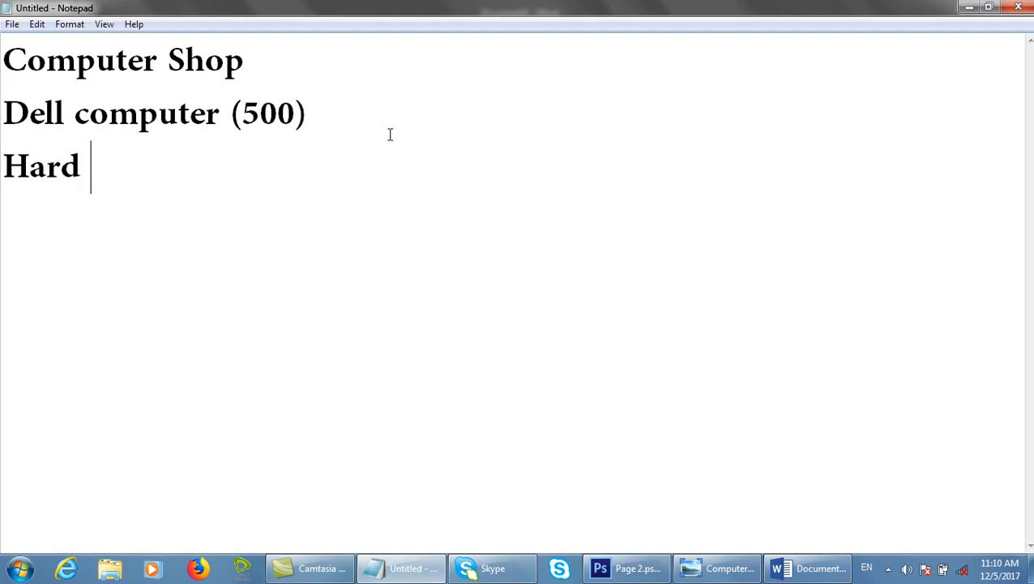
text(Disk (500GB))
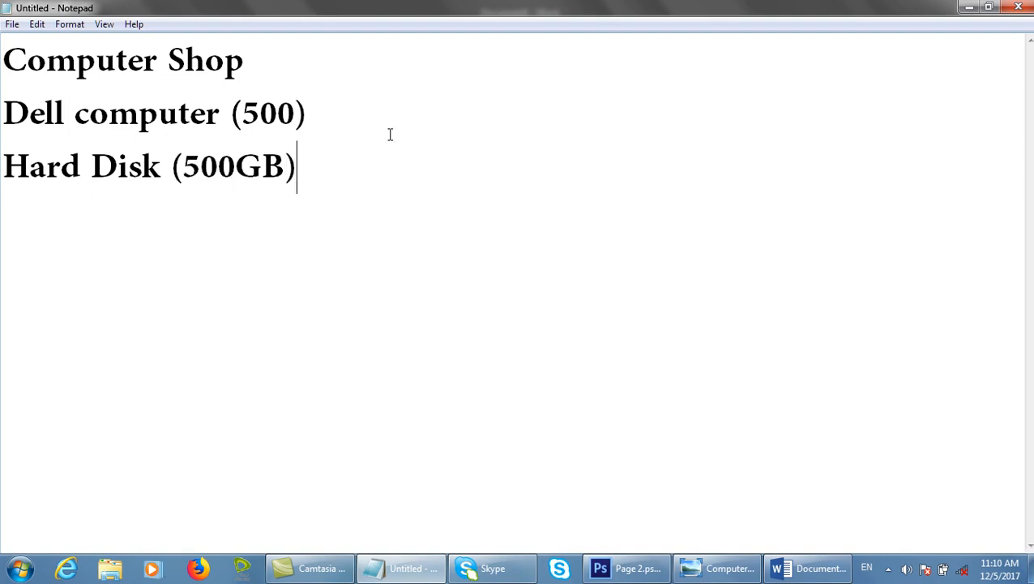
key(Return)
text(RAM (4GB))
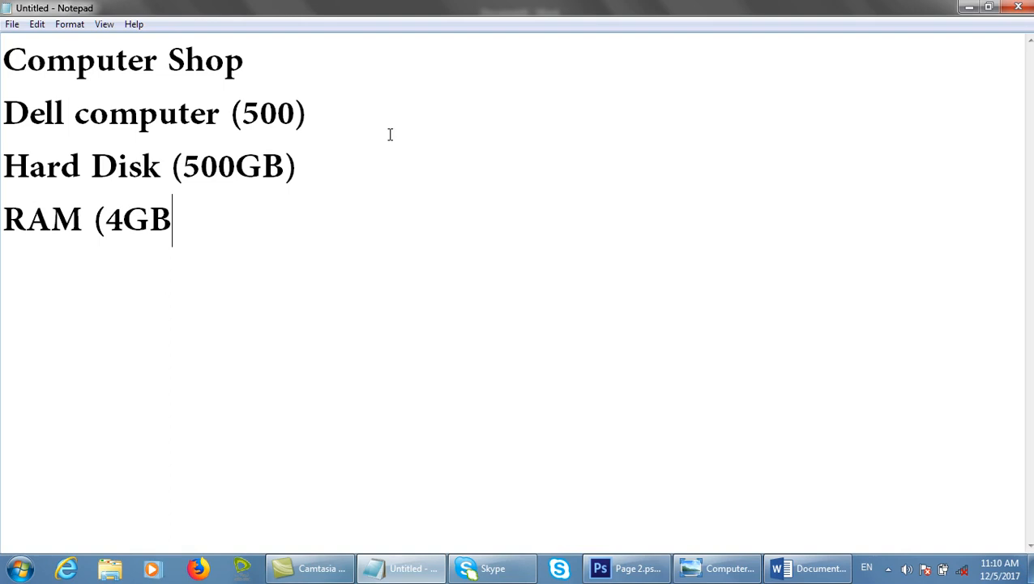
key(Return)
text(Pr)
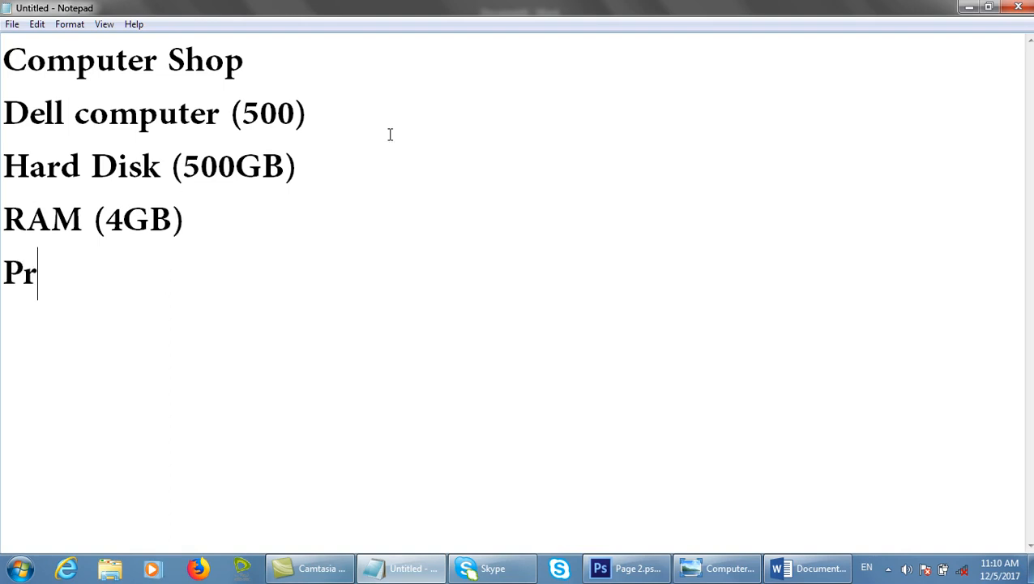
text(ocessor (,)
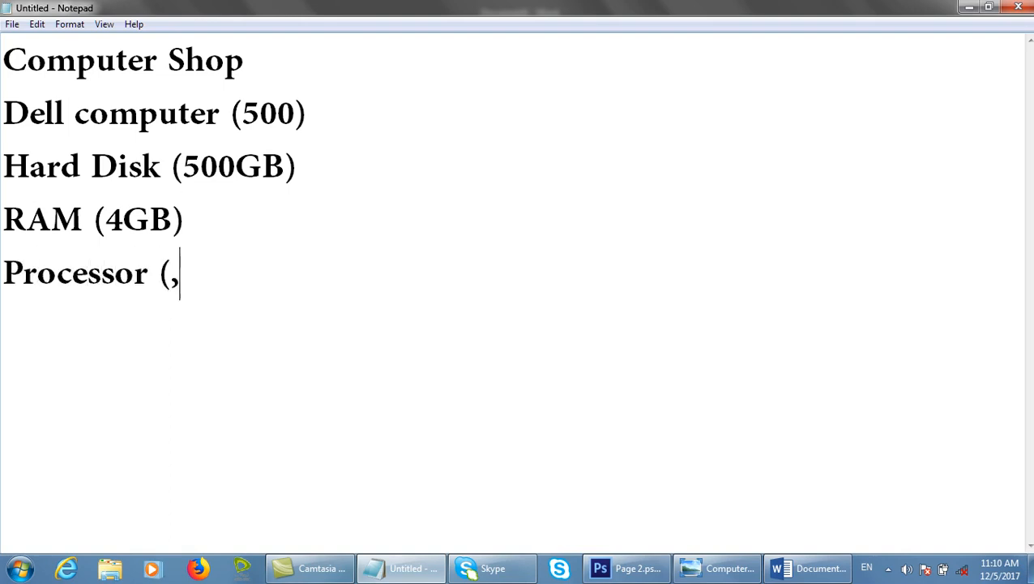
key(BackSpace)
text(2.5))
Type 'Price: 10000' on a new line, correcting the mistyped 5999.
key(Return)
text(P)
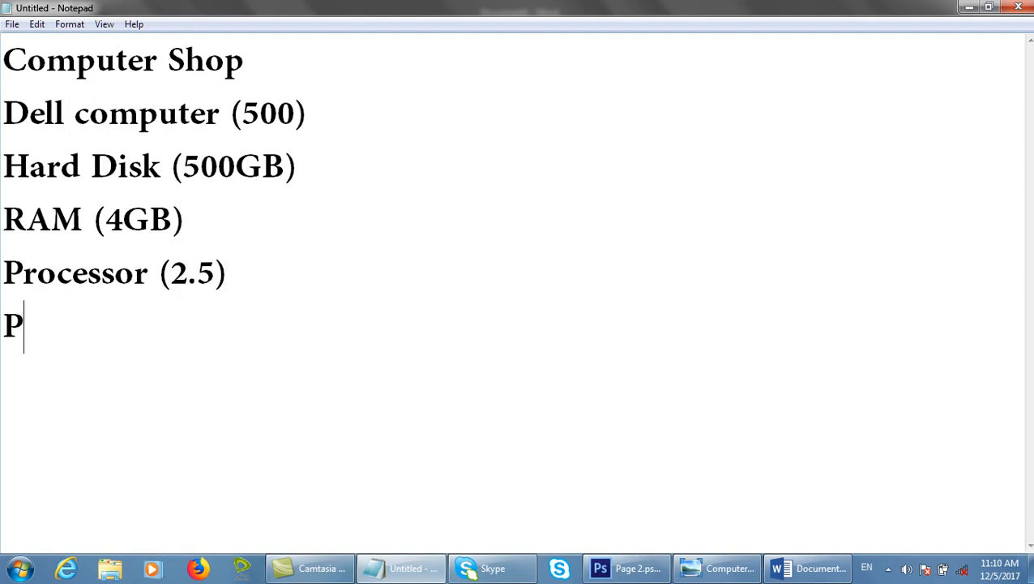
text(rice: 5999)
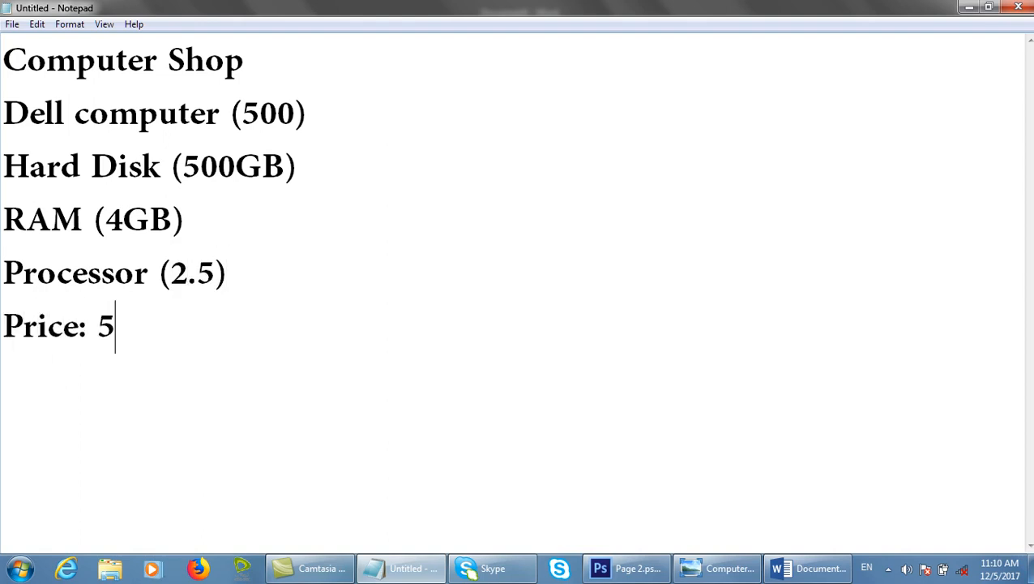
key(BackSpace)
key(BackSpace)
key(BackSpace)
key(BackSpace)
key(BackSpace)
text(10000)
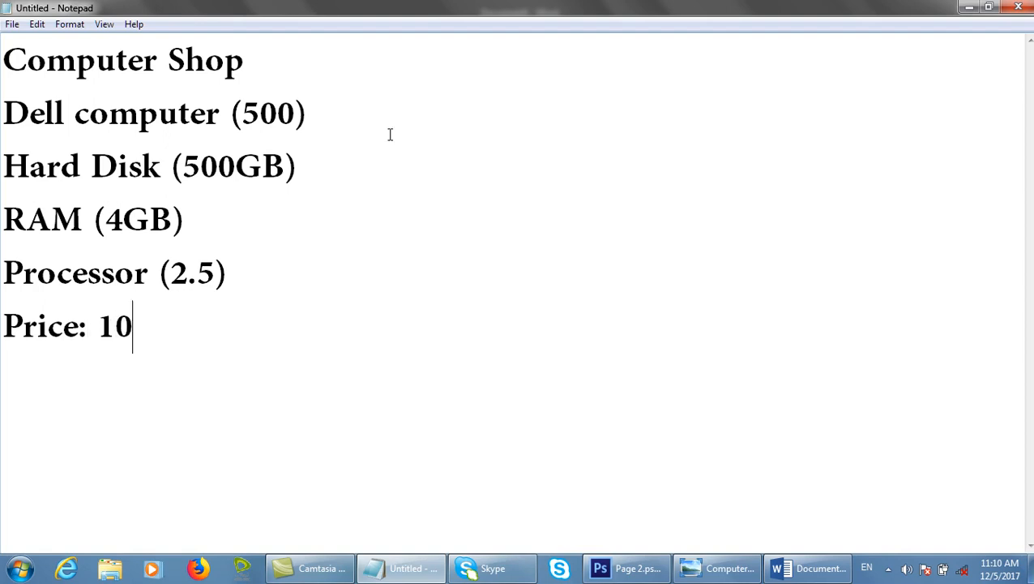
key(Return)
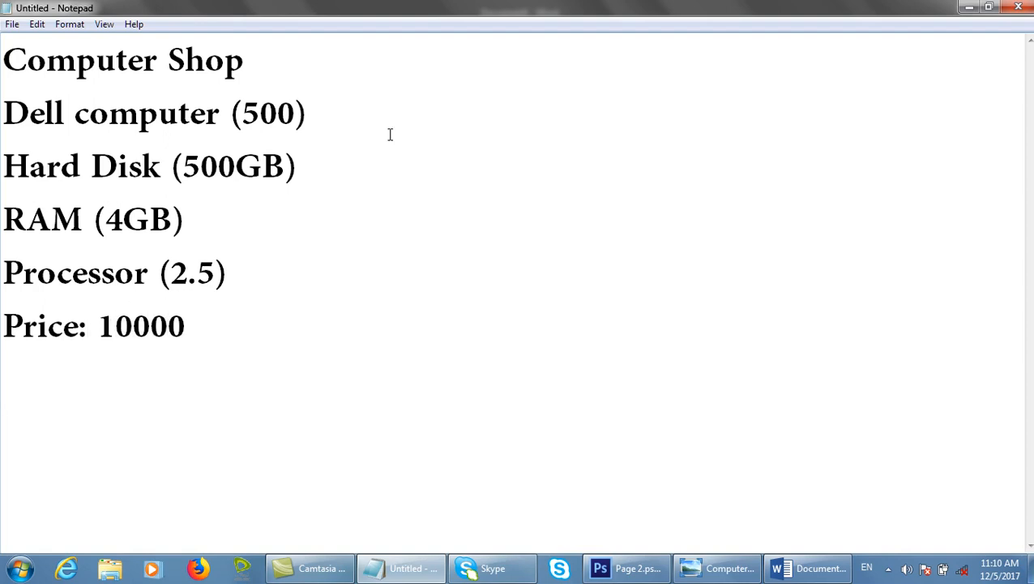
Highlight the Dell computer and Hard Disk lines to review them, ending at the price line.
drag(261, 114, 4, 106)
drag(436, 164, 29, 166)
click(318, 238)
drag(307, 113, 2, 108)
click(461, 133)
drag(339, 148, 2, 167)
click(193, 196)
click(284, 346)
Close Document4 without saving, create a new blank document, and open Mailings > Labels.
click(781, 569)
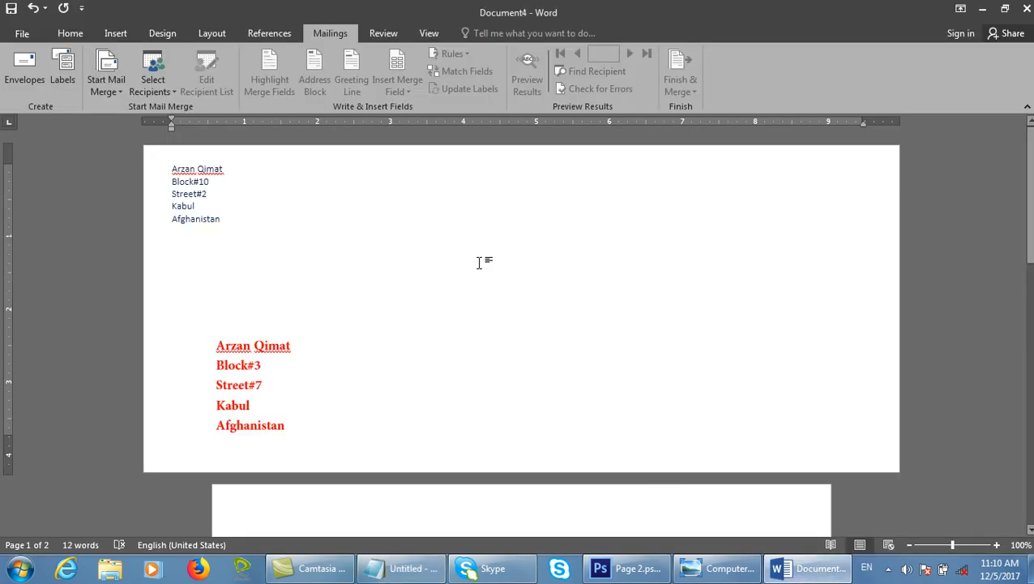
key(ctrl+w)
key(n)
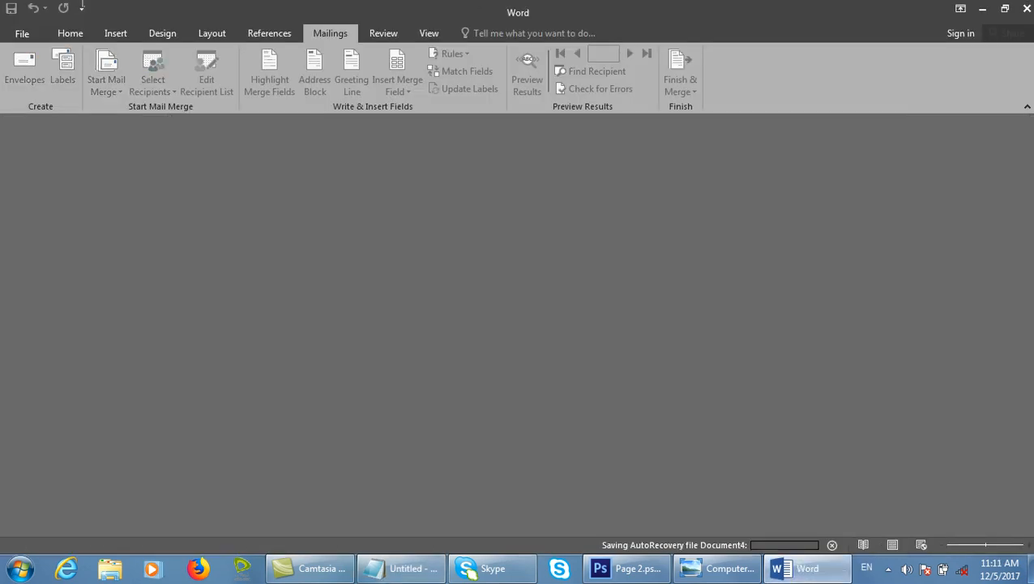
key(ctrl+n)
click(318, 34)
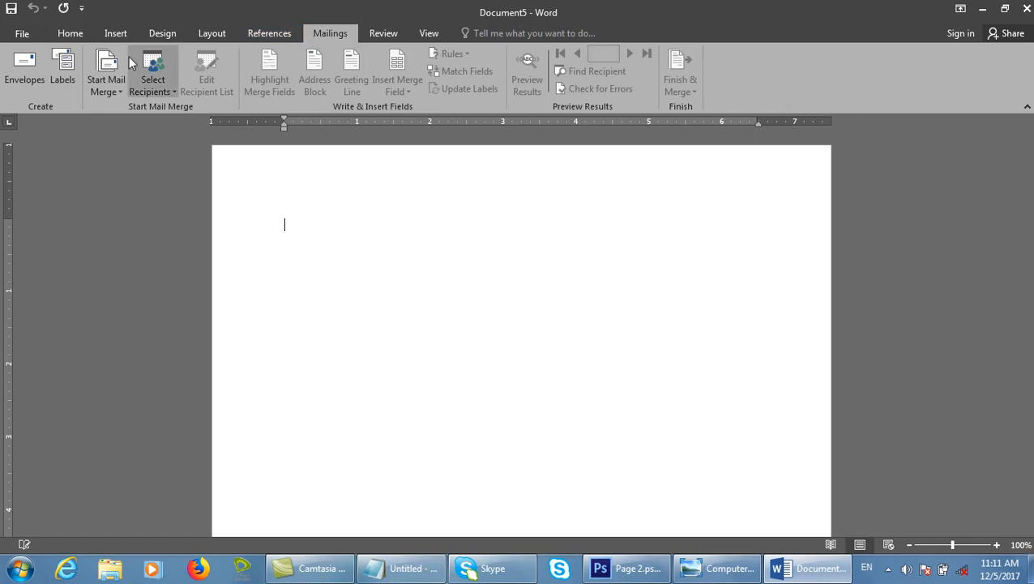
click(62, 69)
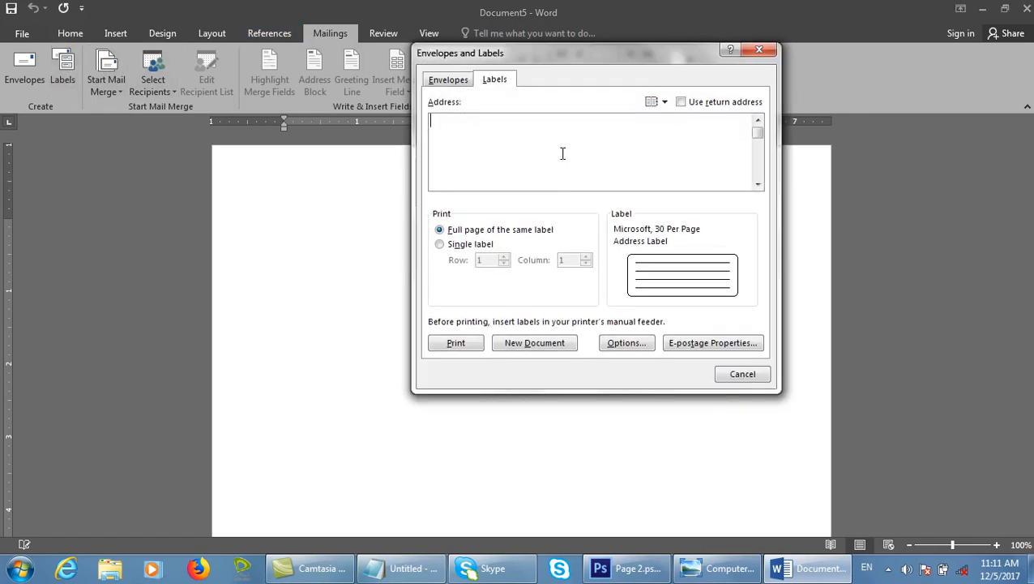
drag(550, 59, 586, 180)
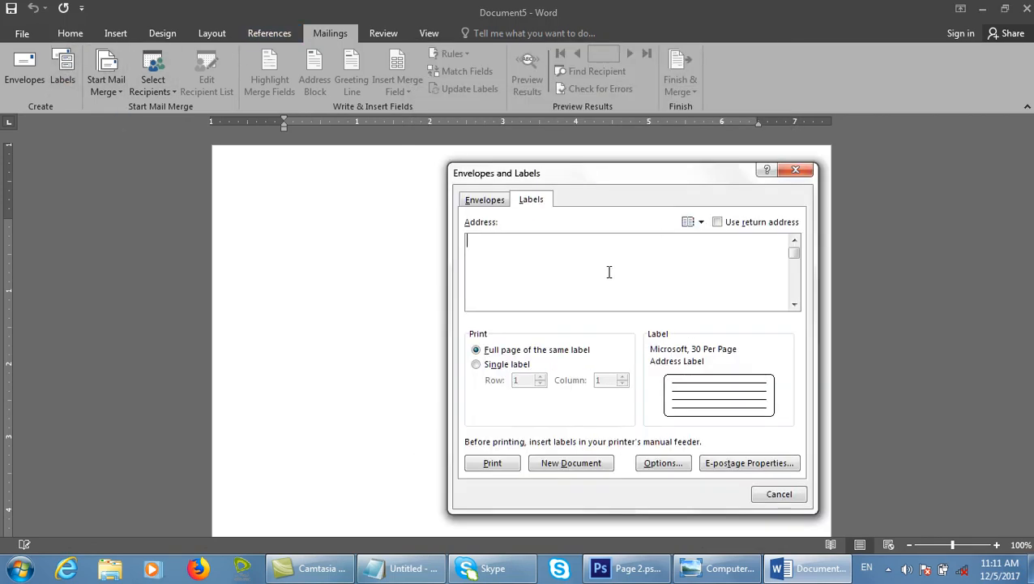
Type the label lines 'Model: DELL', 'DELL HDD (500GB)', 'RAM (4GB)' and the Processor spec.
text(Mode)
key(BackSpace)
key(BackSpace)
text(del: DELL)
key(Return)
text(HARD)
key(BackSpace)
key(BackSpace)
key(BackSpace)
text(DELL HDD (500)
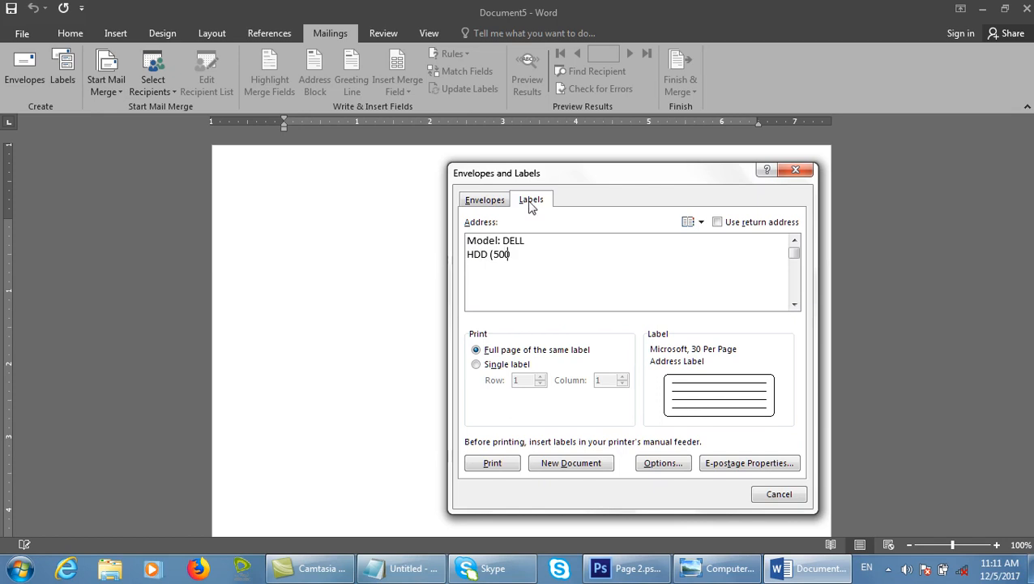
text(GB))
key(Return)
text(RAM (4GB))
key(Return)
text(Processor)
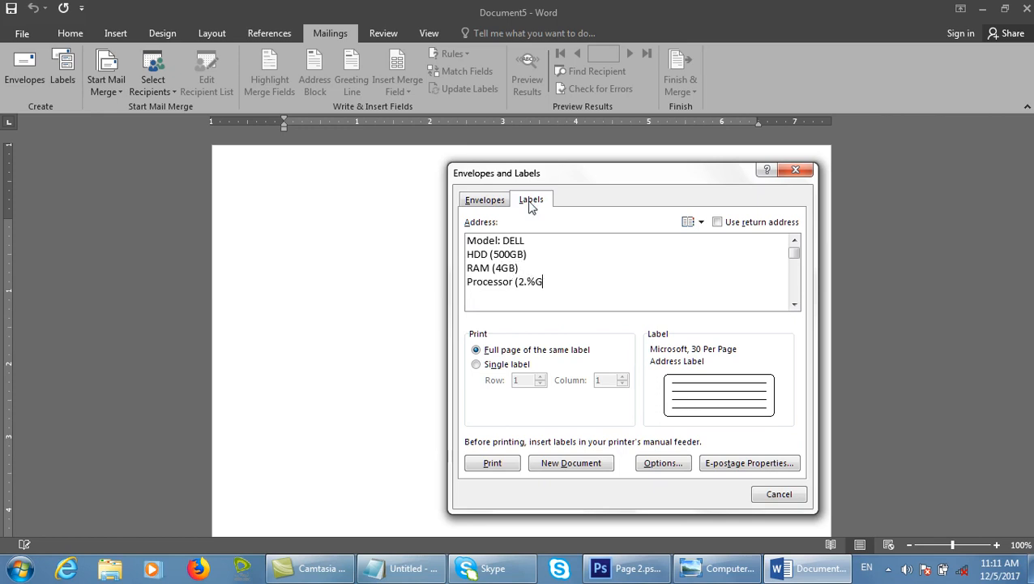
text((2.5G)
text(Price: 1000)
text(0000)
drag(602, 178, 366, 16)
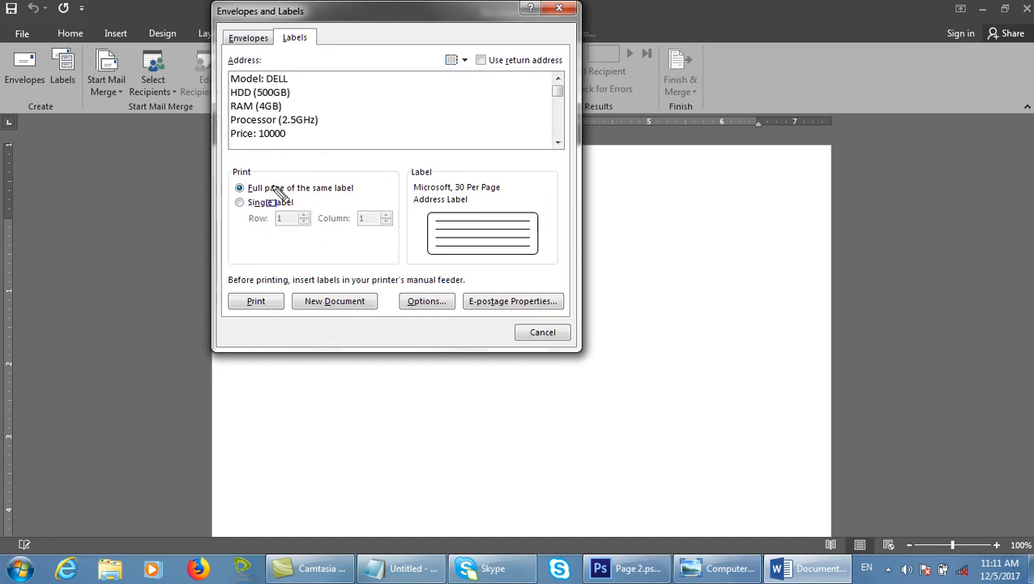
Switch to Single label and try Row 5 and Column 30.
mouse_move(234, 181)
mouse_down()
mouse_move(339, 214)
mouse_move(383, 208)
mouse_move(385, 193)
mouse_up()
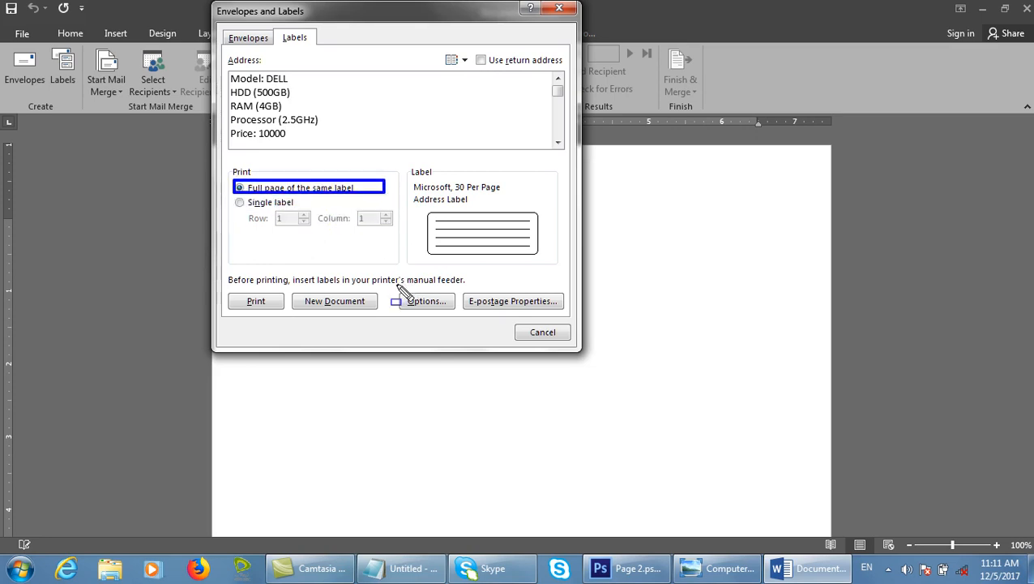
key(Escape)
click(277, 208)
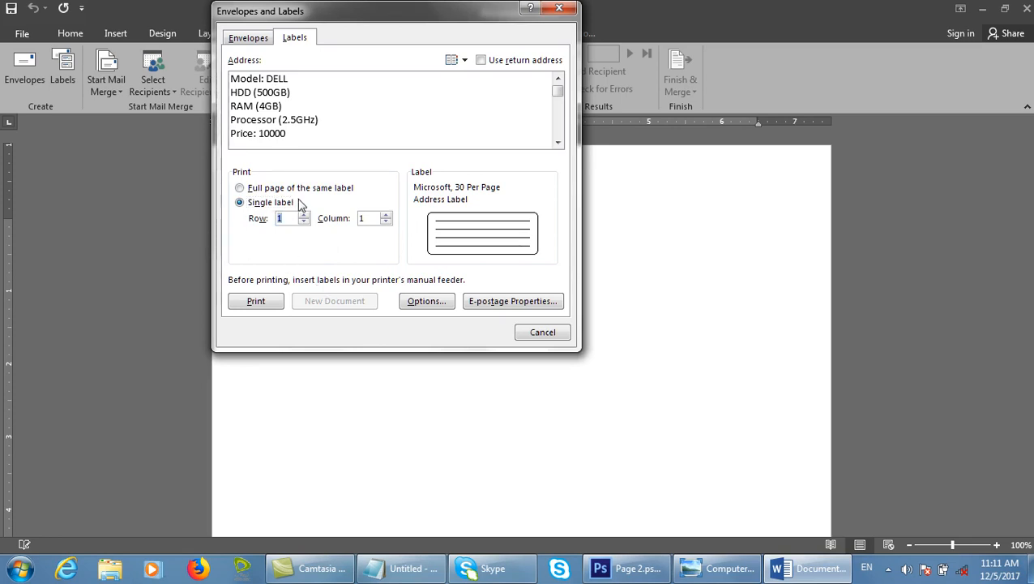
text(5)
drag(369, 218, 306, 224)
text(4)
key(BackSpace)
text(30)
Toggle back to Single label and reset it to Row 1, Column 1.
click(271, 188)
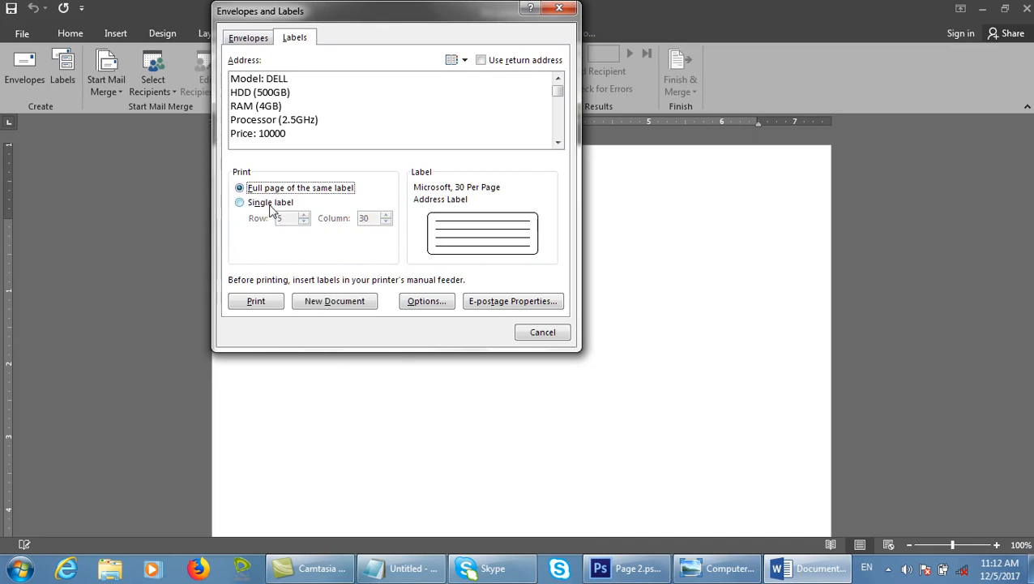
click(270, 204)
click(293, 222)
key(BackSpace)
text(1)
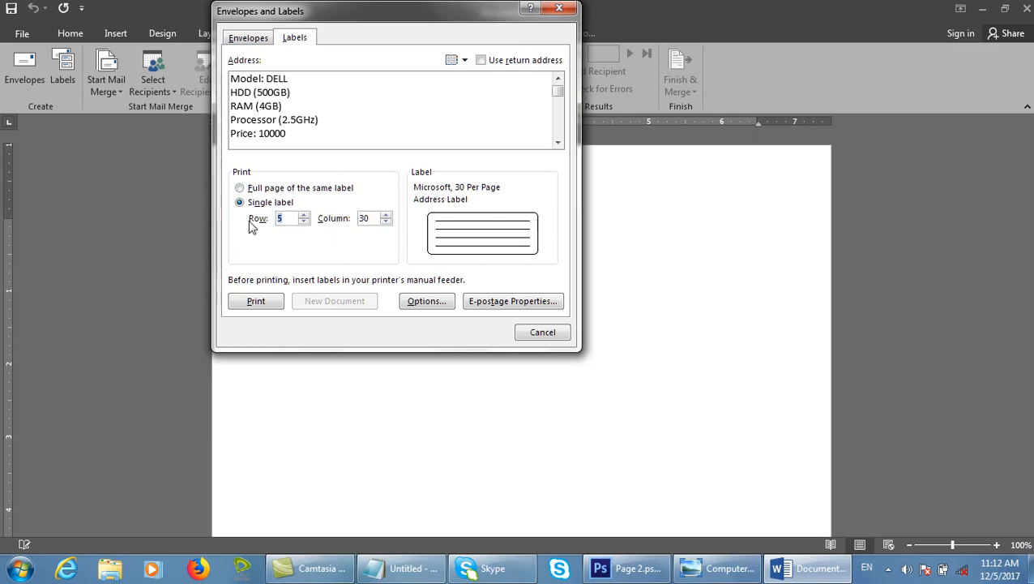
click(372, 219)
key(BackSpace)
key(BackSpace)
text(1)
key(Tab)
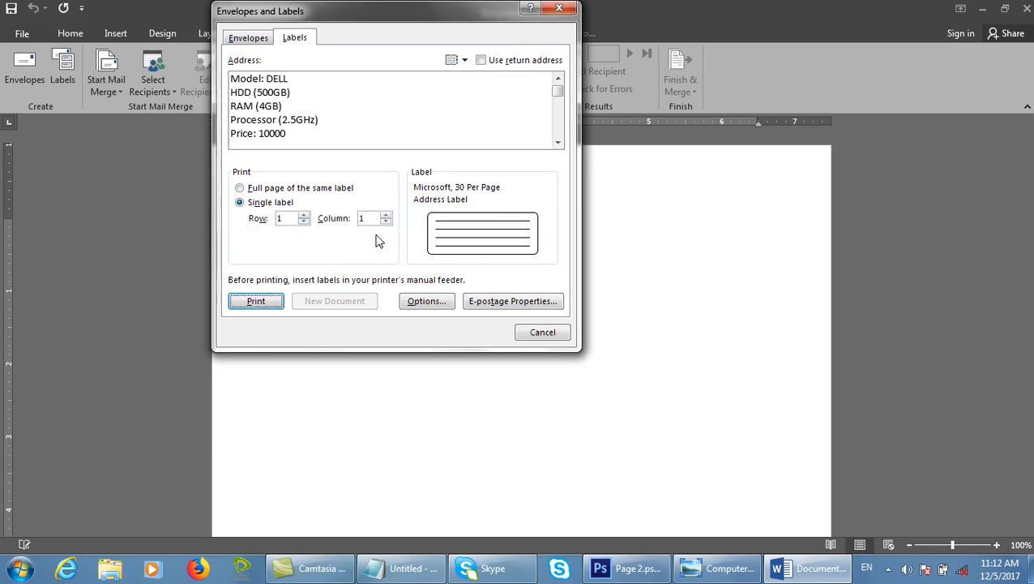
Confirm the Microsoft 30 Per Page label type and print the single Dell label.
click(423, 301)
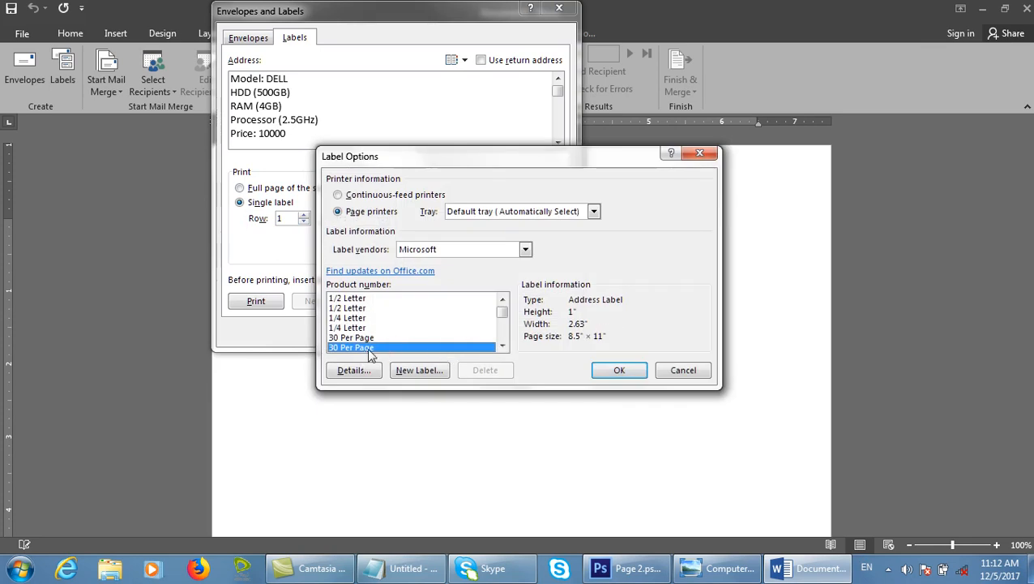
click(607, 371)
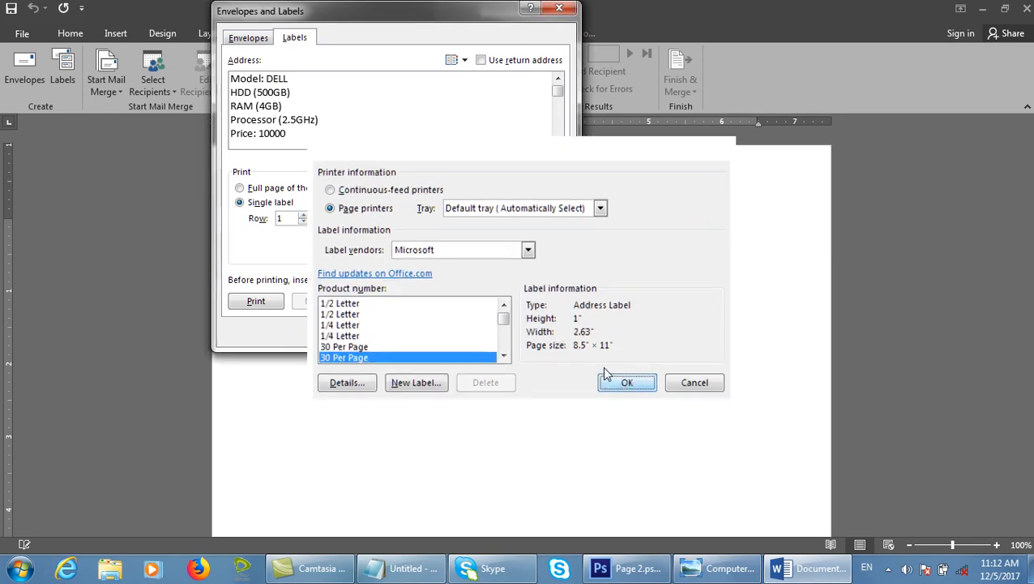
click(275, 299)
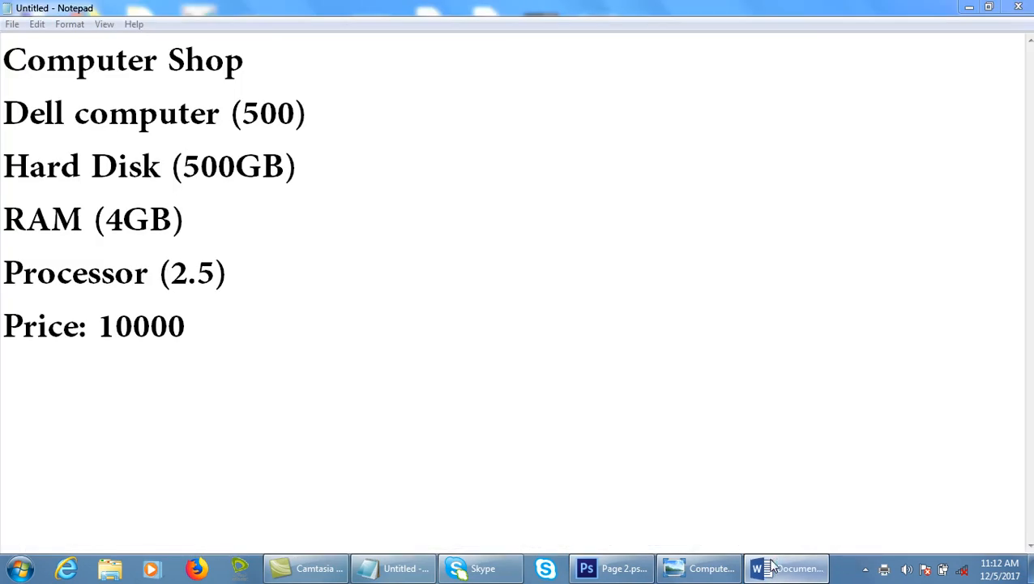
Restore and maximize the Word window, then bring up Envelopes and Labels again.
click(770, 570)
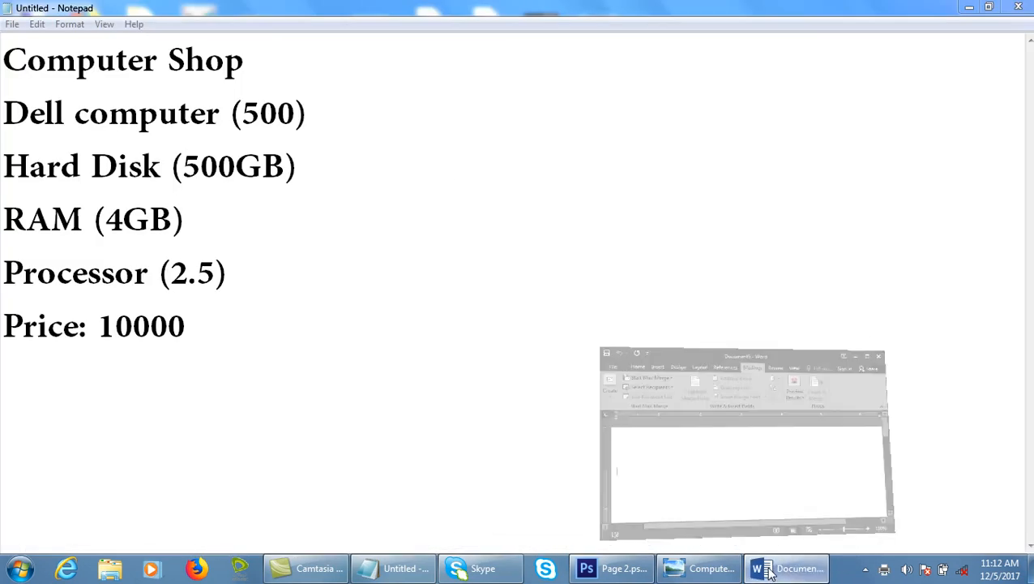
click(942, 193)
click(62, 69)
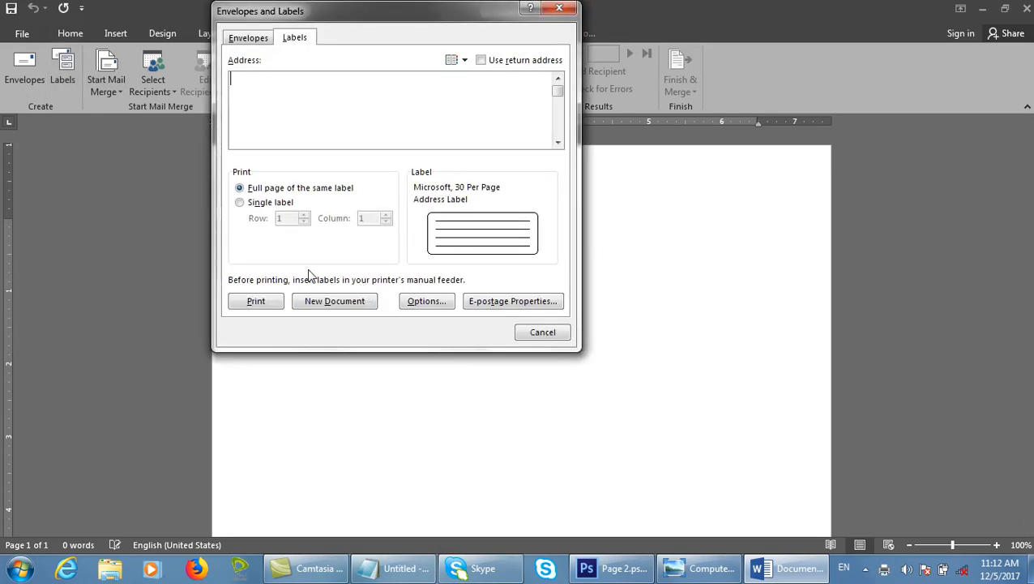
Create the empty Labels7 label grid, check its cells, and switch back to Document5.
click(359, 305)
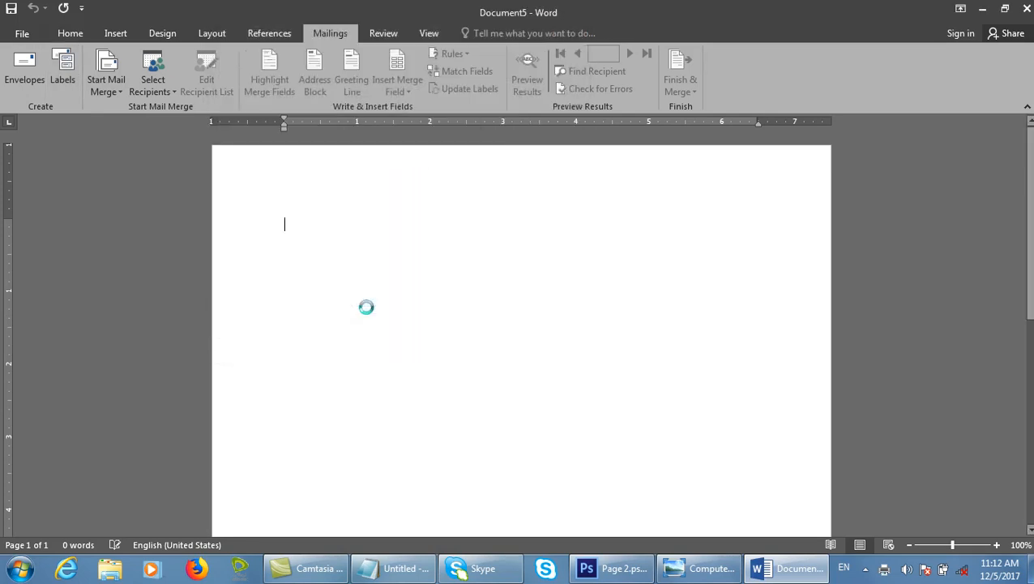
click(500, 308)
click(743, 307)
scroll(716, 358, down, 8)
scroll(716, 359, up, 8)
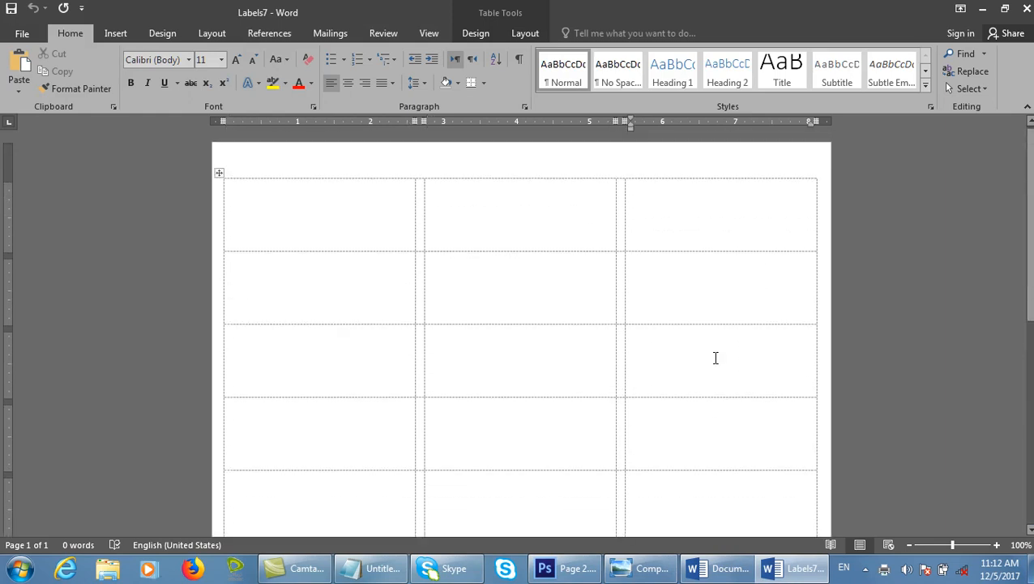
click(743, 569)
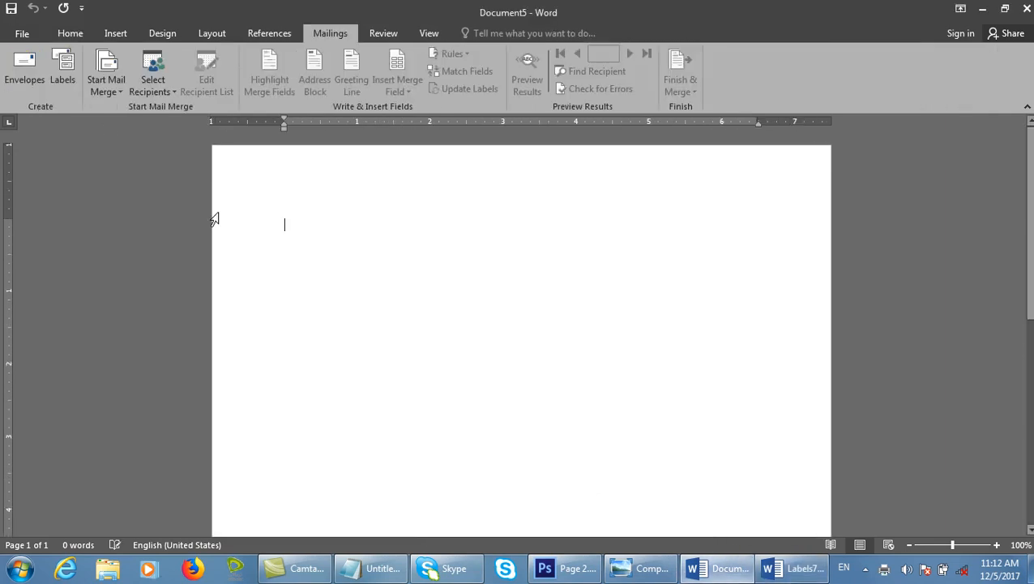
Complete the Dell label text through 'Price: 10000' and choose Microsoft 30 Per Page labels.
click(65, 73)
text(MDe)
text(od)
text(el:  DEL)
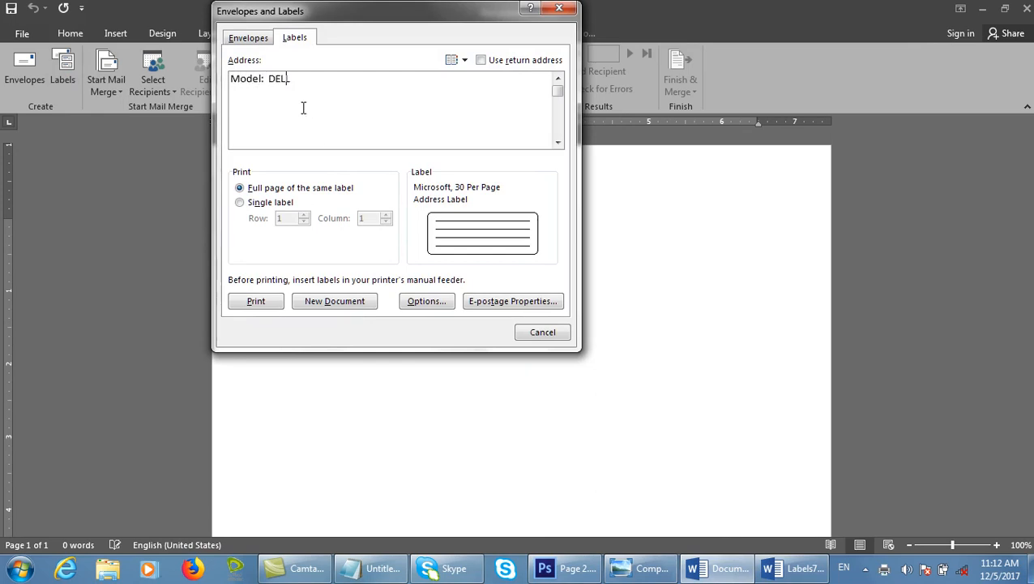
text(00GB))
key(Return)
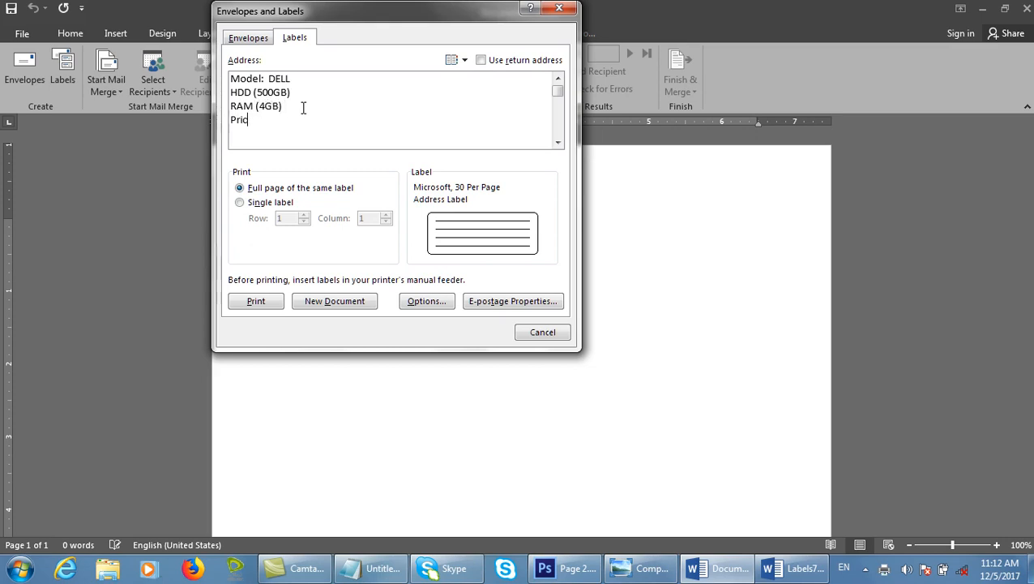
text(0000)
click(427, 301)
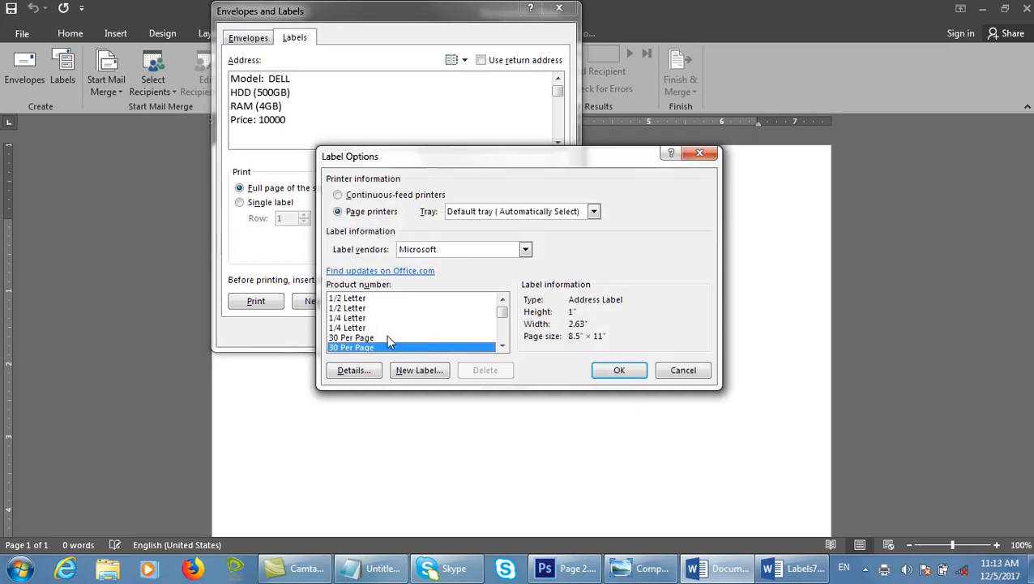
click(619, 374)
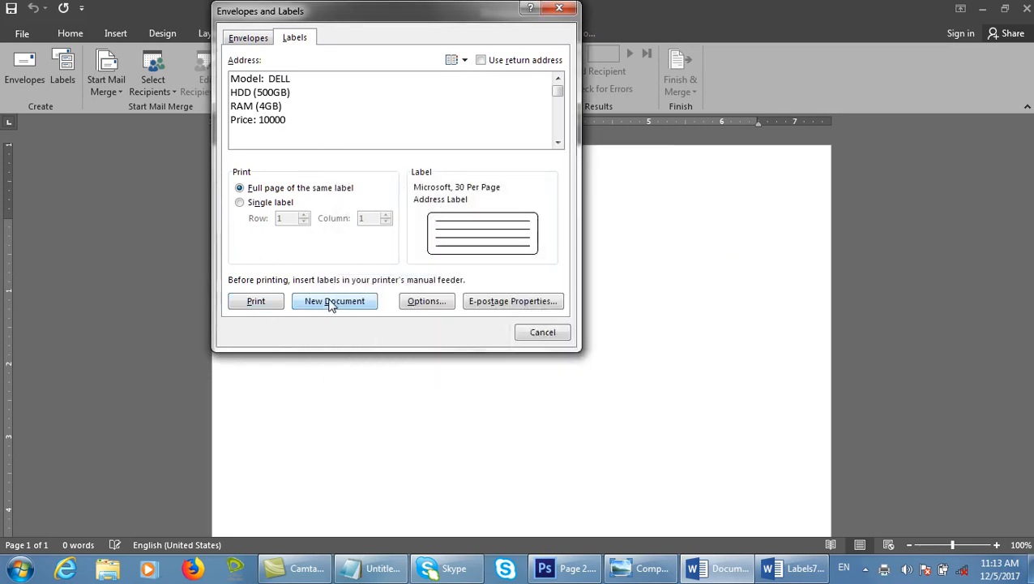
Generate the Labels8 sheet of Dell spec labels, from 'Model: DELL' to 'Price: 10000'.
click(334, 302)
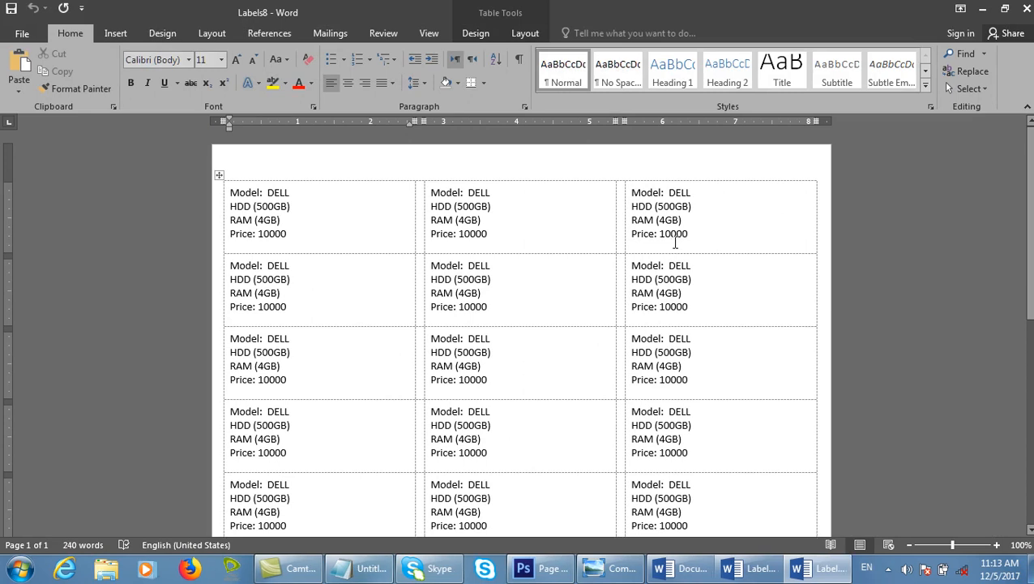
scroll(675, 241, down, 2)
scroll(675, 242, up, 2)
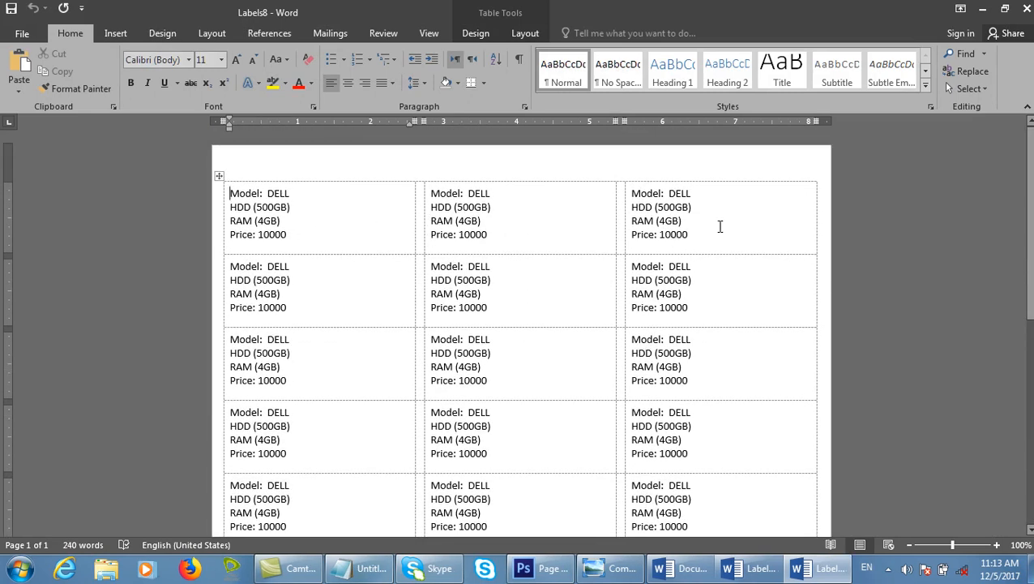
click(507, 236)
click(329, 33)
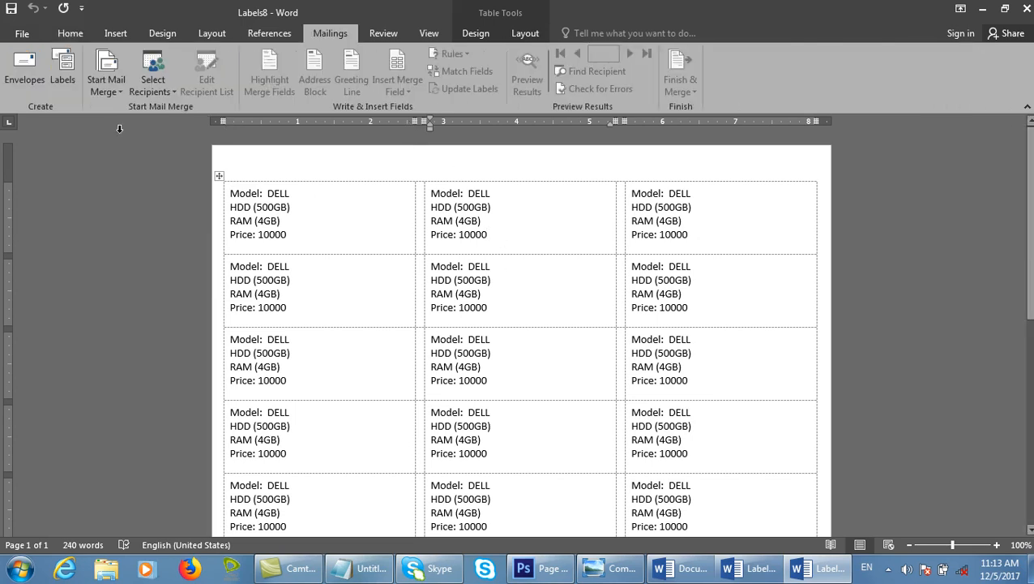
Get back to the Labels page of Envelopes and Labels and its Label Options.
click(44, 65)
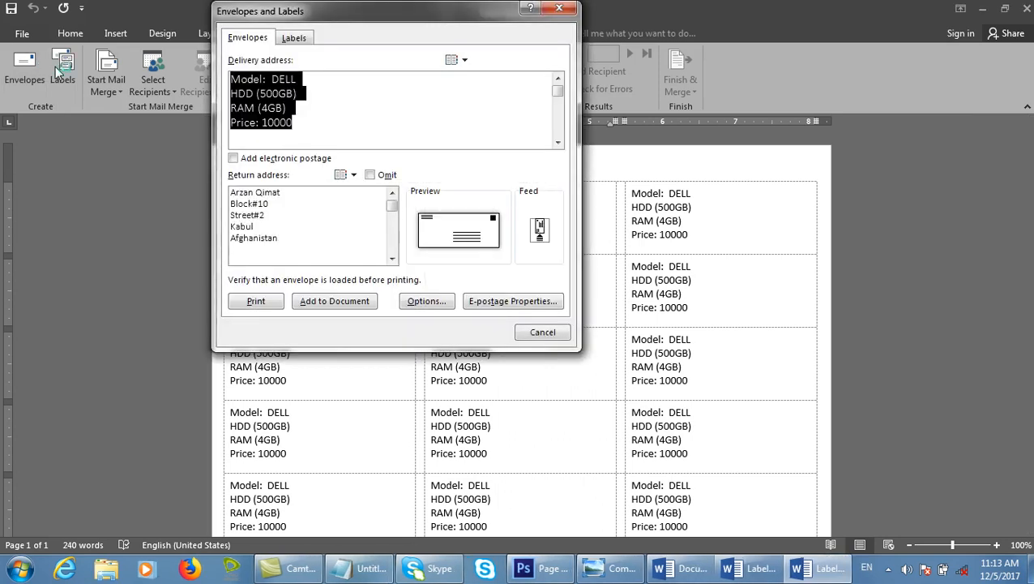
key(Escape)
click(62, 69)
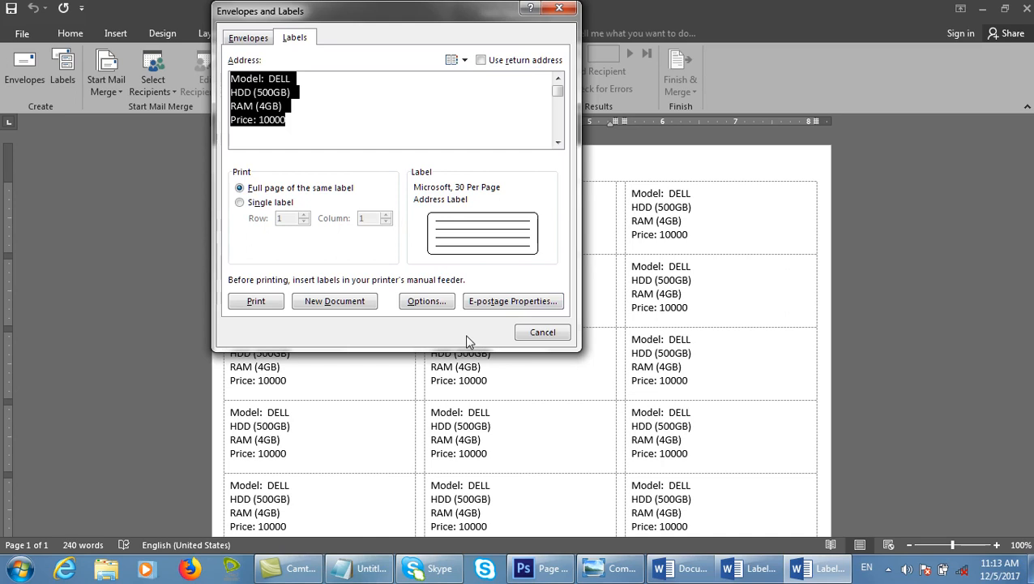
click(427, 301)
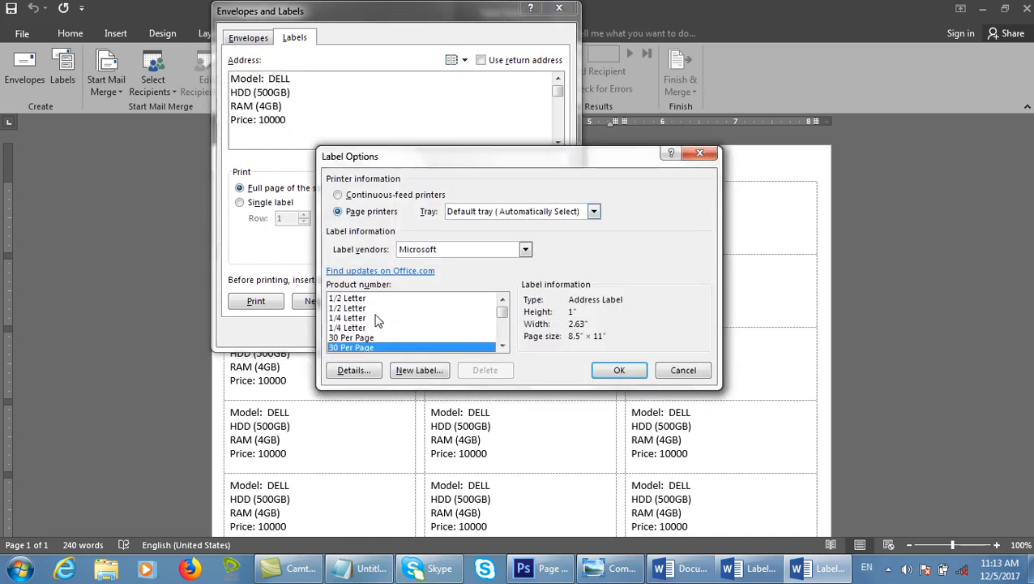
Inspect the 30 Per Page label's measurements: 1" high, 2.63" wide, 3 across, 10 down.
drag(504, 314, 504, 337)
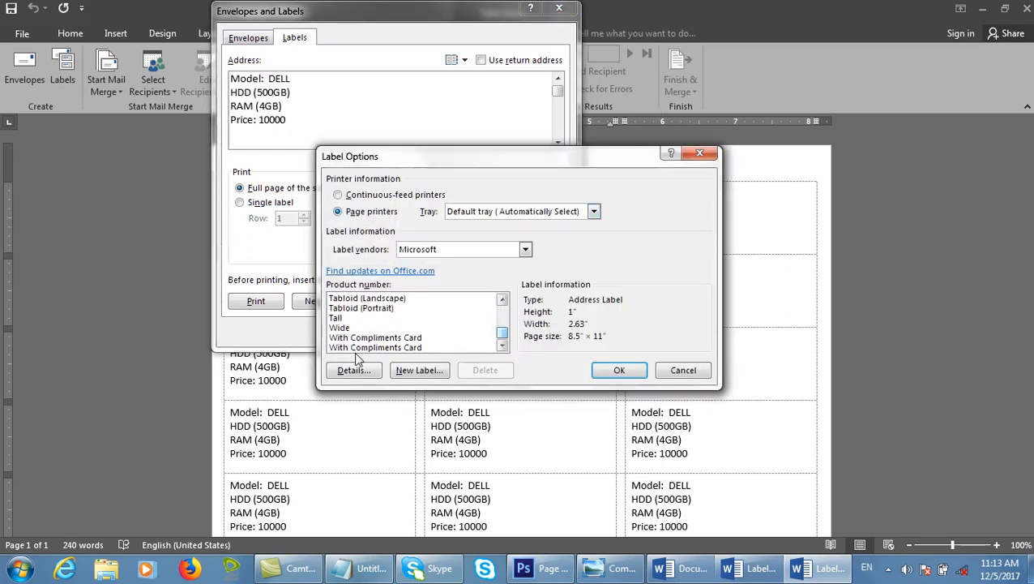
click(417, 371)
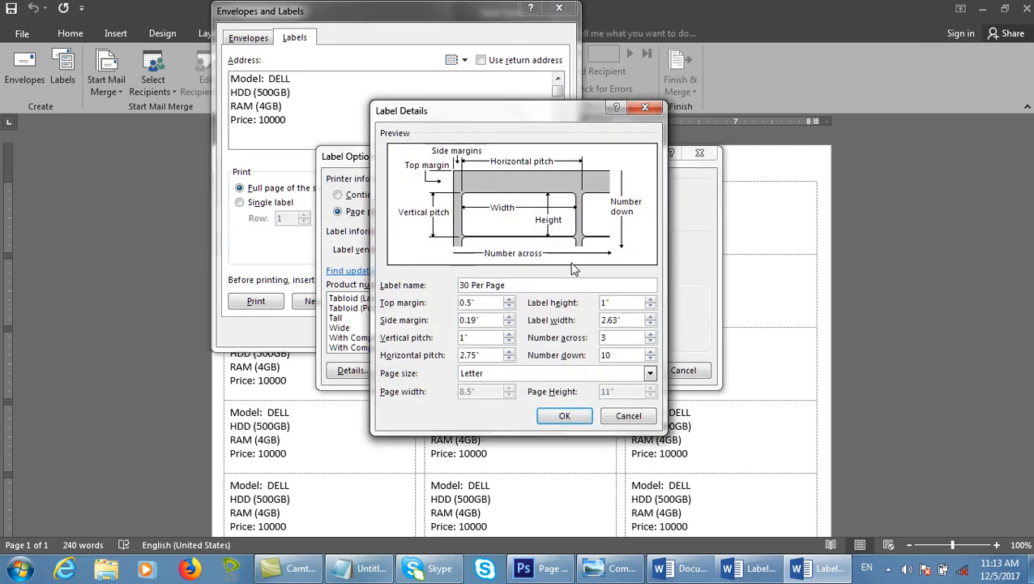
click(629, 417)
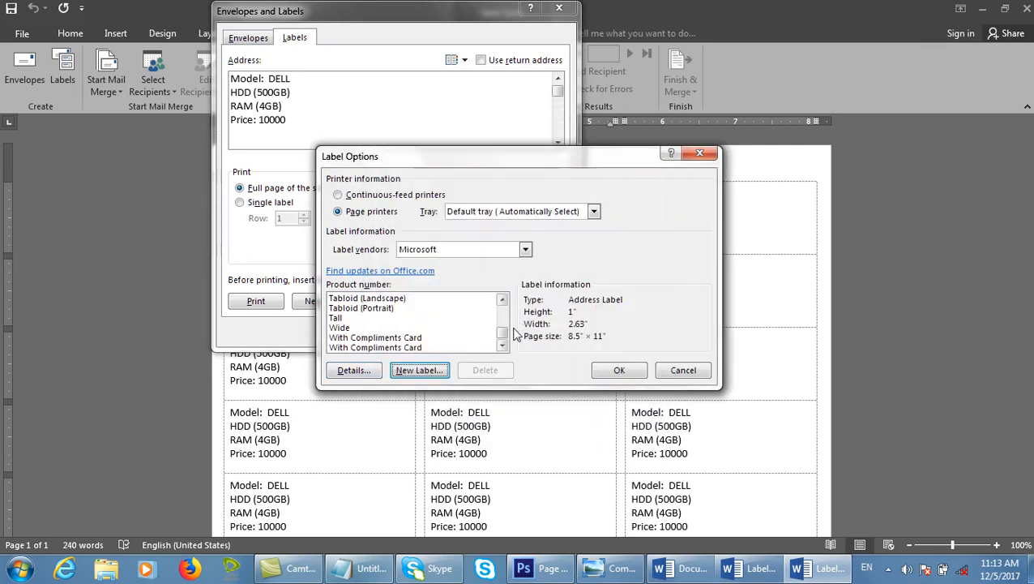
drag(504, 332, 504, 314)
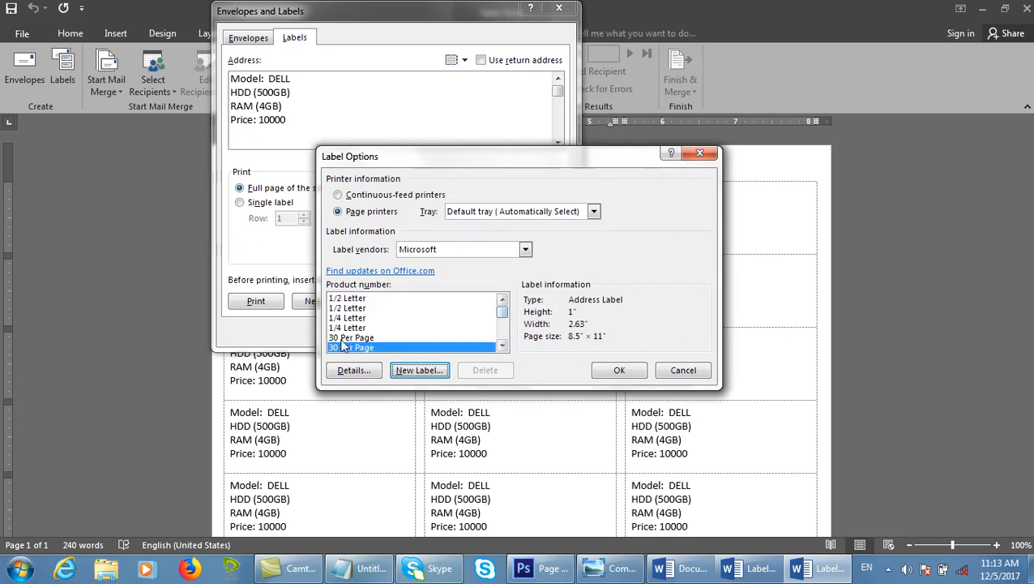
click(350, 371)
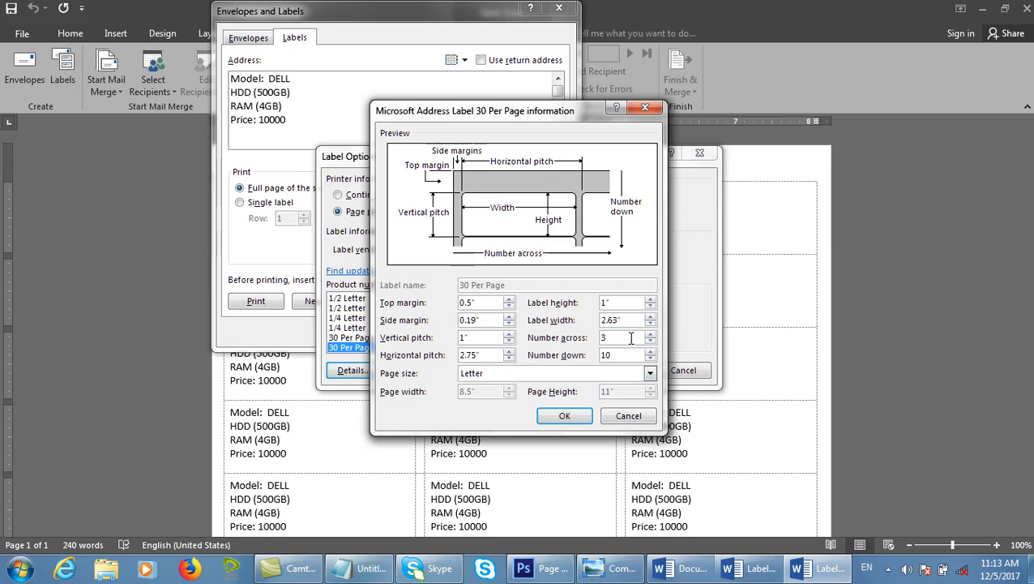
click(628, 416)
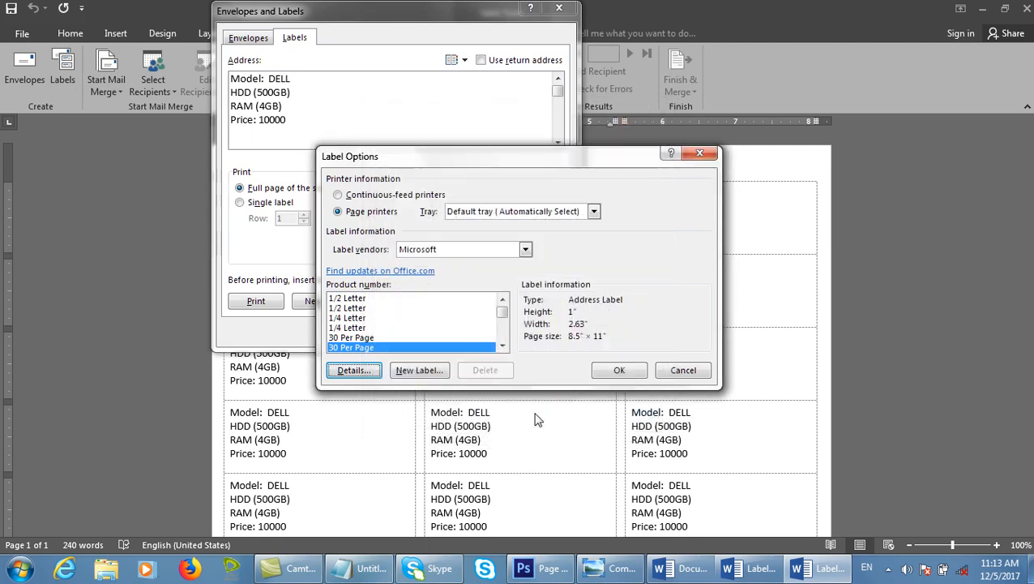
Try the Continuous-feed printers option, then return to Page printers.
click(475, 212)
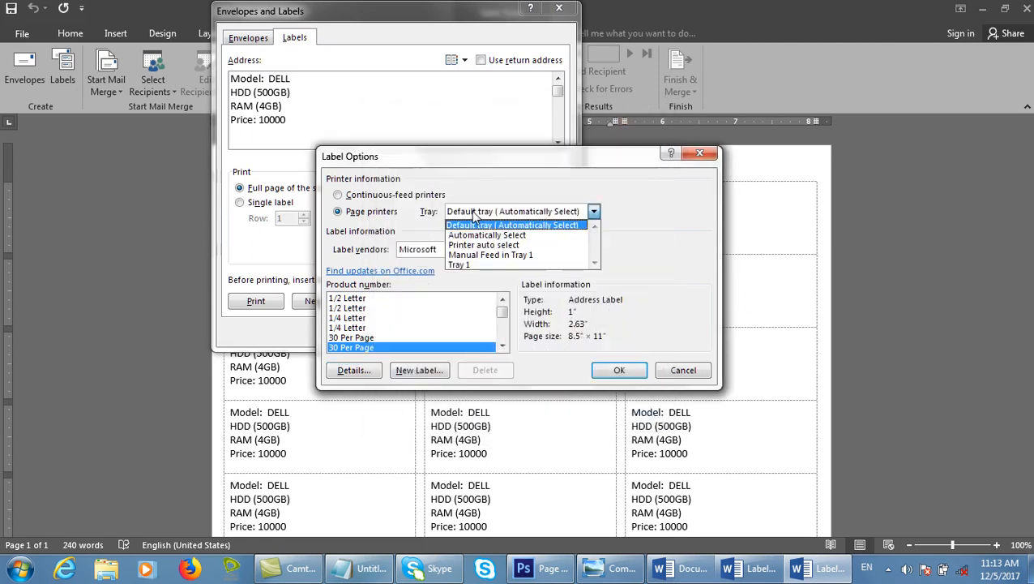
click(385, 197)
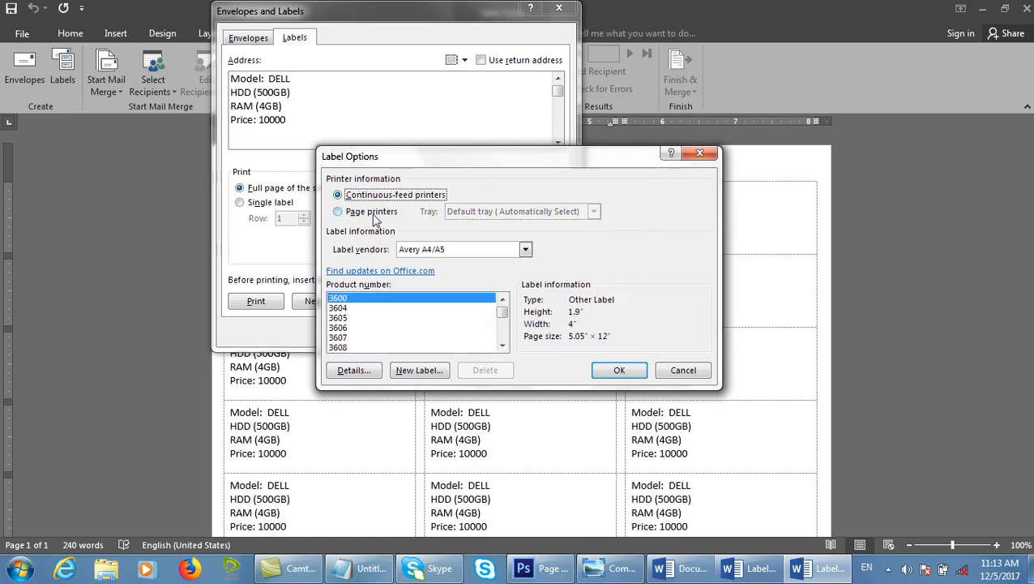
click(373, 212)
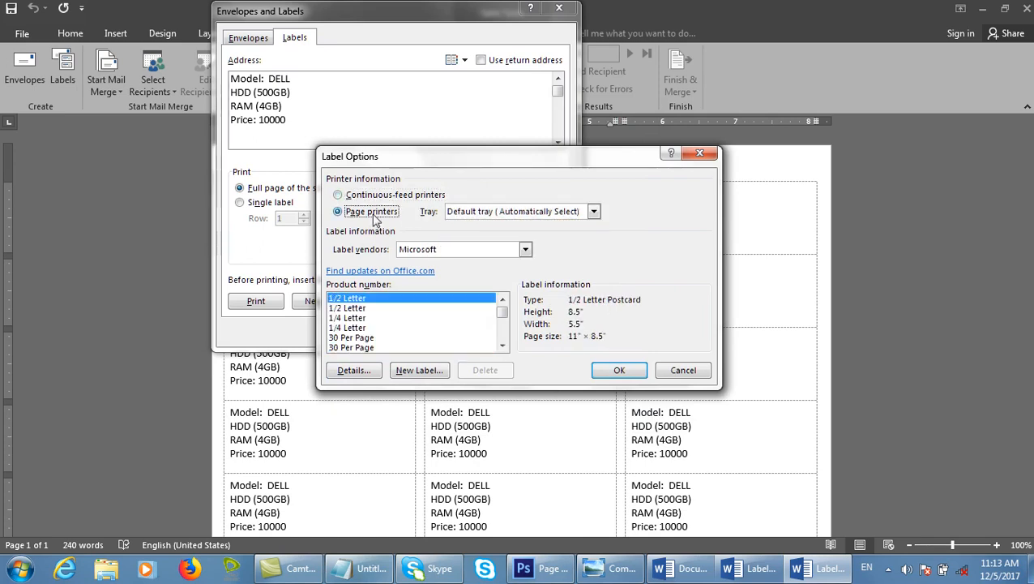
click(387, 196)
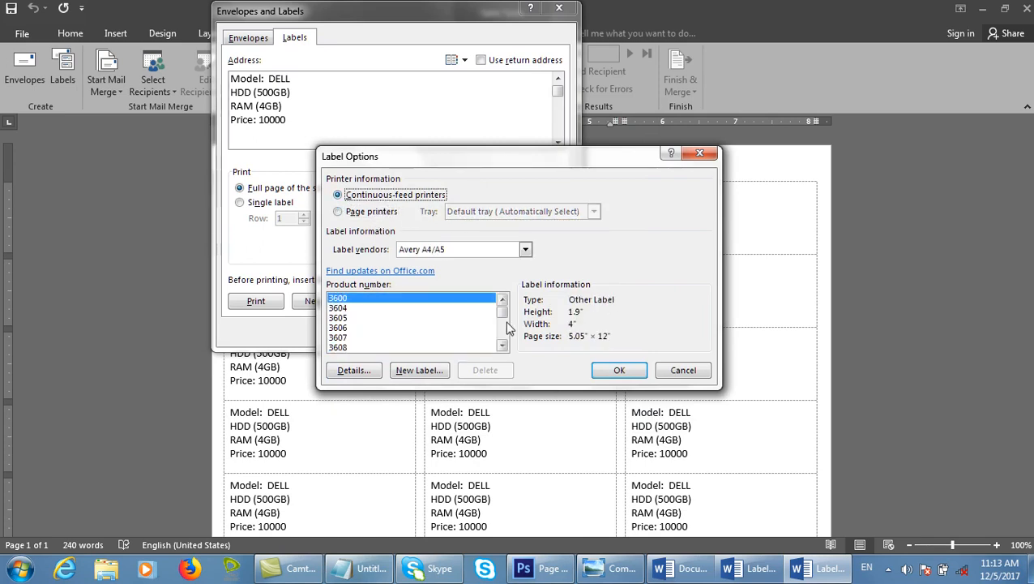
drag(507, 318, 508, 332)
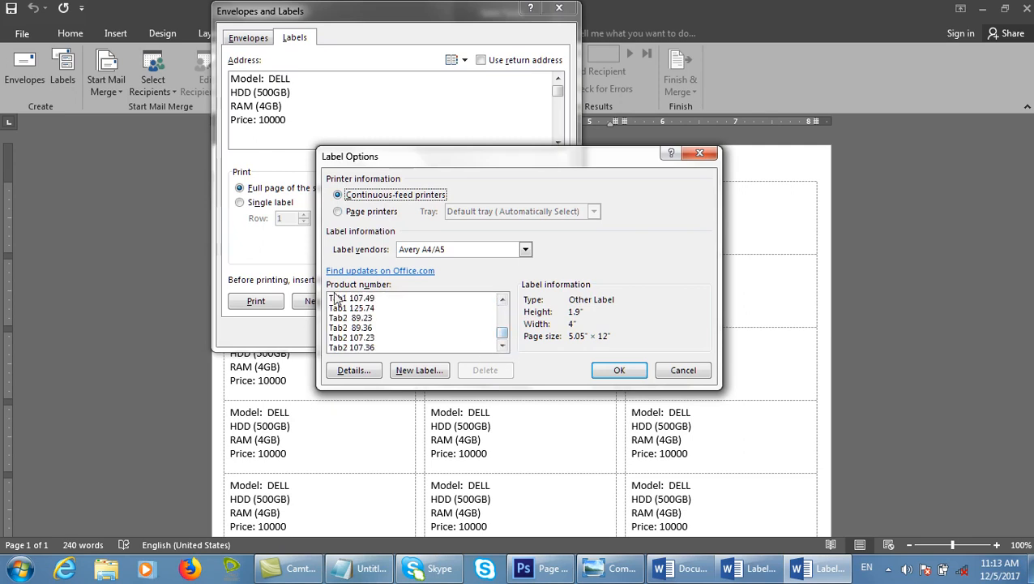
click(357, 214)
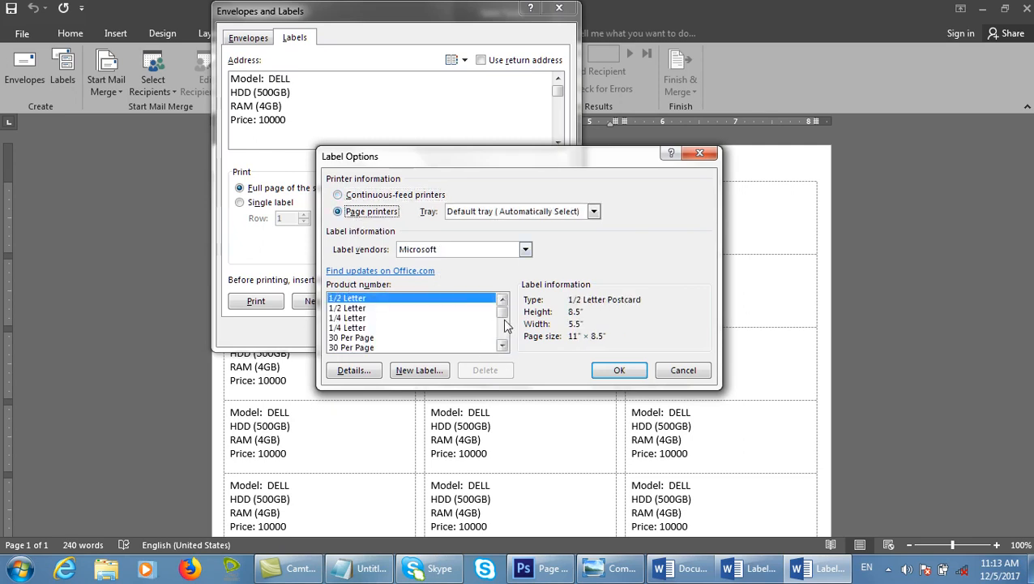
drag(503, 308, 525, 281)
Keep Microsoft as the label vendor, accept Label Options, and cancel Envelopes and Labels.
click(404, 250)
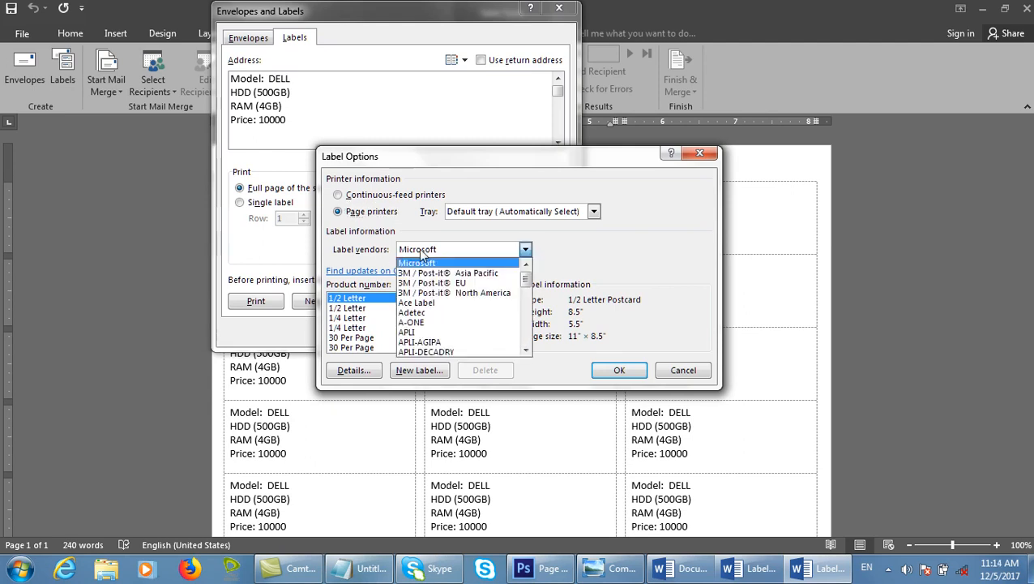
click(438, 264)
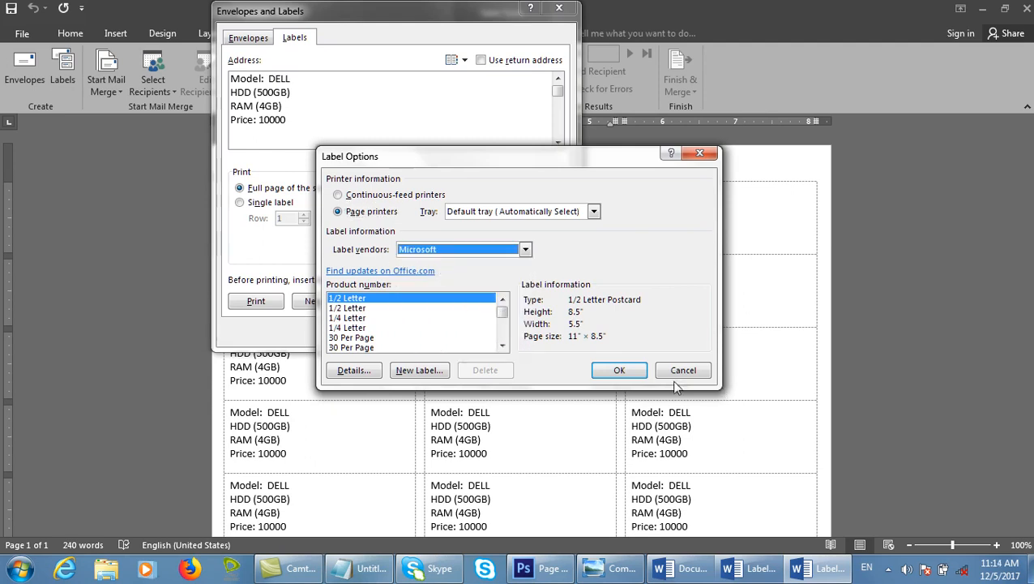
click(616, 370)
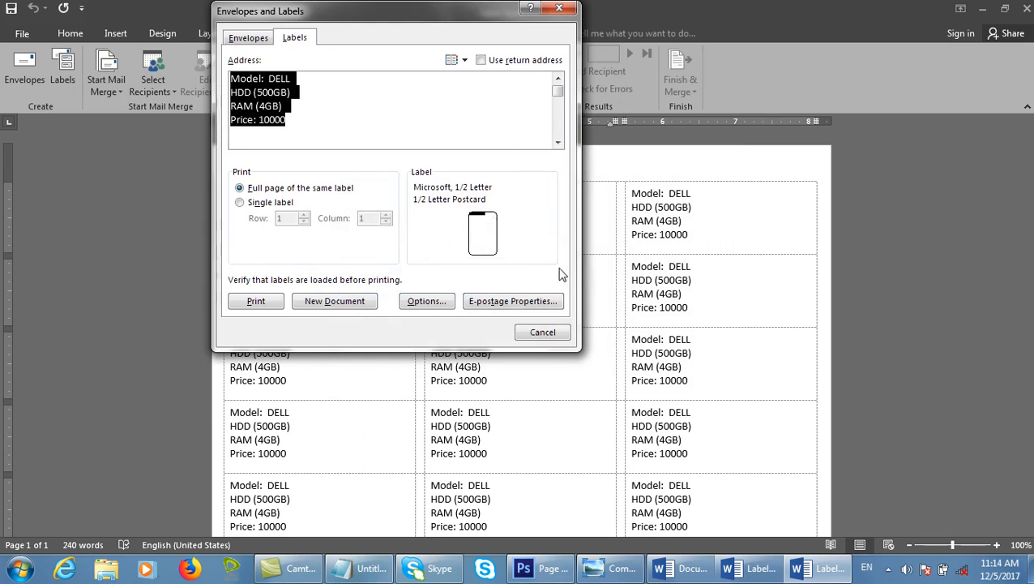
click(547, 326)
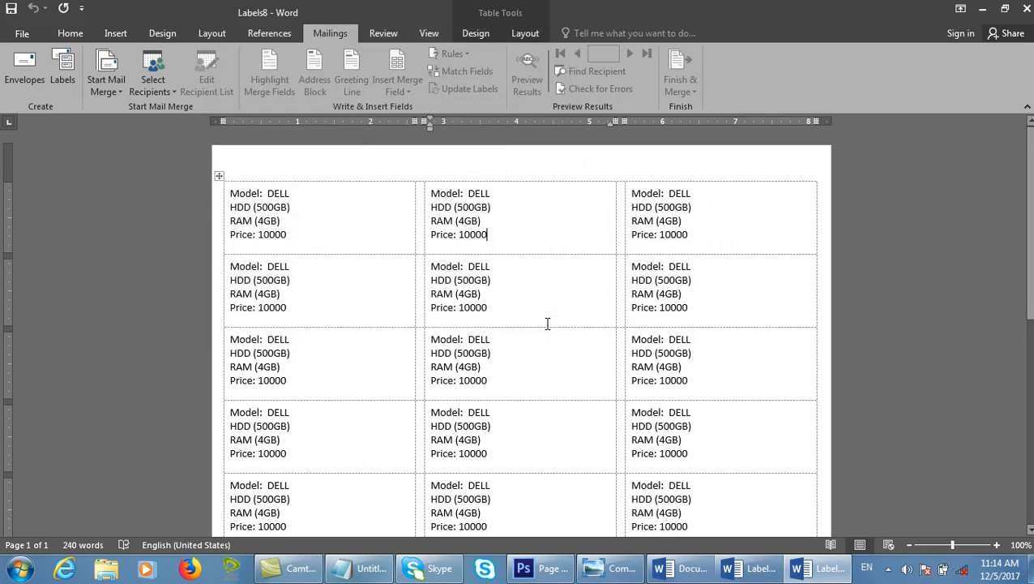